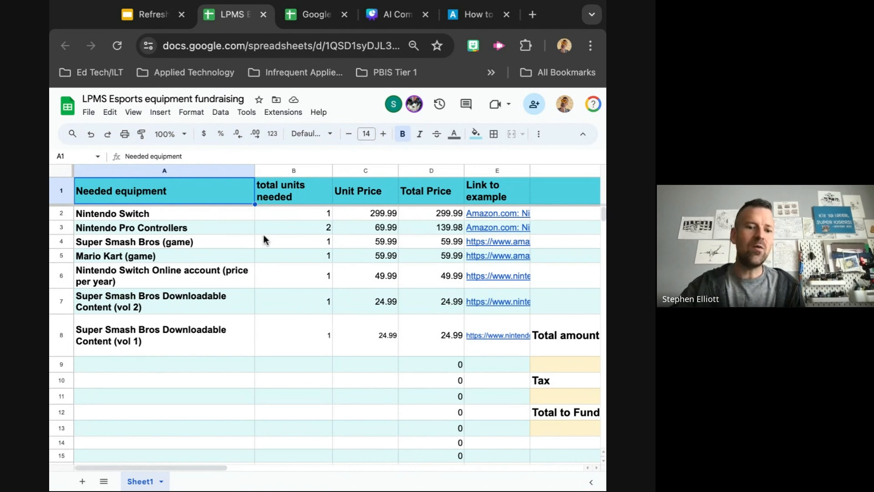
Examine the equipment names, unit quantities, unit prices and the Total Price formula in D2
click(199, 216)
click(196, 236)
click(193, 259)
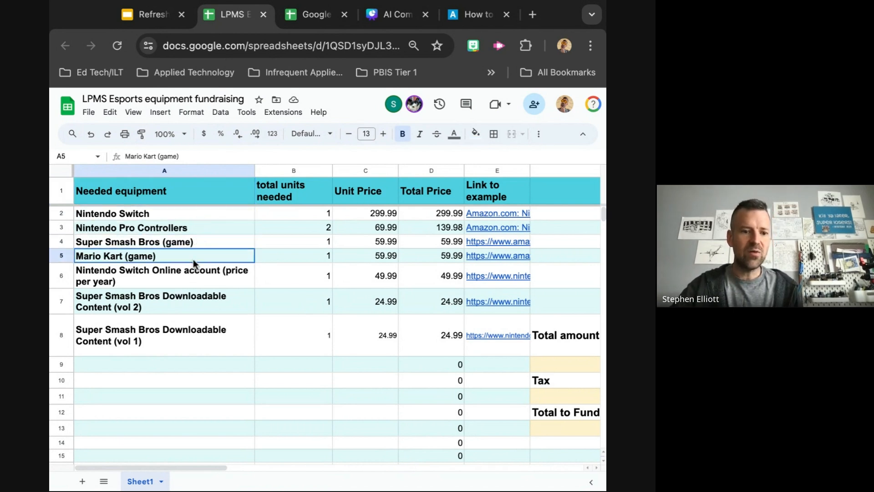
click(192, 274)
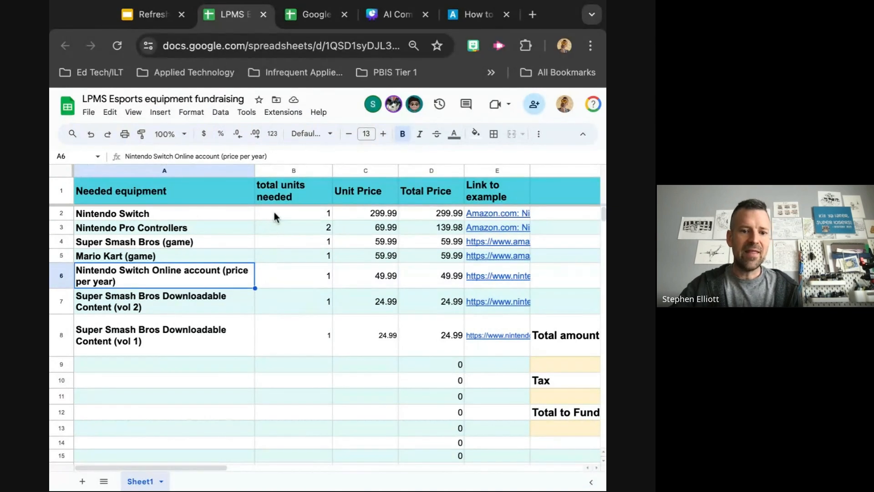
click(275, 228)
click(275, 241)
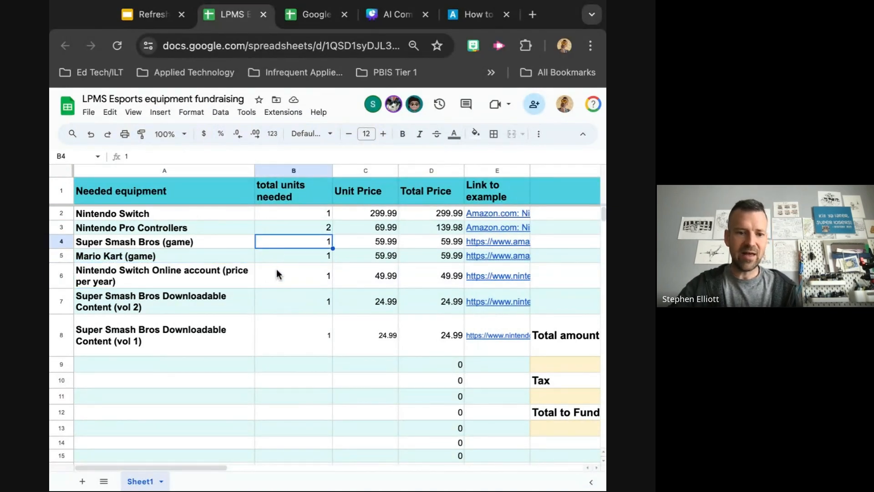
click(277, 273)
click(279, 256)
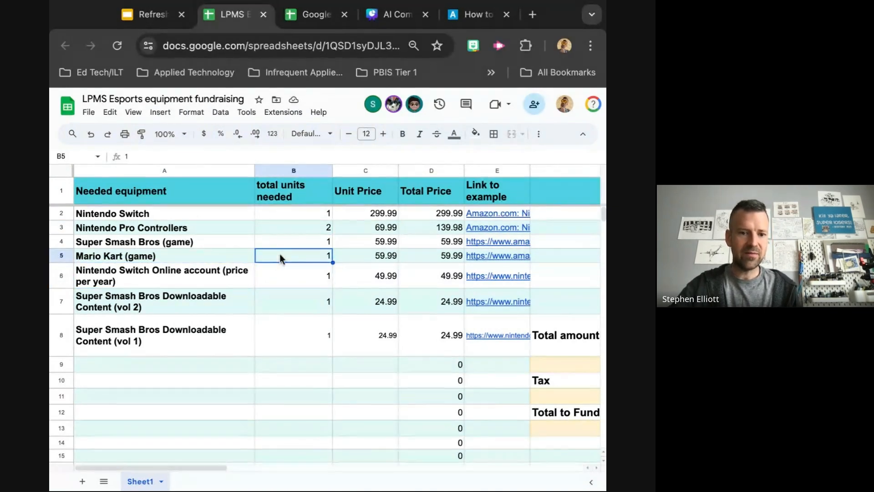
click(349, 212)
click(354, 228)
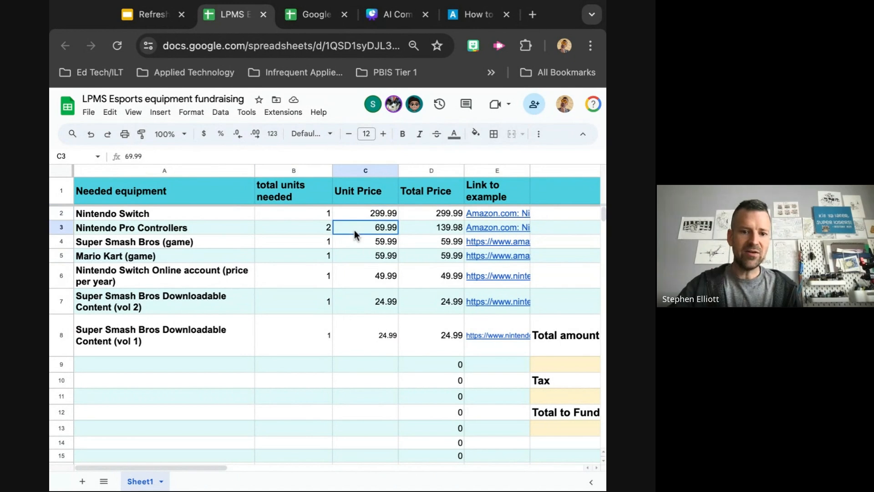
click(351, 253)
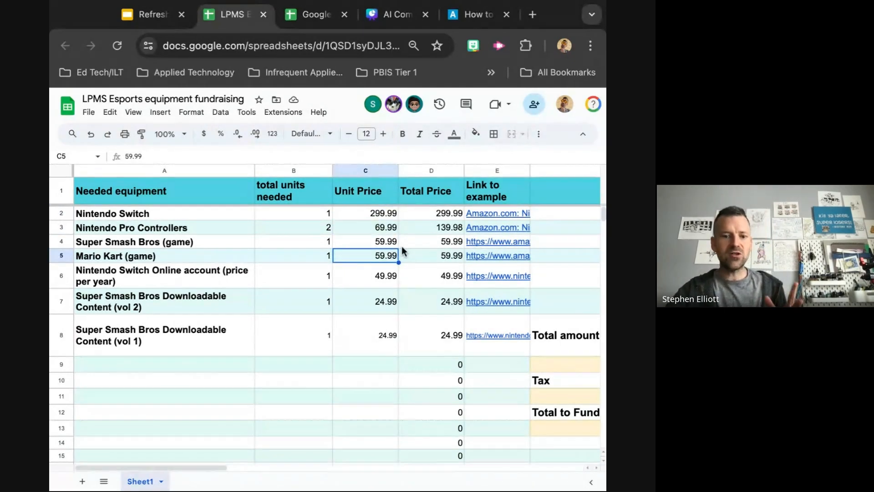
click(424, 217)
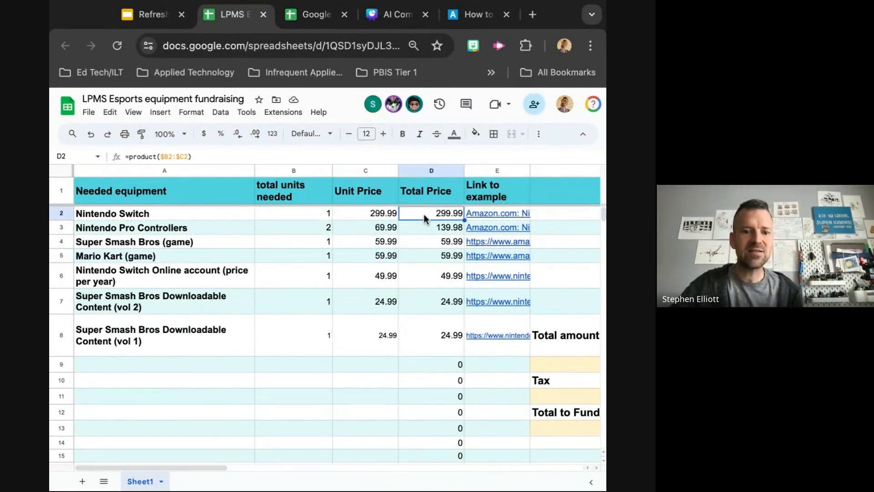
click(394, 163)
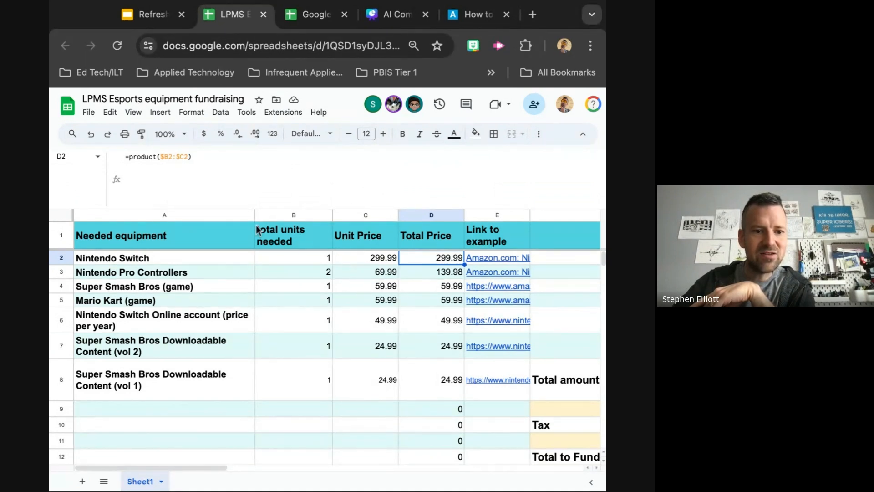
Set the Nintendo Switch's total units needed to 2
click(313, 262)
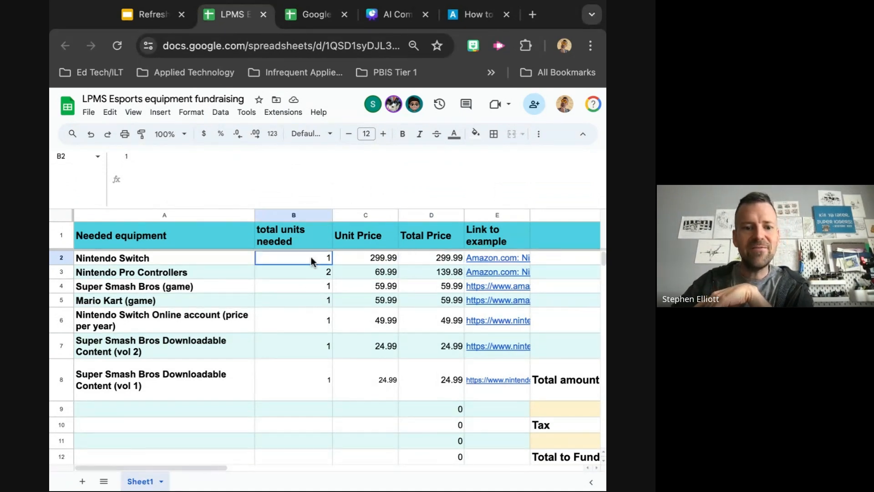
text(2)
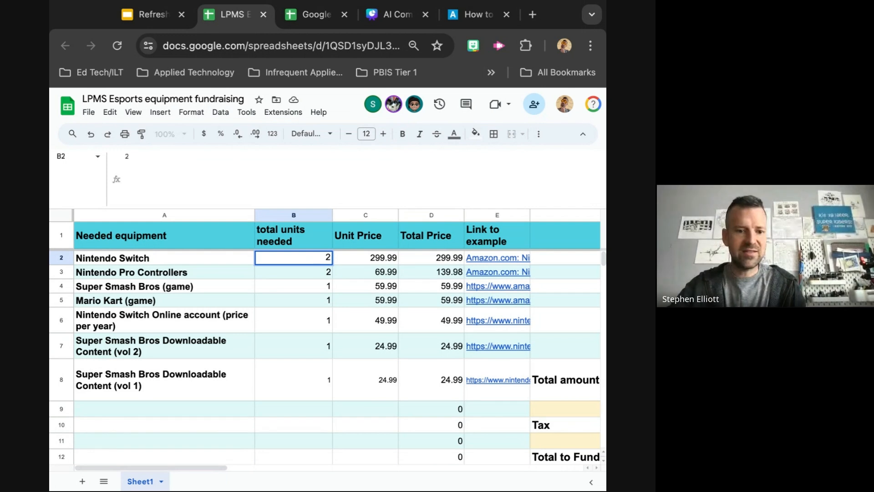
click(306, 298)
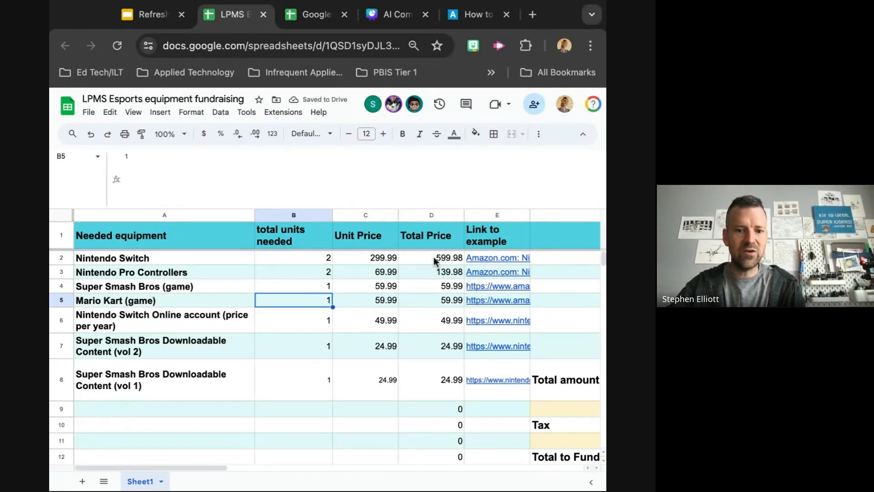
Set the Nintendo Switch's total units needed to 3
click(311, 258)
text(3)
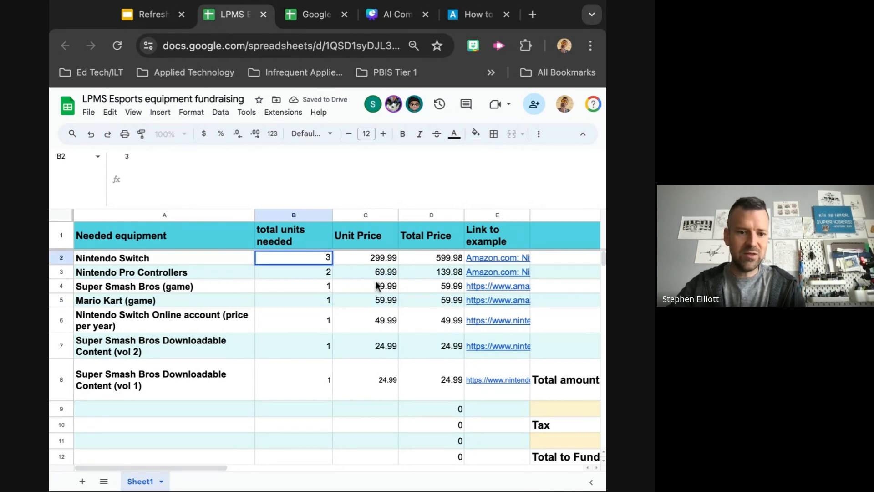
click(320, 366)
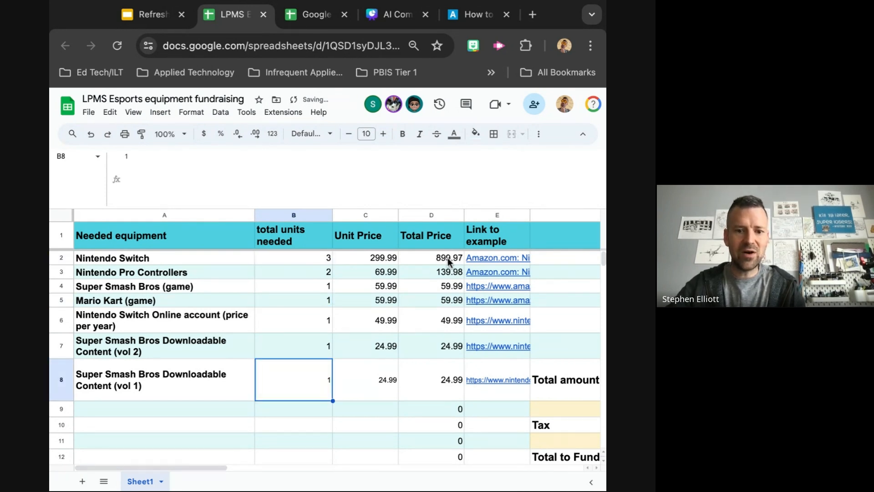
Set the Nintendo Switch's total units needed to 0
click(310, 258)
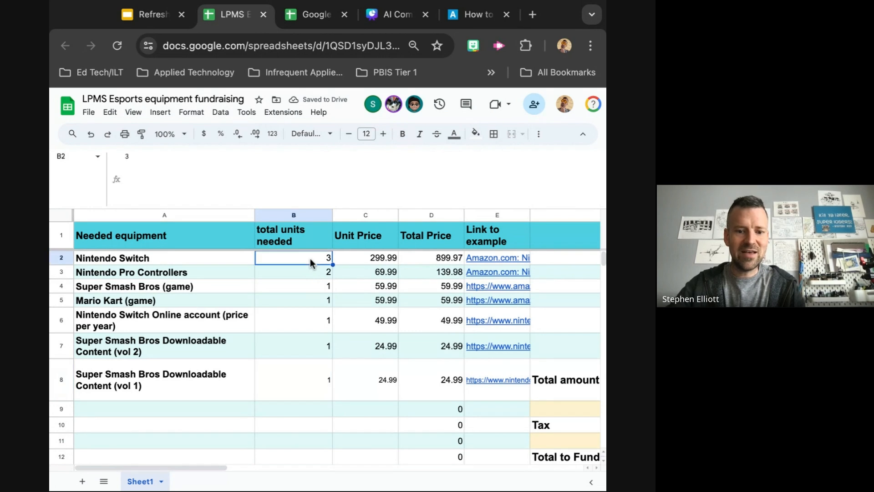
text(0)
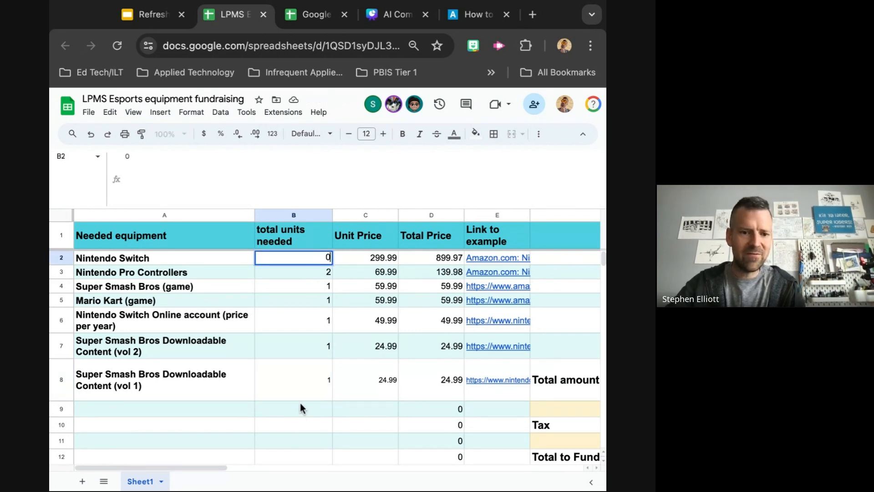
click(300, 405)
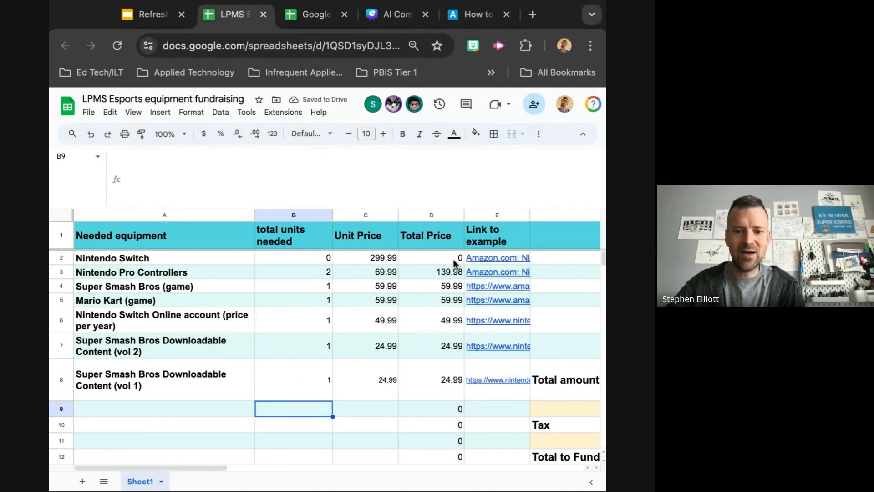
Restore the Nintendo Switch's total units needed to 1
click(280, 259)
text(1)
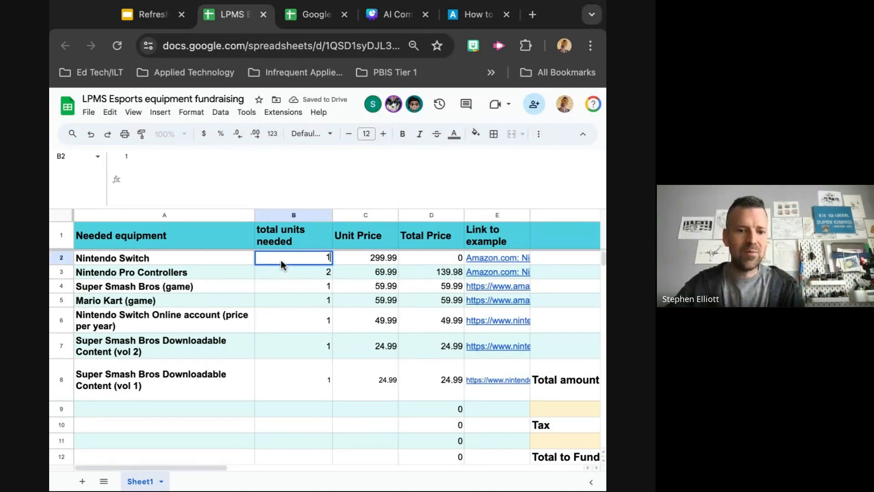
click(280, 390)
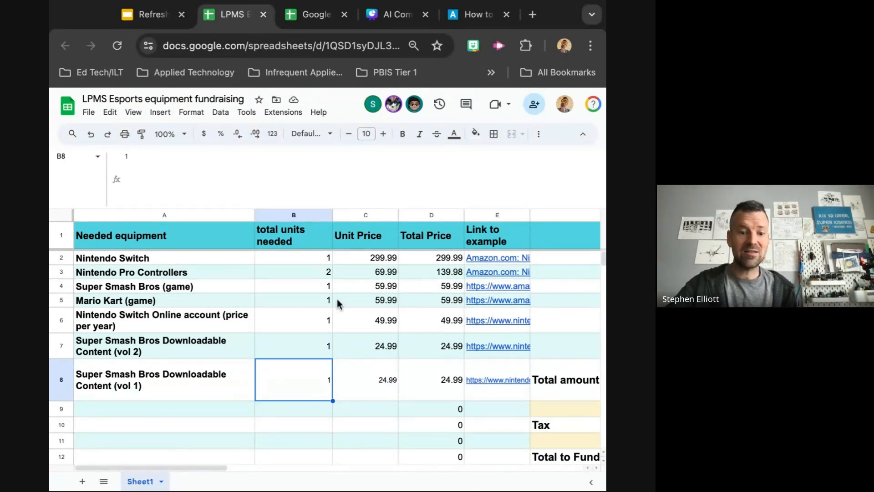
Inspect the sum formula behind the Total amount cell F9
scroll(320, 308, down, 1)
scroll(319, 308, up, 1)
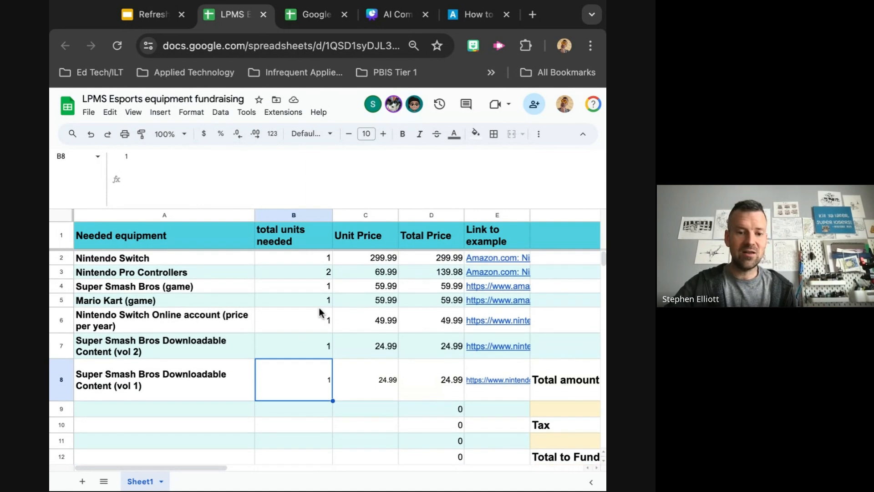
scroll(320, 314, right, 1)
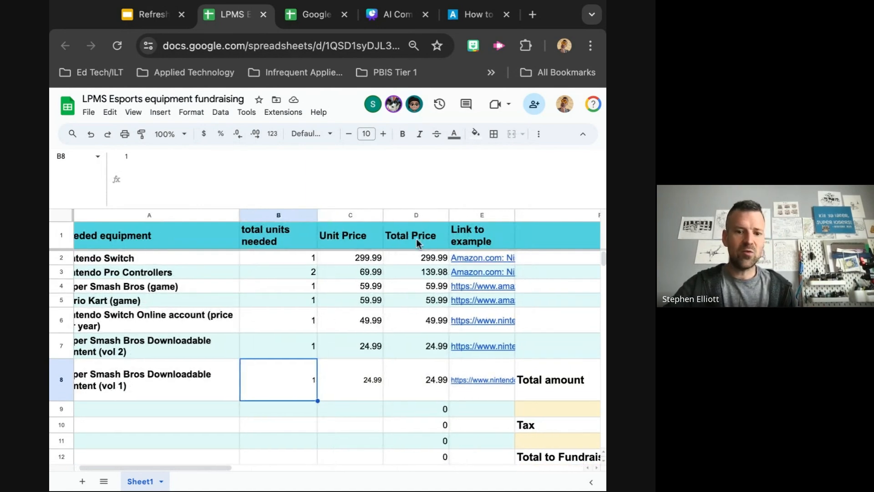
scroll(430, 320, right, 3)
scroll(430, 320, down, 3)
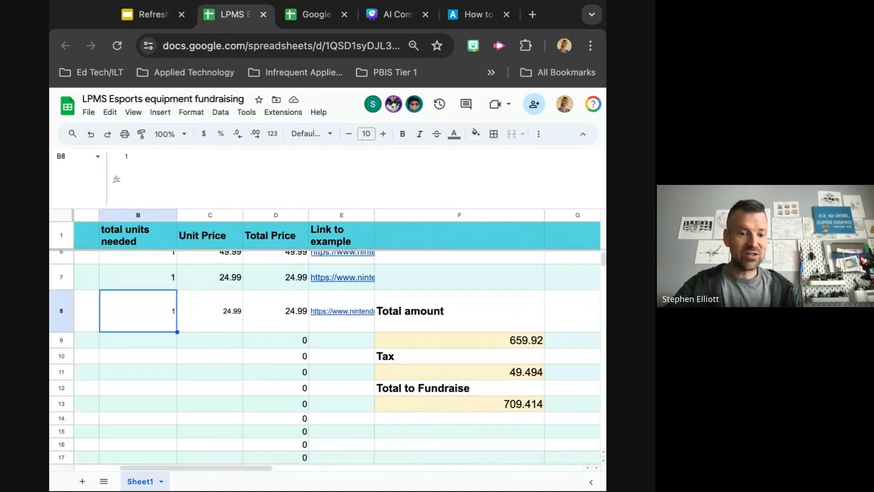
click(461, 341)
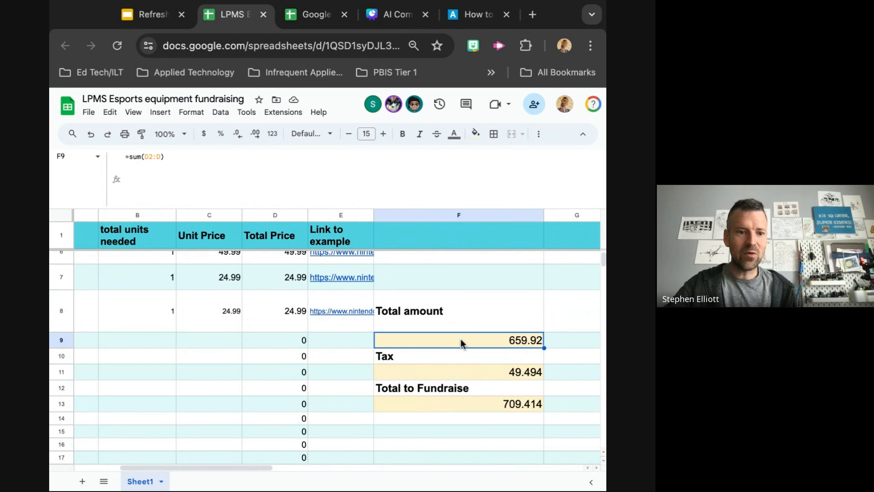
Scroll through the sheet to review the price rows and the Total amount, Tax and Total to Fundraise cells
scroll(460, 339, up, 3)
scroll(461, 339, left, 2)
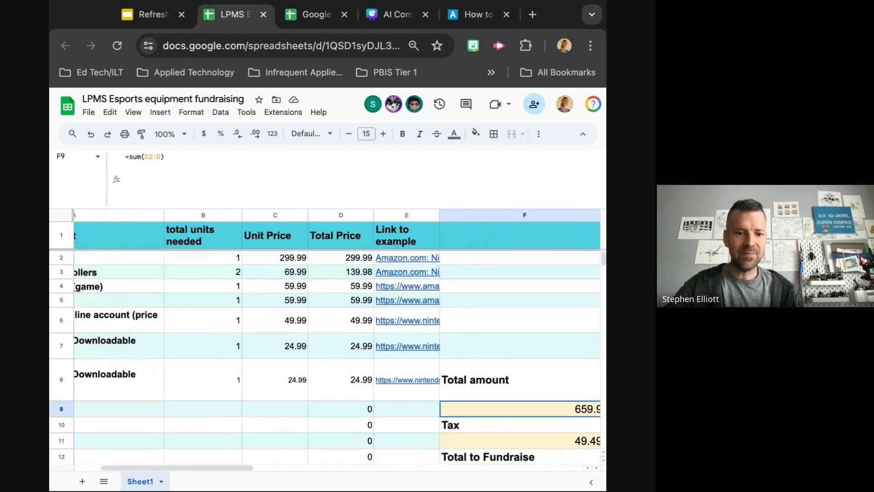
scroll(331, 267, right, 2)
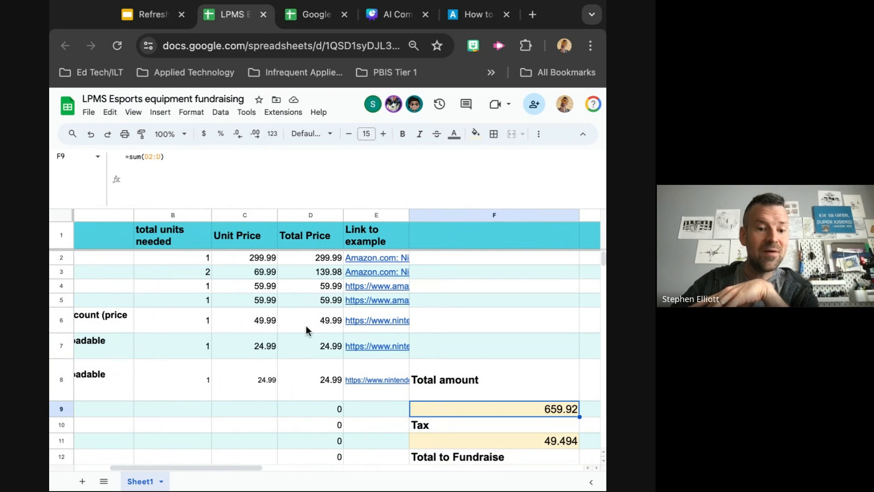
scroll(306, 326, left, 2)
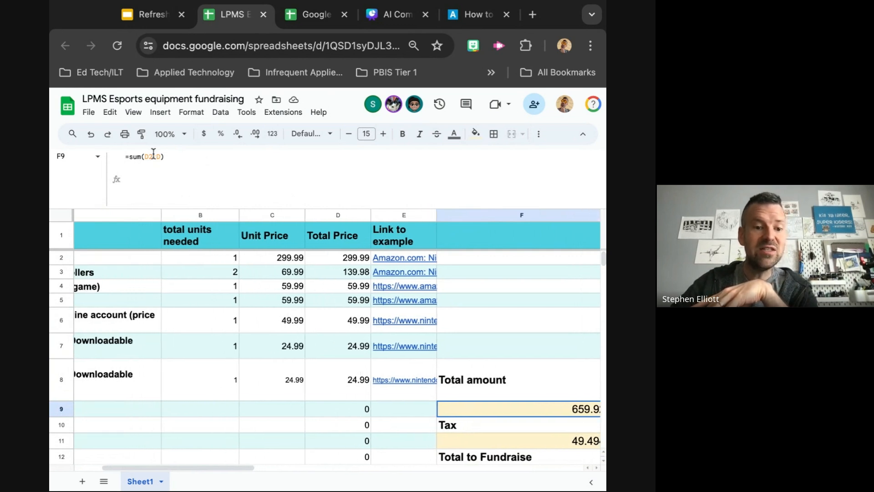
scroll(331, 383, down, 15)
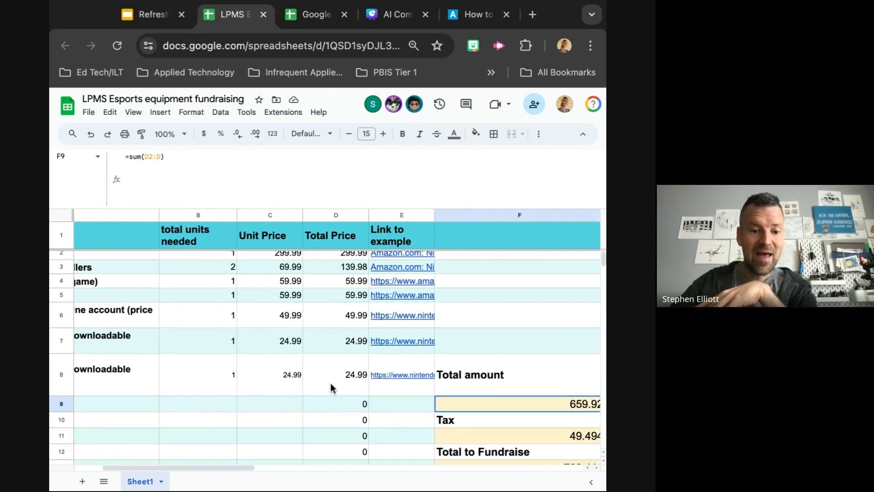
scroll(331, 383, down, 20)
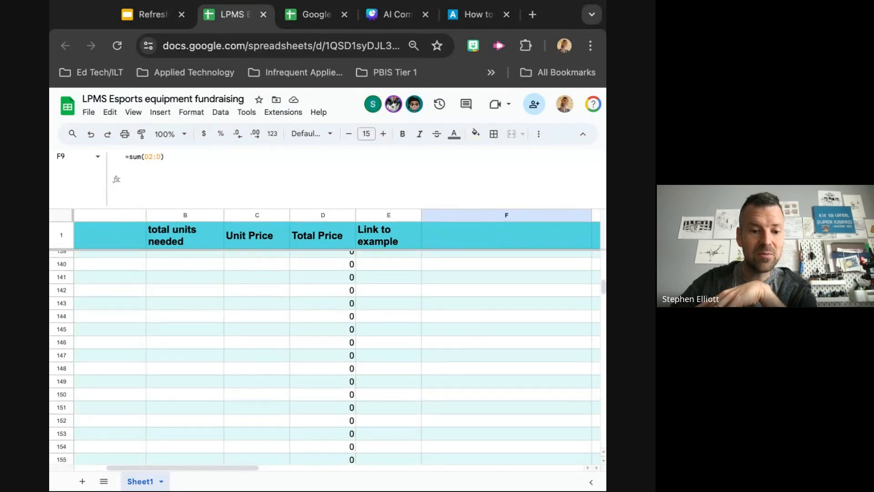
scroll(330, 383, up, 20)
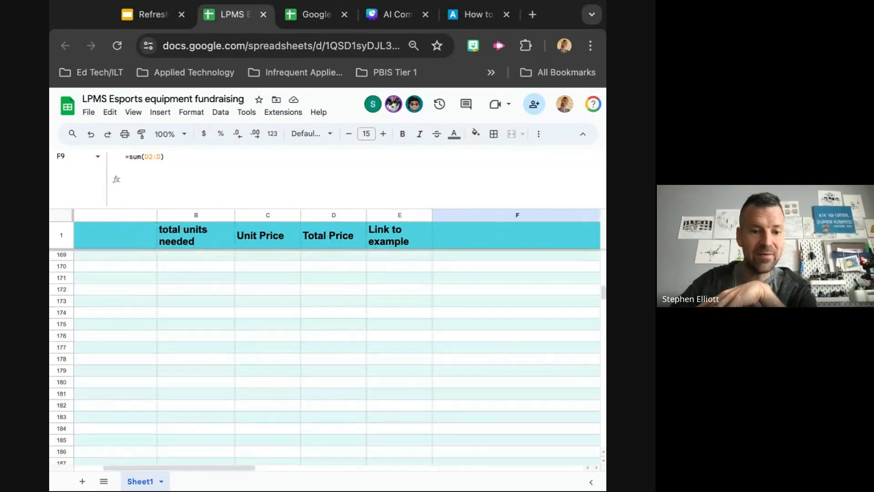
scroll(325, 357, up, 20)
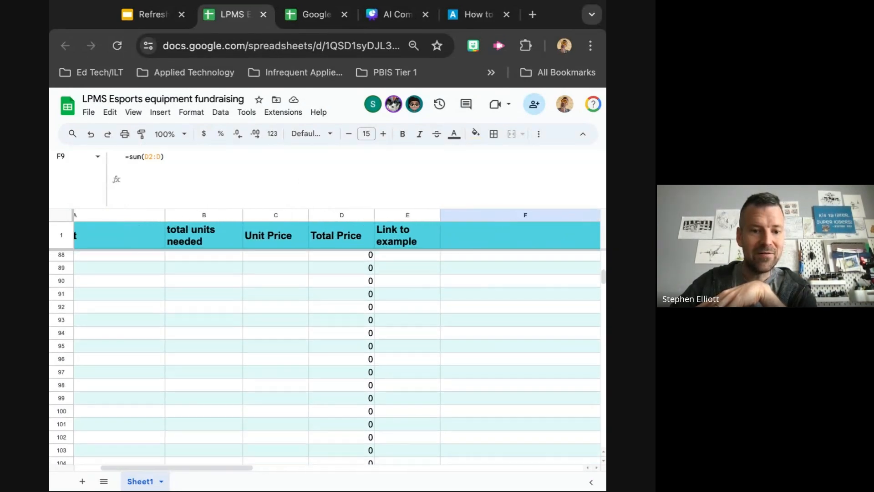
scroll(325, 357, left, 2)
scroll(516, 420, up, 5)
scroll(517, 420, right, 2)
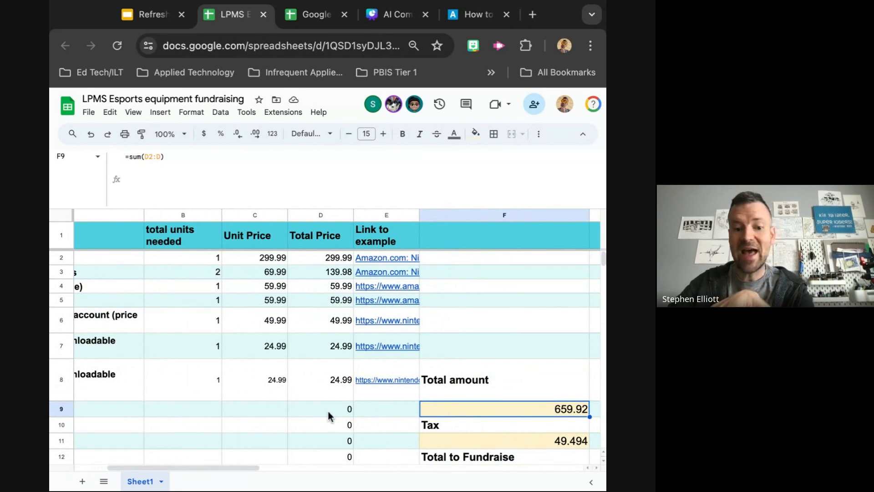
scroll(332, 414, left, 3)
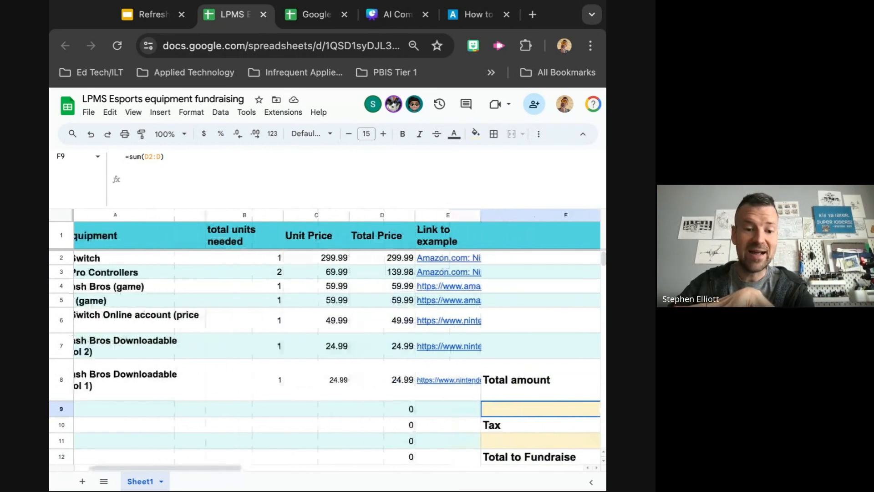
scroll(475, 412, right, 1)
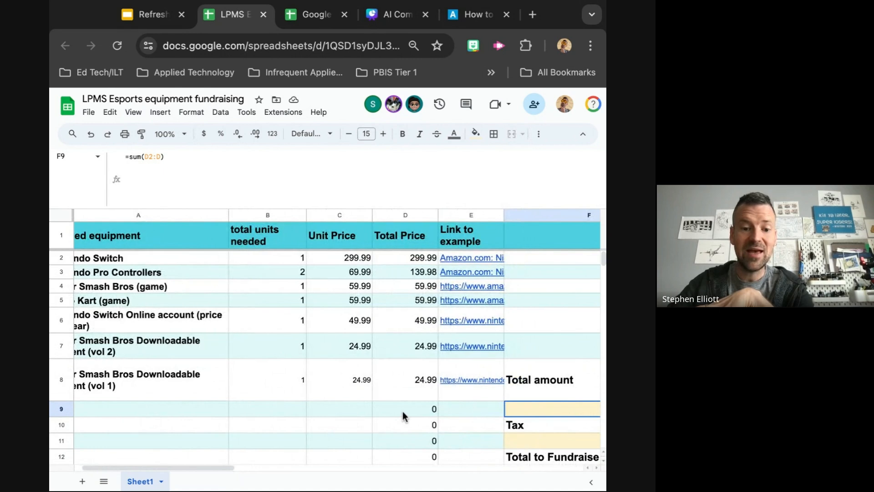
scroll(354, 407, right, 1)
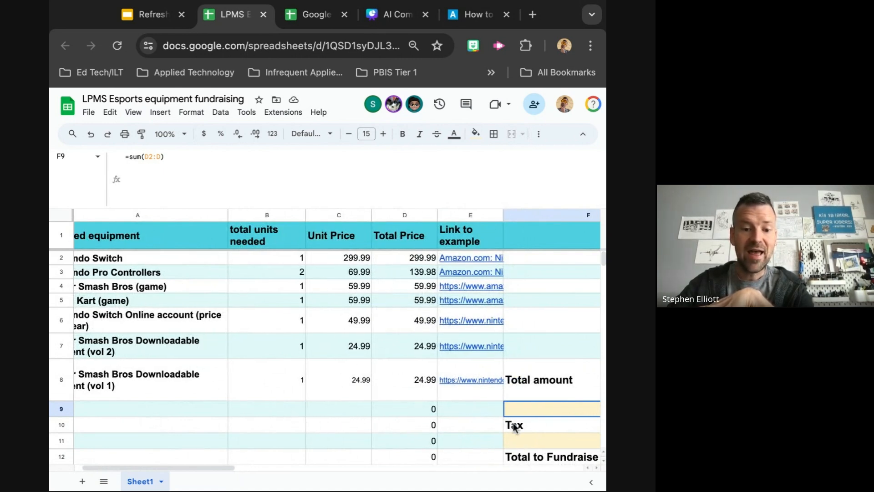
scroll(500, 430, right, 2)
scroll(500, 431, down, 1)
scroll(506, 410, right, 1)
scroll(512, 404, down, 1)
scroll(513, 405, right, 2)
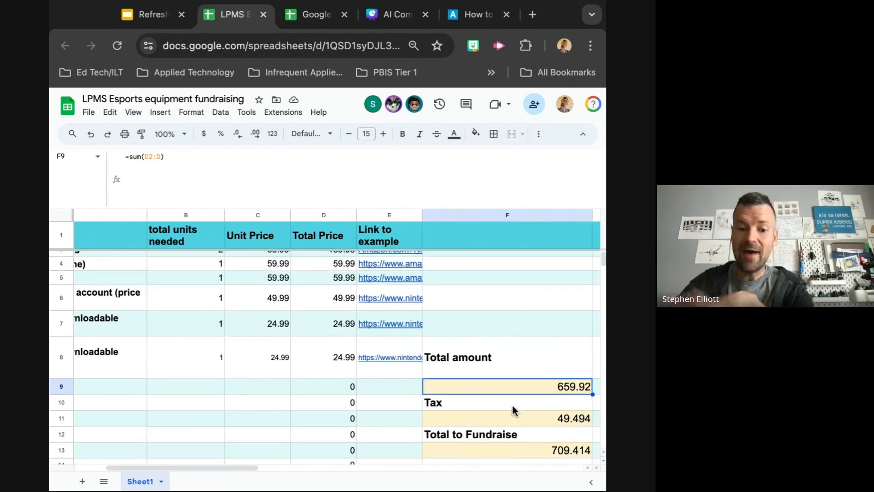
scroll(512, 403, up, 1)
scroll(511, 404, left, 2)
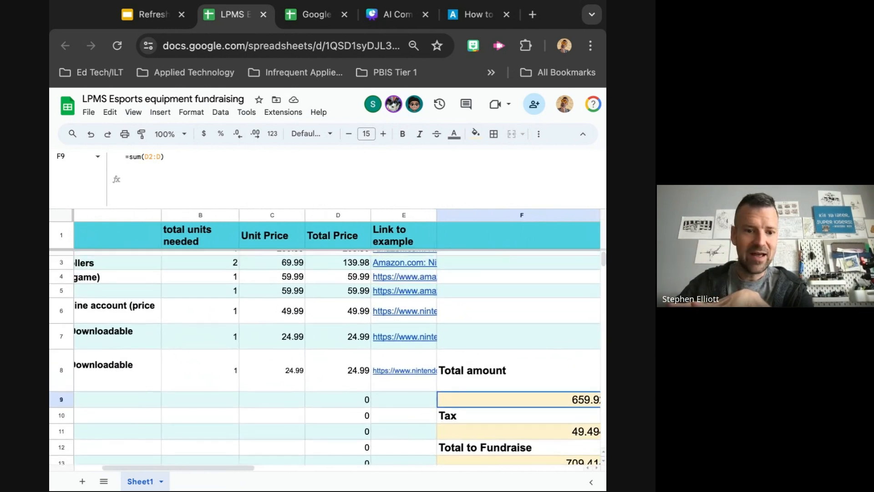
Inspect the MULTIPLY formula behind the Tax cell F11
scroll(478, 423, down, 2)
scroll(478, 423, right, 1)
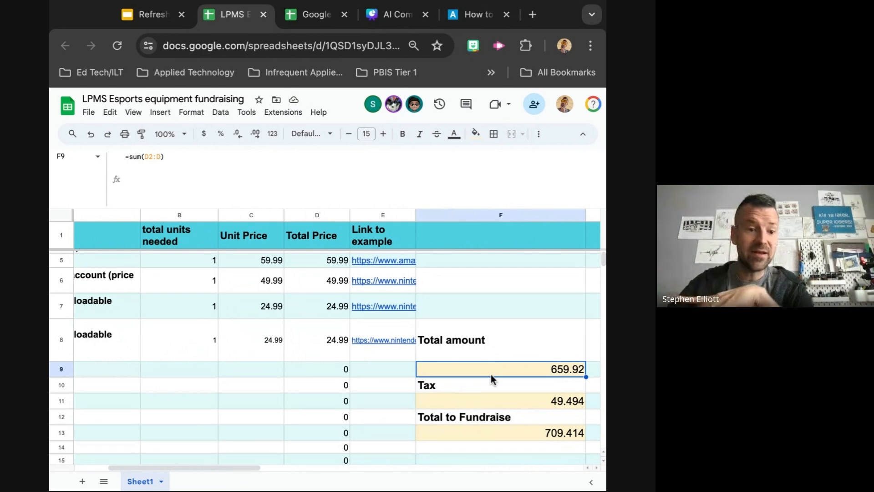
click(509, 403)
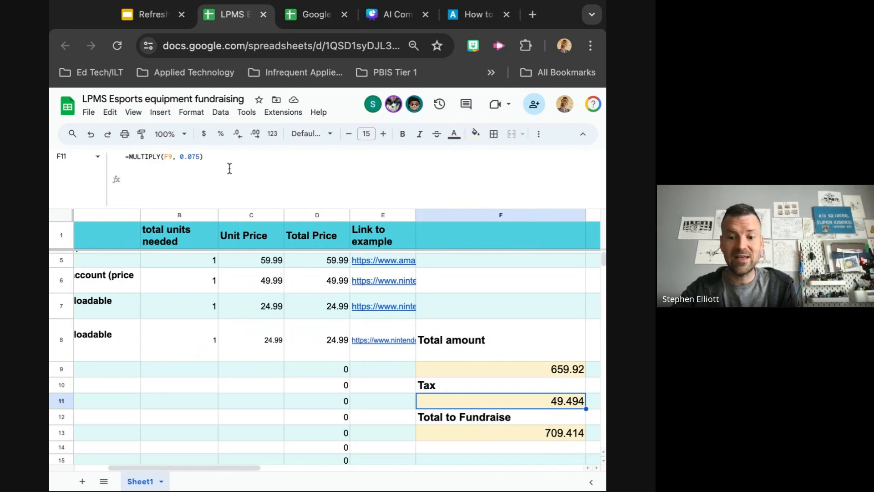
click(133, 112)
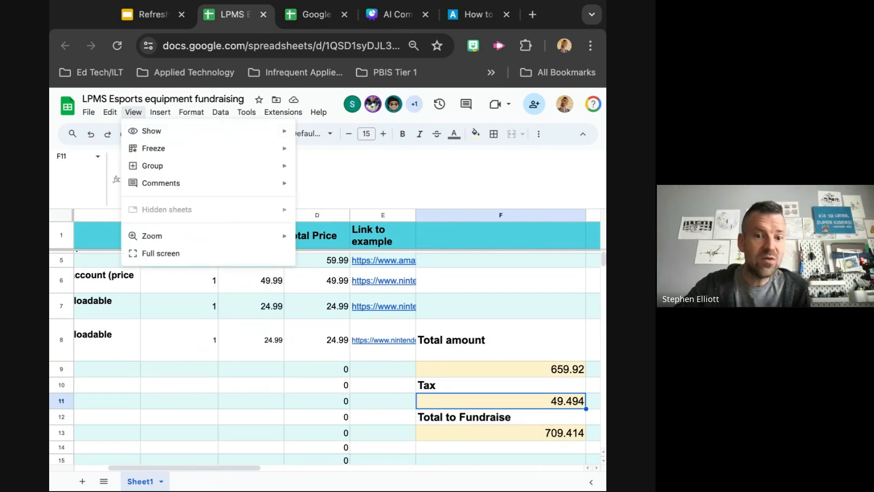
mouse_move(149, 137)
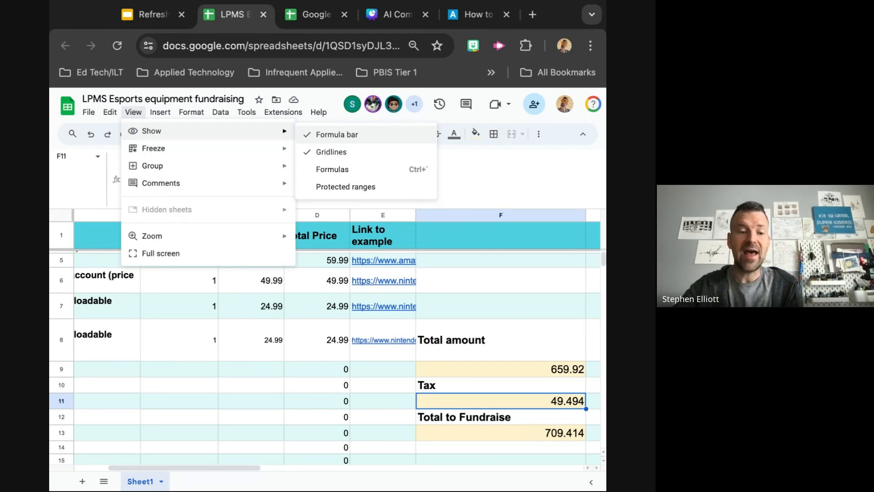
click(134, 113)
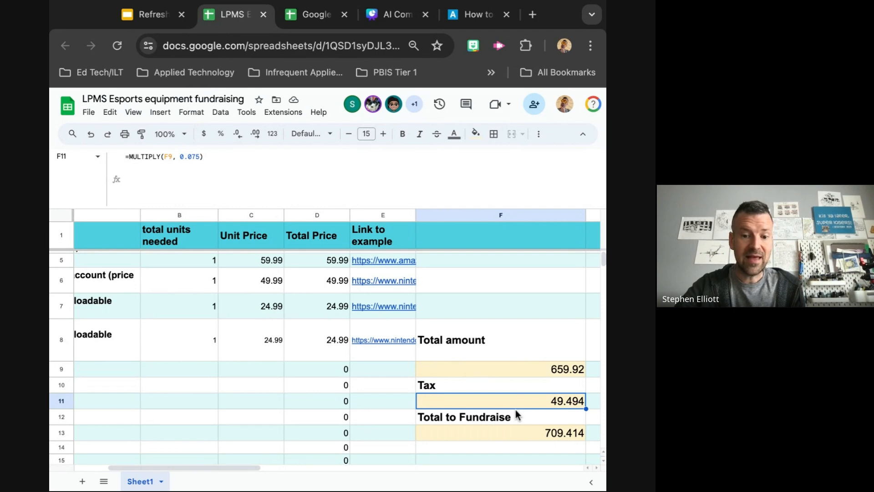
Inspect the sum formula in the Total to Fundraise cell F13 and compare it with the Total amount and Tax formulas
click(517, 436)
scroll(517, 436, down, 1)
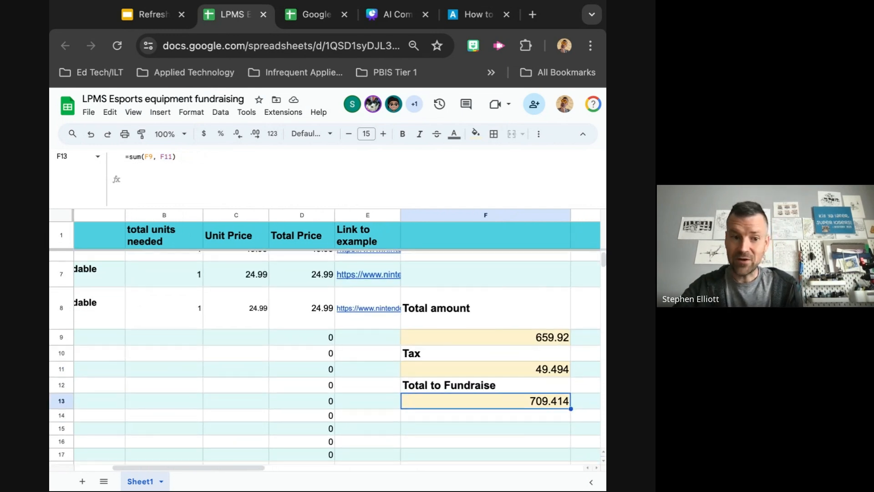
click(467, 337)
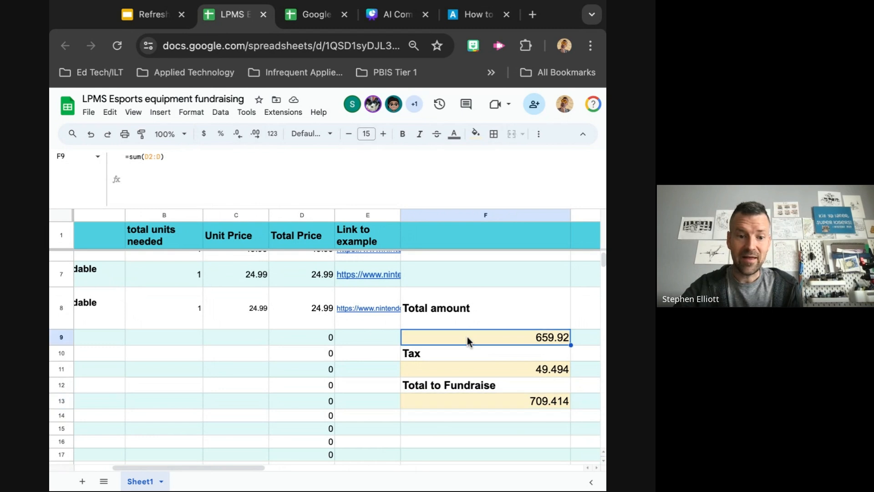
click(471, 368)
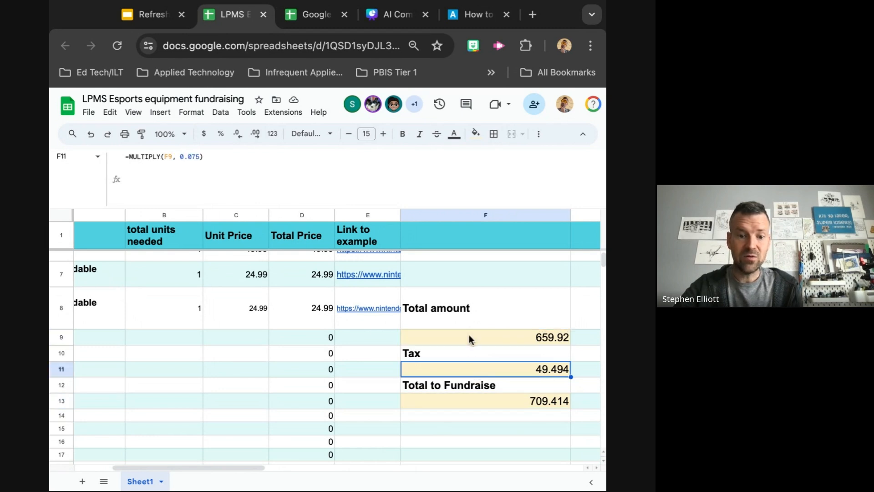
click(469, 336)
click(476, 370)
click(477, 406)
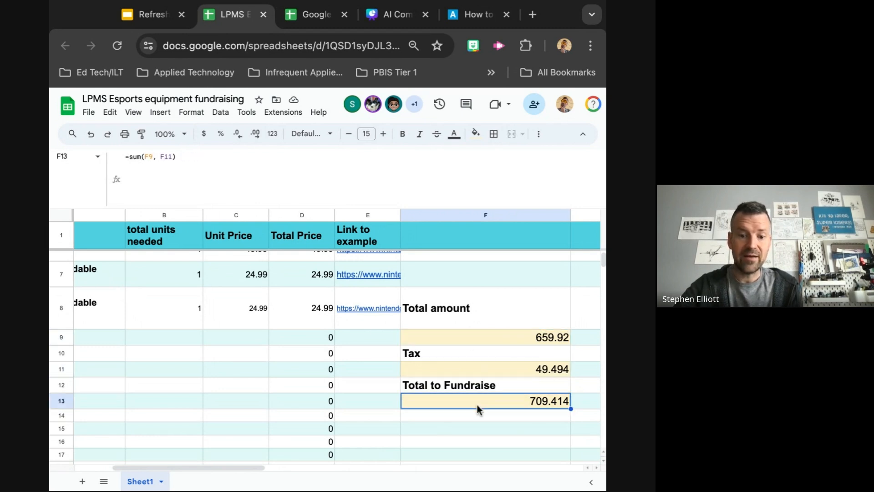
Open the Total to Fundraise formula in F13 to show which cells it references, then deselect it
scroll(478, 409, up, 1)
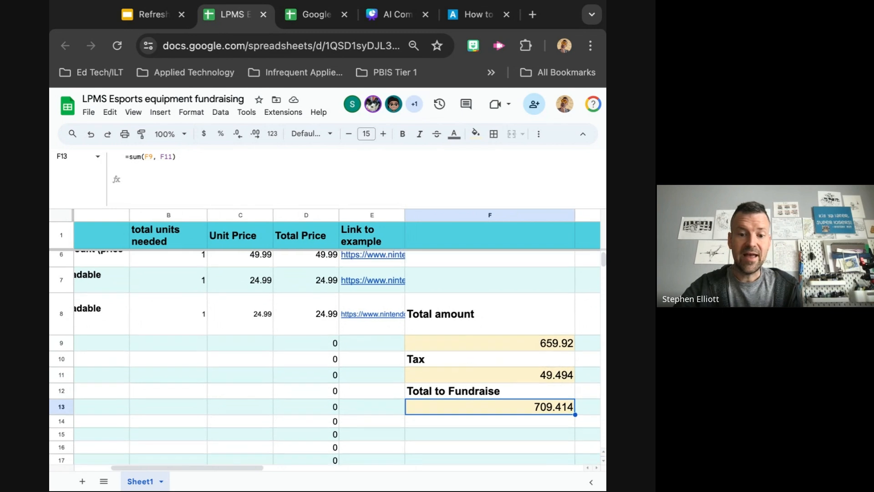
scroll(269, 305, up, 3)
scroll(268, 304, left, 2)
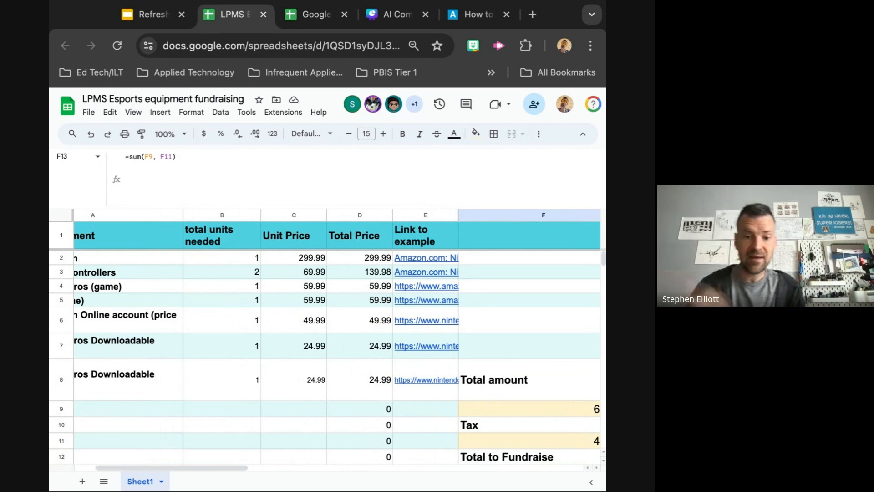
click(89, 112)
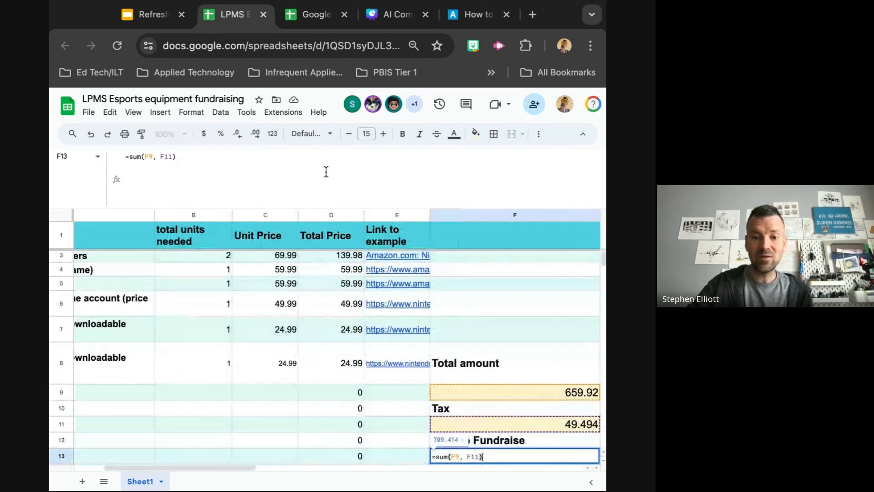
drag(297, 208, 297, 177)
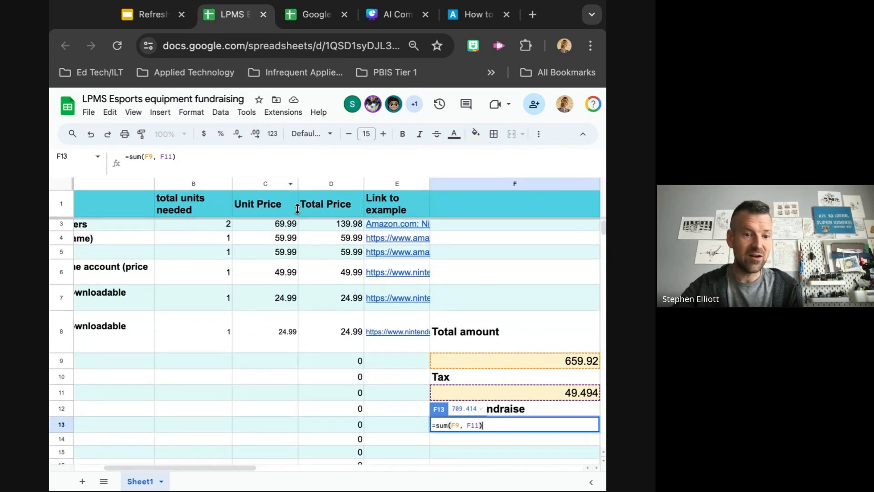
click(330, 423)
click(462, 452)
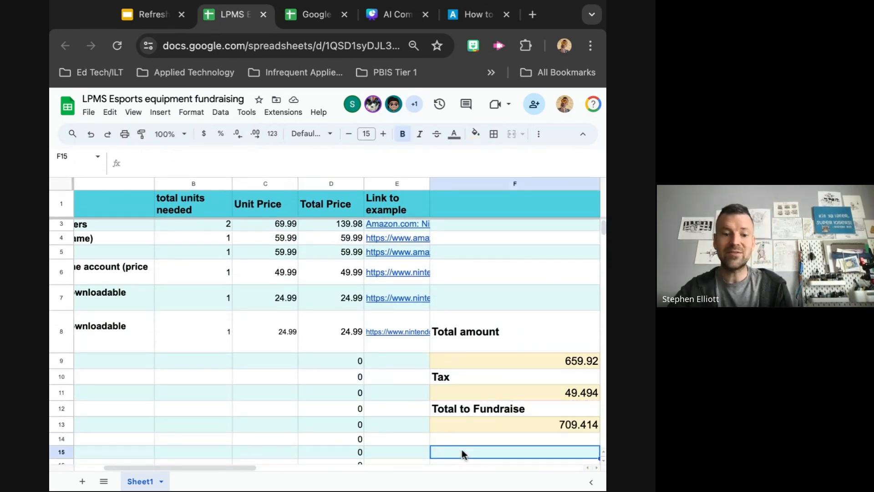
Return to the presentation tab showing the esports fundraising budget example slide
scroll(376, 400, right, 2)
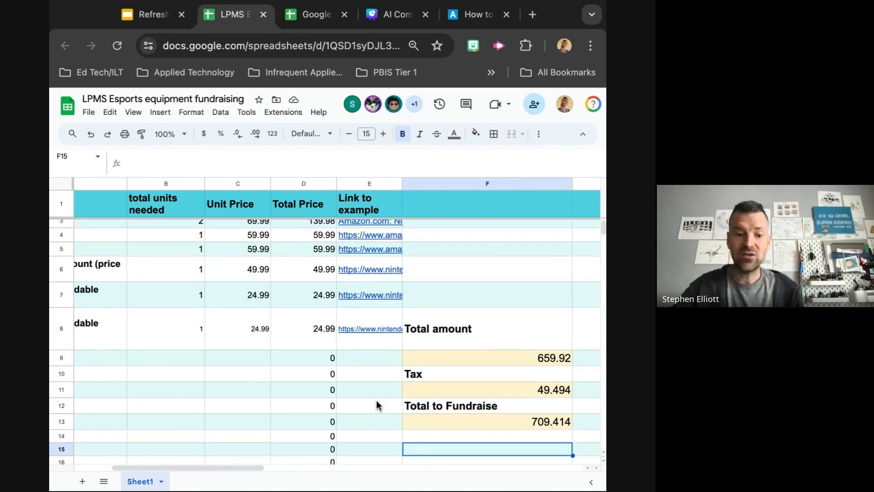
scroll(376, 398, down, 2)
scroll(375, 398, right, 3)
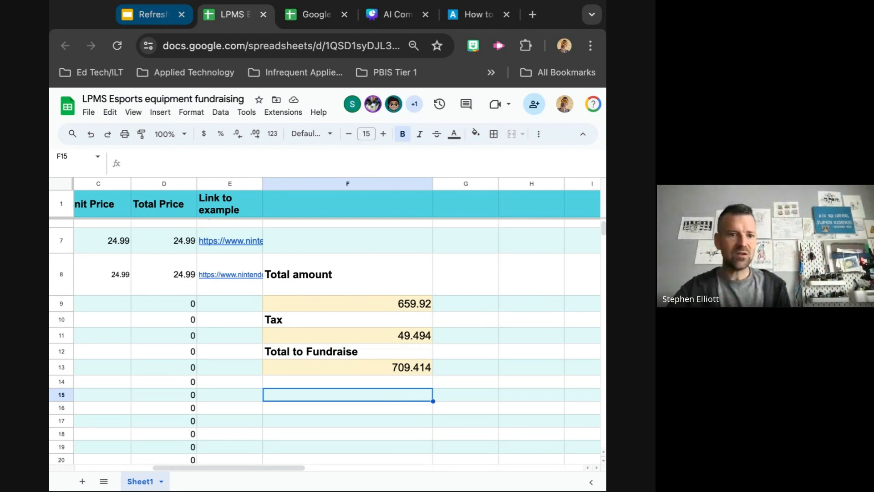
click(145, 14)
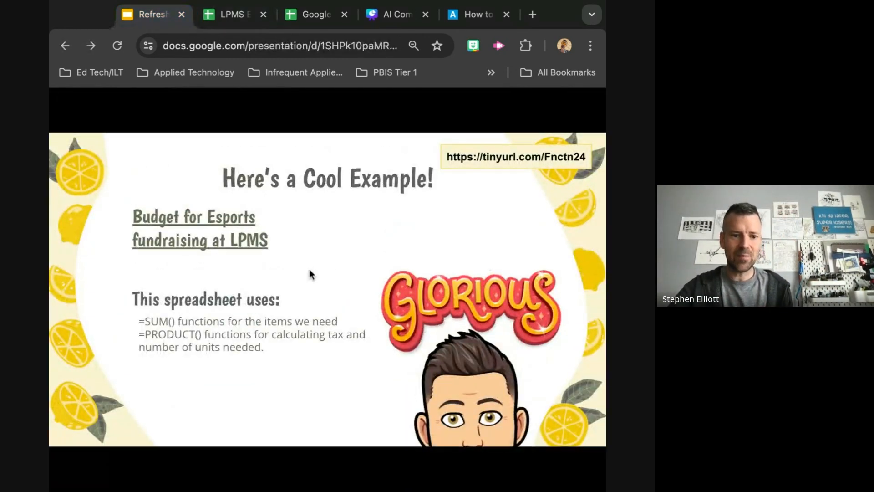
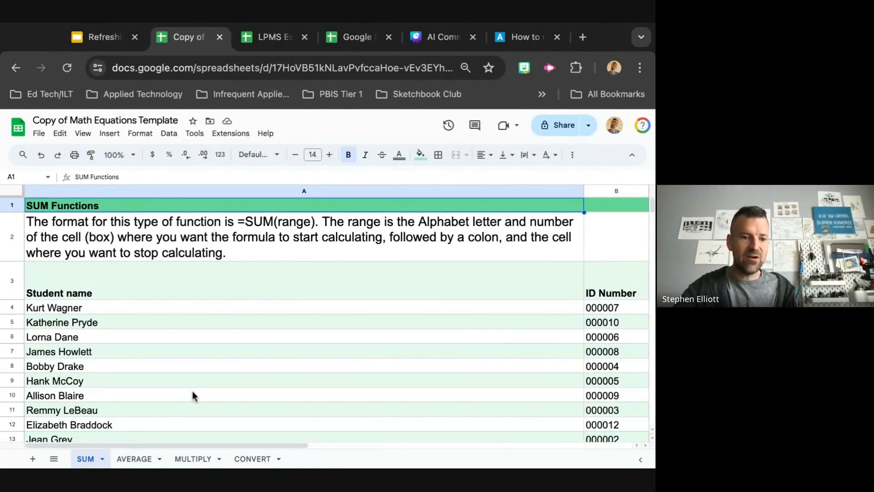
Look over the SUM sheet's formula instructions, student list and mission questions
scroll(192, 393, down, 4)
scroll(192, 393, right, 3)
scroll(192, 391, right, 4)
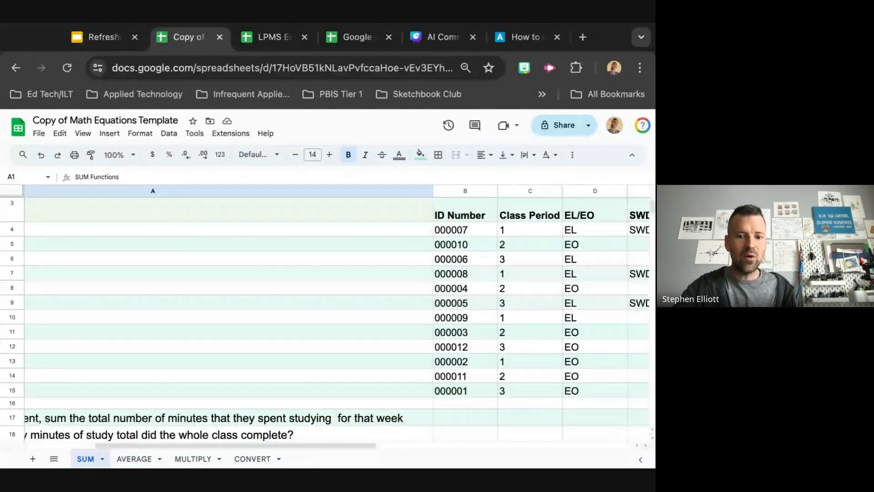
scroll(192, 391, down, 1)
scroll(324, 314, left, 5)
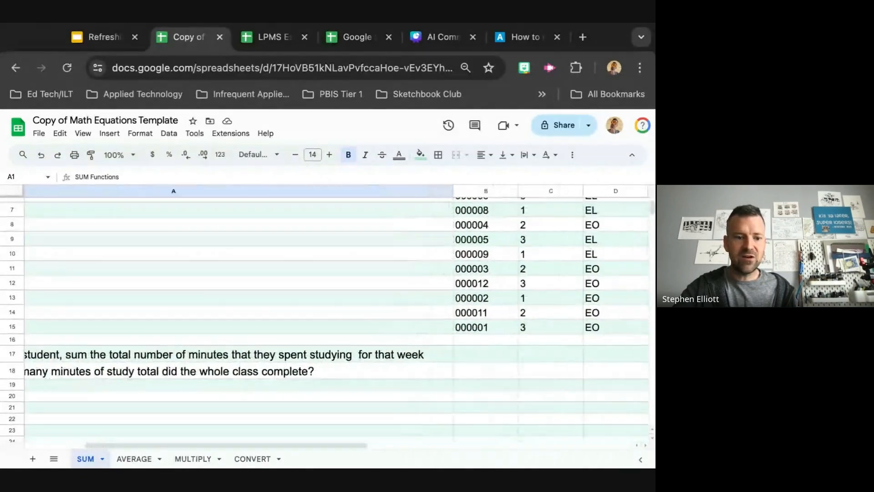
scroll(325, 314, down, 3)
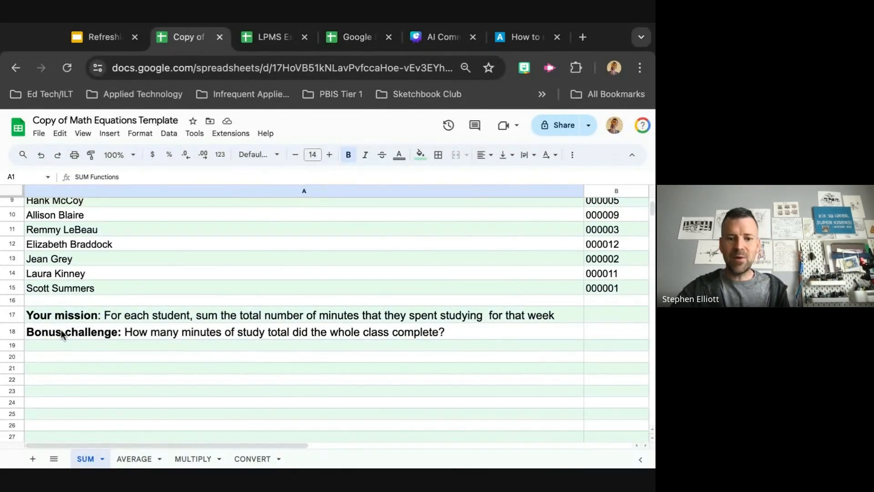
scroll(62, 333, up, 5)
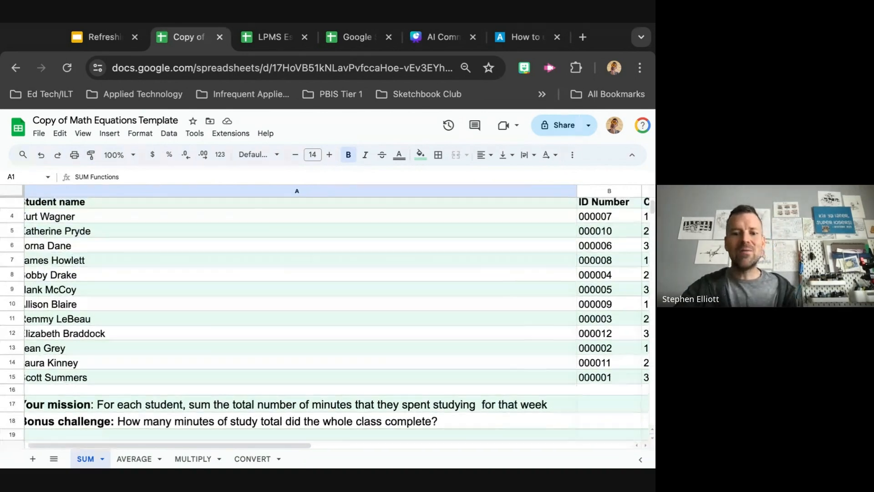
scroll(325, 314, right, 4)
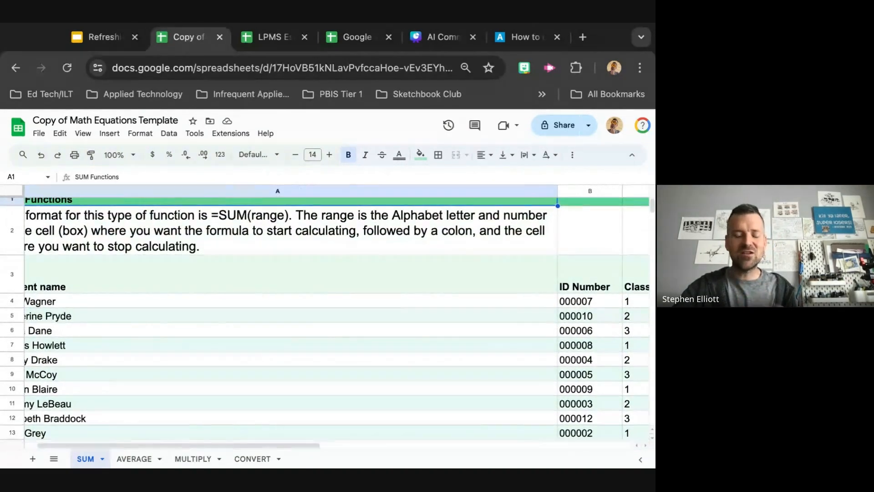
scroll(325, 314, down, 1)
scroll(325, 314, down, 5)
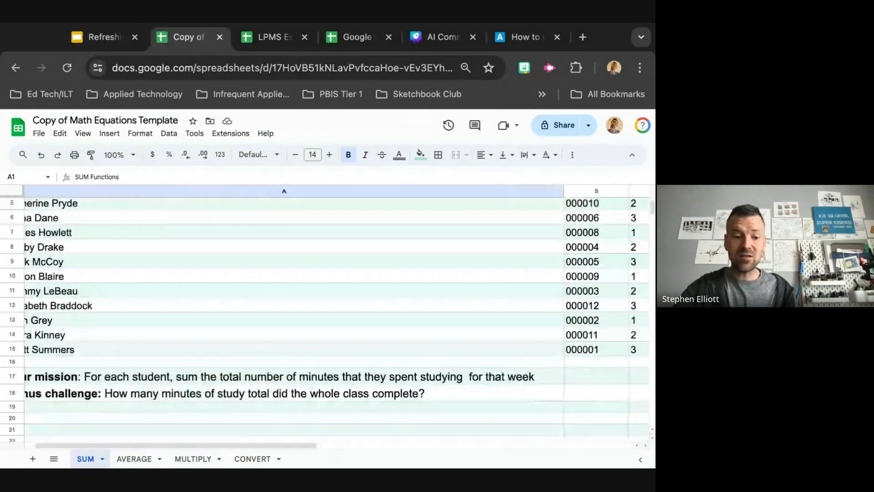
scroll(325, 314, left, 4)
scroll(130, 333, down, 1)
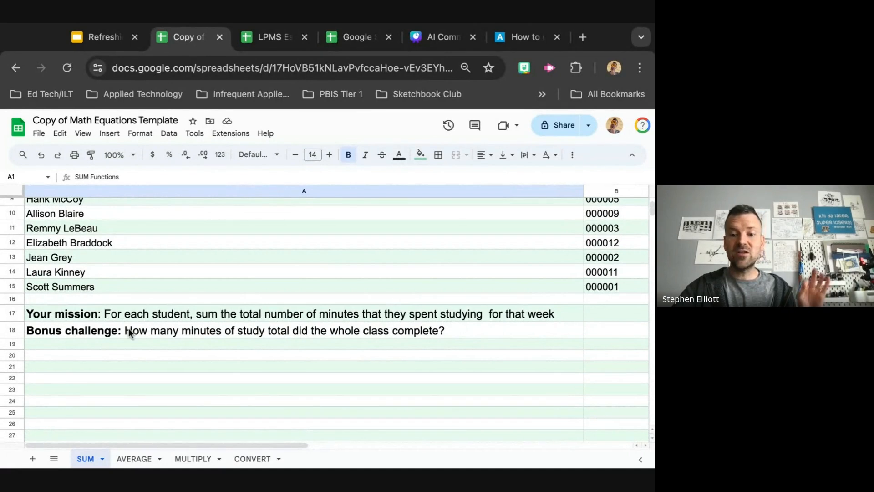
scroll(130, 333, up, 3)
scroll(129, 332, right, 3)
scroll(130, 332, down, 2)
scroll(130, 332, left, 1)
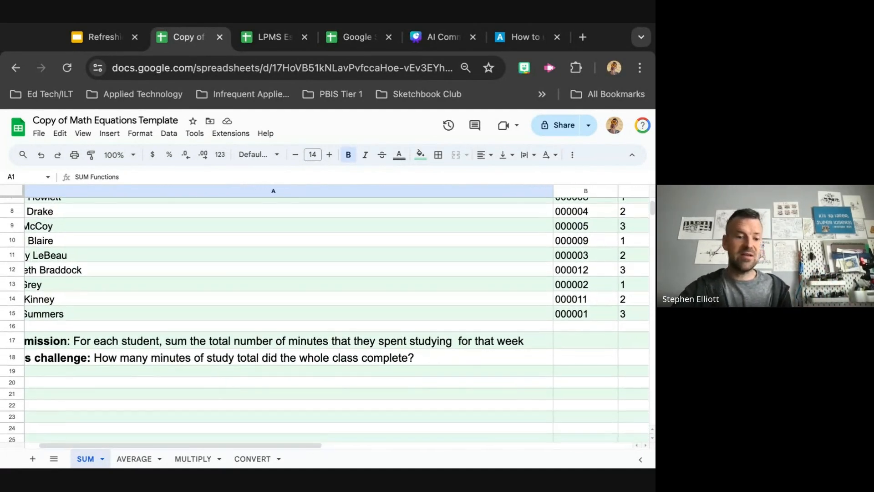
Open the AVERAGE sheet and review its formula instructions and mission questions
click(132, 459)
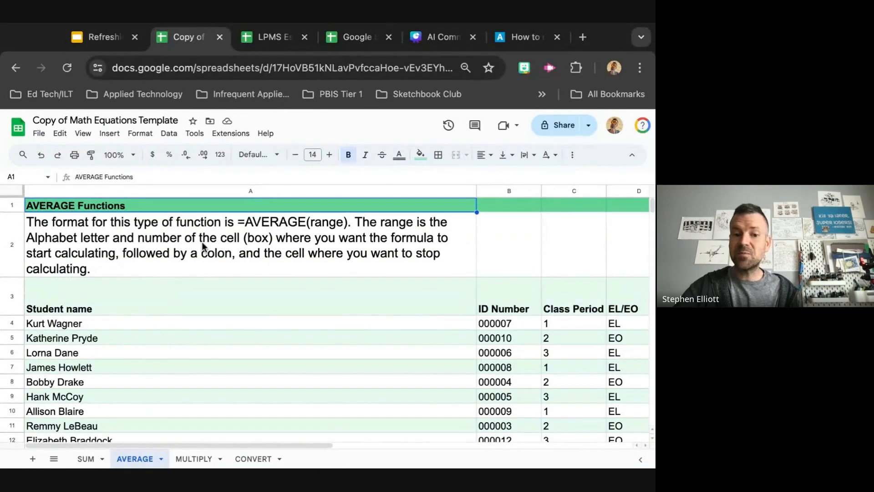
scroll(208, 259, down, 1)
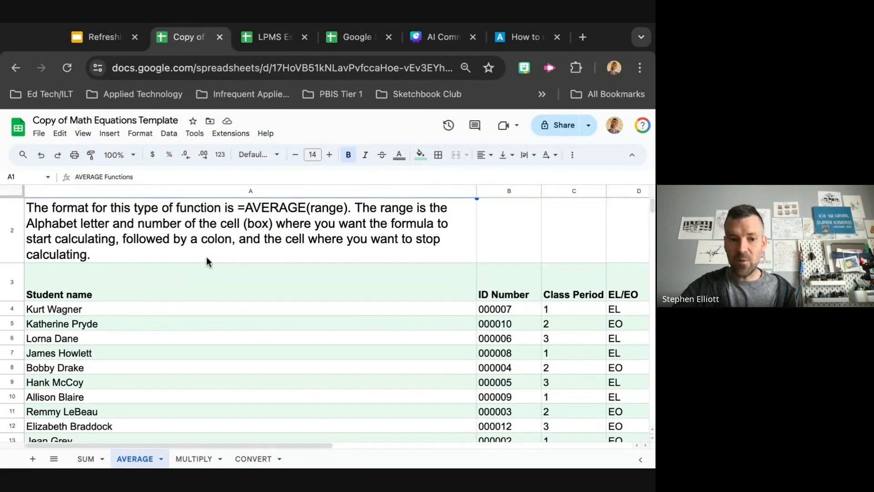
scroll(208, 259, up, 1)
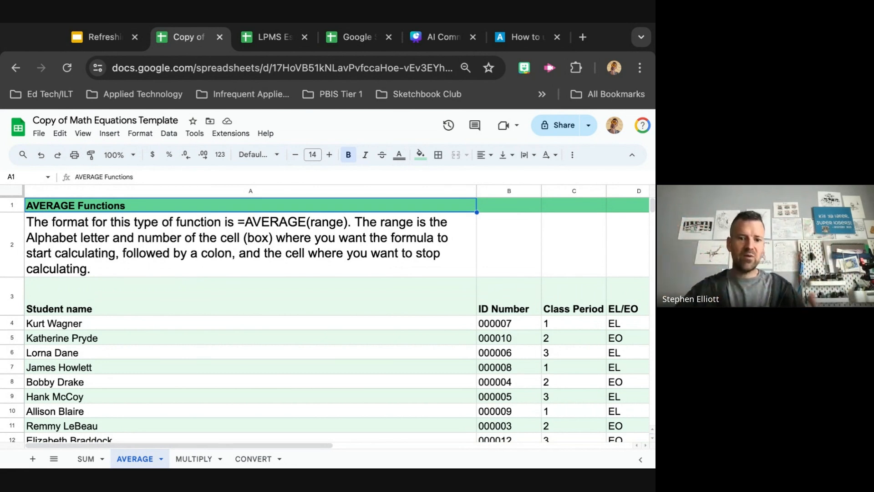
scroll(223, 302, down, 6)
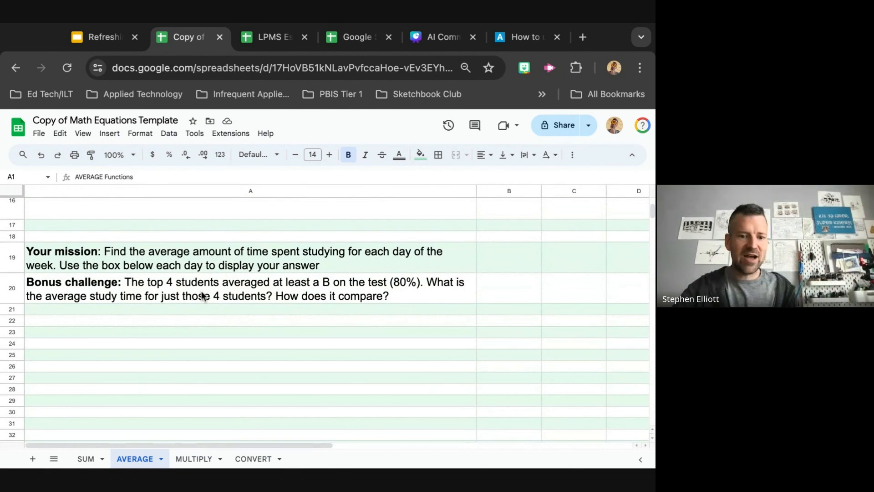
Open the MULTIPLY sheet, then the CONVERT sheet, and review the CONVERT mission and unit conversion list
click(196, 459)
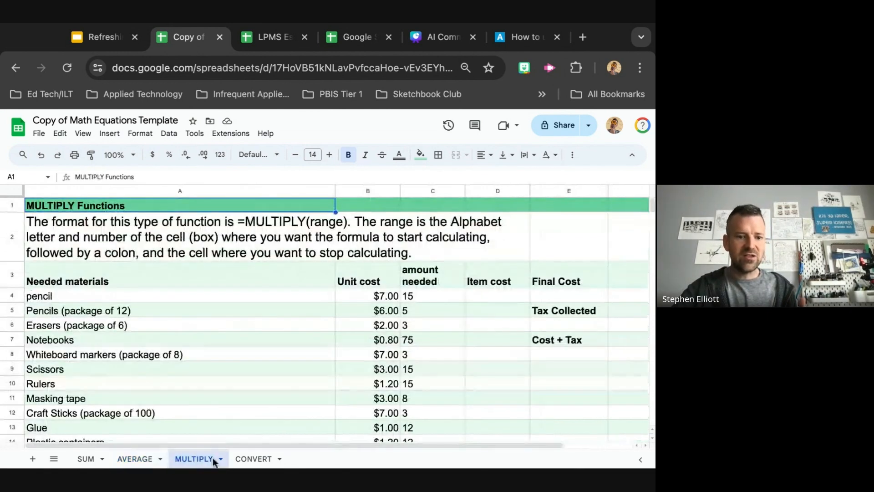
click(251, 459)
scroll(262, 402, down, 5)
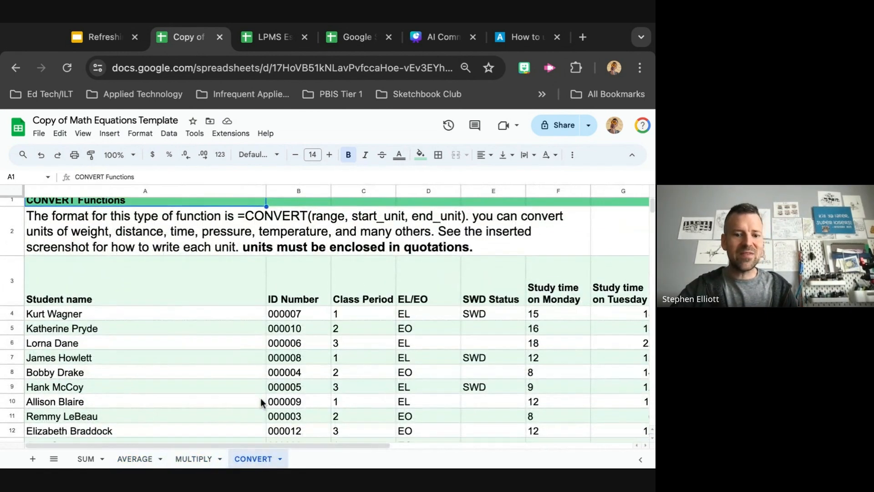
scroll(262, 402, down, 4)
scroll(261, 402, left, 1)
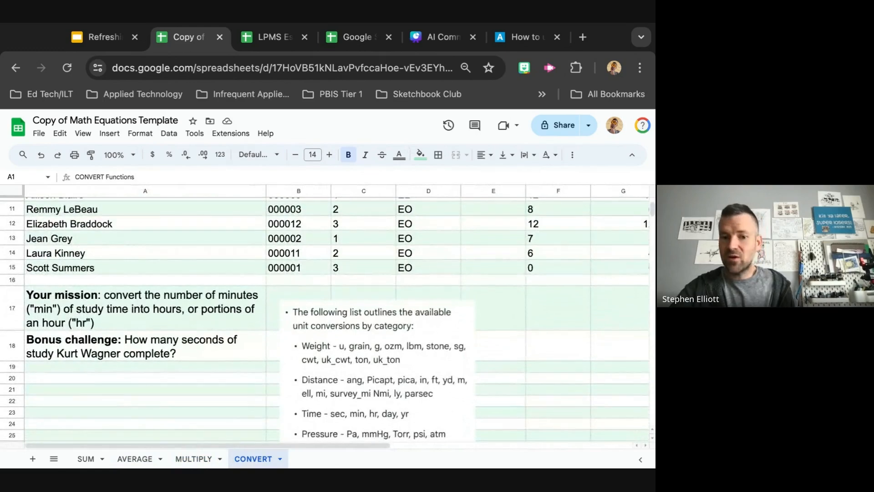
scroll(262, 402, up, 5)
Return to the SUM sheet and reread its =SUM(range) format instructions and mission questions
click(86, 459)
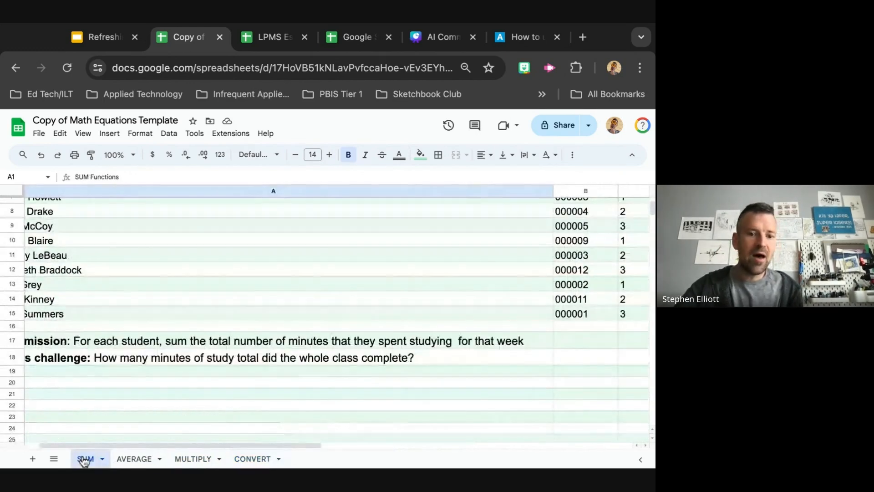
scroll(210, 387, up, 5)
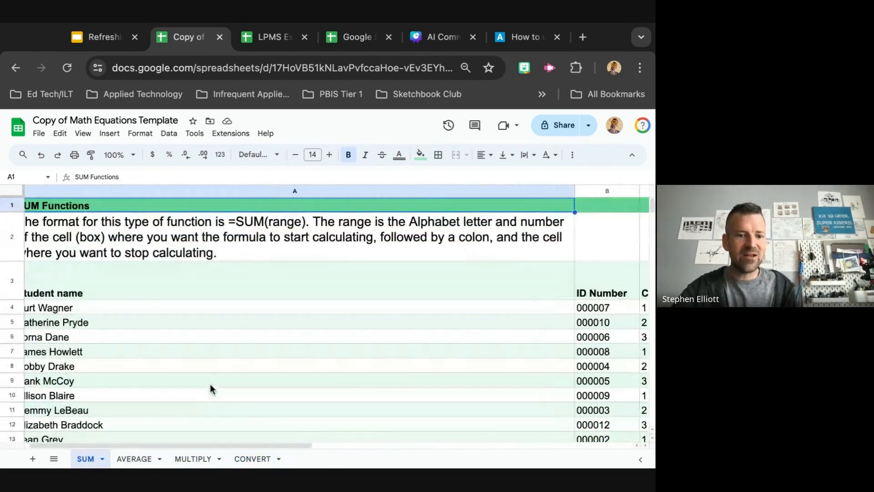
scroll(209, 387, left, 1)
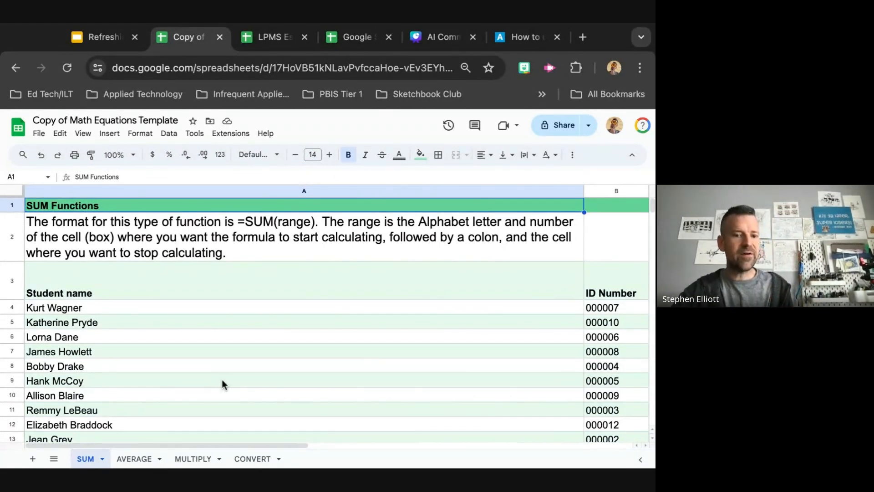
scroll(222, 382, down, 1)
scroll(222, 382, up, 1)
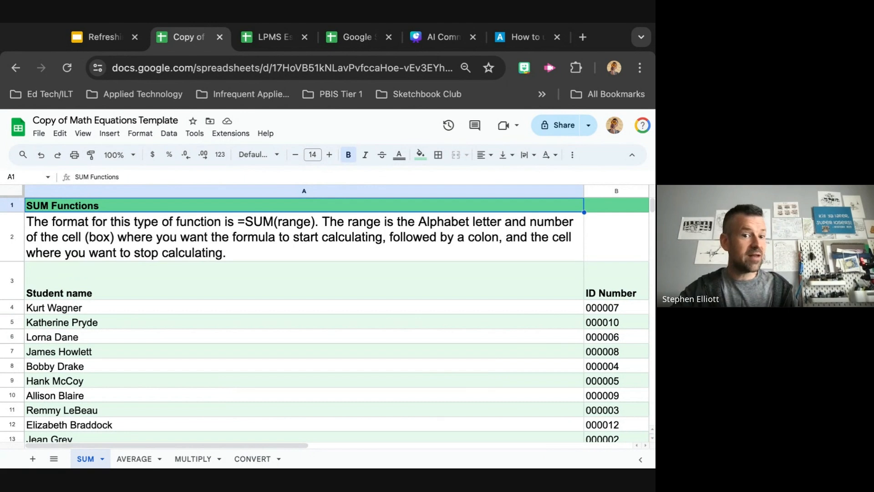
scroll(222, 382, down, 1)
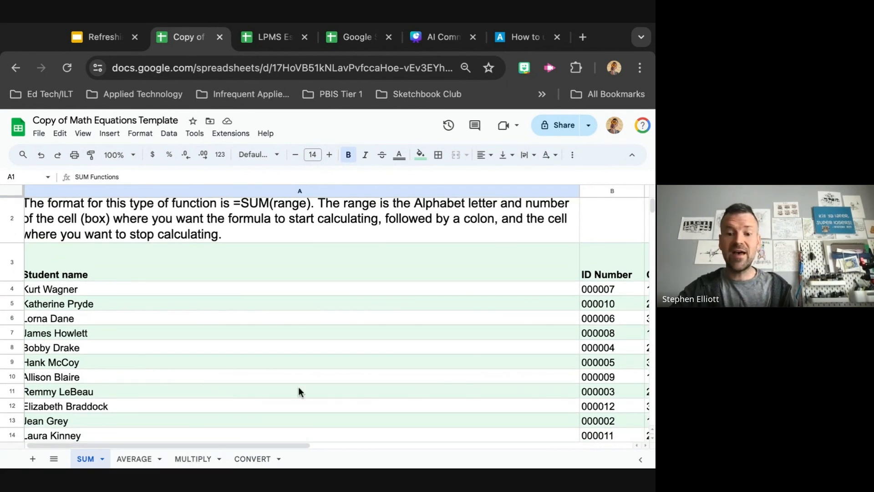
scroll(299, 387, up, 1)
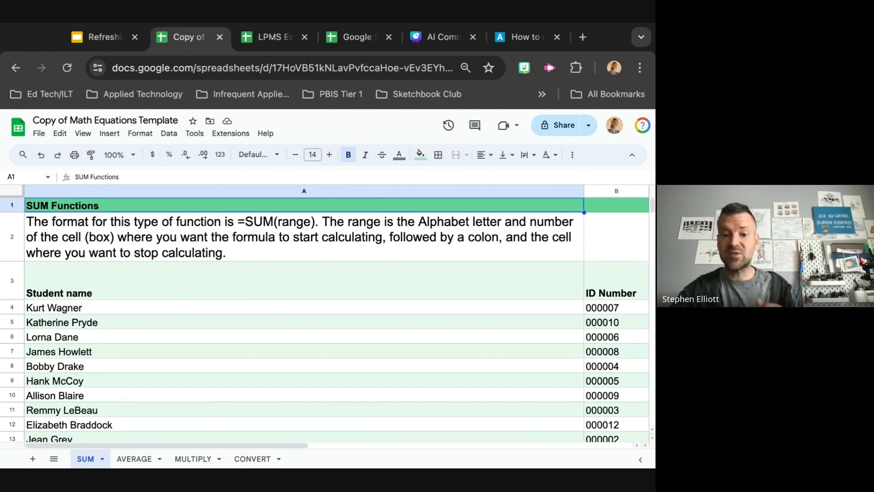
scroll(325, 319, down, 1)
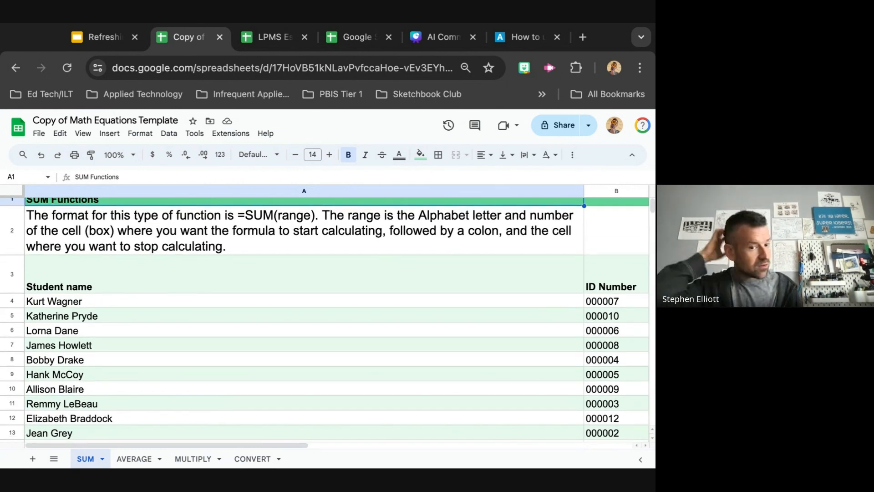
scroll(325, 319, up, 1)
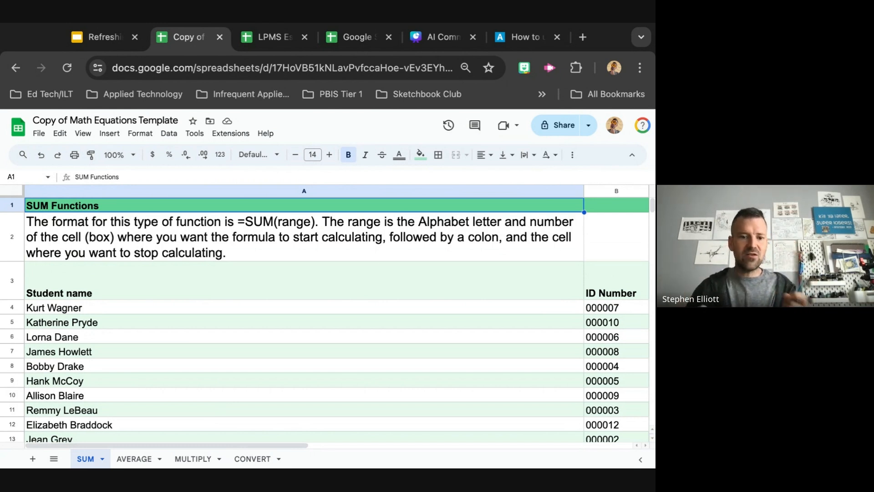
scroll(285, 388, down, 5)
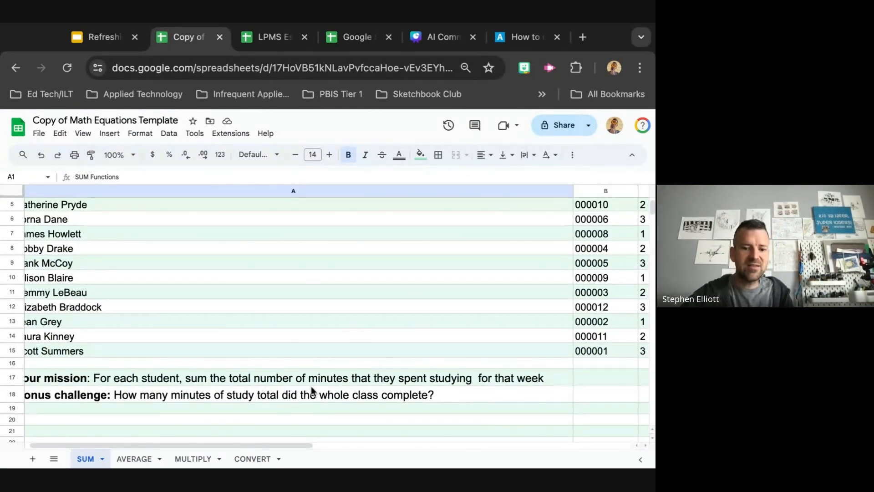
scroll(311, 386, up, 3)
scroll(311, 388, up, 1)
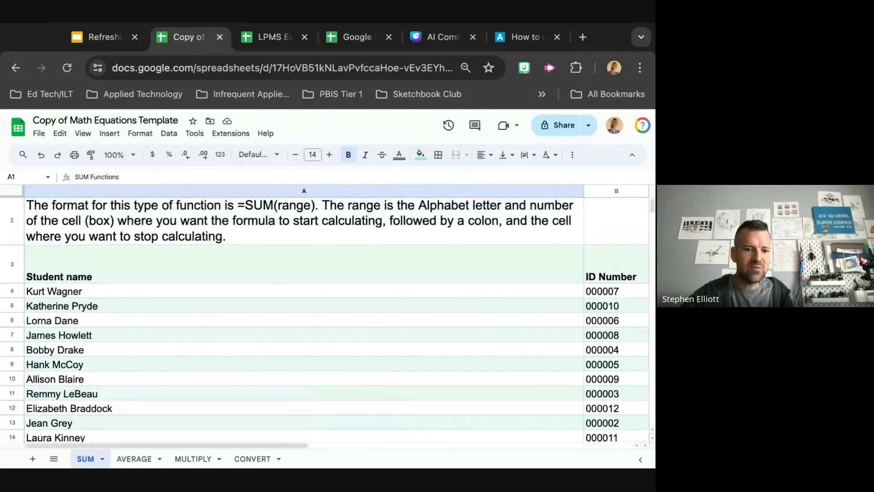
Examine the SUM sheet's daily study time columns from Monday to Friday and the Total time studying column
scroll(167, 323, right, 5)
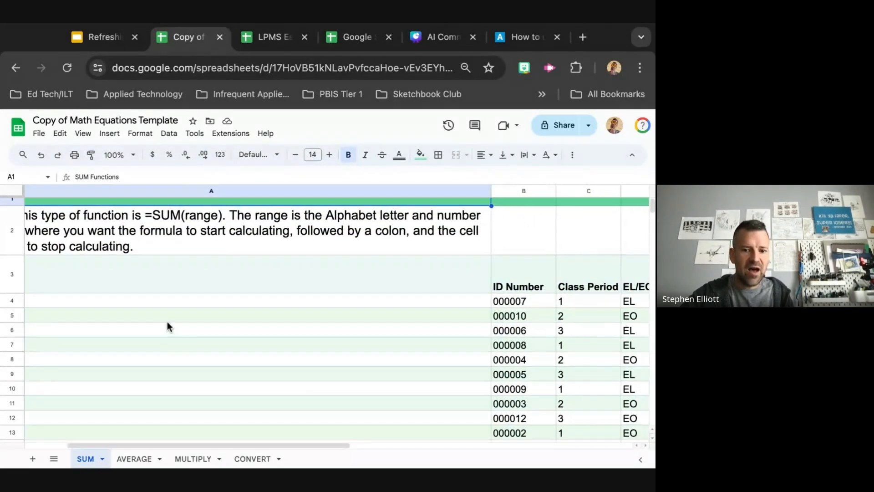
scroll(167, 322, right, 3)
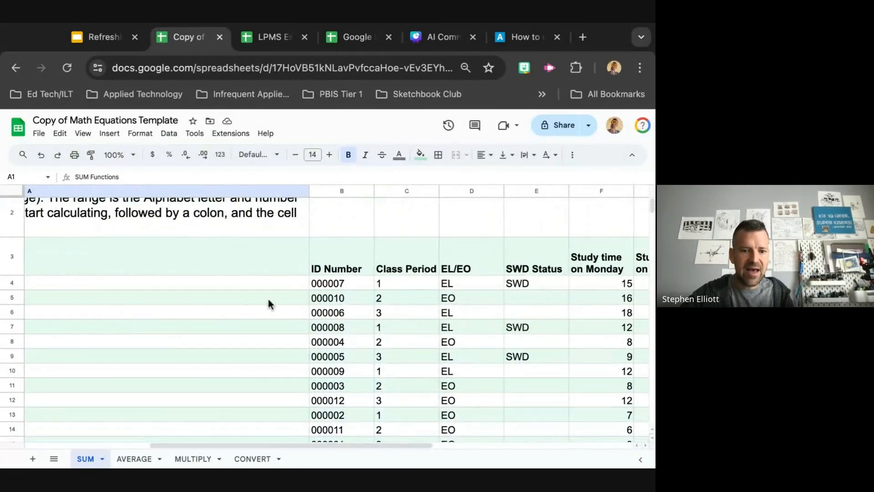
scroll(346, 317, right, 2)
scroll(405, 307, right, 2)
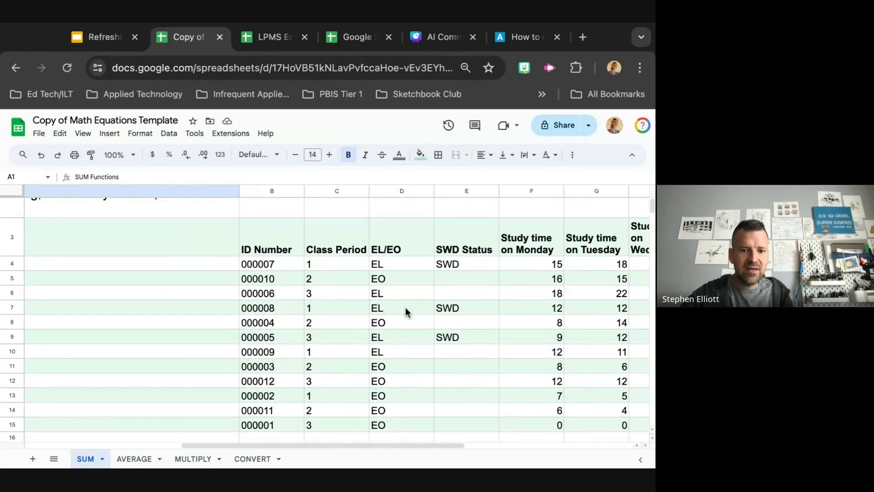
scroll(405, 308, right, 1)
scroll(453, 340, right, 2)
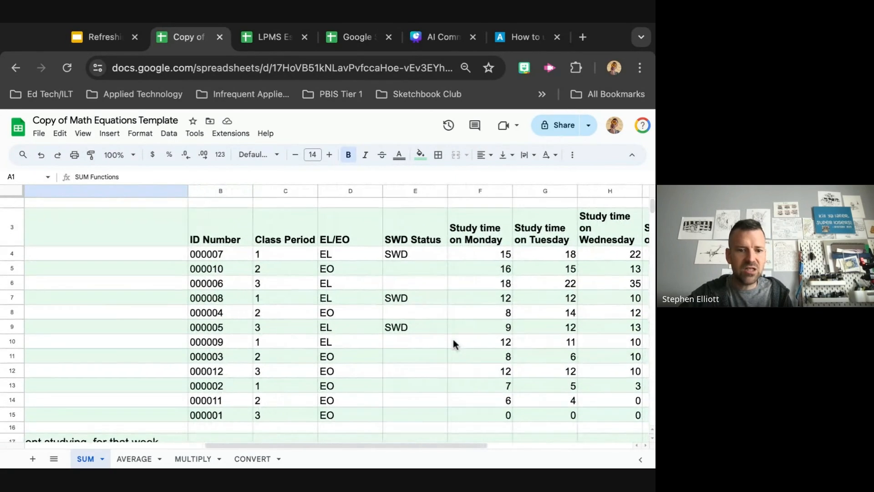
scroll(463, 260, right, 2)
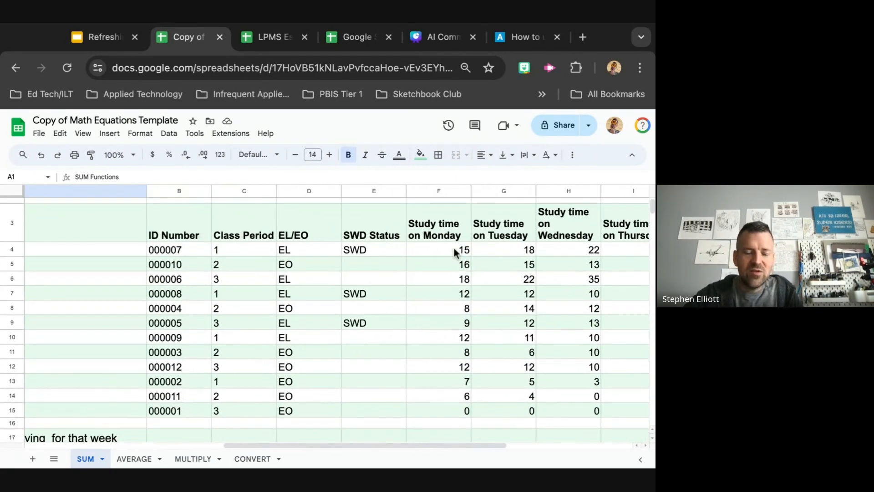
scroll(461, 252, right, 2)
scroll(461, 252, up, 2)
scroll(455, 252, down, 1)
scroll(456, 252, right, 8)
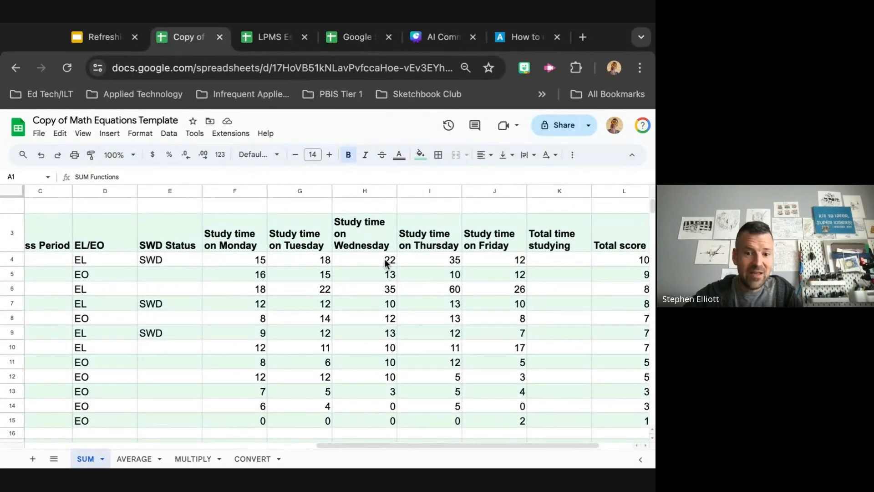
Enter =SUM(F4:J4) in the Total time studying cell K4 by accepting the suggested formula
click(557, 259)
scroll(558, 257, right, 4)
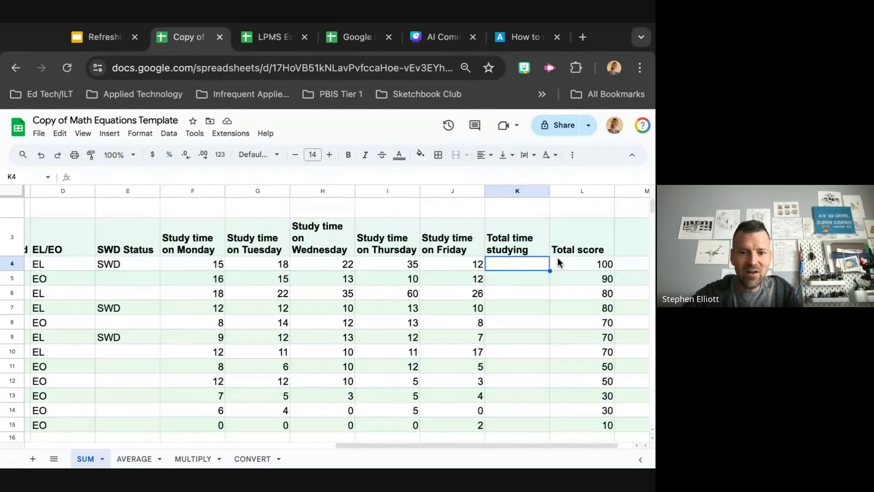
scroll(557, 258, up, 2)
scroll(559, 262, down, 1)
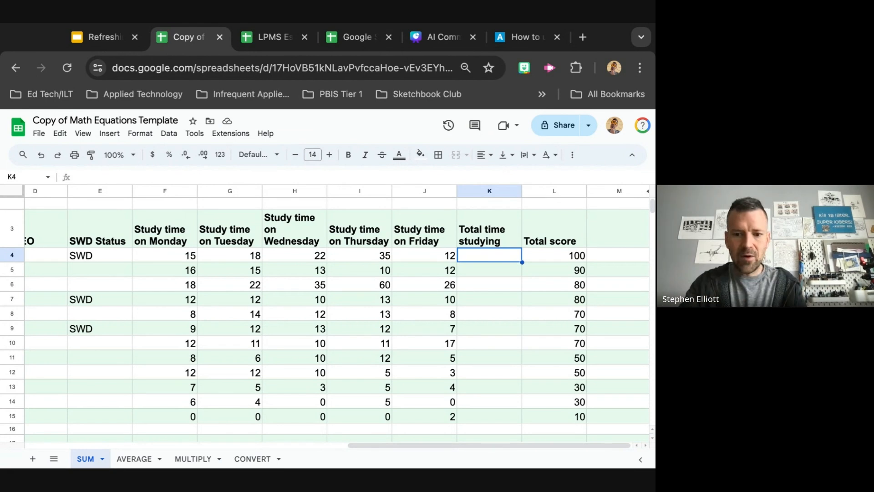
text(=)
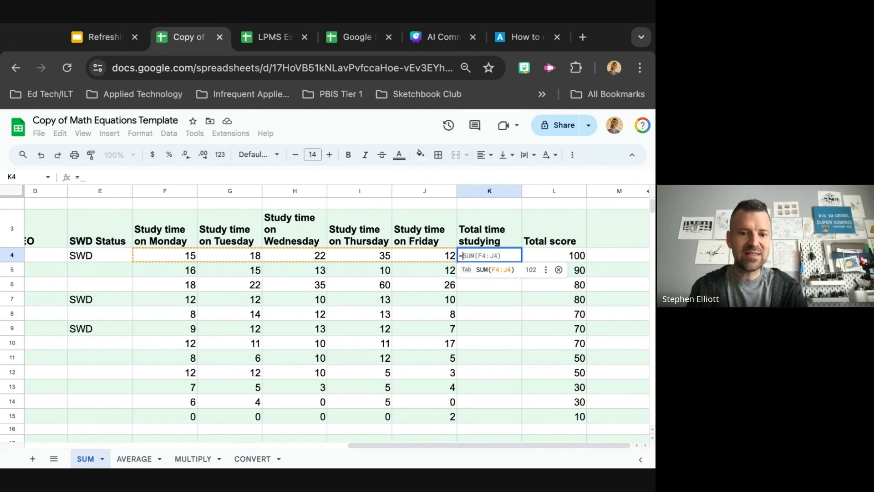
key(Tab)
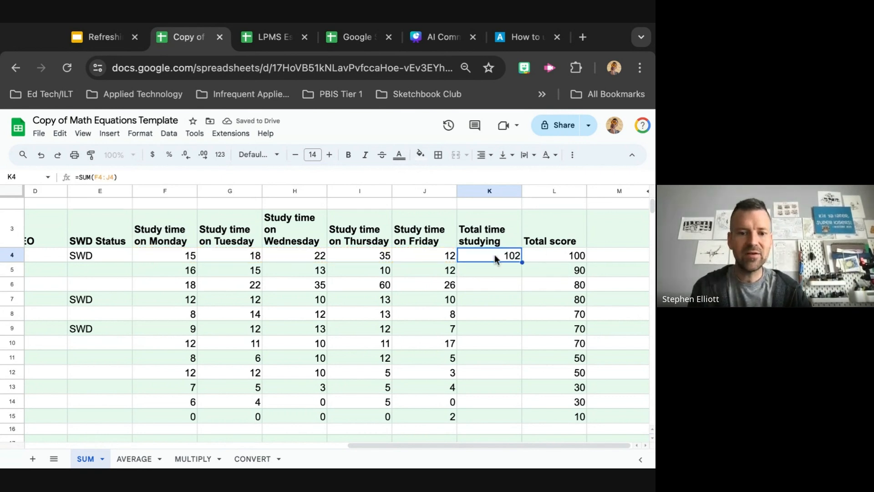
Re-enter =sum(F4:J4) manually in cell K4 and reject the suggested autofill for the rest of the column
key(Delete)
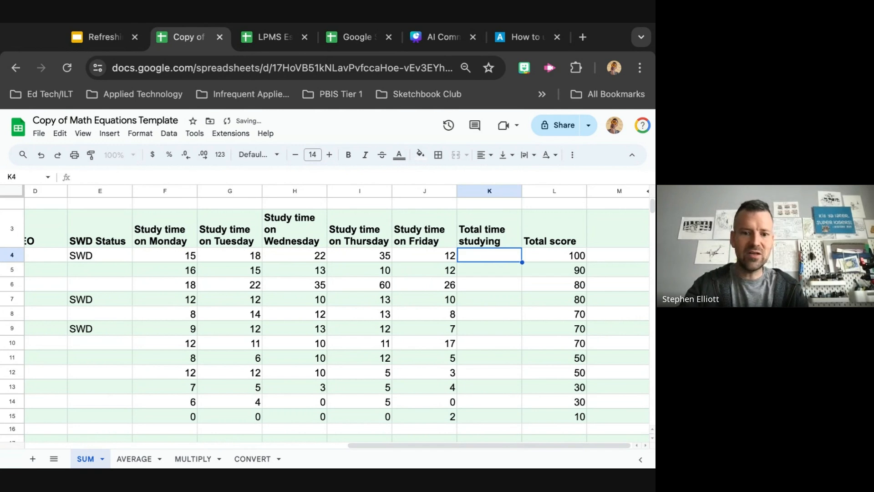
text(=s)
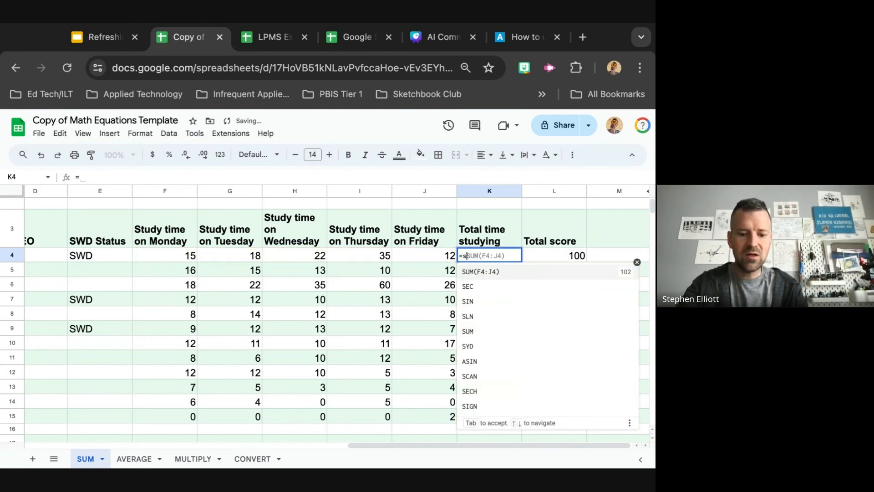
text(um()
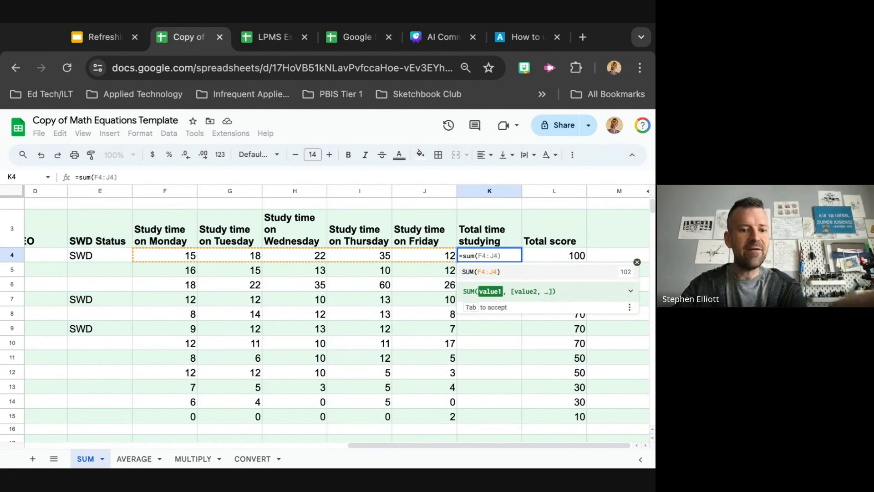
text(F)
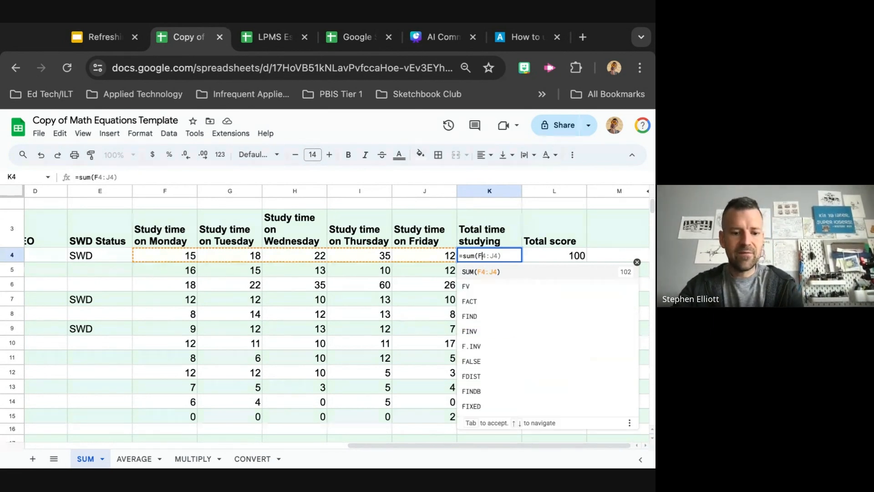
text(4:J4)
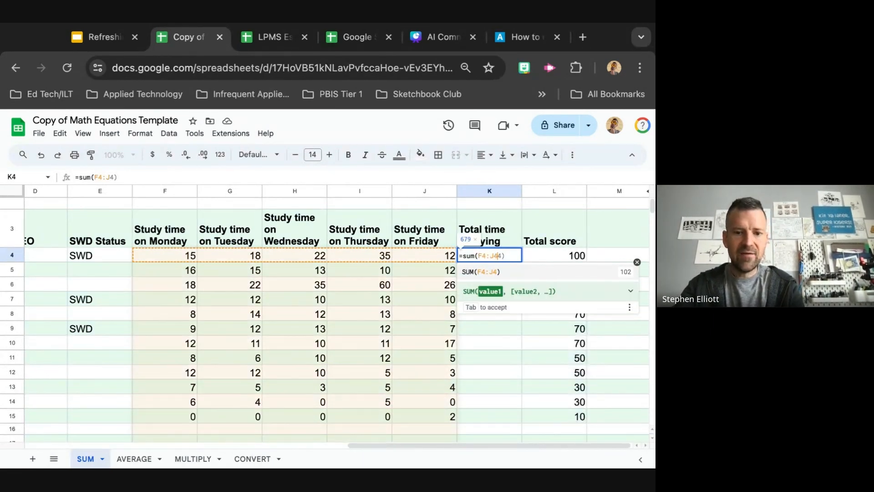
text())
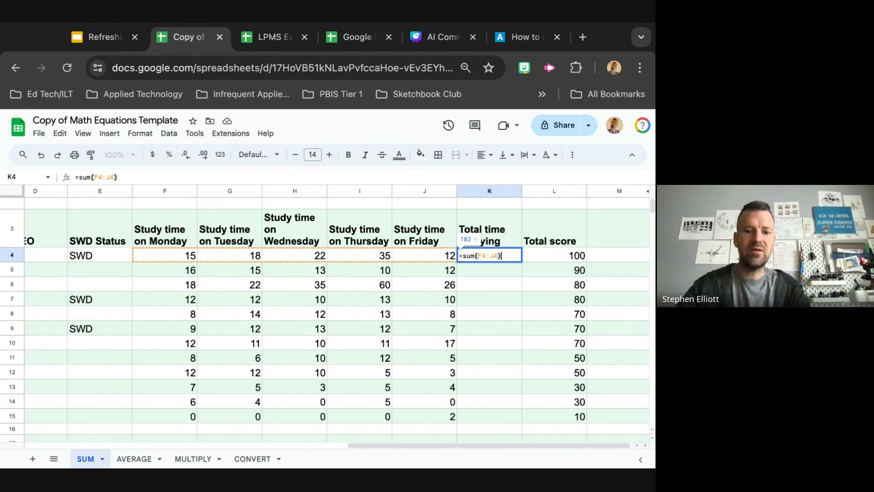
key(Return)
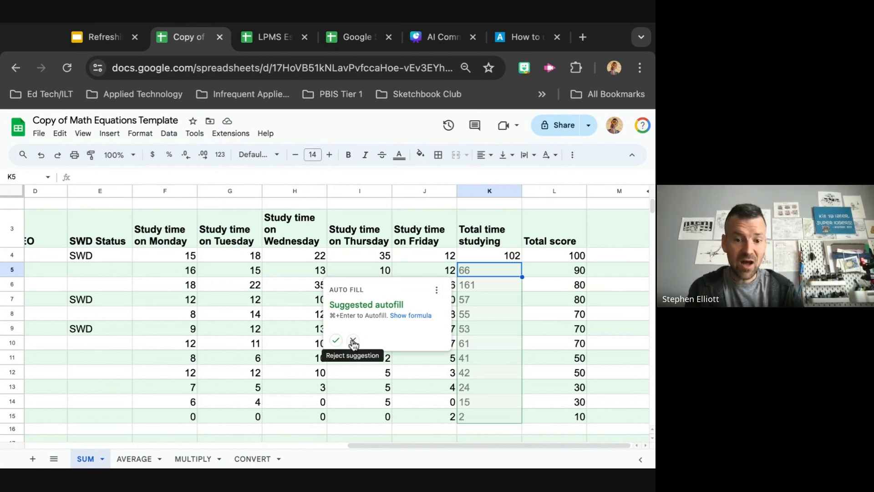
click(352, 340)
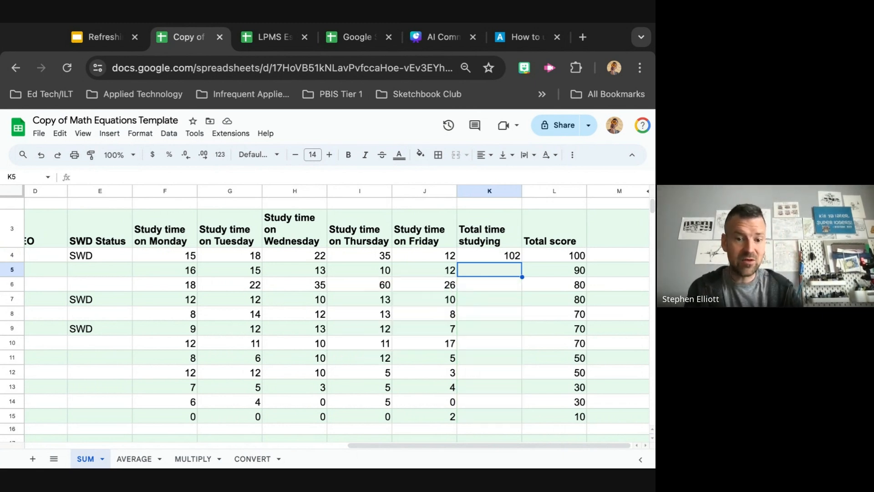
Copy K4's formula and paste it as formula only into cells K5 through K15
click(487, 255)
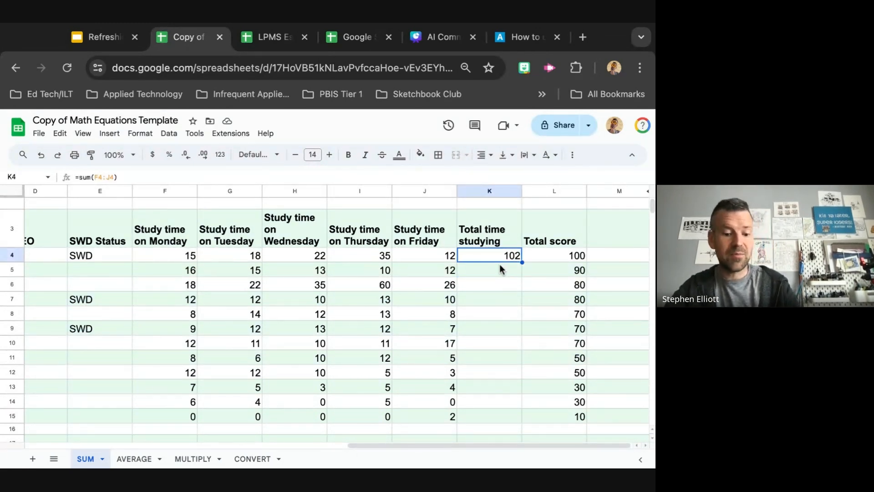
key(super+c)
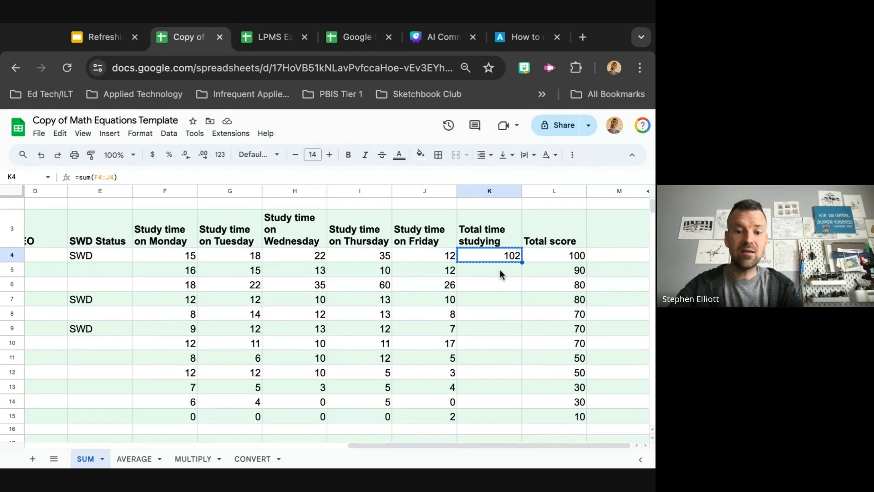
click(500, 271)
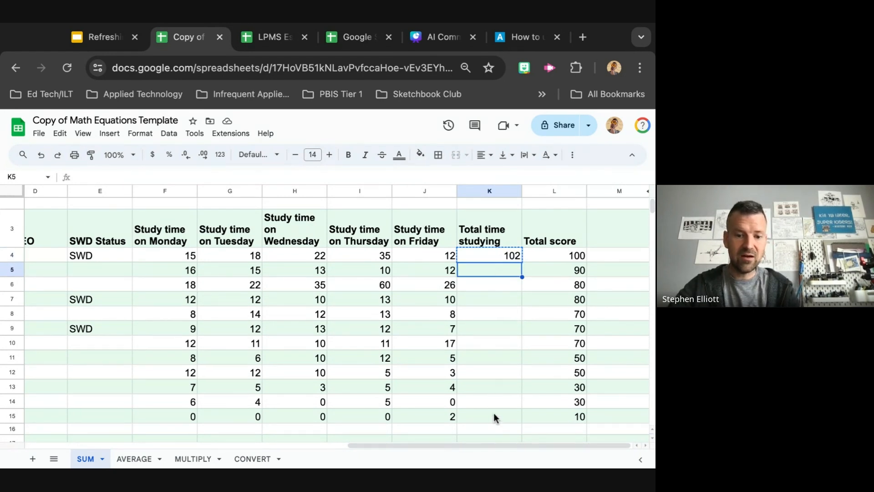
shift+click(494, 414)
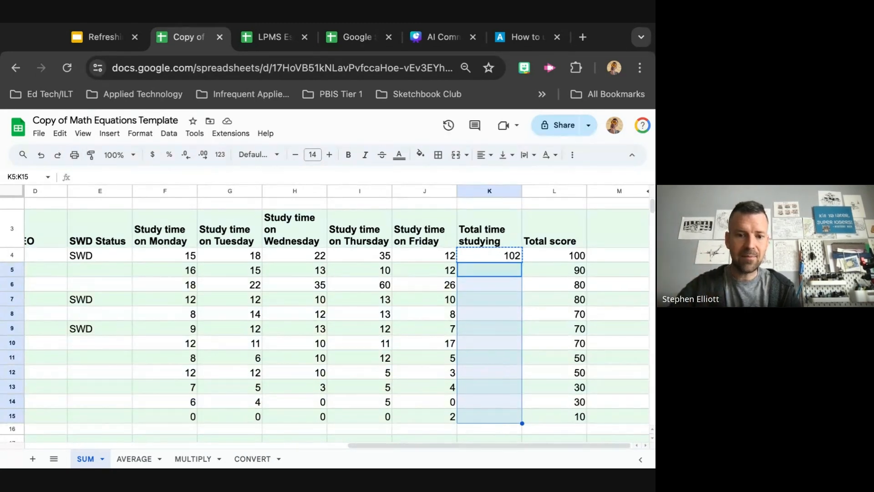
right_click(494, 361)
mouse_move(550, 218)
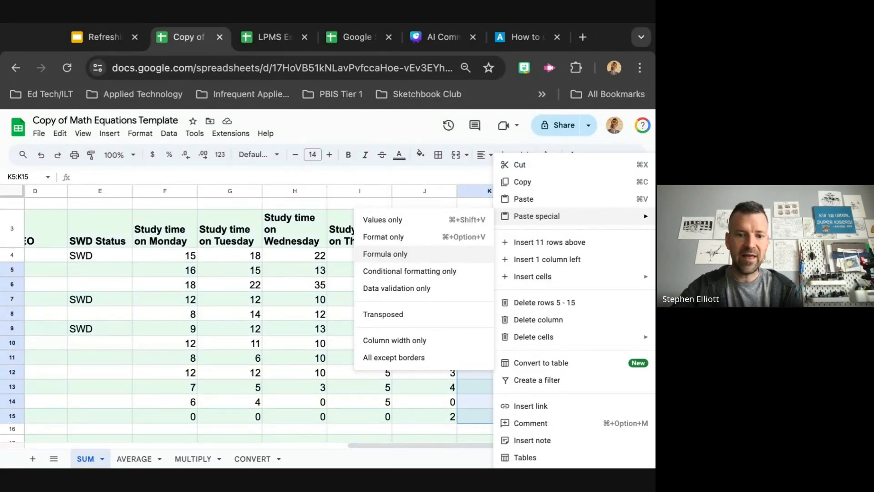
click(385, 253)
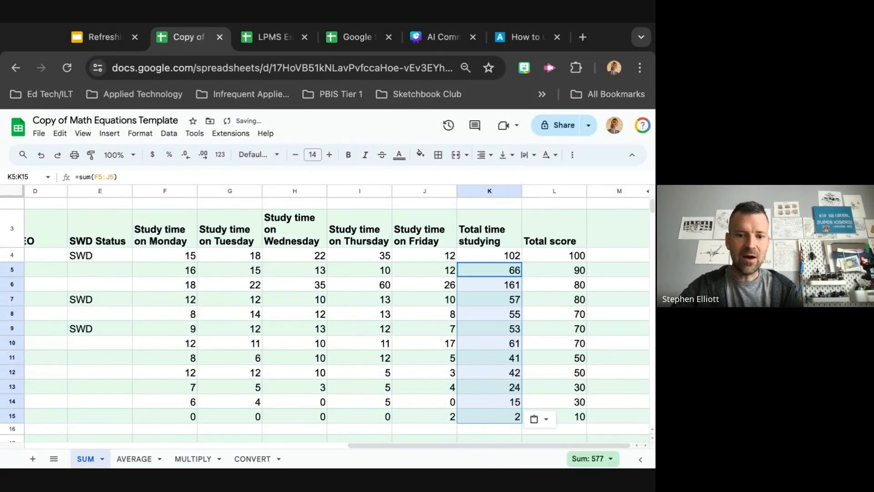
Step through the Total time studying cells K4 to K15 to inspect each row's SUM formula range
click(477, 252)
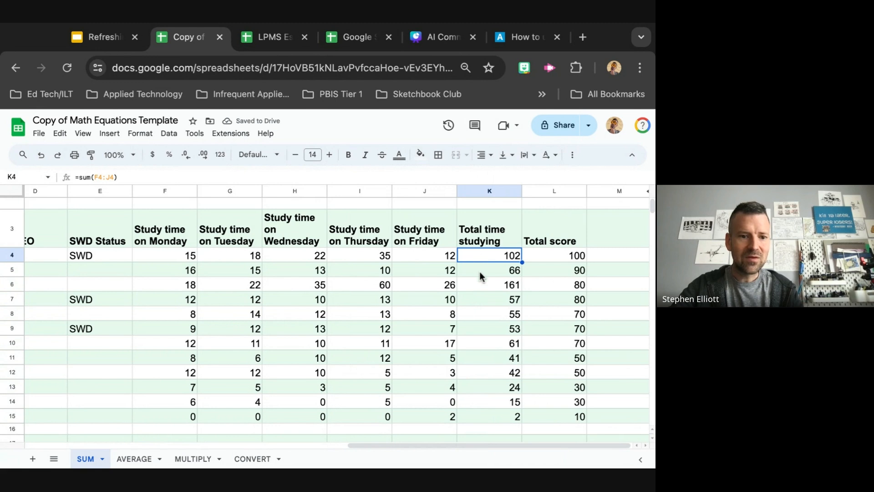
click(480, 272)
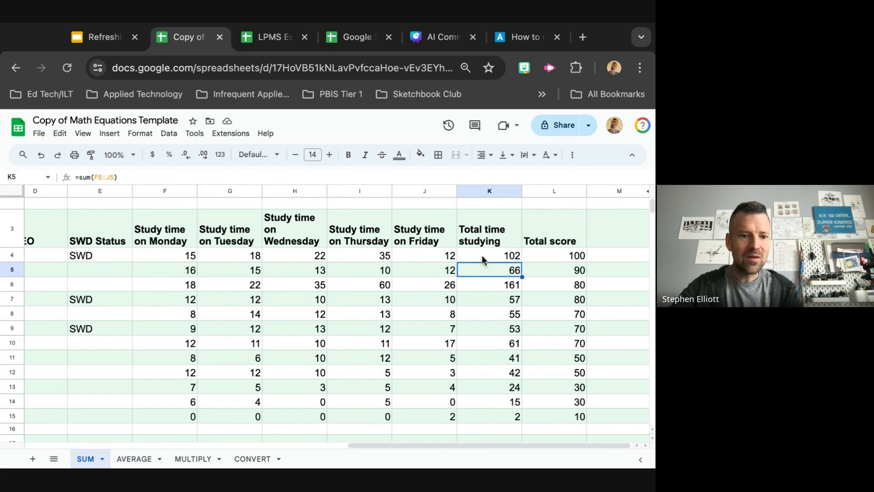
click(482, 259)
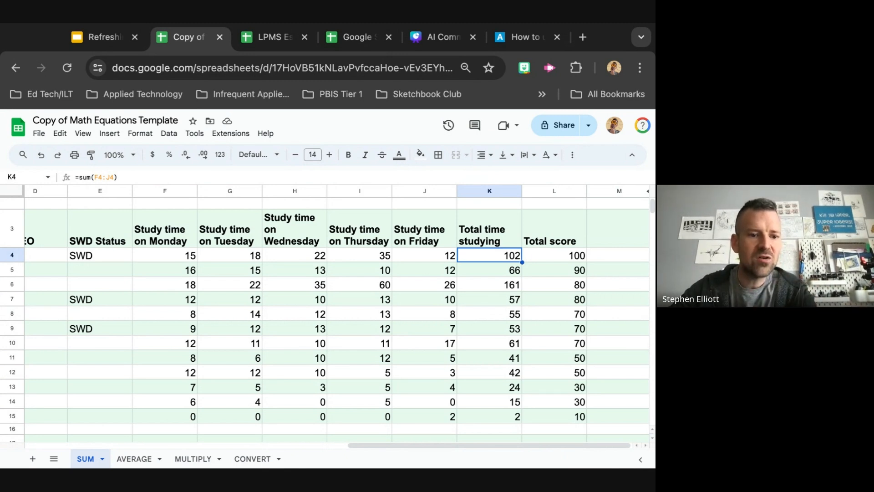
click(490, 270)
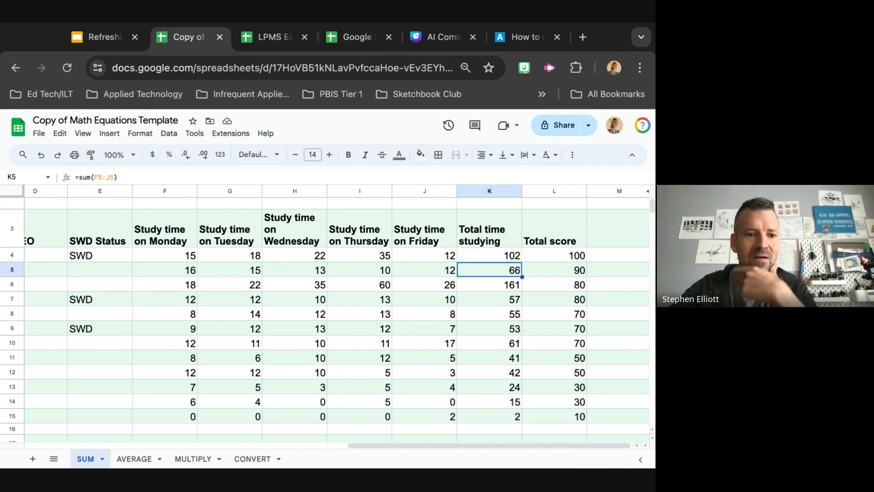
click(490, 285)
click(490, 300)
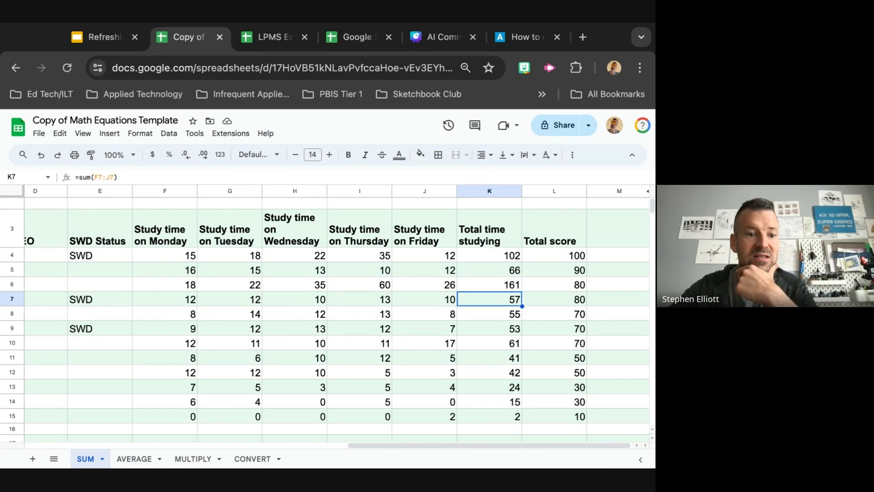
click(490, 314)
key(Down)
key(Down)
key(Down)
key(Down)
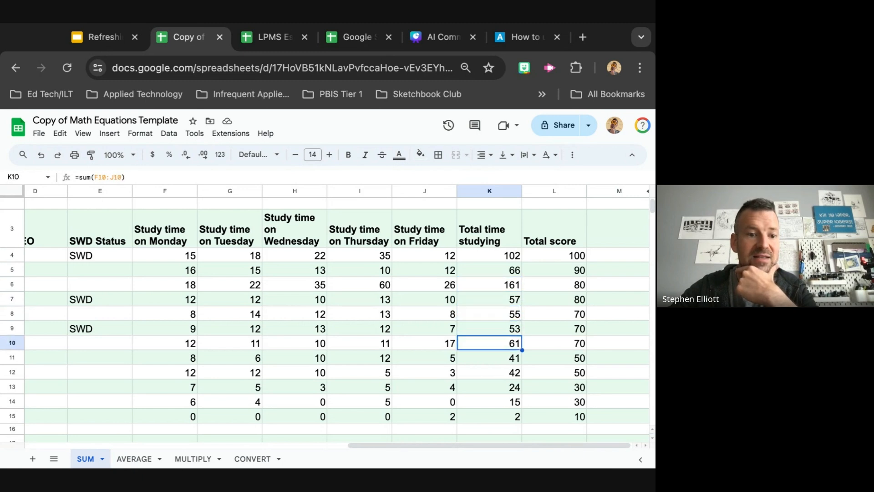
key(Down)
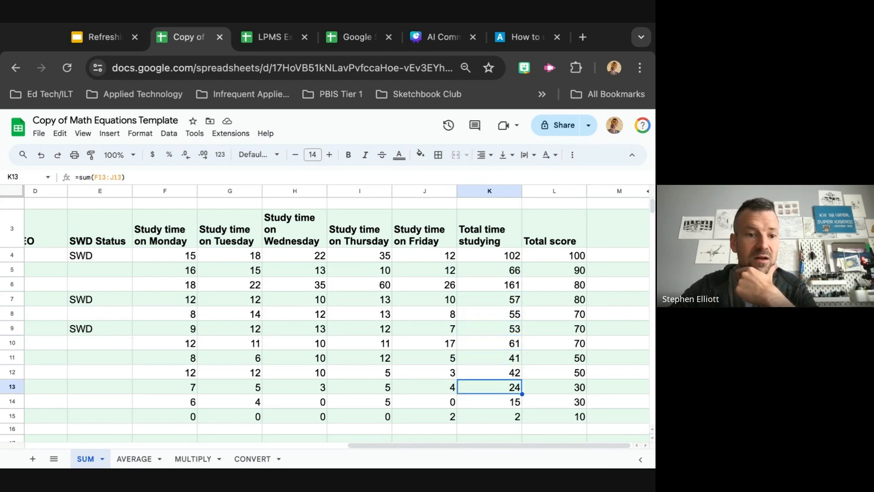
key(Down)
key(Down)
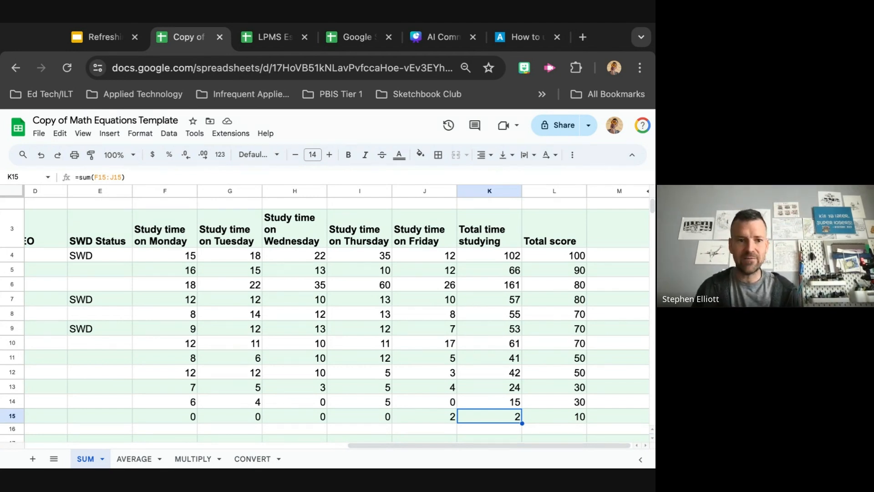
Switch to the presentation and start the 7 Minute timer video on the spreadsheets slide
click(91, 39)
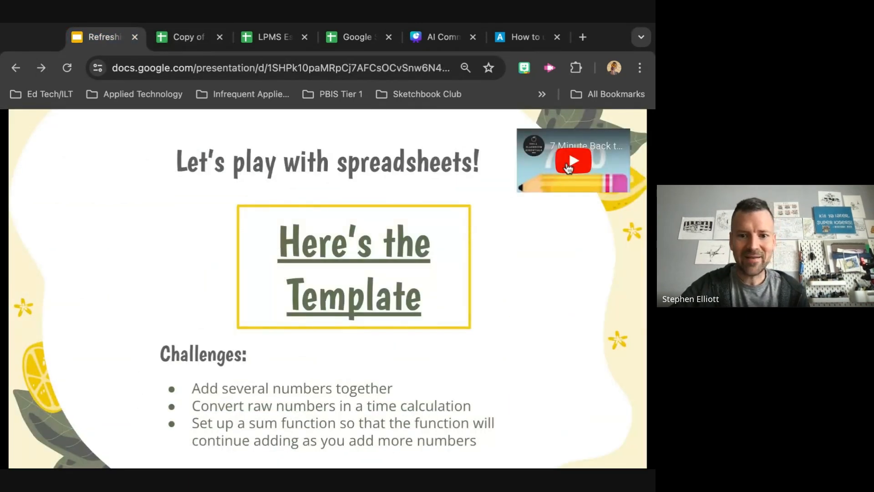
click(569, 167)
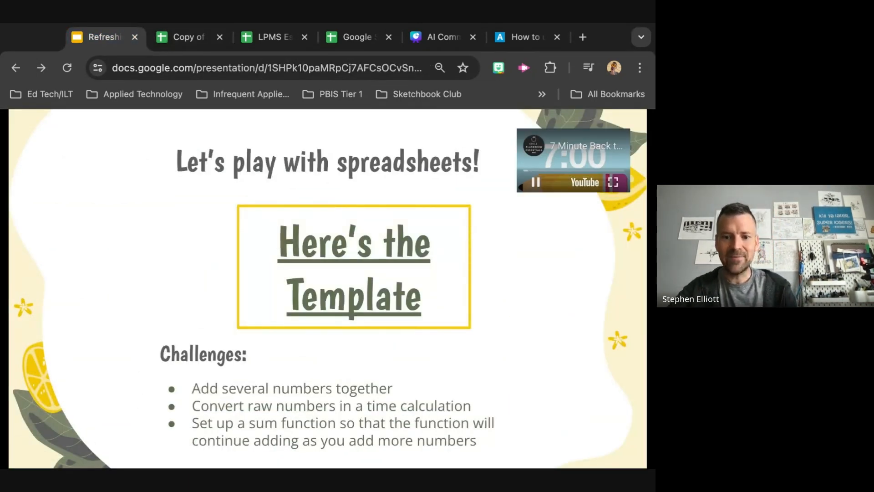
Return to the spreadsheet and review the SUM sheet's mission and bonus challenge rows and the study time data
click(186, 38)
scroll(269, 364, down, 5)
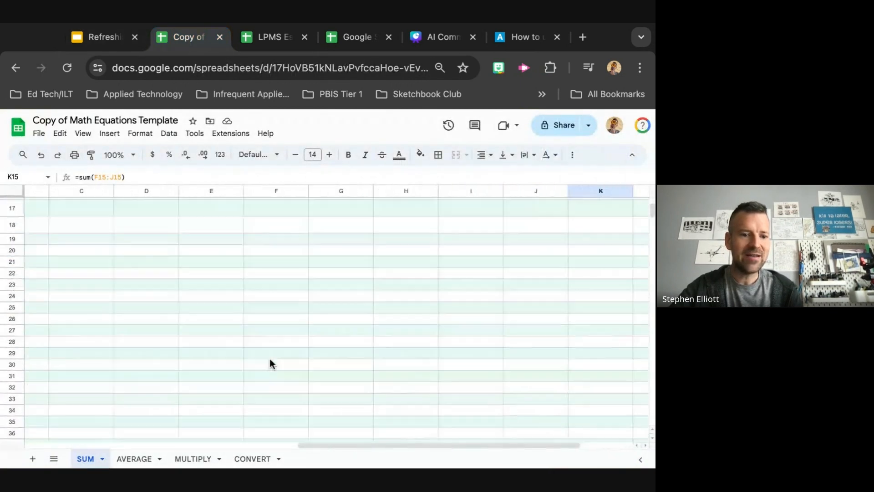
scroll(270, 363, up, 3)
scroll(270, 363, left, 5)
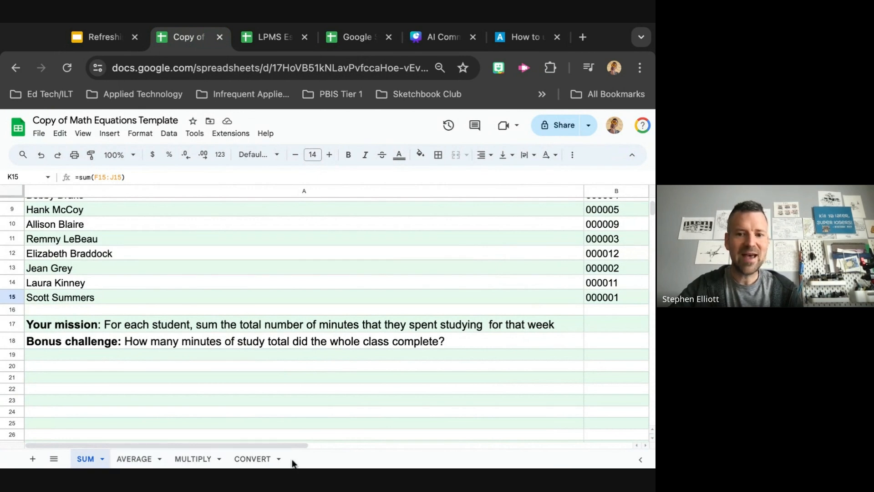
click(93, 36)
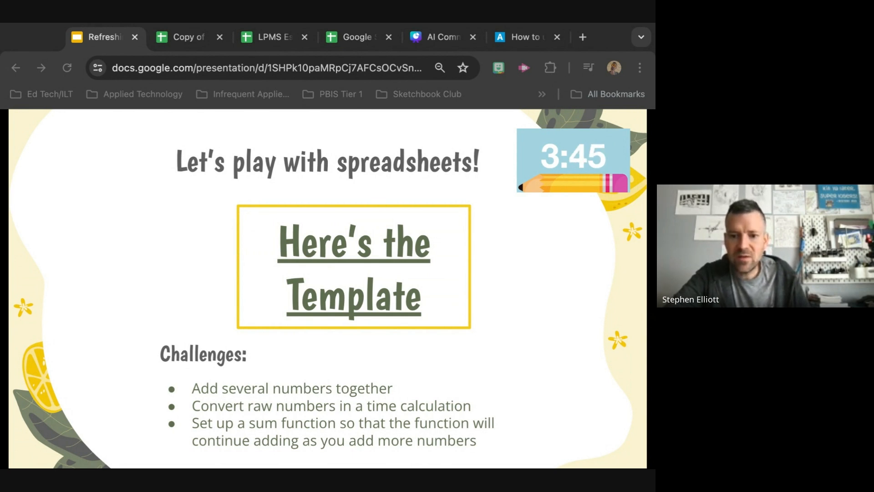
click(351, 39)
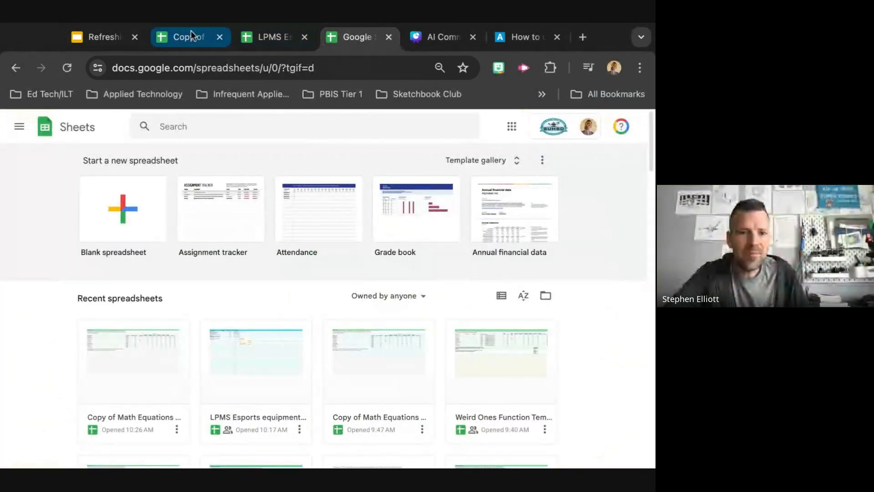
click(189, 34)
scroll(314, 386, up, 5)
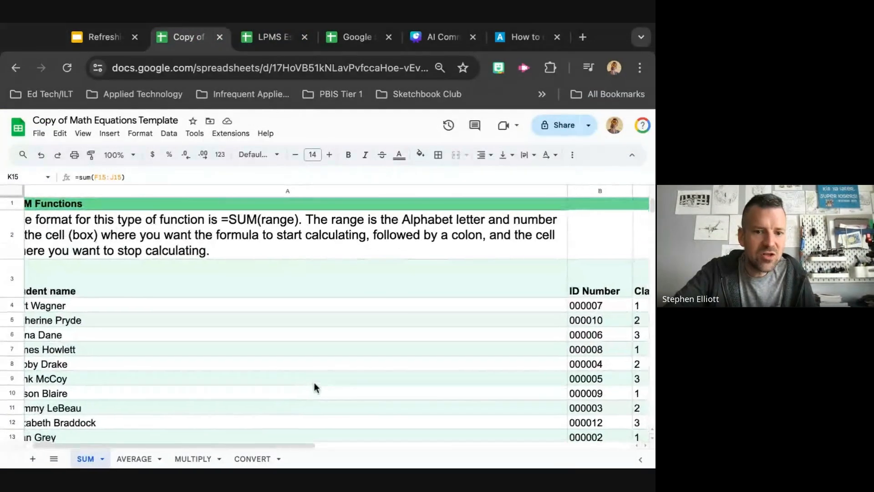
scroll(314, 387, right, 3)
scroll(254, 392, right, 10)
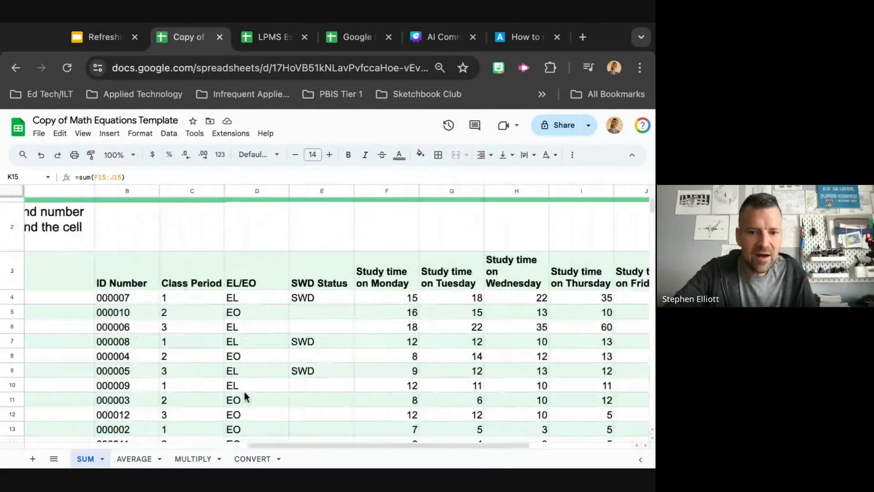
scroll(244, 392, down, 1)
scroll(352, 323, up, 2)
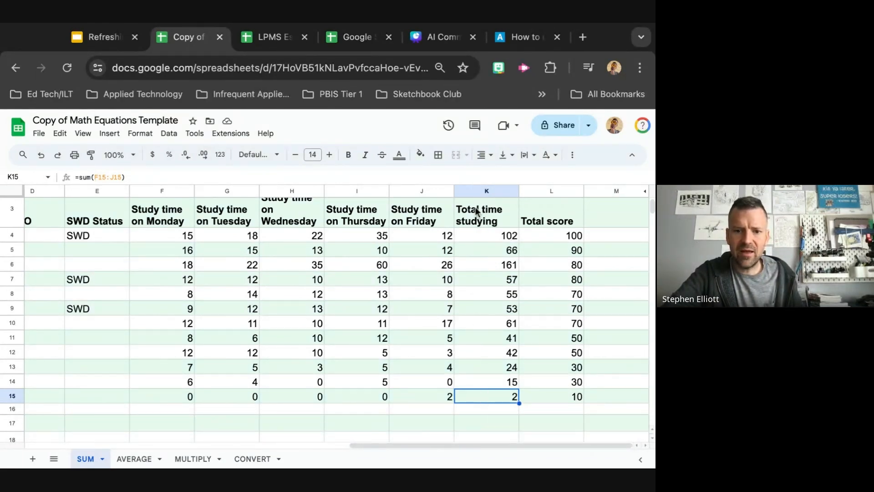
Delete the SUM formulas in cells K5 through K15 of the Total time studying column
click(475, 191)
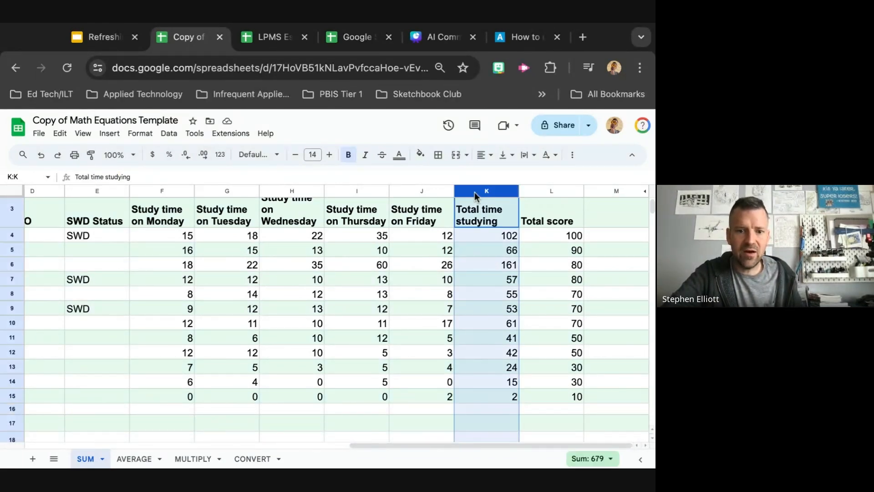
click(476, 252)
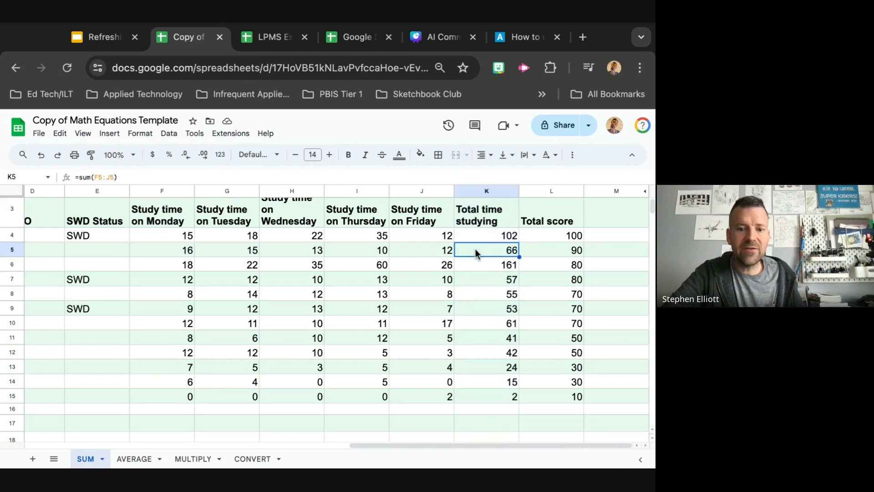
shift+click(488, 393)
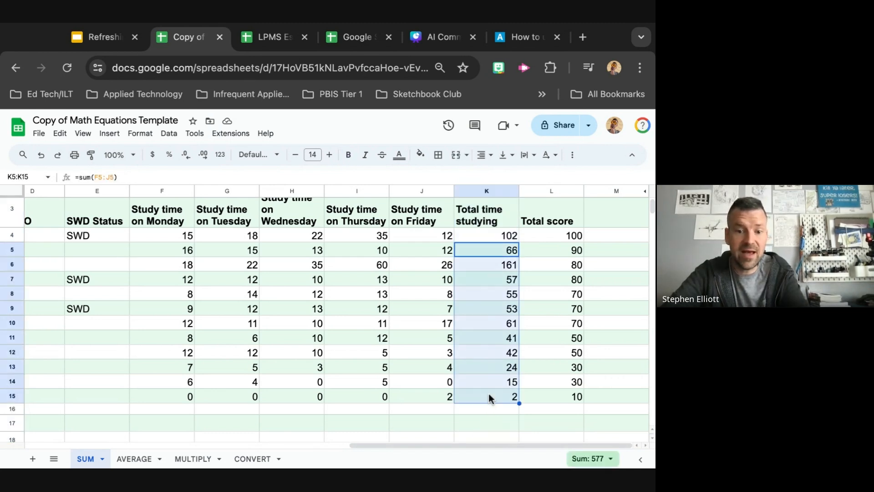
key(Delete)
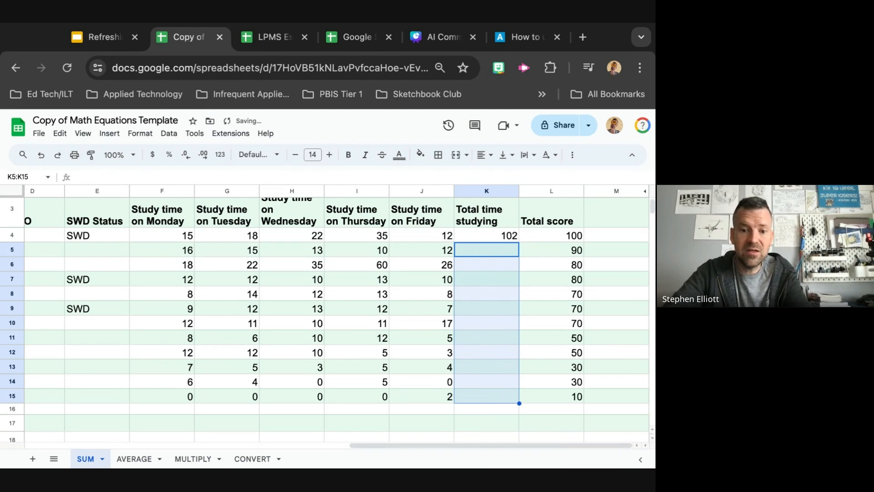
Copy the SUM formula from cell K4 and paste it as formula only into cells K5 through K15
click(484, 241)
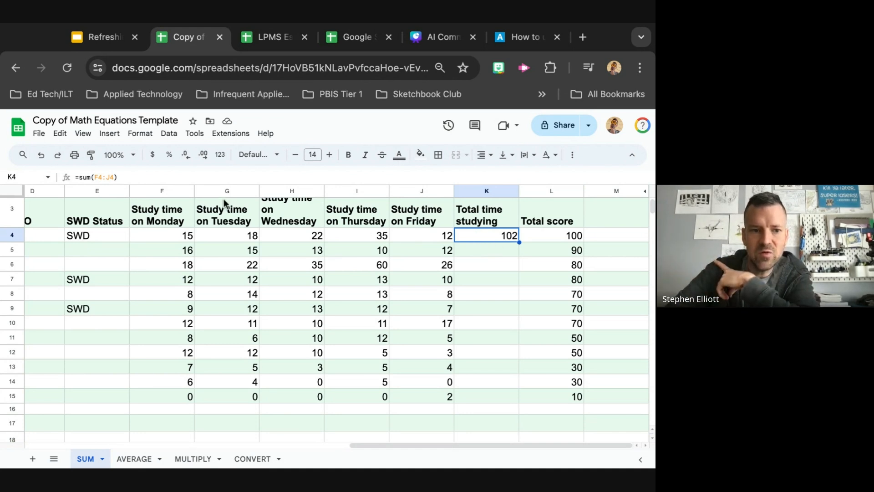
drag(196, 178, 197, 185)
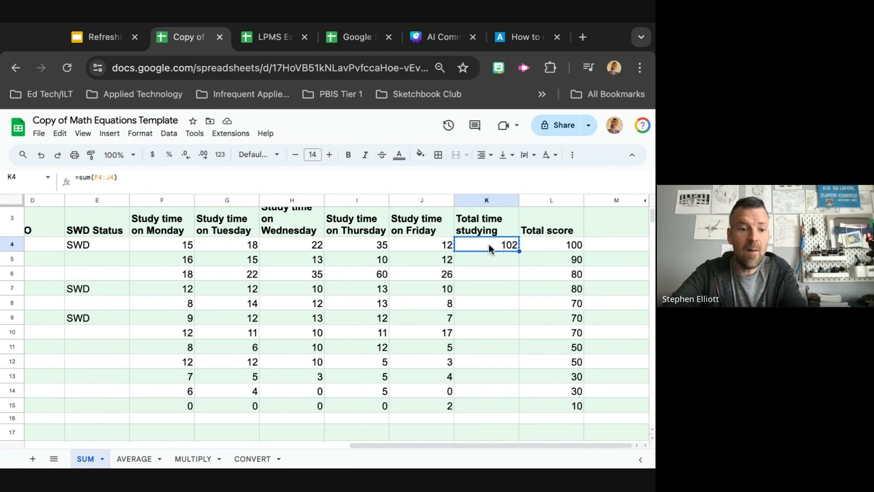
click(491, 258)
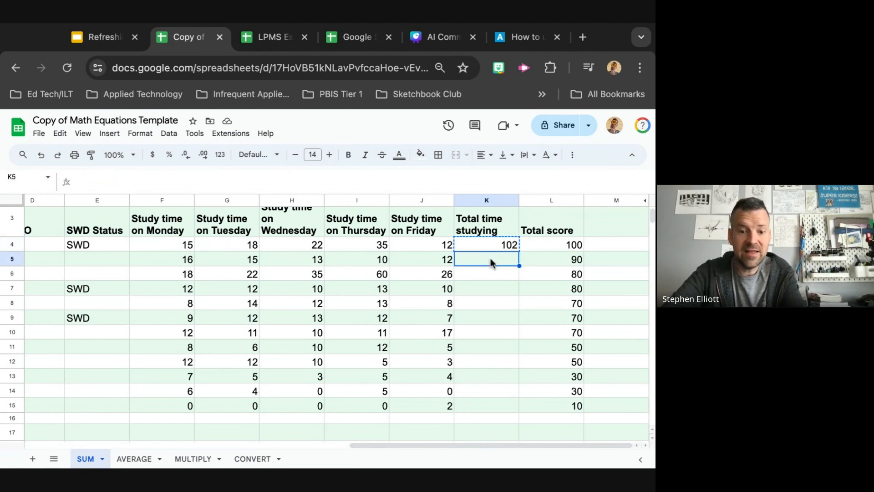
scroll(490, 258, down, 2)
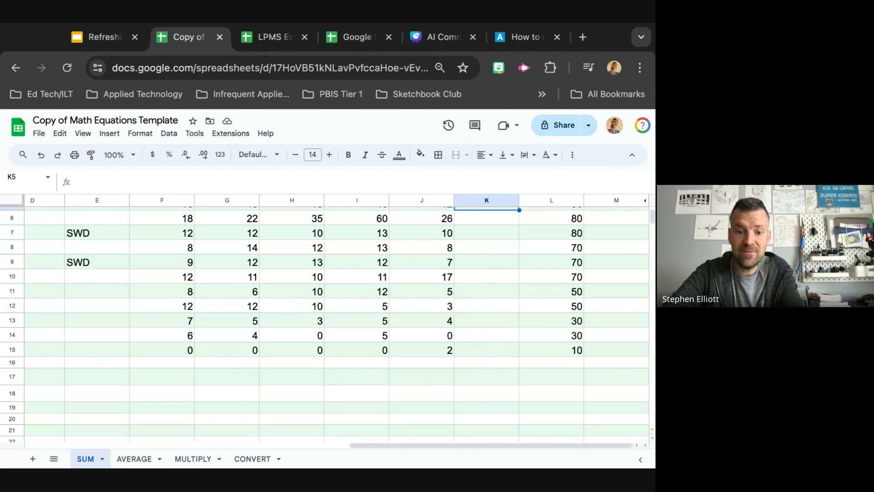
shift+click(486, 350)
scroll(324, 324, up, 2)
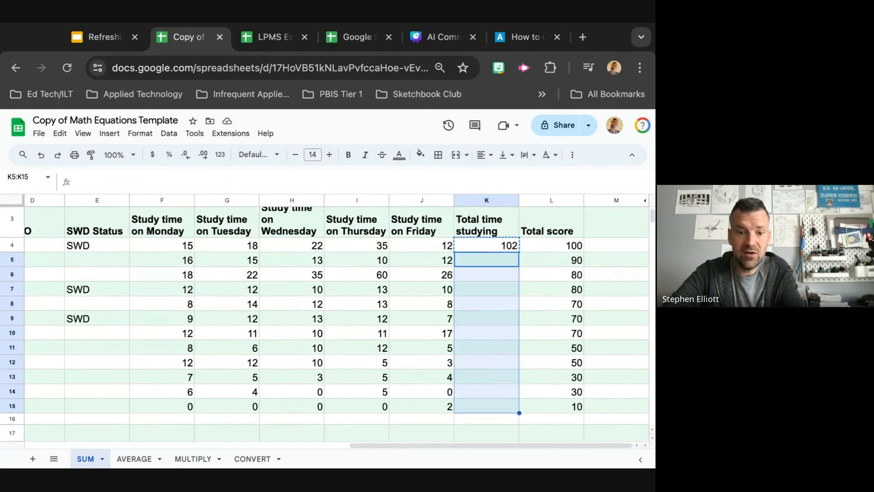
scroll(324, 319, down, 1)
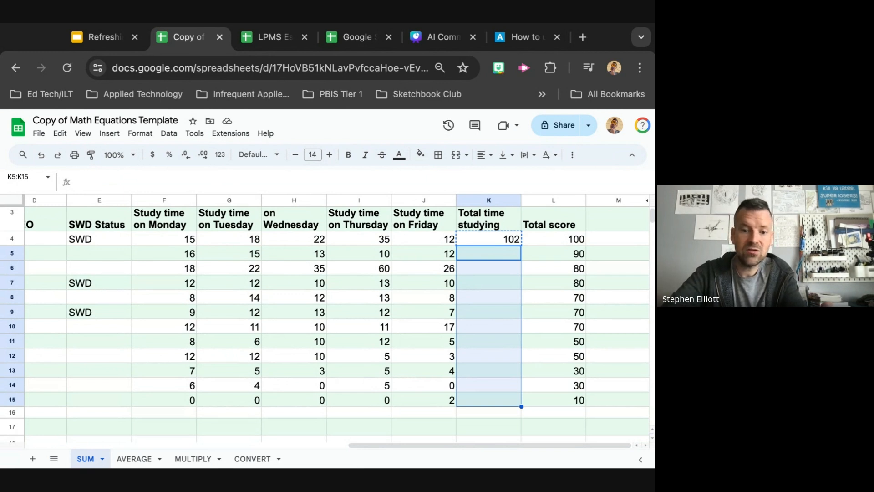
right_click(491, 319)
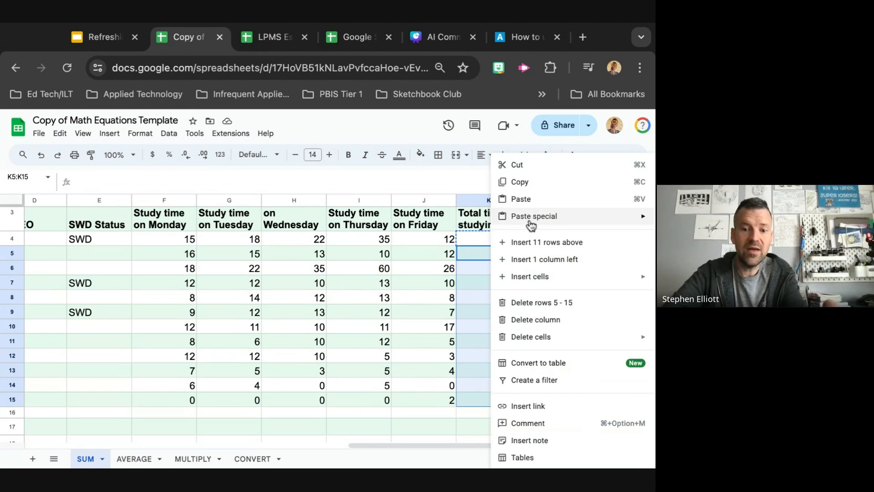
mouse_move(531, 225)
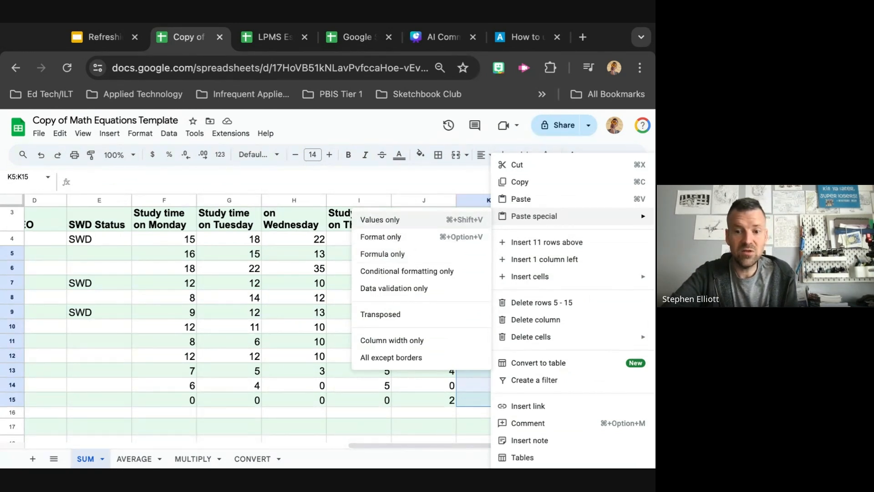
click(396, 255)
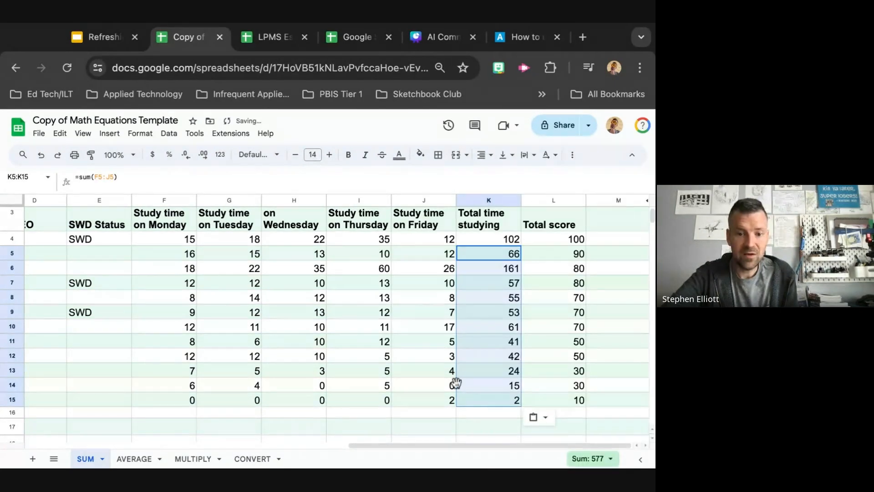
Deselect the range and switch back to the presentation showing the spreadsheets challenge slide
click(471, 425)
key(ctrl+shift+Tab)
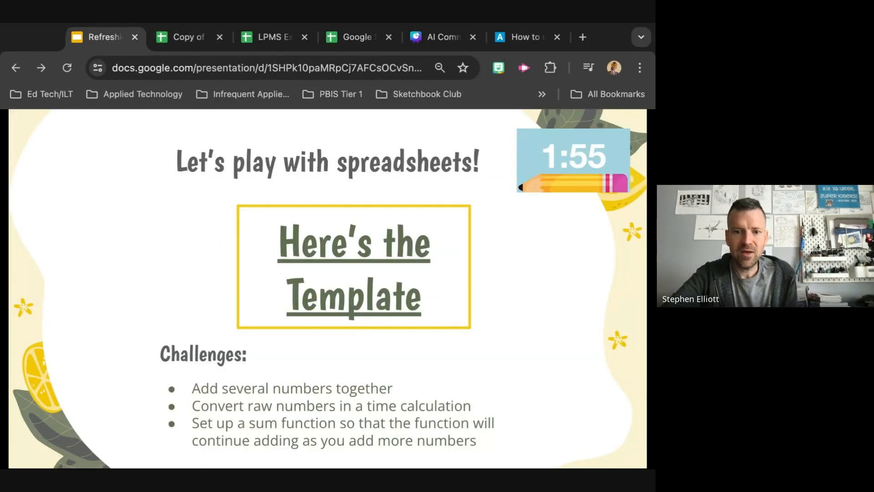
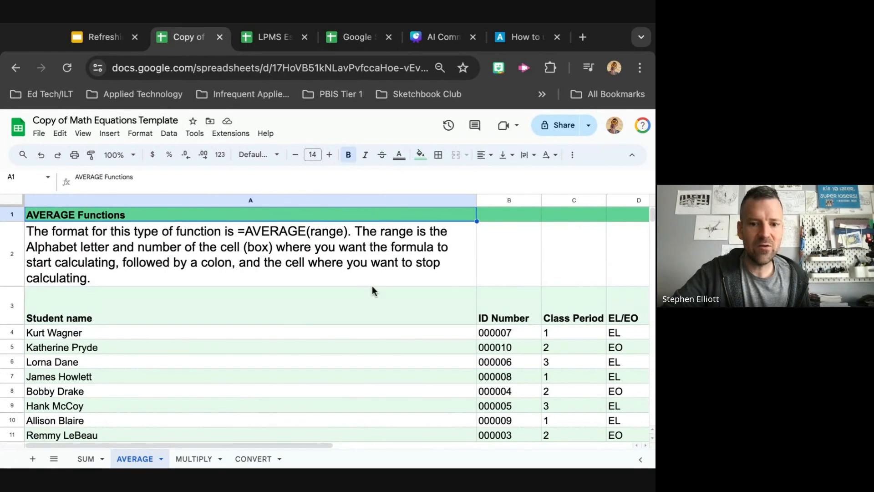
Enter an AVERAGE formula in cell G17 of the AVERAGE sheet averaging the Tuesday study times, G2:G15
scroll(372, 286, down, 5)
scroll(372, 287, right, 5)
scroll(372, 286, down, 4)
scroll(372, 286, right, 3)
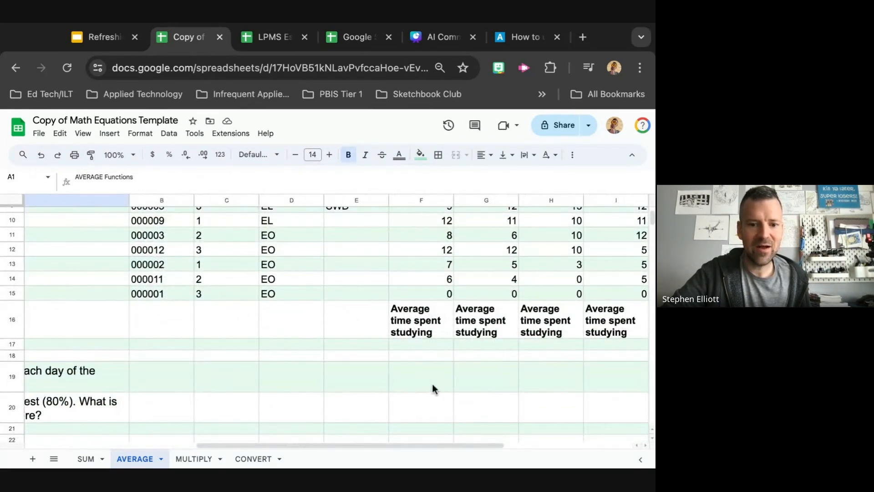
click(472, 345)
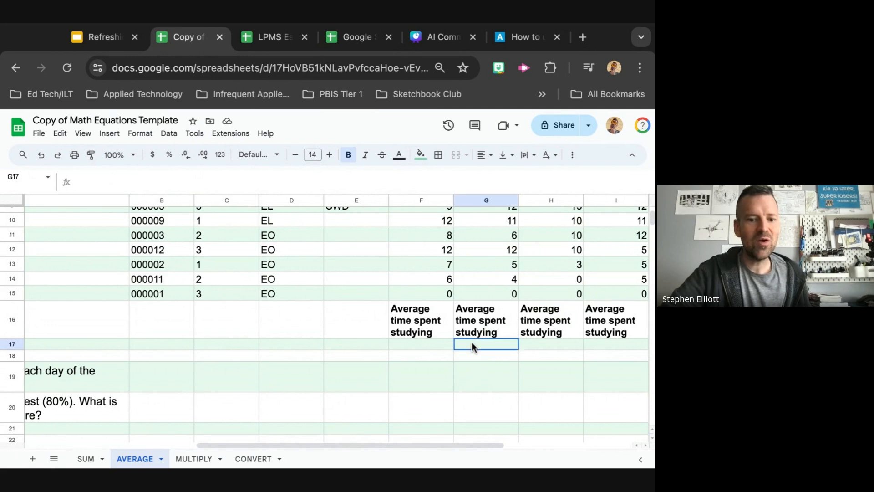
scroll(474, 365, up, 6)
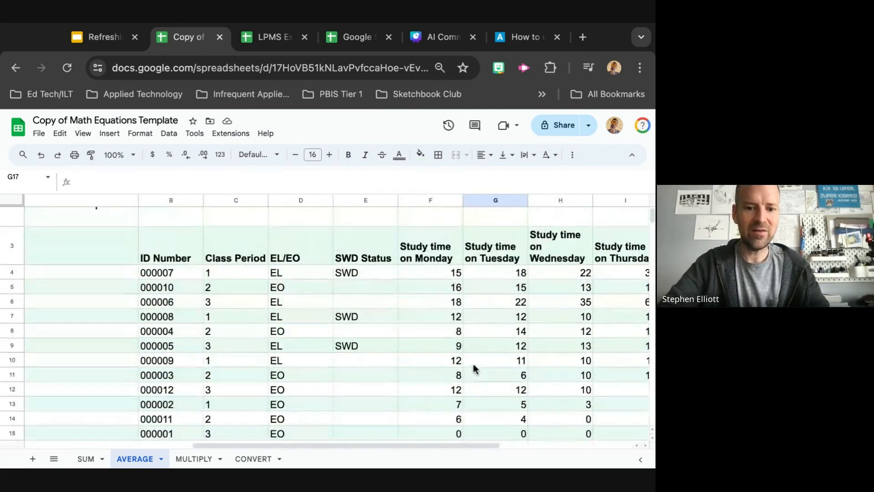
scroll(473, 364, down, 7)
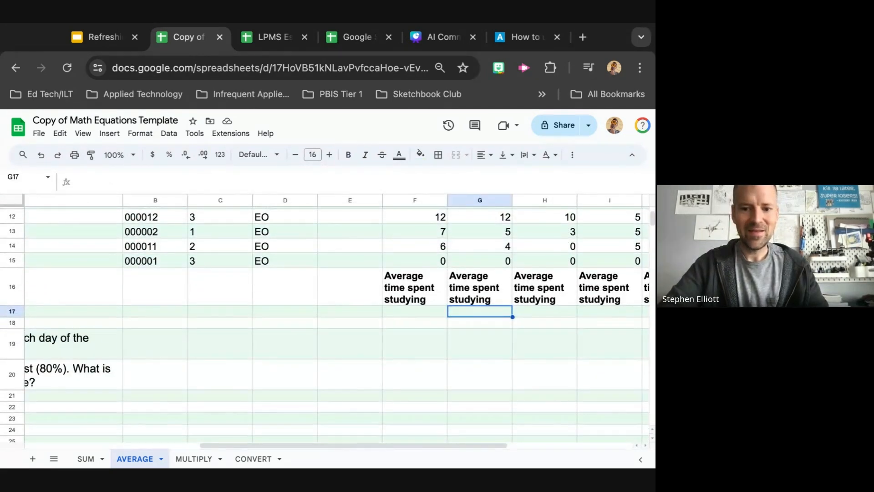
text(=Average)
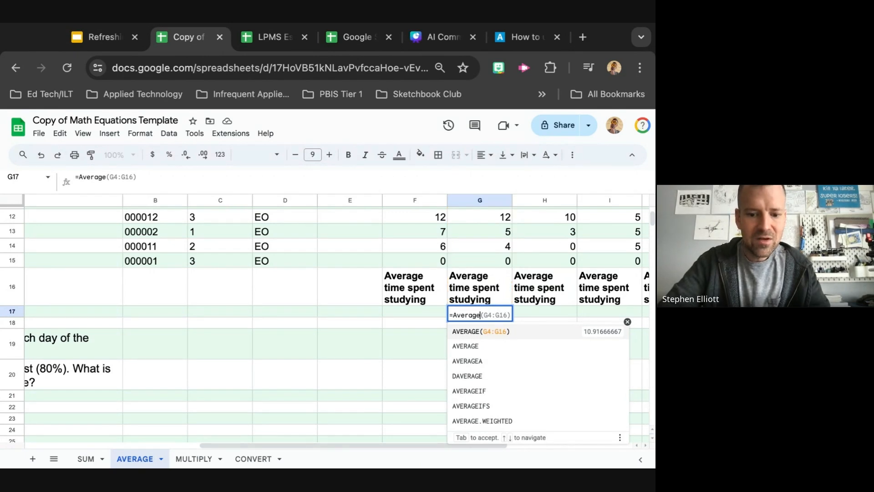
text(()
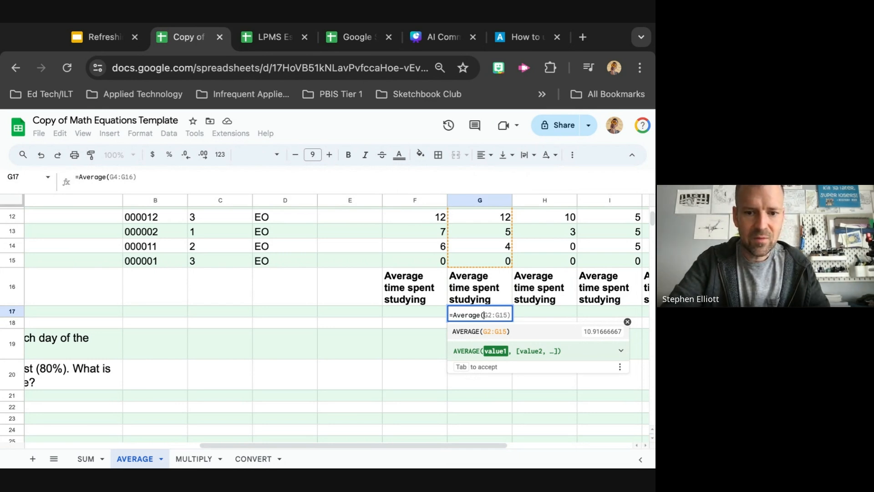
key(Tab)
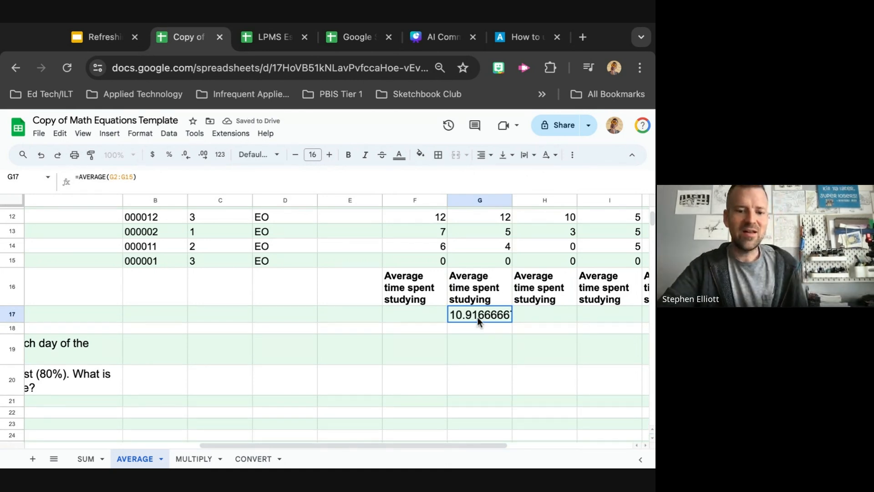
Enter an AVERAGE formula in cell F17 averaging the Monday study times, F2:F15
click(395, 314)
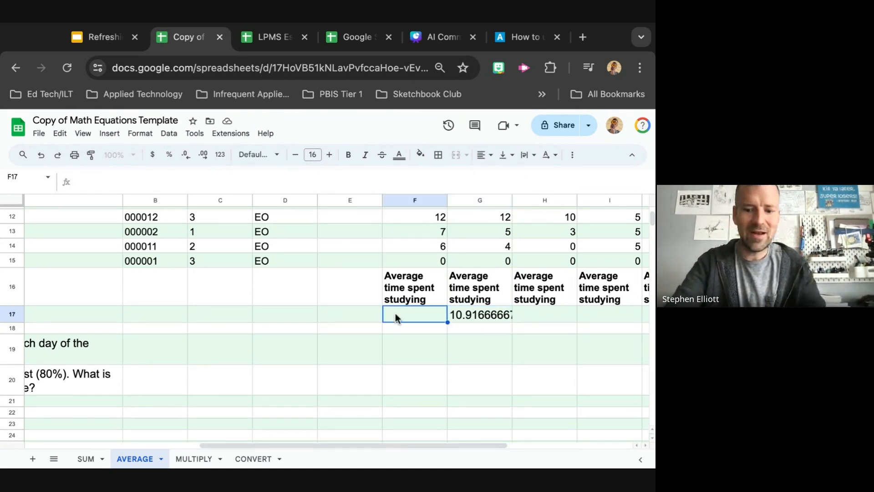
text(=)
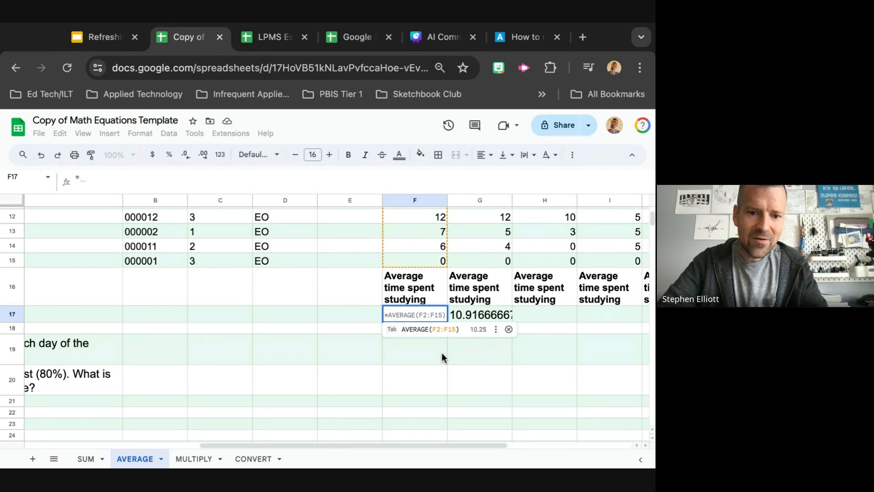
key(Right)
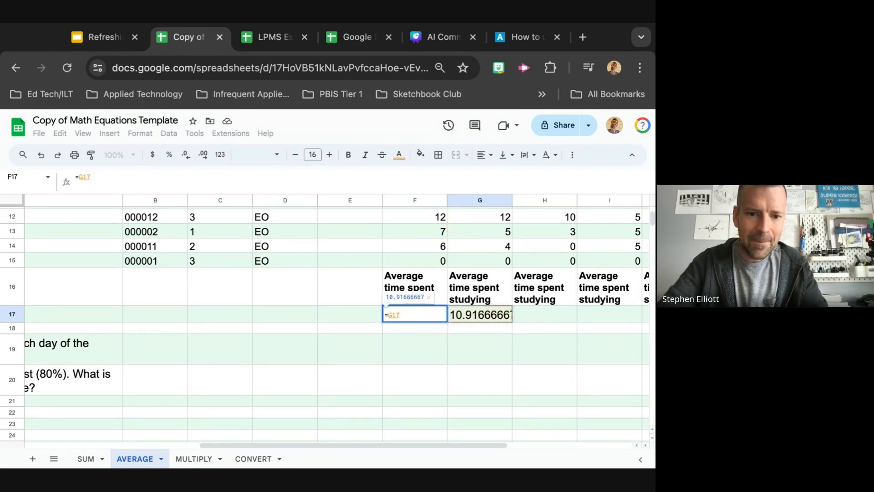
double_click(414, 313)
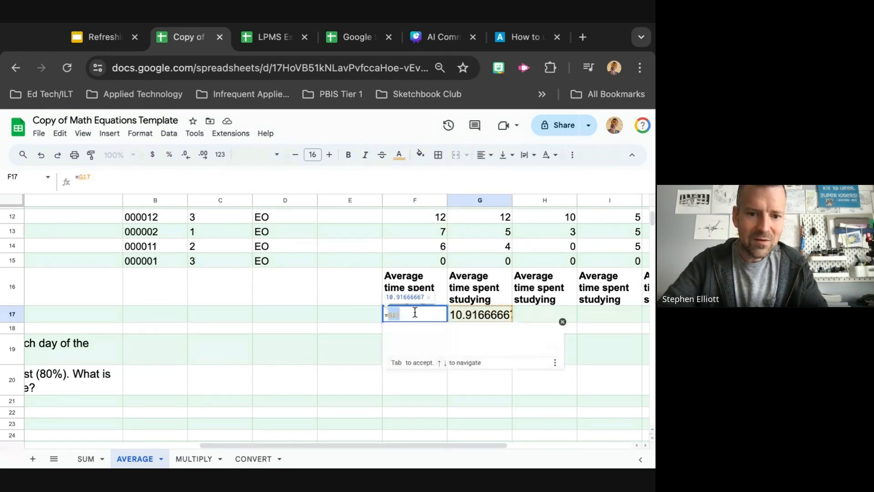
text(A)
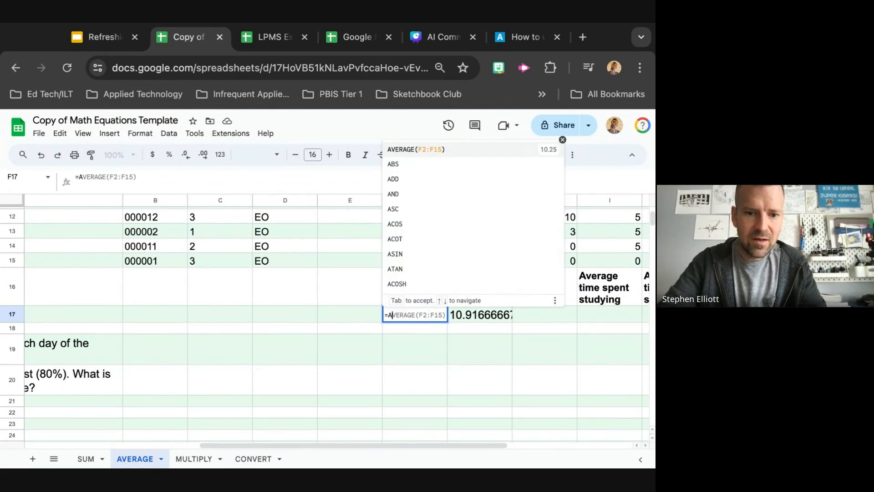
key(Tab)
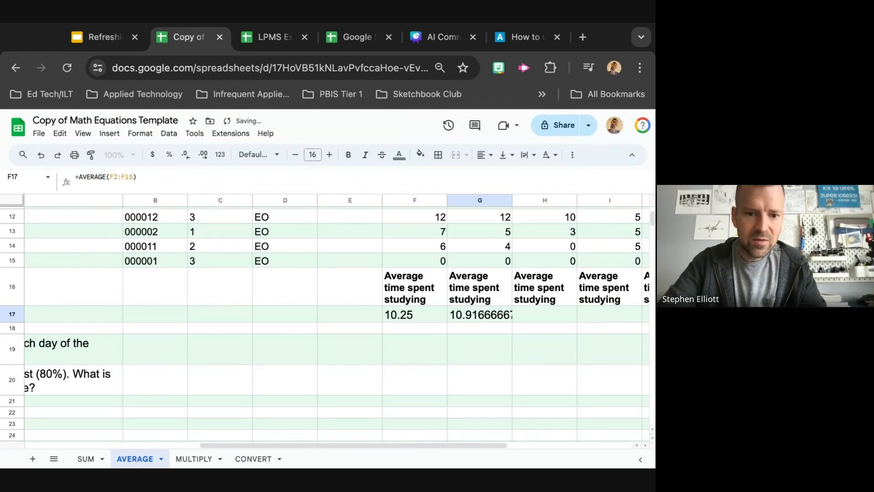
Select the Monday study times in F4 through F15 and format them as plain text
scroll(414, 316, up, 1)
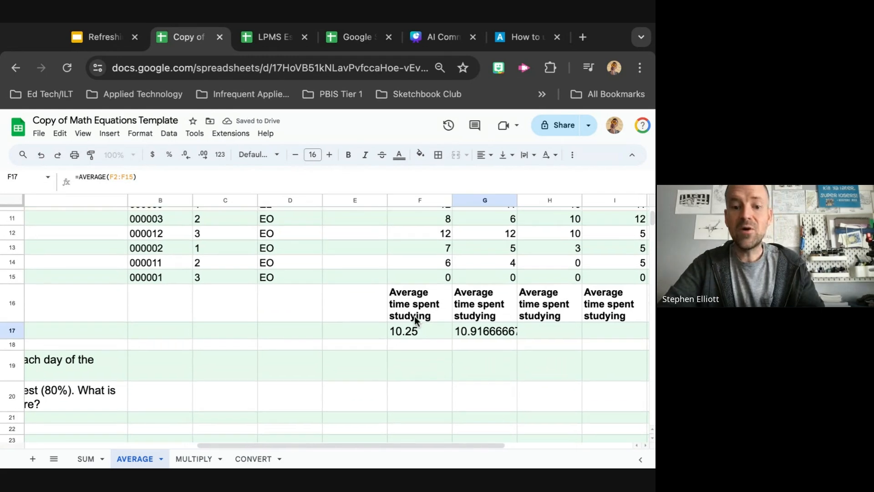
scroll(408, 264, up, 5)
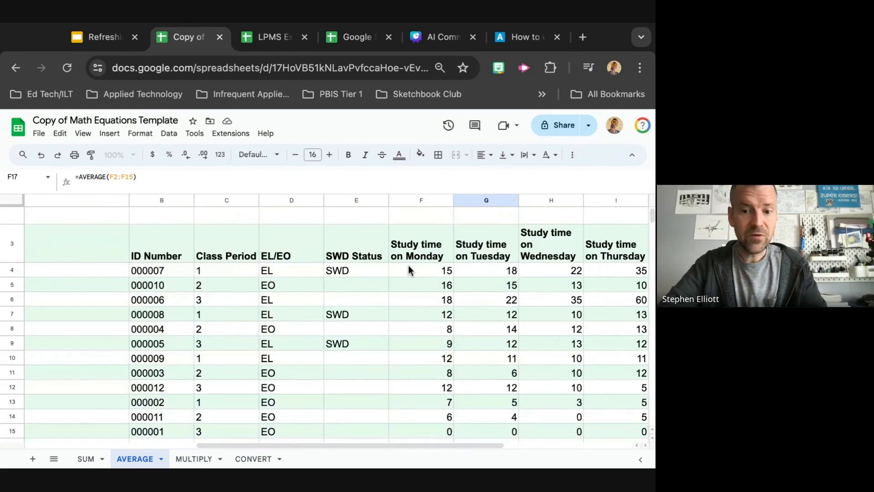
click(409, 265)
scroll(417, 328, down, 1)
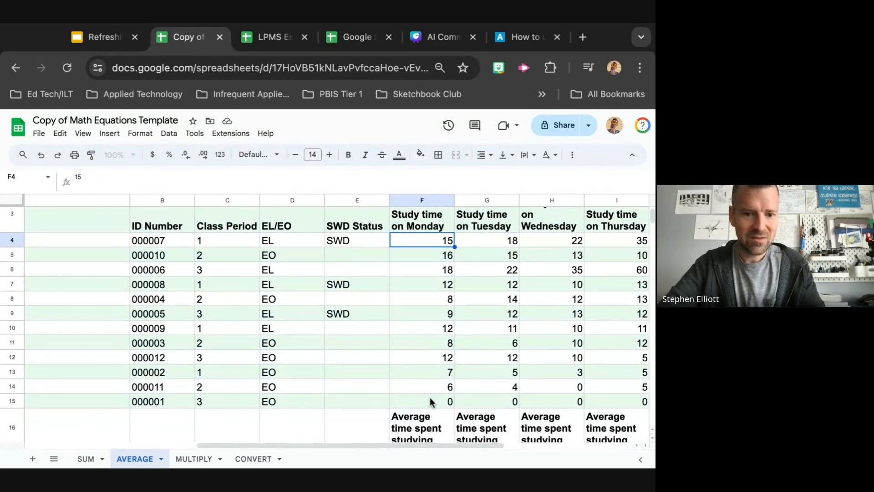
shift+click(432, 401)
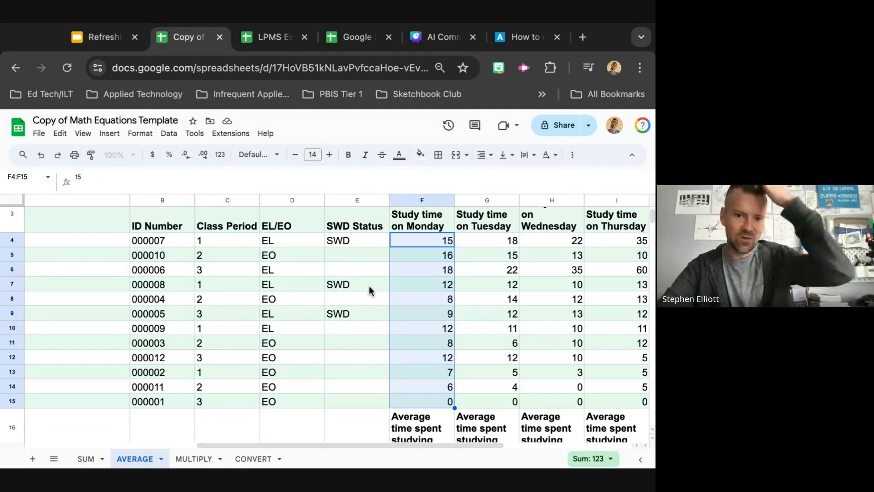
scroll(382, 296, down, 1)
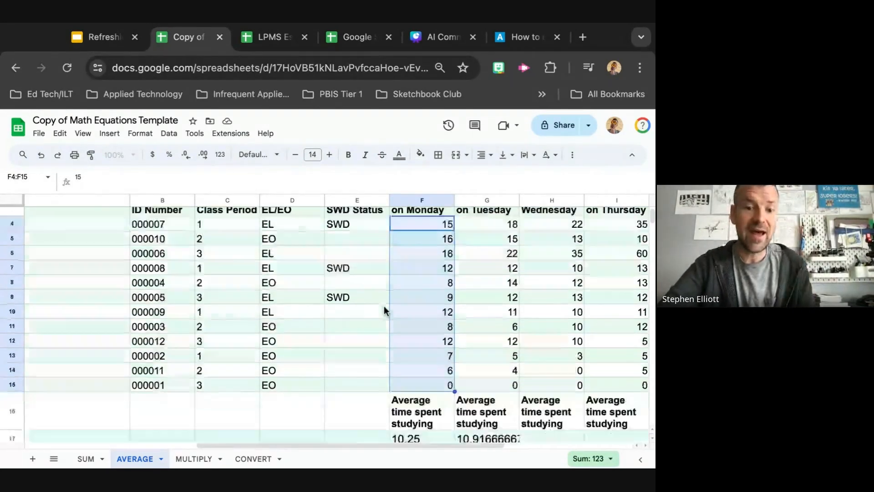
scroll(384, 306, up, 1)
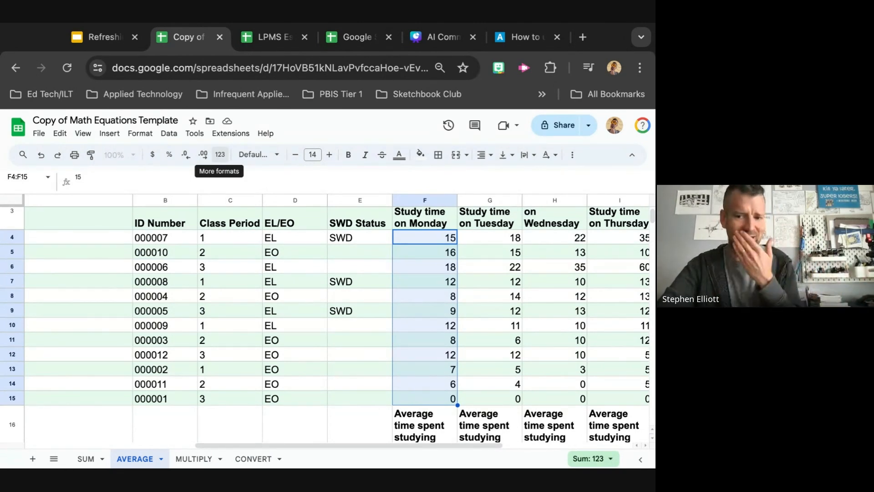
click(220, 154)
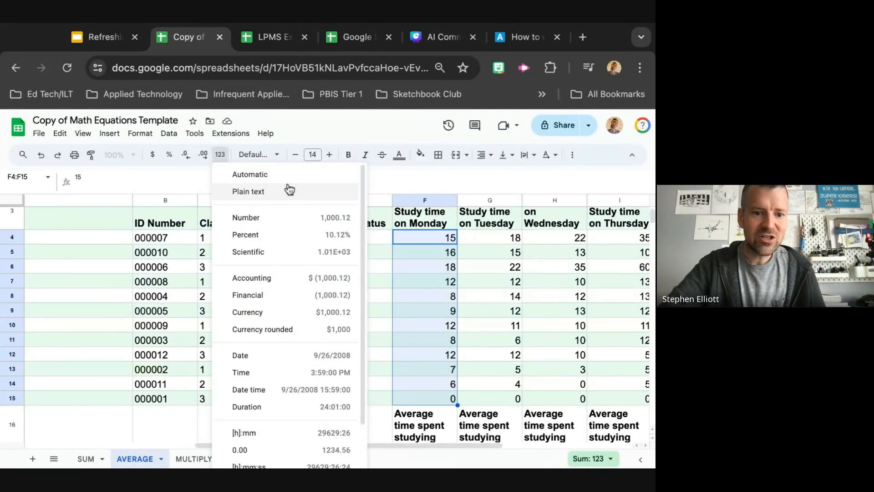
click(270, 202)
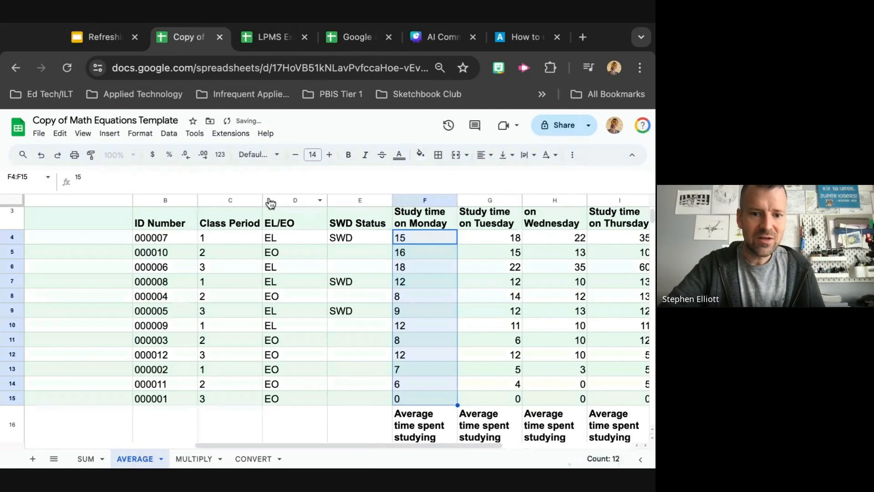
Apply the plain text number format to the selected Monday study times again
scroll(395, 364, down, 2)
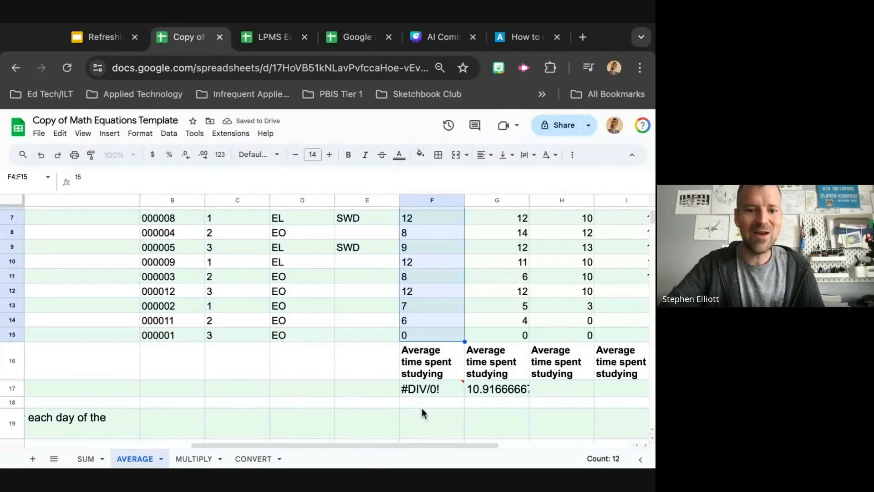
mouse_move(433, 393)
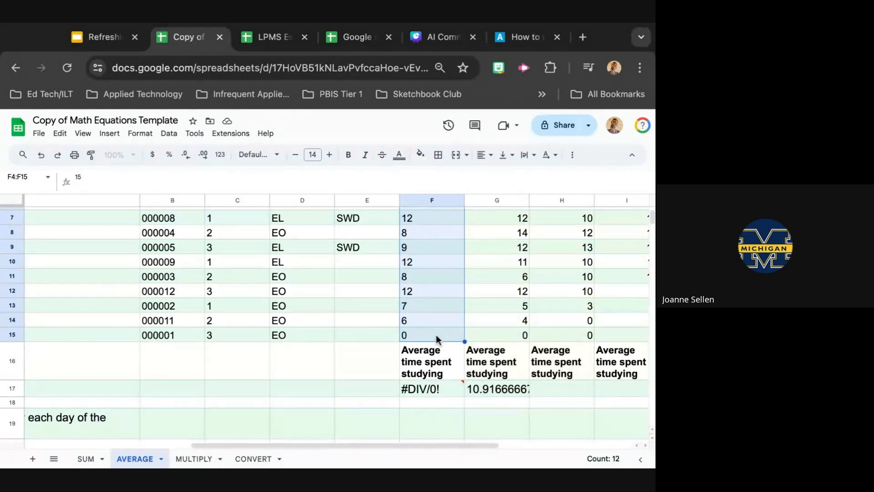
click(222, 155)
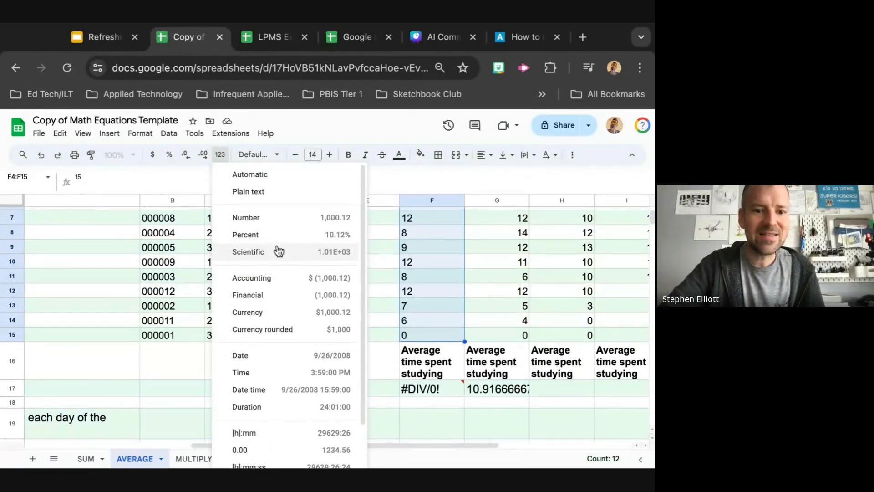
click(293, 194)
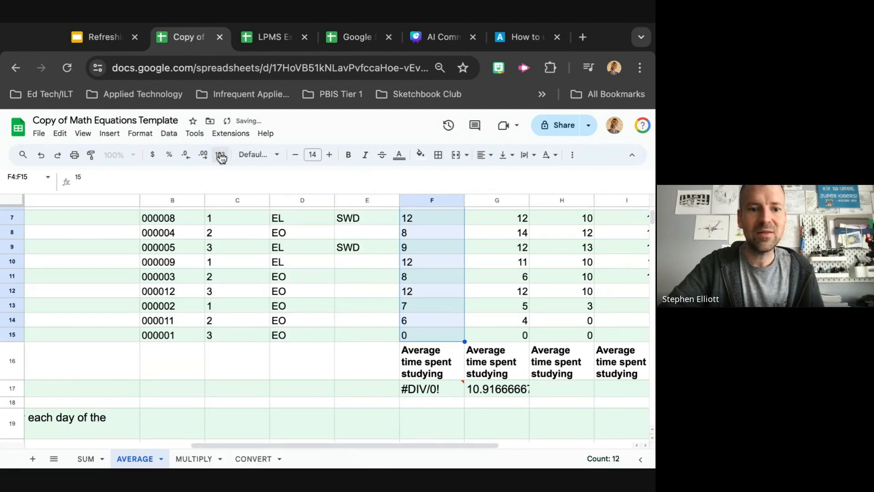
Check the number format of the Tuesday study time in cell G4 for comparison
scroll(299, 283, up, 3)
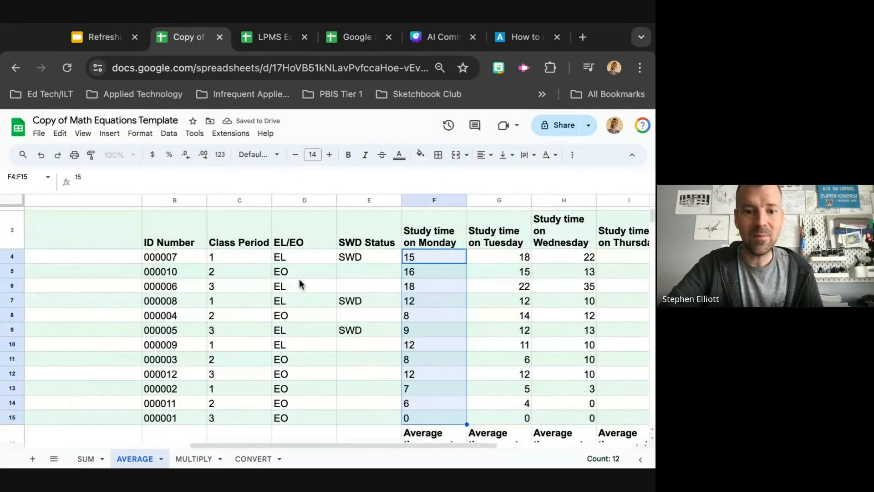
click(492, 257)
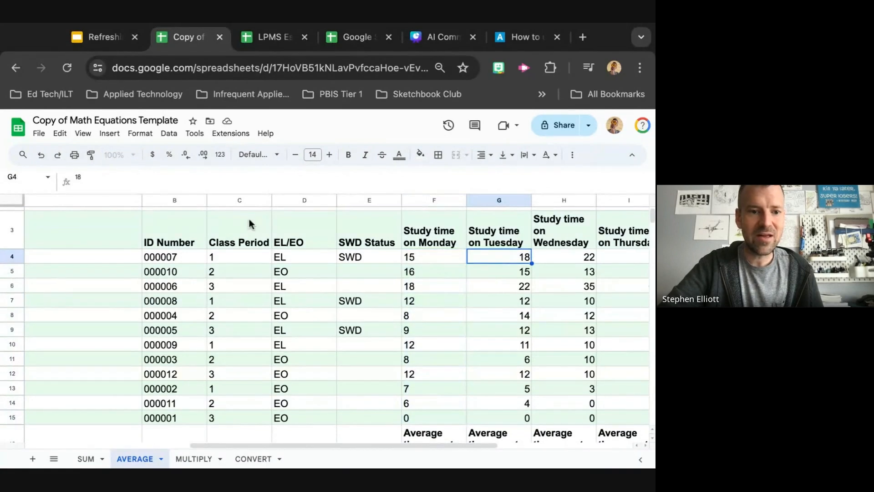
click(220, 155)
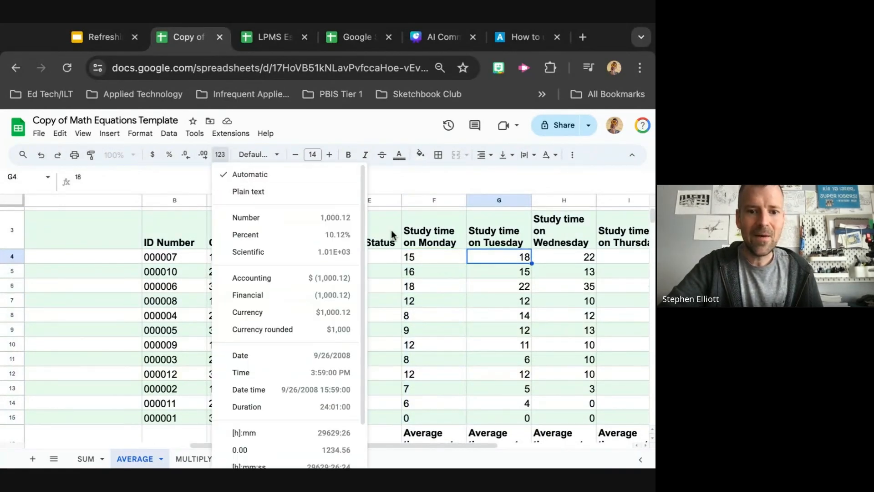
click(415, 258)
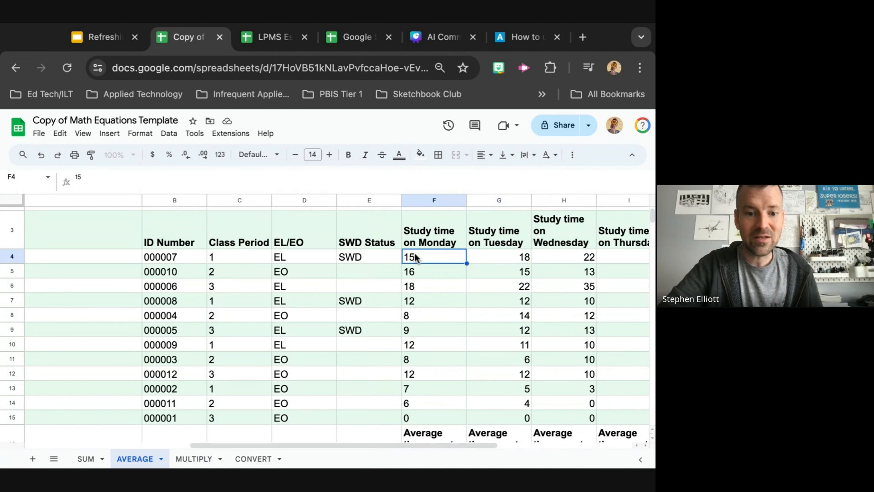
Reselect the Monday study times F4 through F15 and inspect the error in the F17 average
shift+click(433, 420)
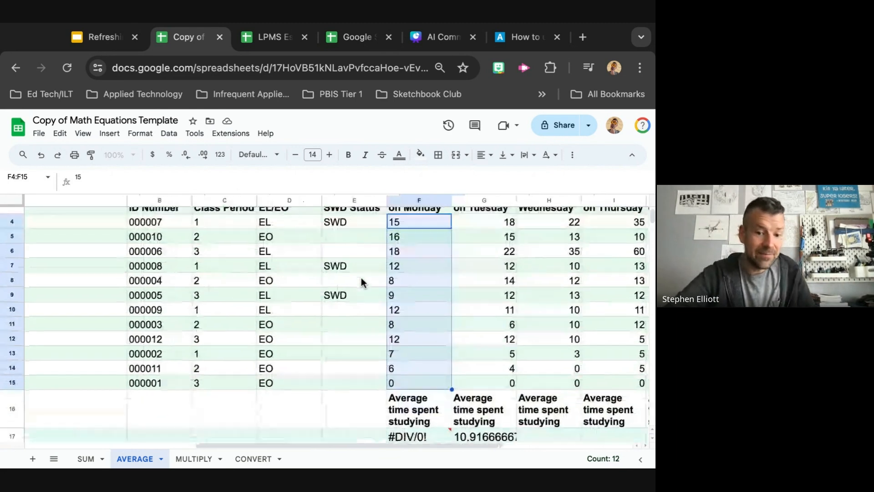
scroll(361, 277, down, 5)
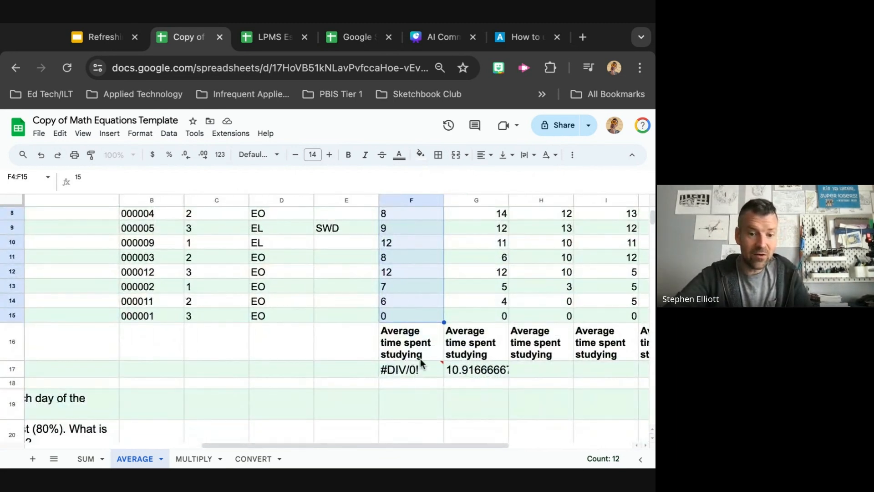
mouse_move(420, 372)
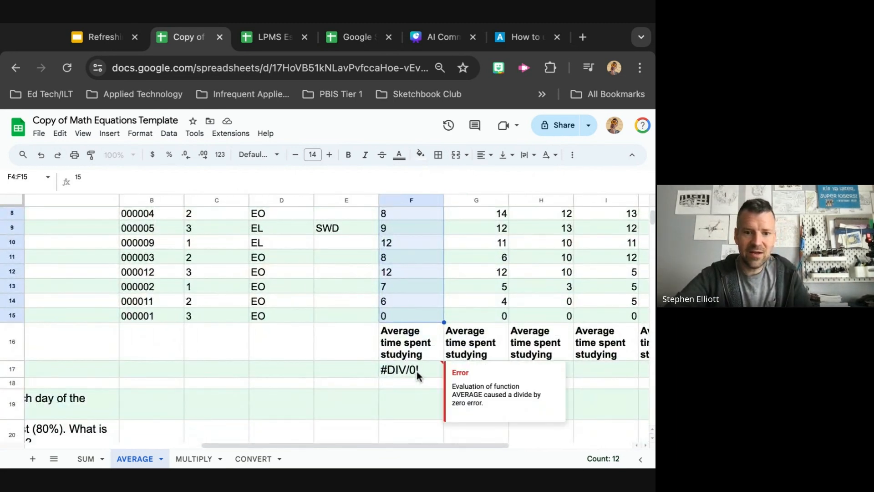
scroll(417, 371, up, 5)
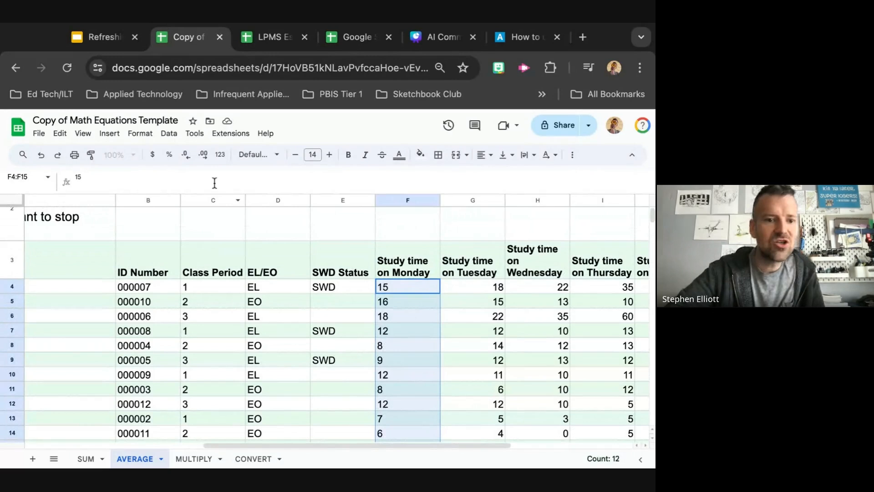
Apply the Number format to the Monday study times F4:F15, then decrease decimal places twice to show whole numbers
click(220, 155)
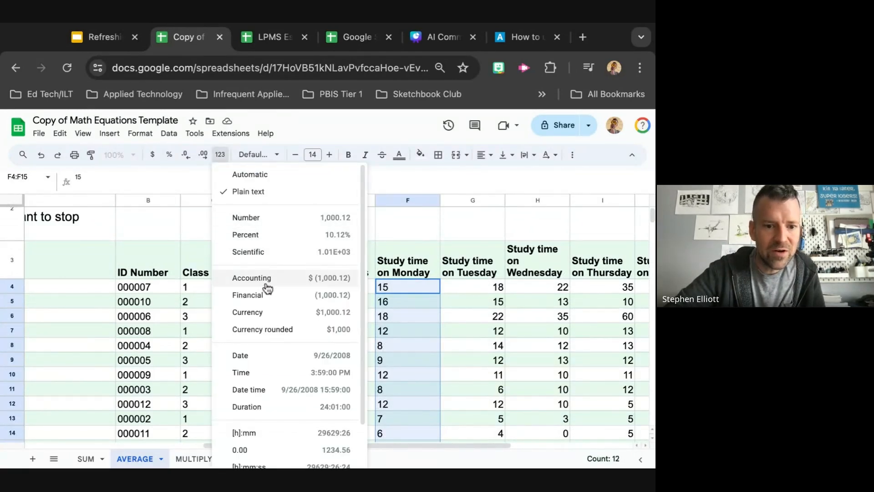
scroll(269, 360, down, 2)
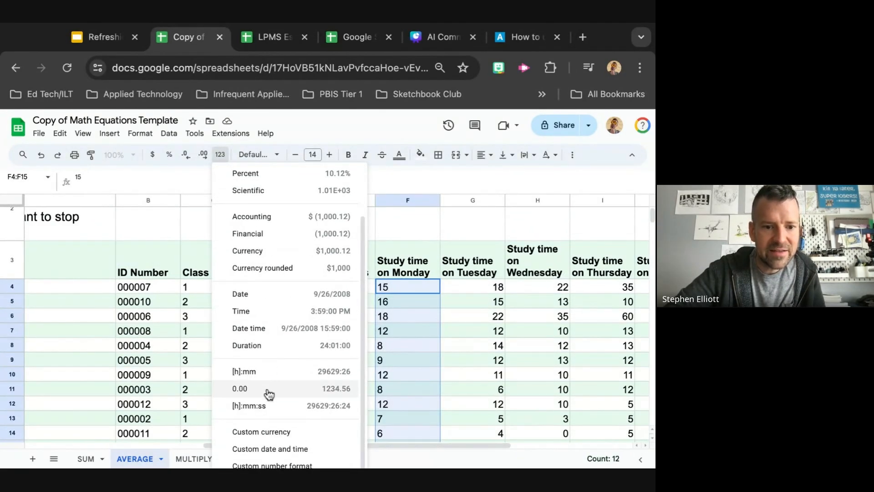
scroll(269, 396, up, 2)
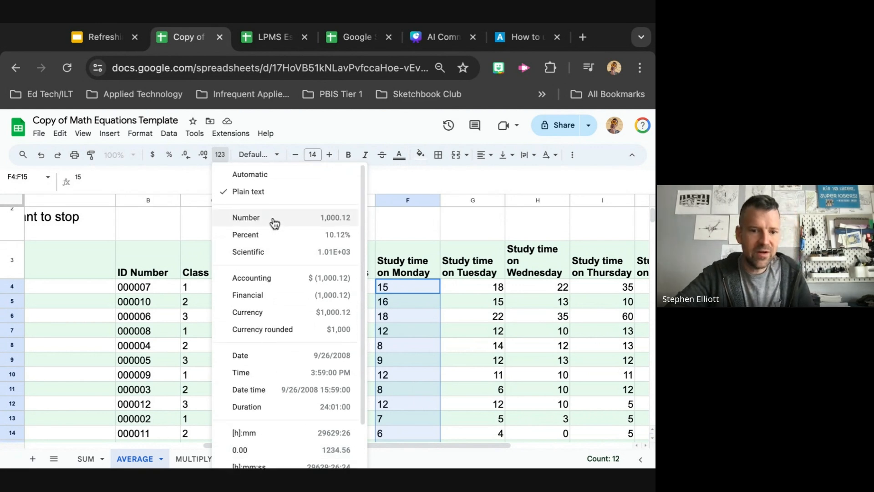
click(274, 222)
scroll(402, 395, down, 3)
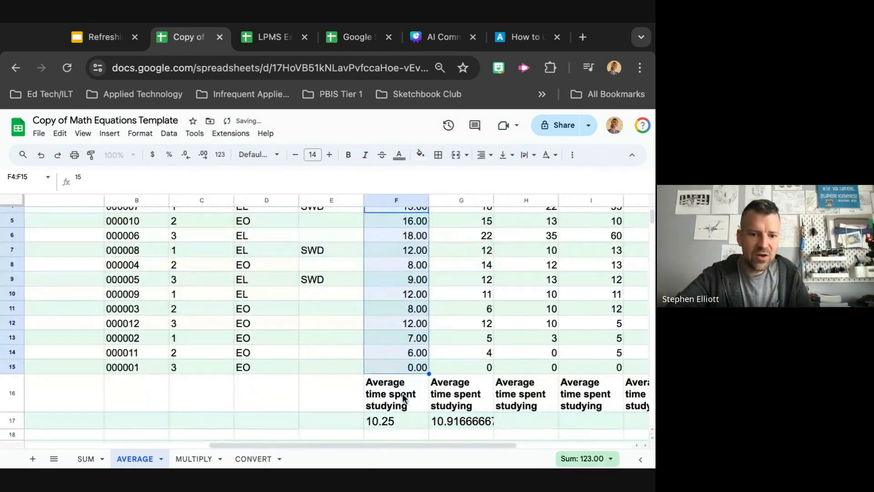
scroll(402, 397, up, 1)
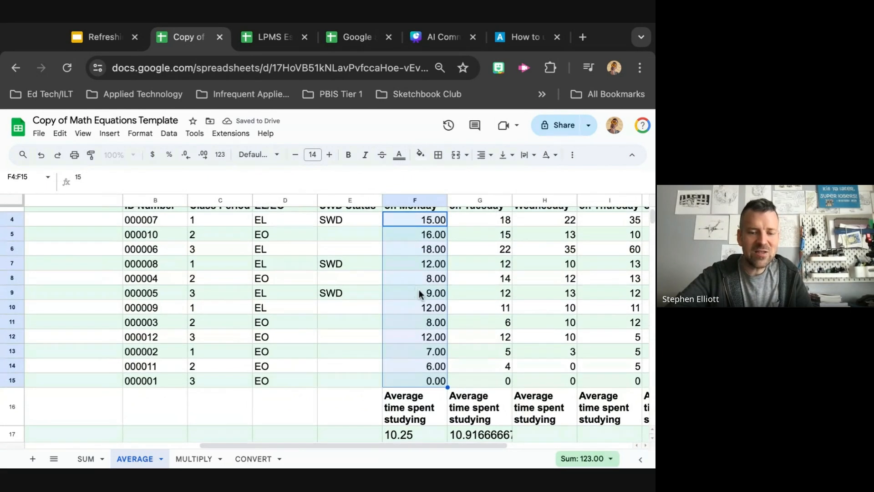
scroll(421, 293, up, 1)
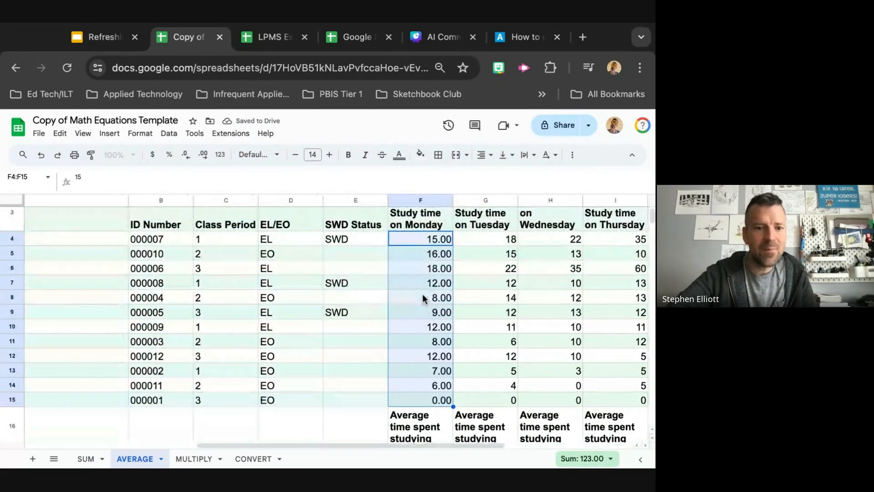
click(187, 157)
click(186, 155)
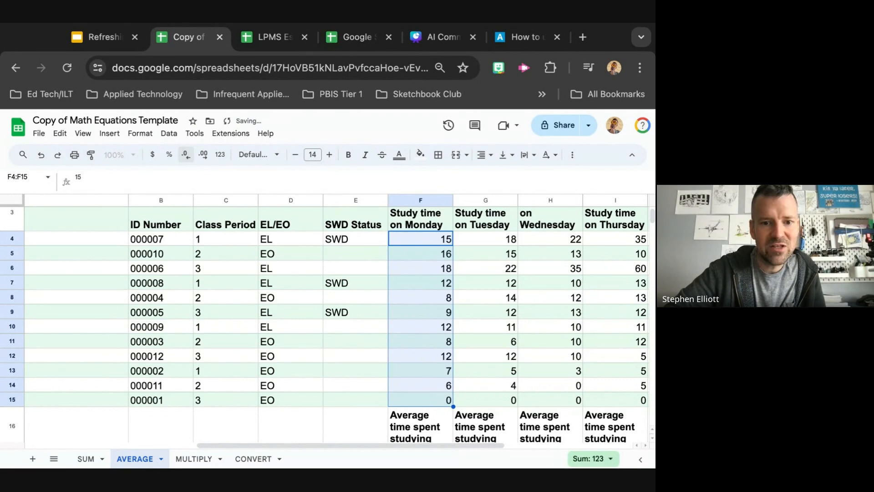
Review the Monday and Tuesday average results in row 17 below the study times
scroll(428, 360, down, 3)
click(425, 406)
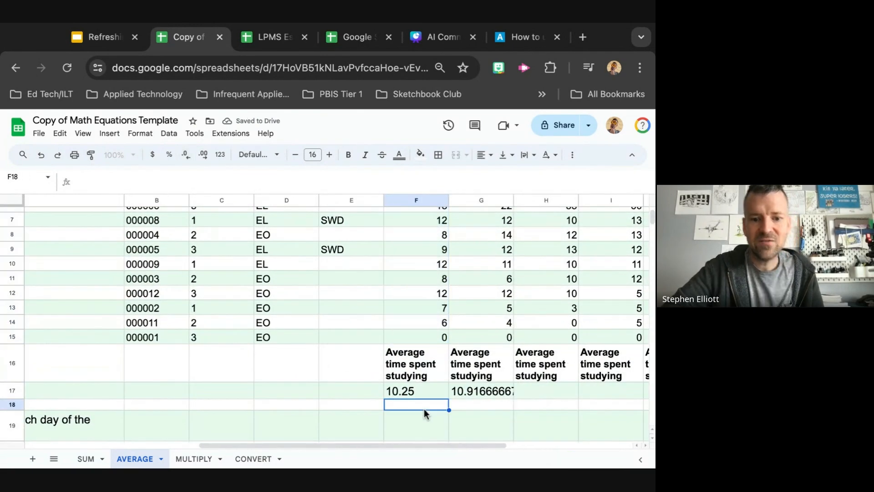
scroll(425, 409, up, 2)
scroll(425, 409, down, 3)
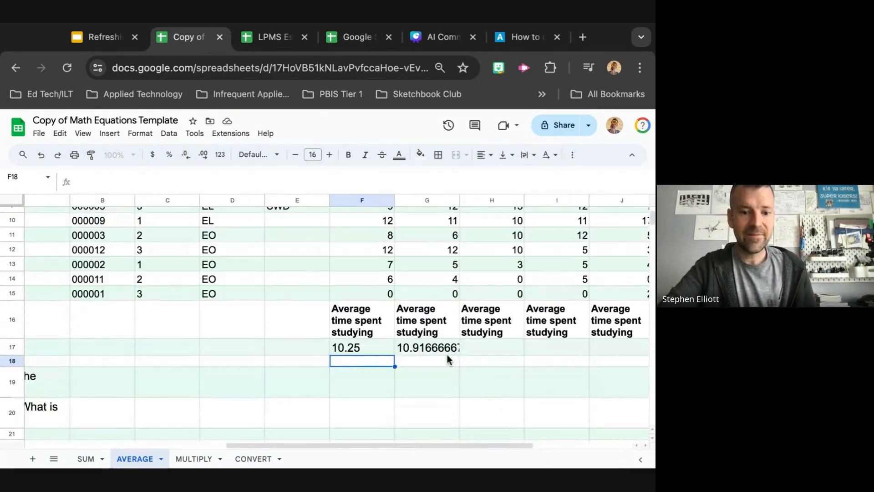
scroll(375, 347, up, 4)
scroll(373, 350, up, 1)
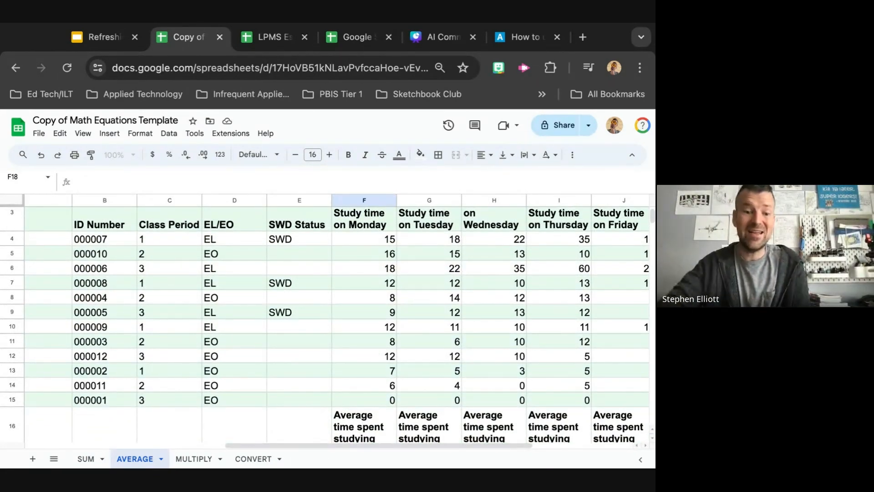
Explore different ways of selecting the Monday study time column, including from F3 down to the sheet's end
click(371, 239)
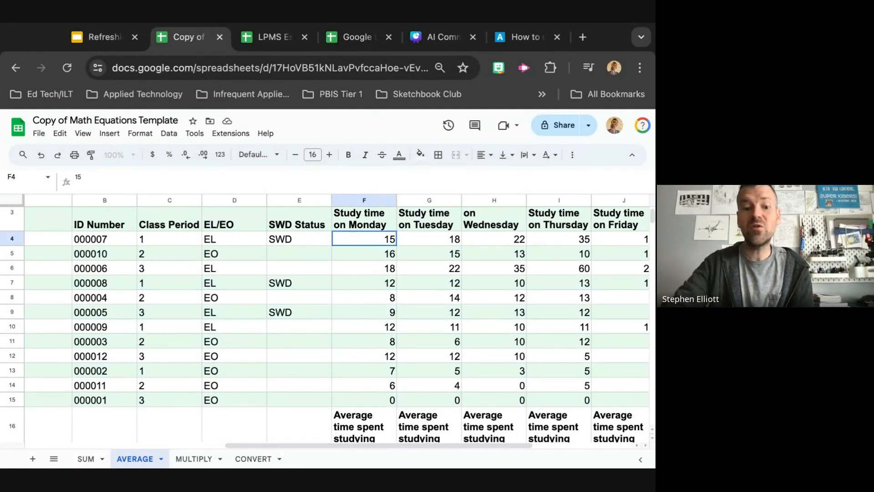
shift+click(379, 400)
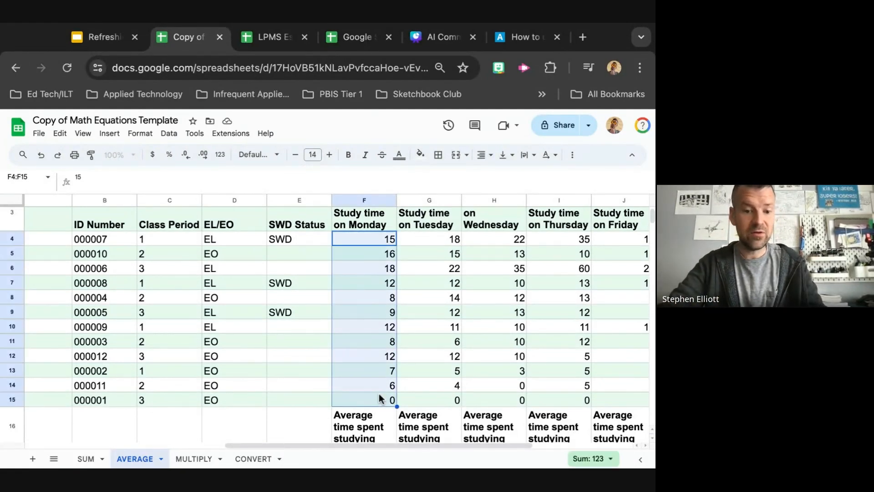
click(350, 201)
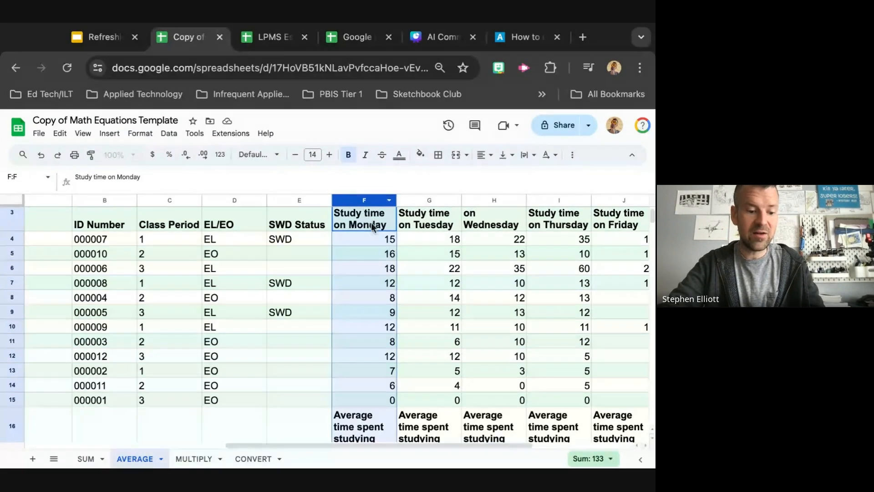
super+click(356, 218)
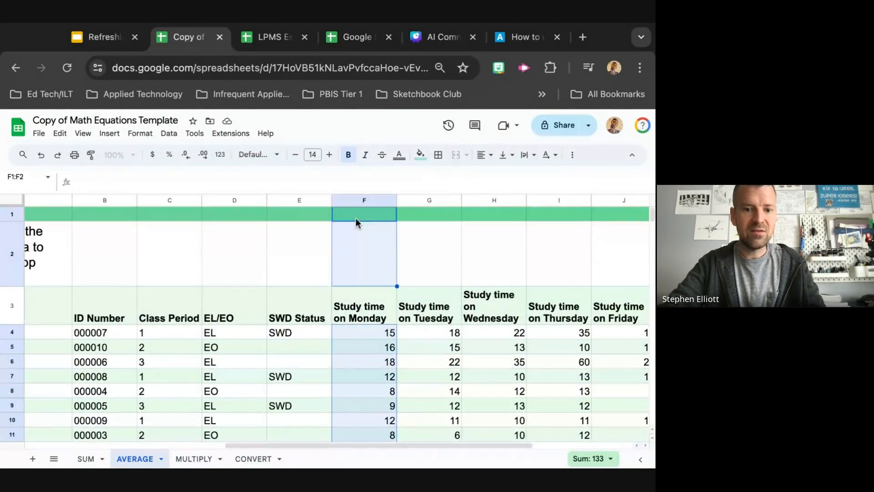
click(355, 201)
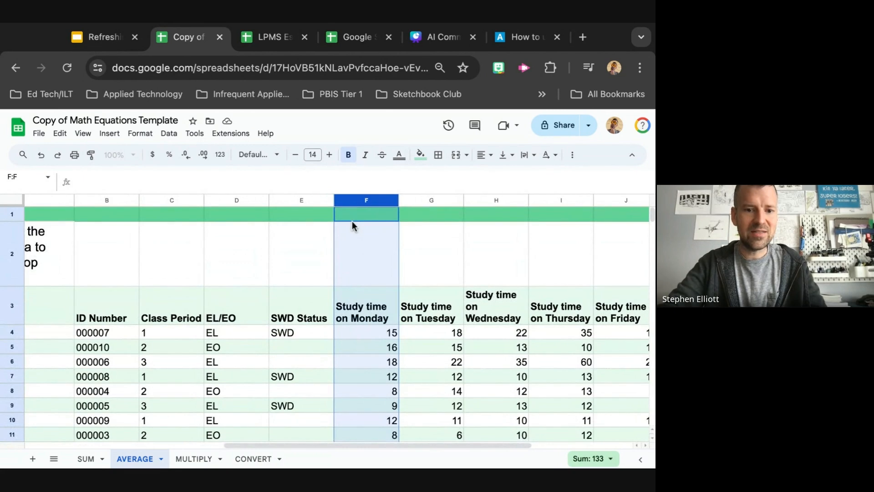
click(362, 226)
click(362, 306)
key(super+shift+Down)
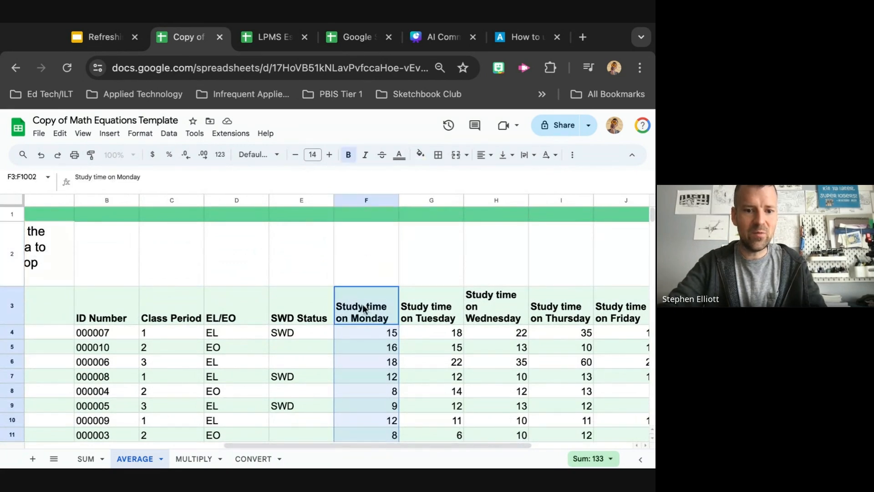
super+click(362, 306)
scroll(362, 306, down, 3)
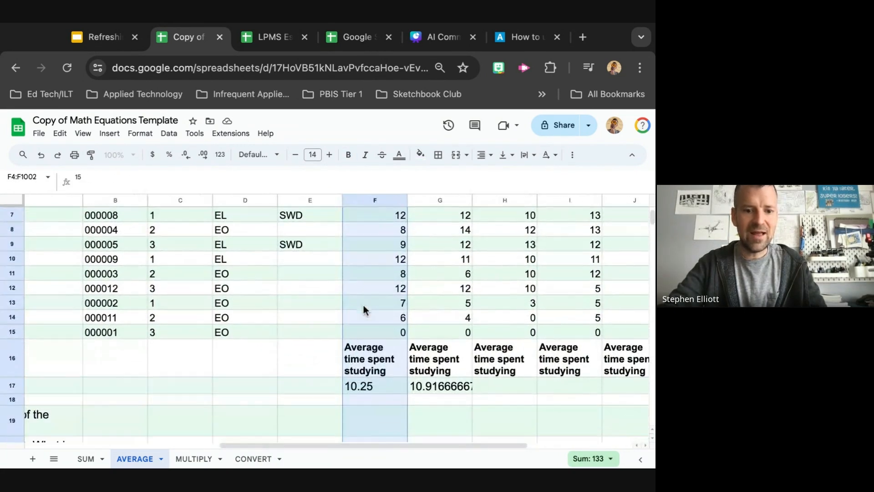
key(Escape)
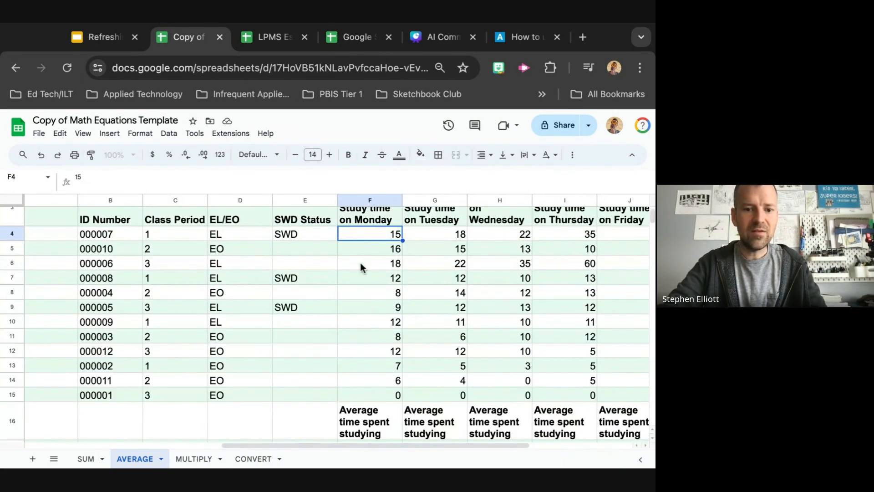
Select Monday study times F4 through F15, reapply the Number format and remove its two decimal places
shift+click(376, 396)
click(140, 134)
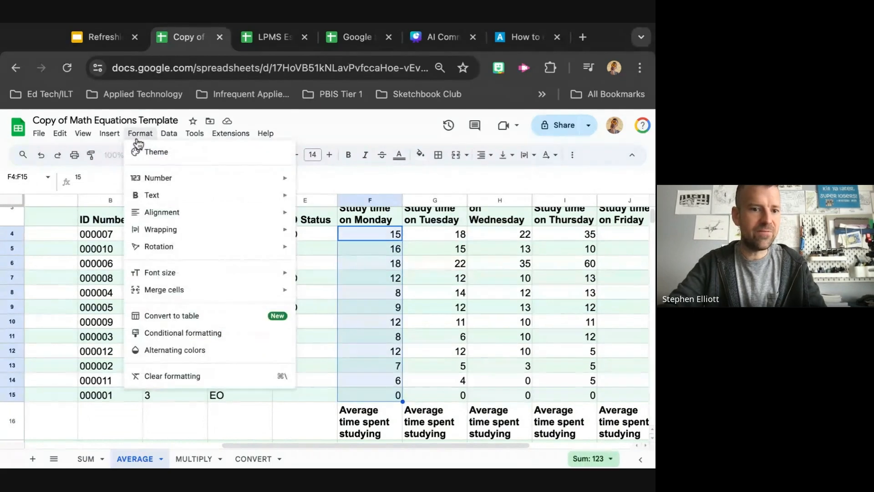
mouse_move(179, 181)
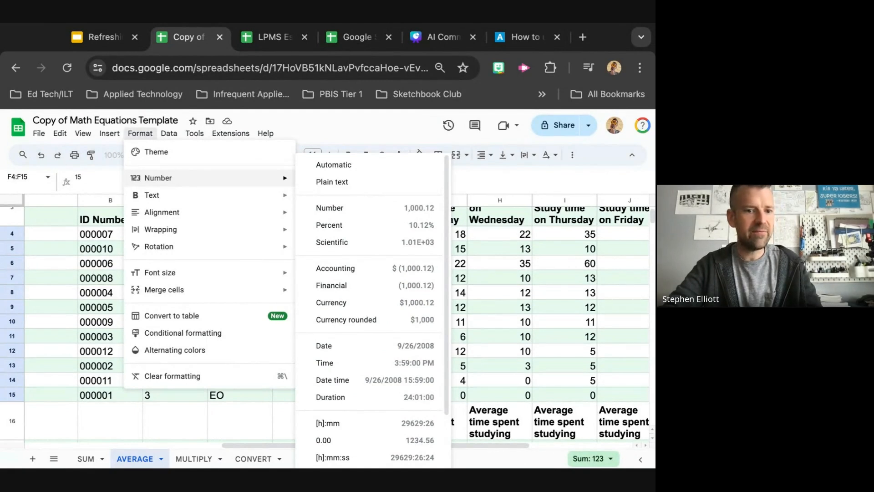
click(320, 124)
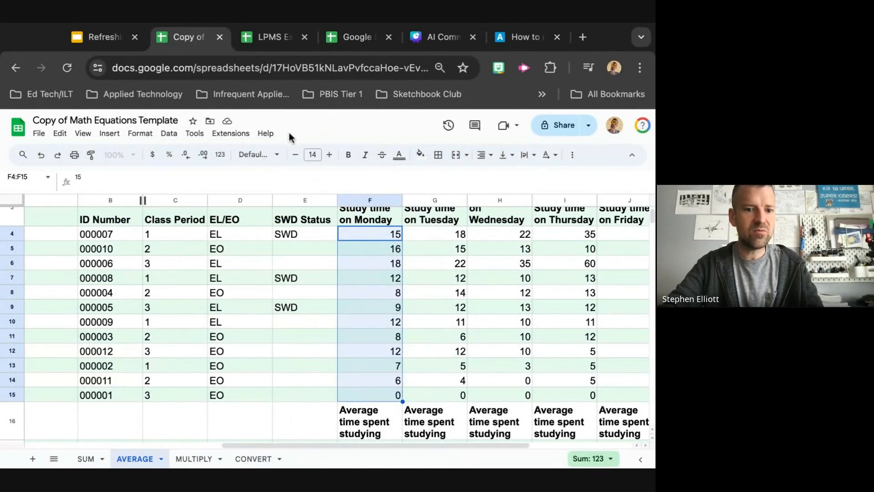
click(219, 156)
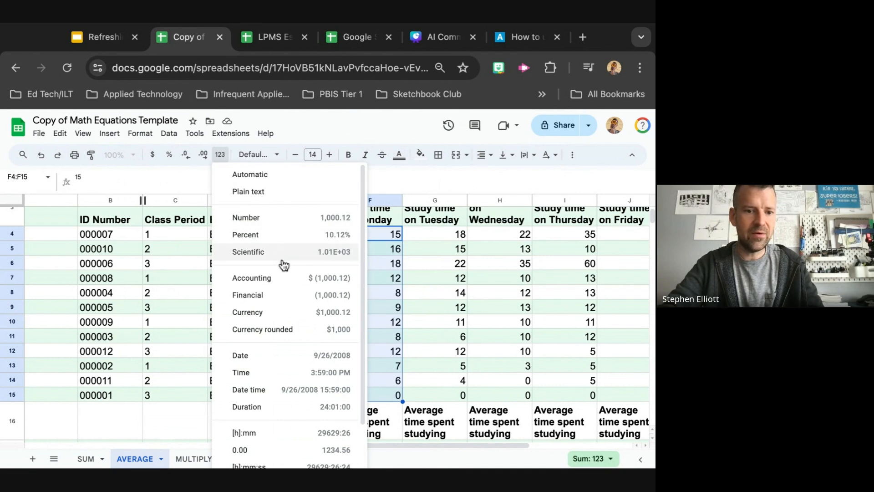
click(281, 218)
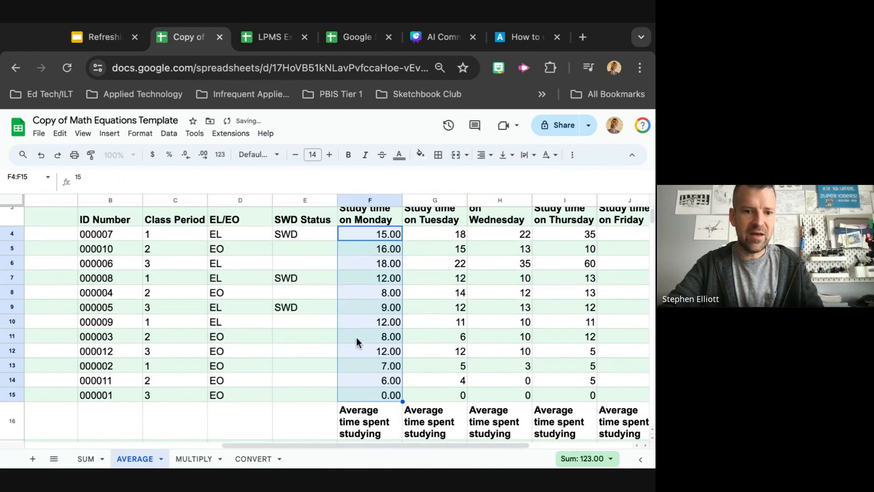
click(185, 155)
click(186, 155)
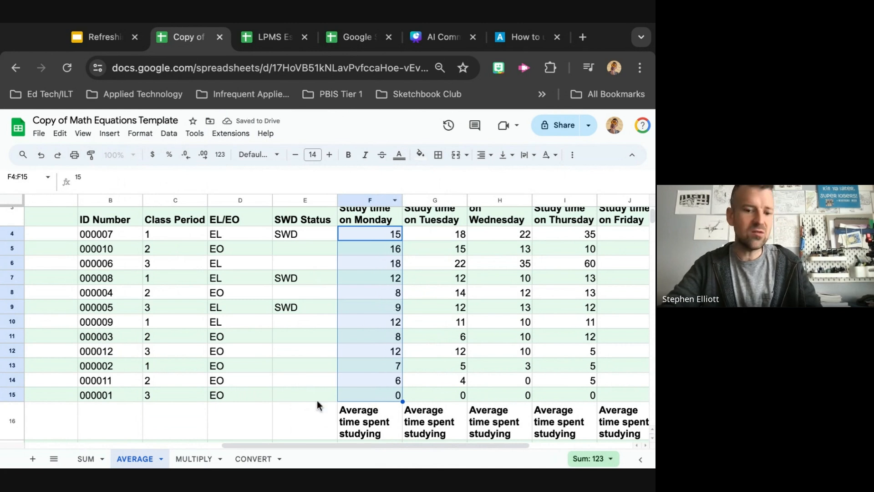
Decrease the decimal places of the Tuesday average in G17 until it shows two decimals
click(318, 436)
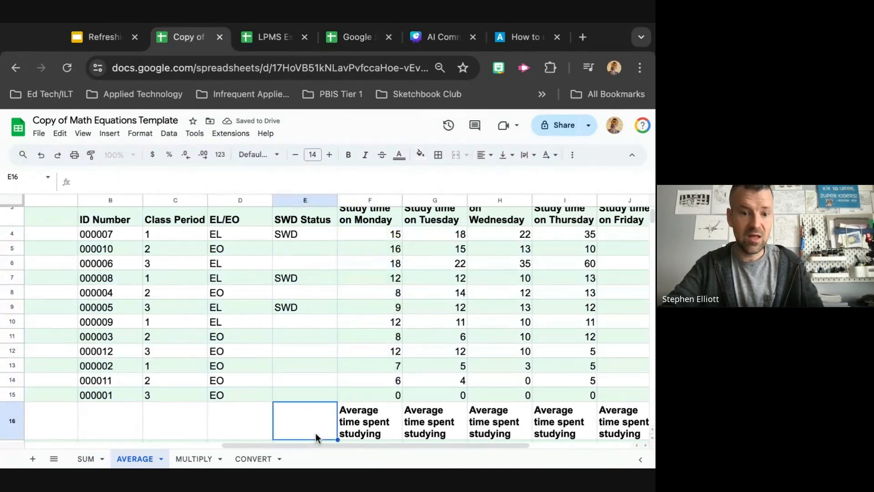
scroll(346, 410, down, 3)
click(422, 362)
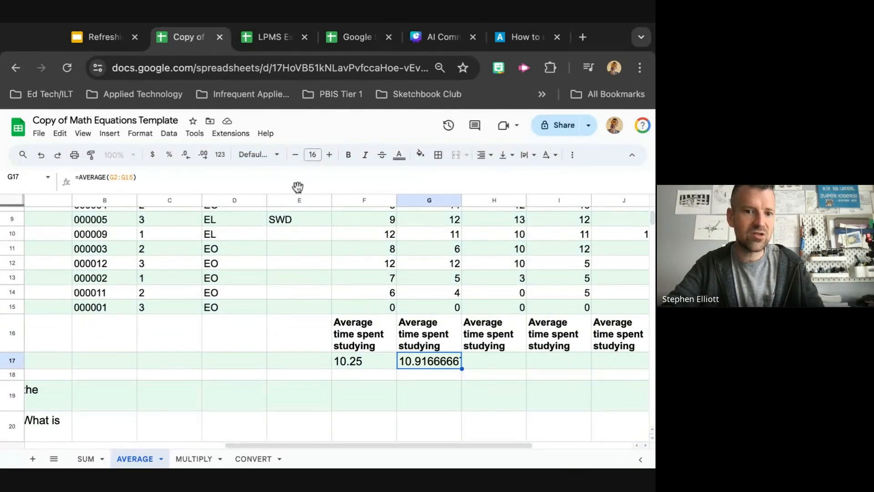
click(187, 155)
click(186, 155)
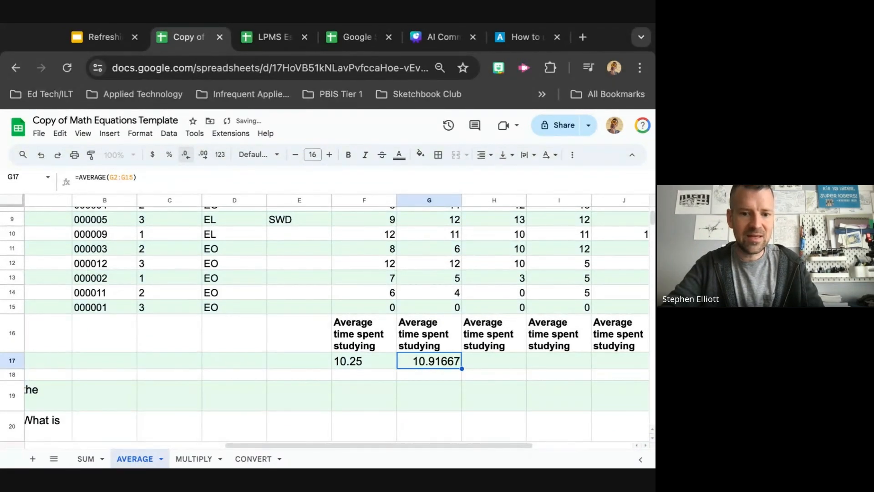
click(185, 154)
click(186, 154)
click(186, 154)
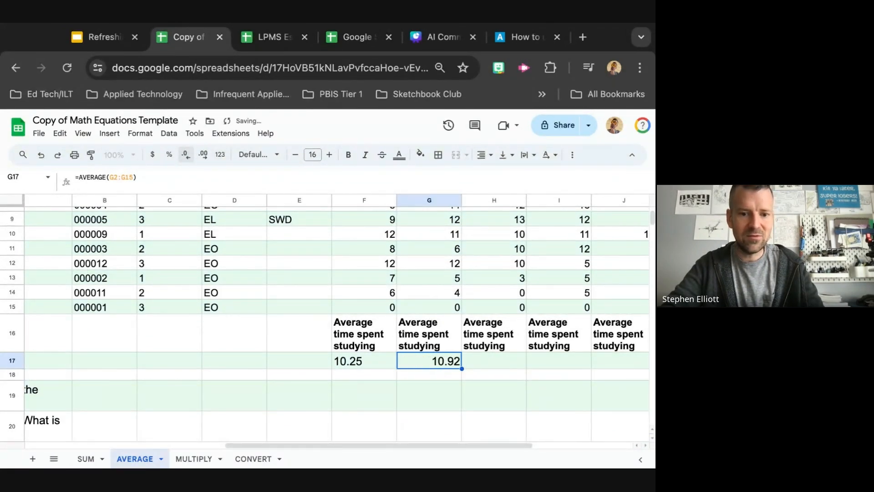
Switch to the slide presentation tab to continue the talk
click(449, 384)
click(438, 359)
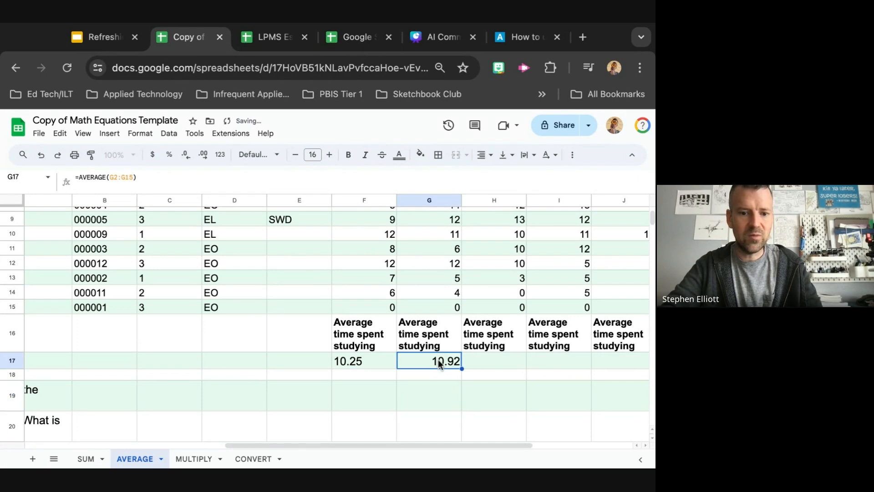
scroll(485, 376, right, 1)
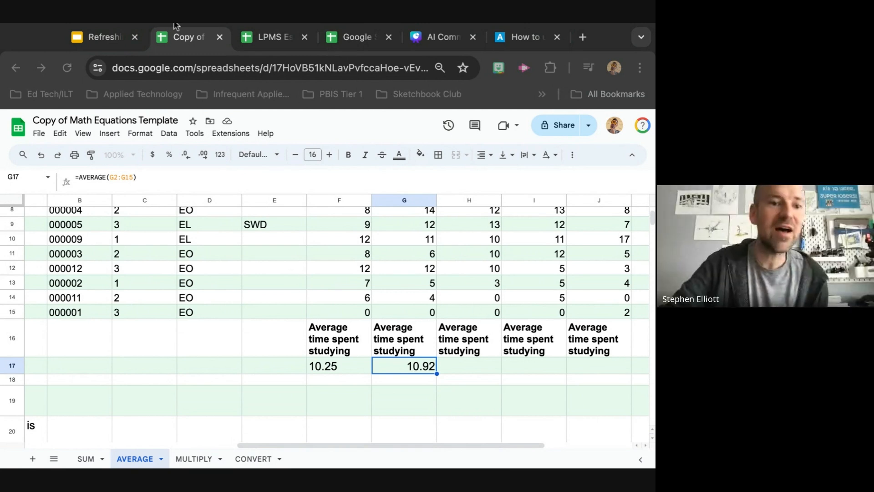
click(107, 37)
click(455, 399)
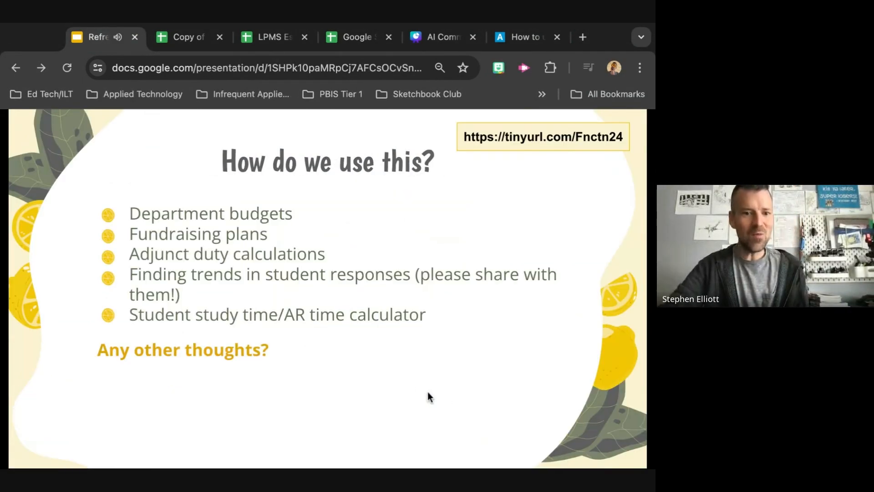
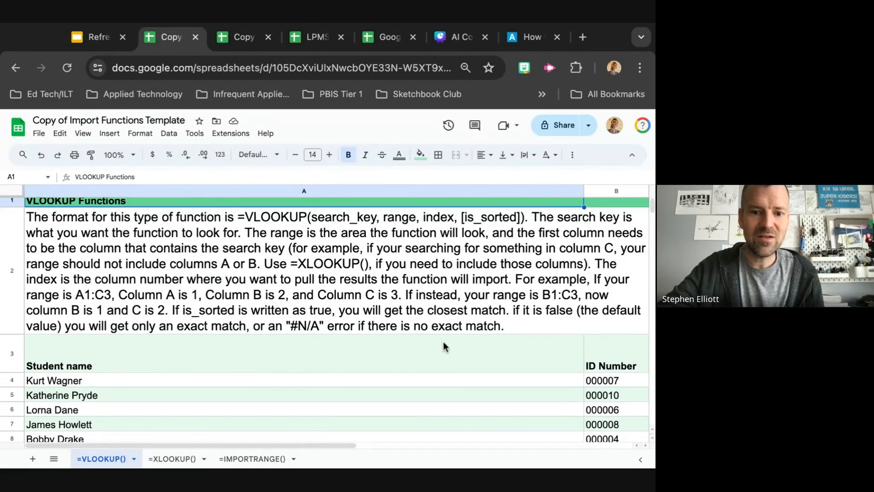
Scroll through the VLOOKUP sheet to review the student names, ID numbers, study times and mission instructions
scroll(444, 343, down, 2)
scroll(444, 341, up, 2)
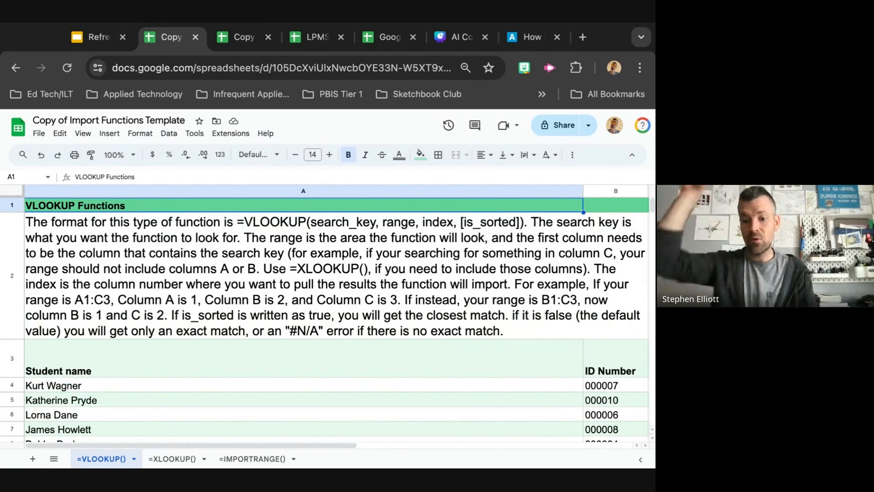
scroll(465, 302, down, 5)
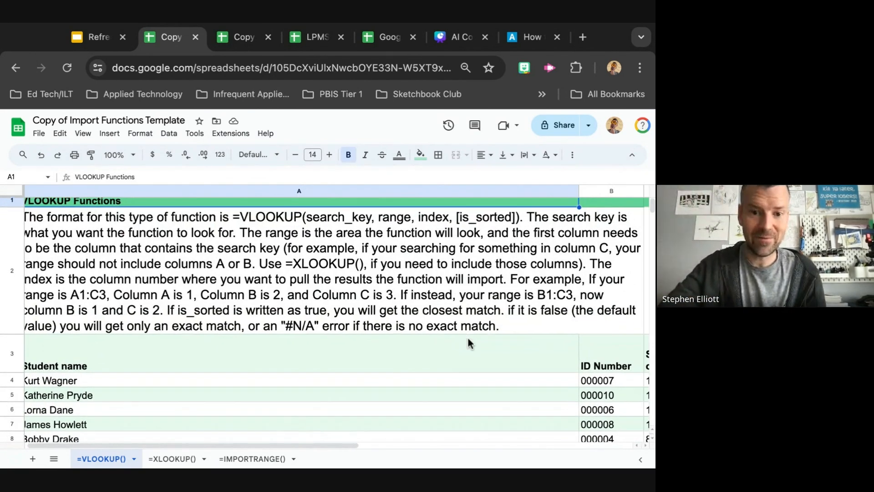
scroll(468, 344, right, 2)
scroll(337, 314, right, 5)
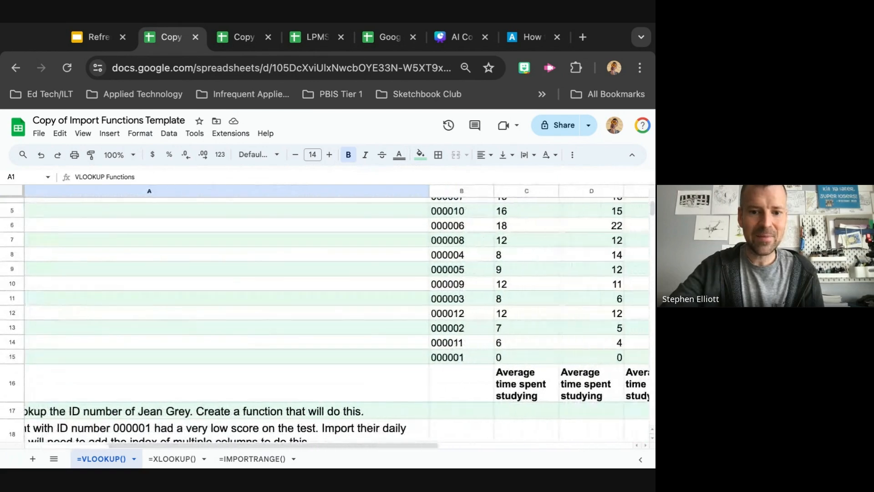
scroll(337, 314, up, 1)
scroll(326, 317, down, 3)
scroll(326, 317, left, 5)
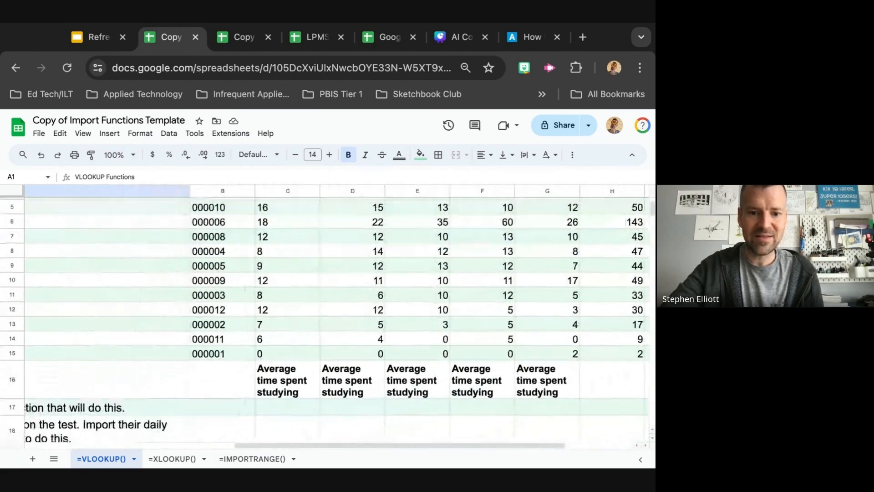
scroll(325, 317, left, 5)
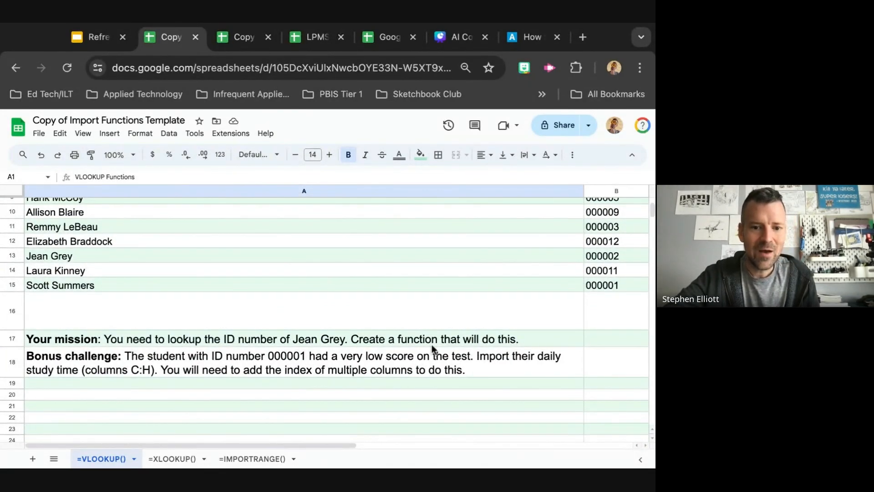
scroll(432, 344, right, 5)
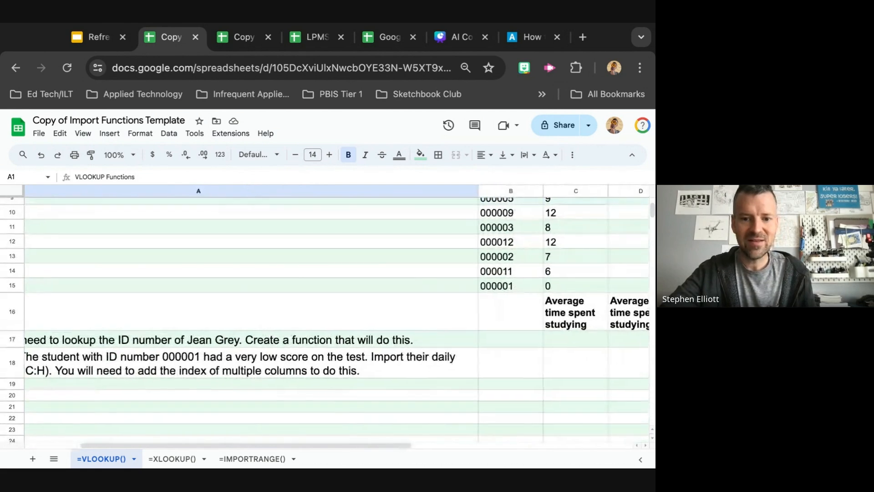
scroll(325, 315, right, 1)
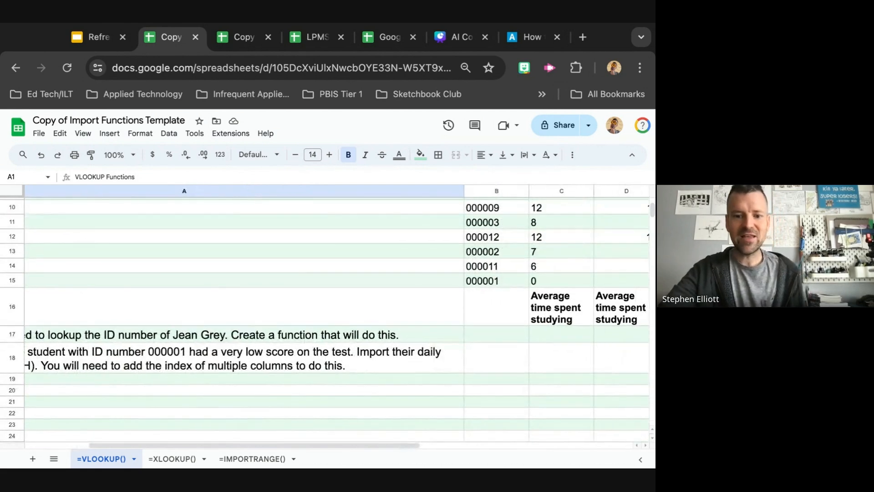
Enter Jean Grey as the lookup value in cell B17 beside the mission text
click(499, 337)
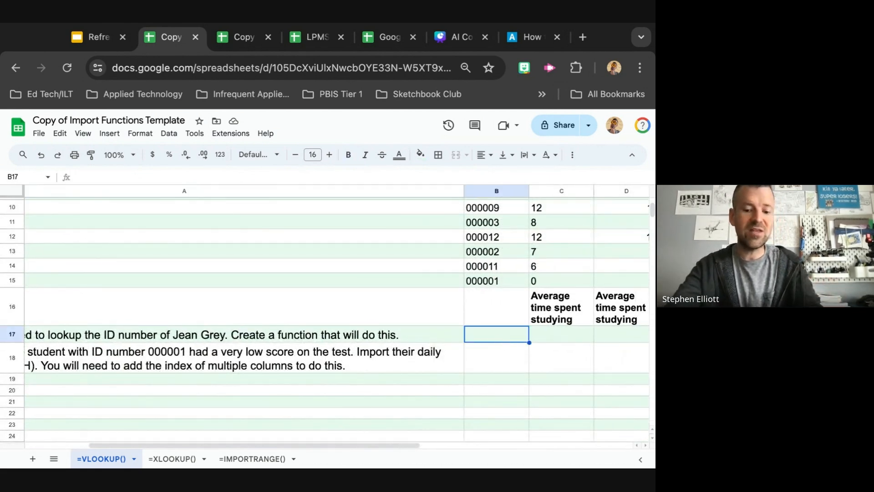
text(Jean Grey)
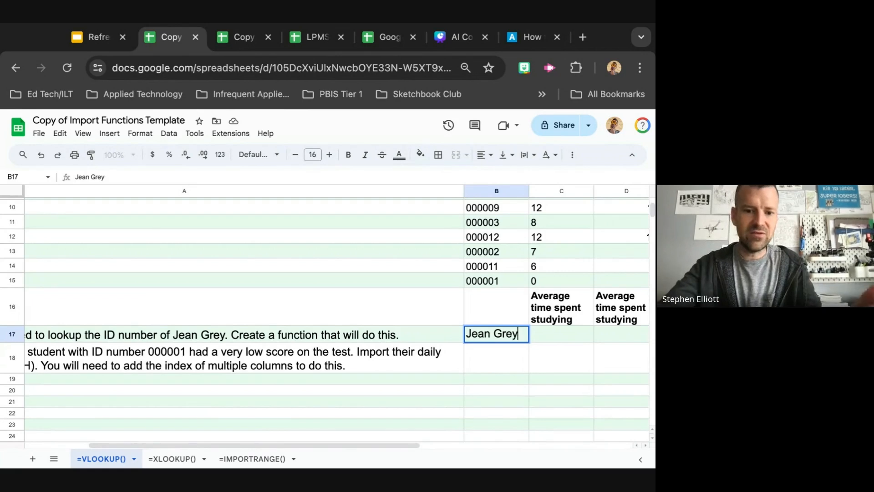
click(555, 337)
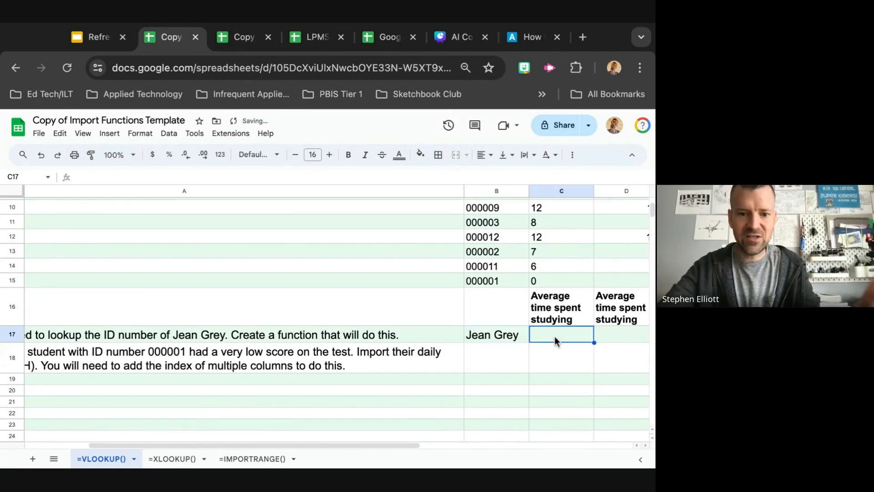
click(503, 336)
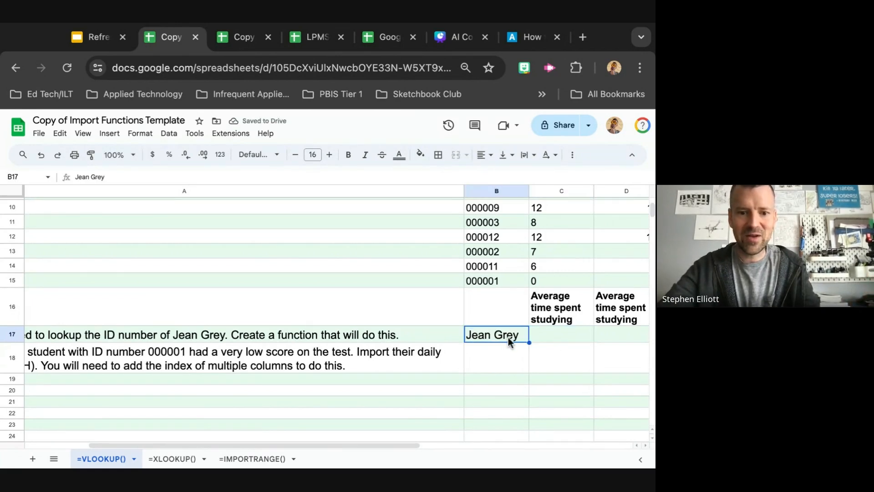
click(542, 339)
Label cell B18 as ID to mark where the looked-up result goes
scroll(542, 340, up, 2)
scroll(541, 339, right, 2)
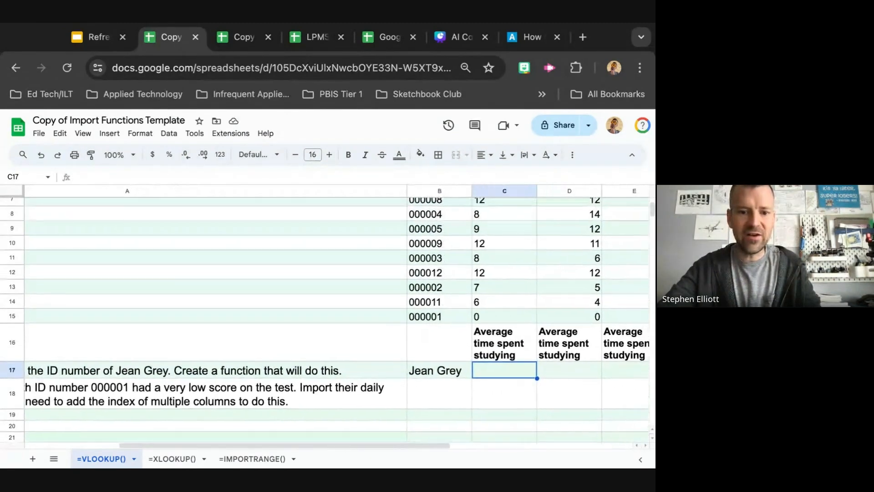
scroll(325, 314, right, 1)
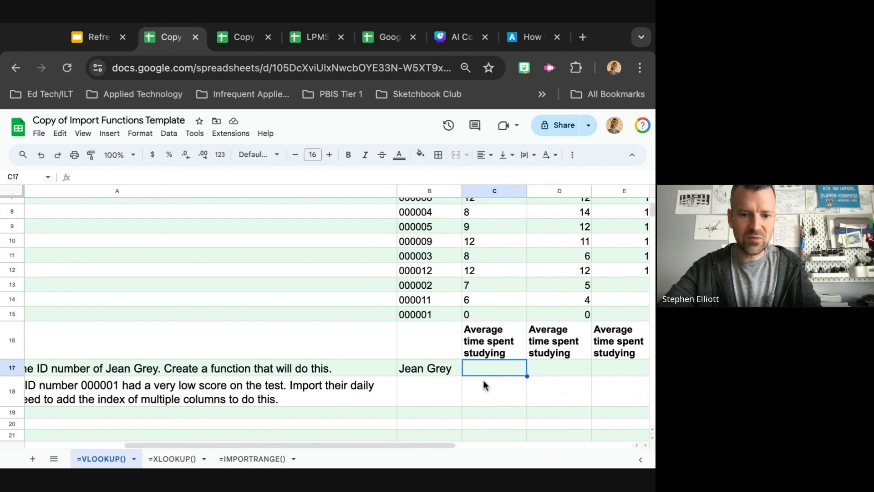
click(441, 384)
text(ID)
click(487, 397)
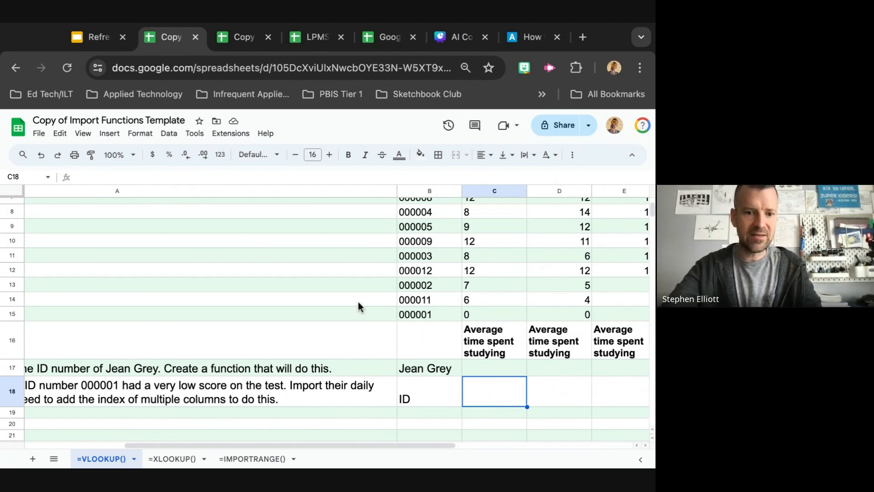
Start a VLOOKUP formula in C18 using B17 as the search key
scroll(349, 297, up, 5)
scroll(350, 301, left, 1)
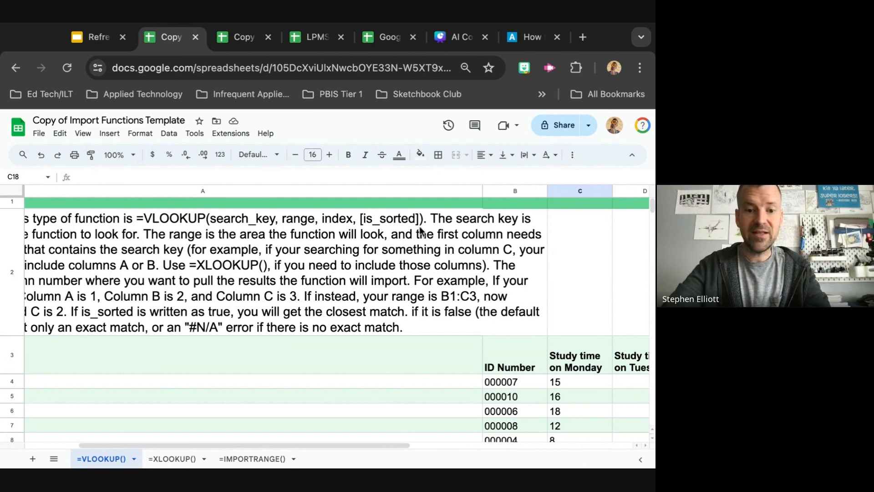
scroll(422, 227, right, 4)
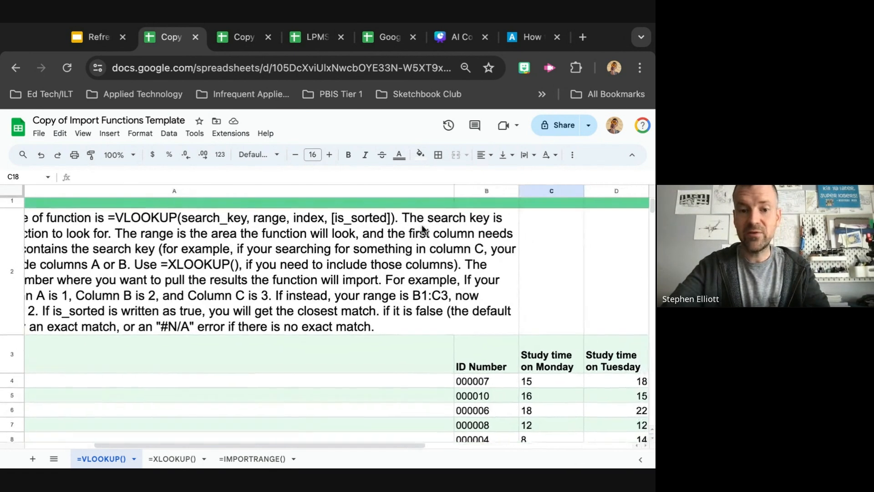
scroll(325, 315, down, 6)
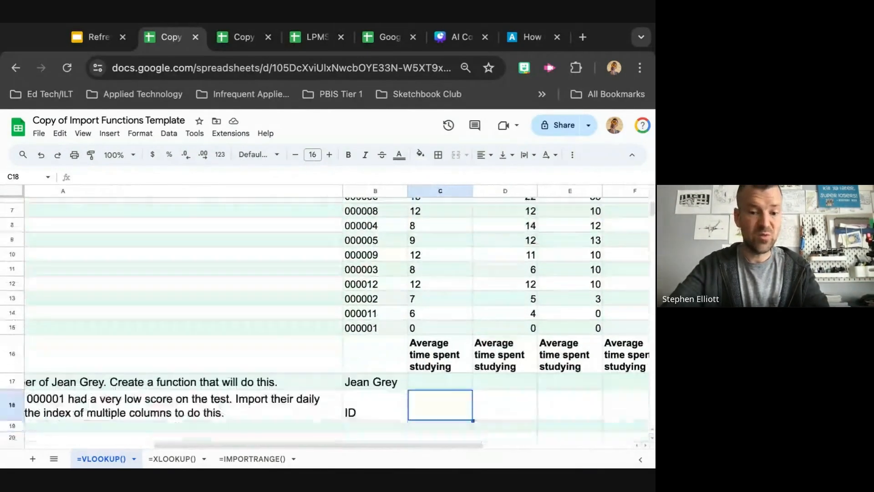
scroll(436, 346, down, 1)
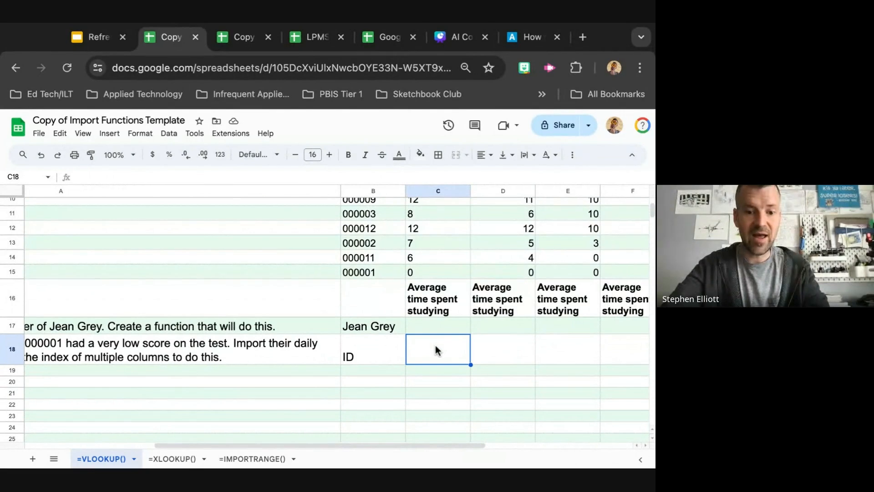
scroll(436, 349, up, 3)
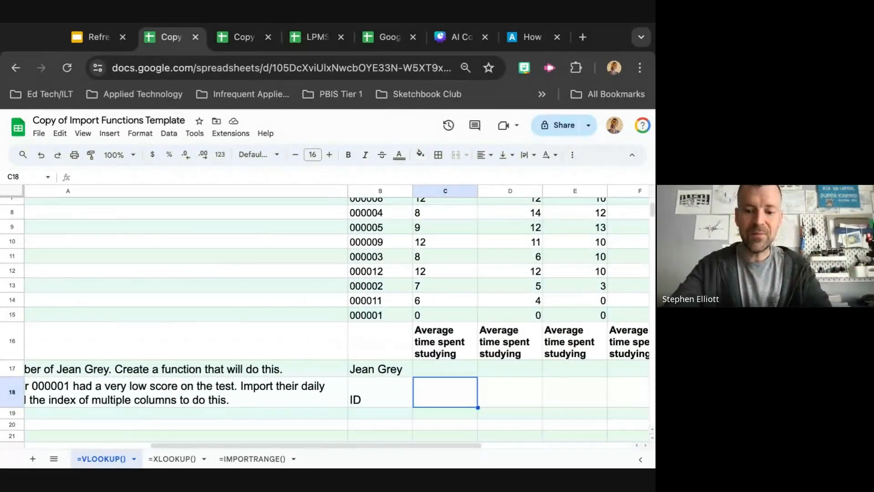
text(=VL)
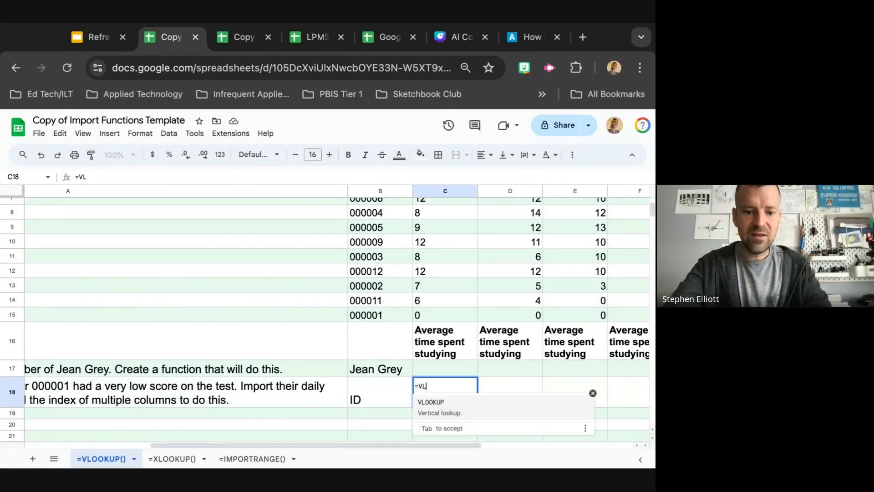
text(OOK)
key(Tab)
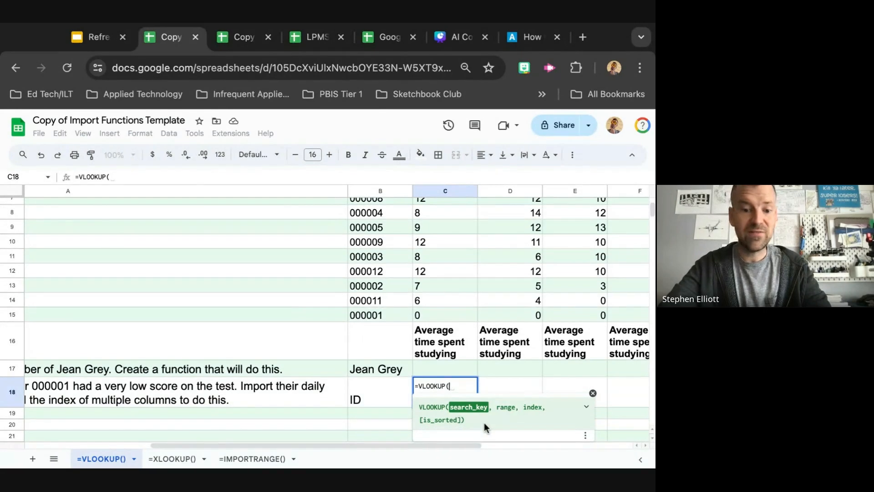
text(B)
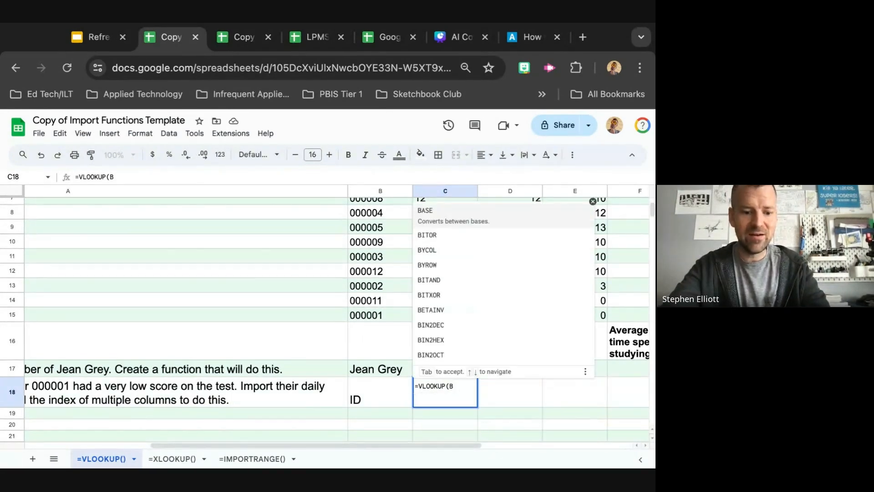
text(17)
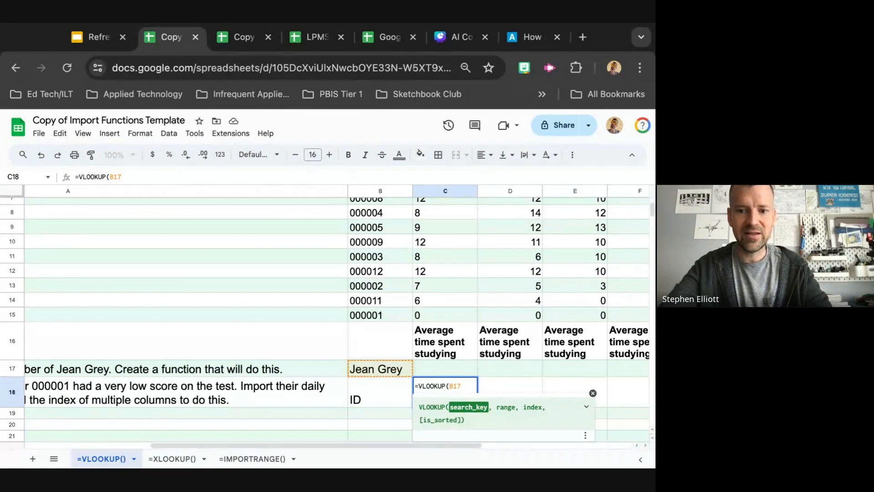
text(,)
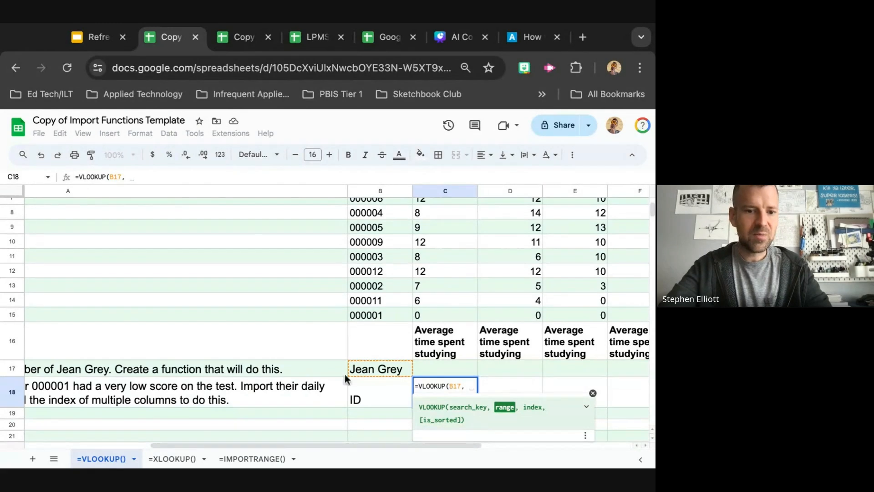
Complete the VLOOKUP with range A4:I15 and index 2, then confirm the formula =VLOOKUP(B17, A4:I15, 2)
scroll(230, 316, up, 5)
scroll(230, 316, left, 5)
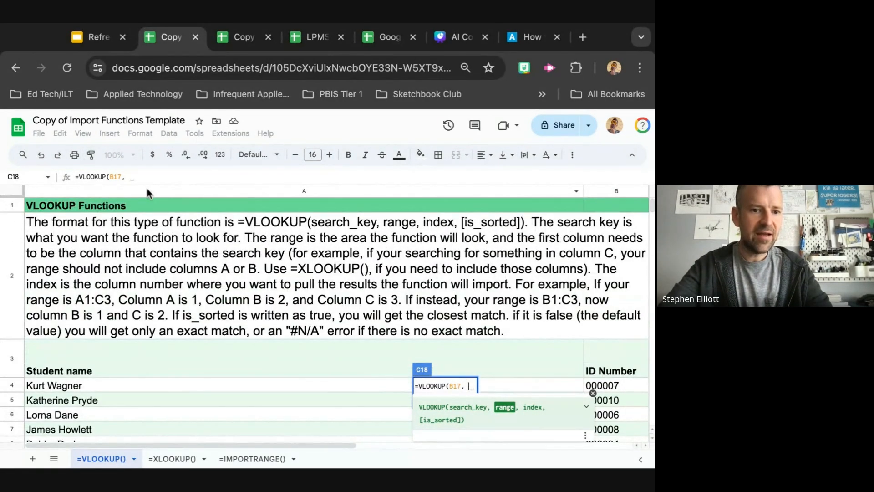
scroll(101, 353, down, 3)
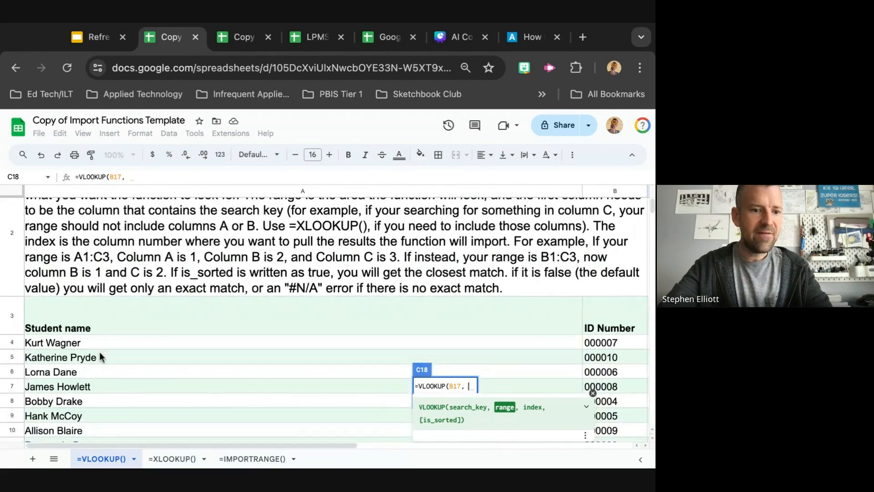
scroll(99, 352, down, 2)
scroll(543, 277, right, 10)
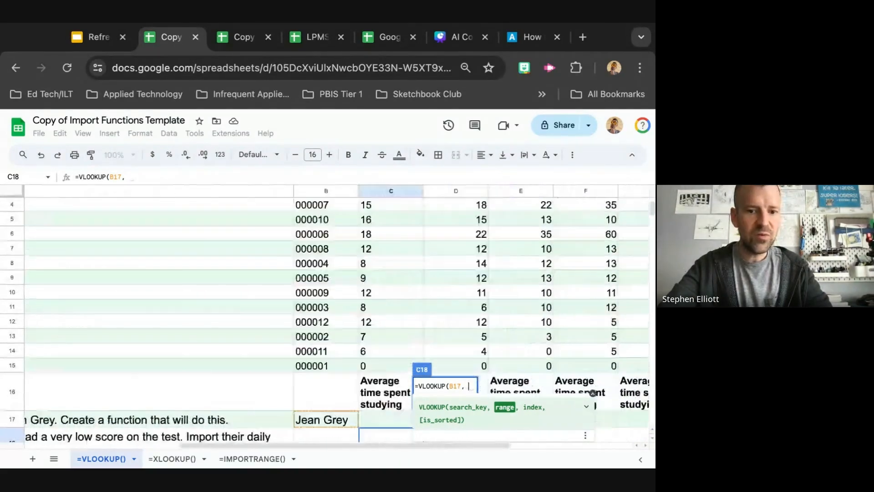
scroll(542, 277, down, 2)
scroll(341, 387, left, 5)
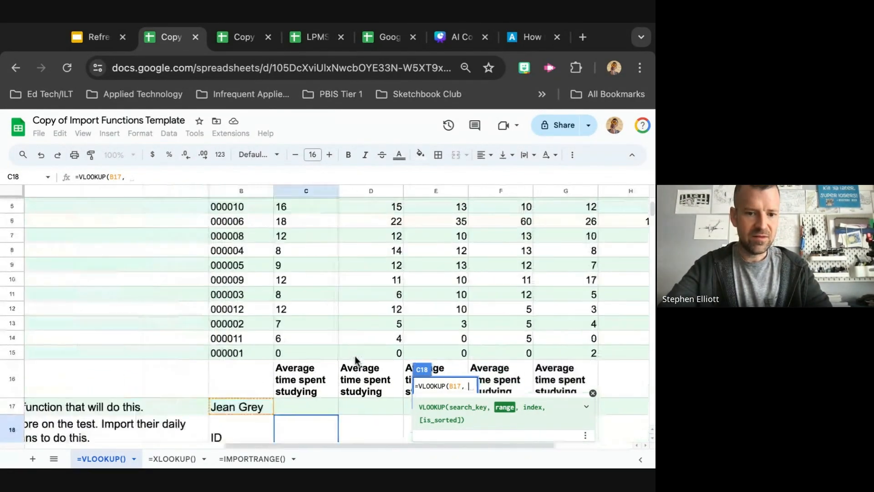
text(A4)
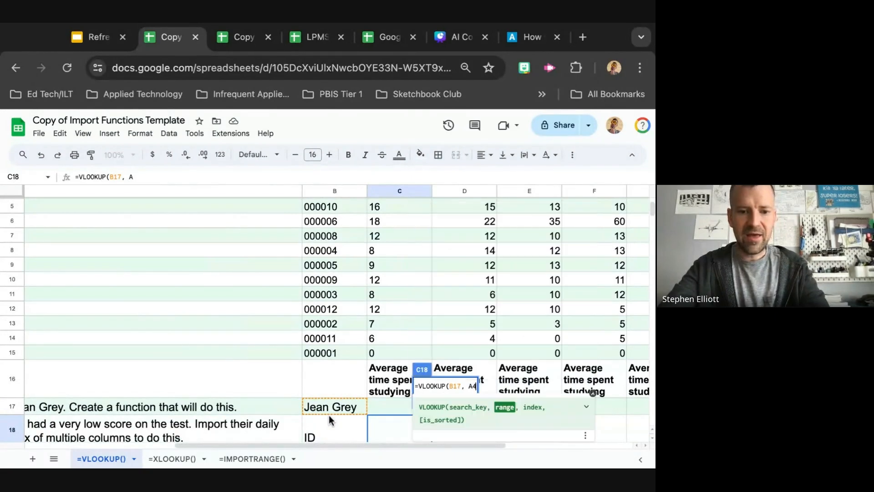
text(:I15)
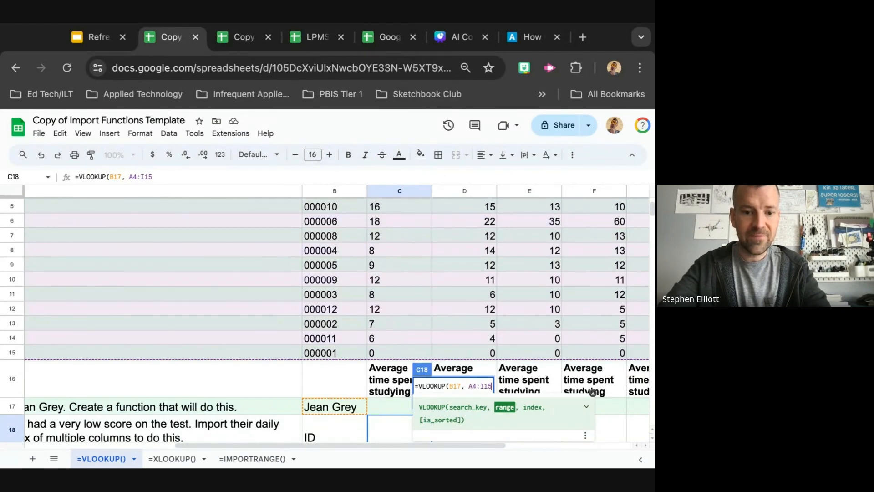
text(,)
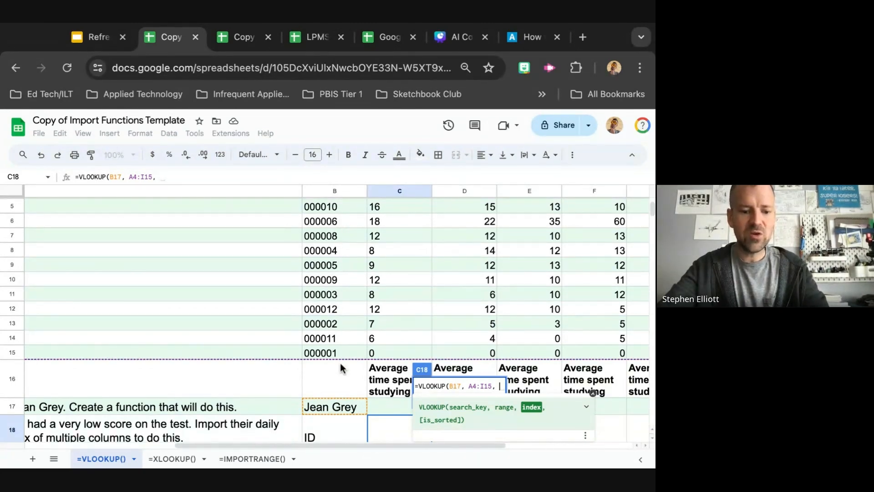
text(2)
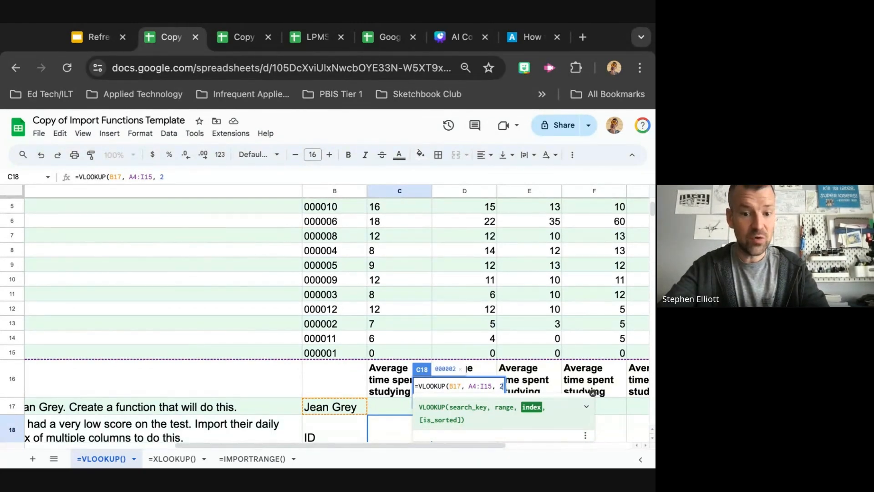
text())
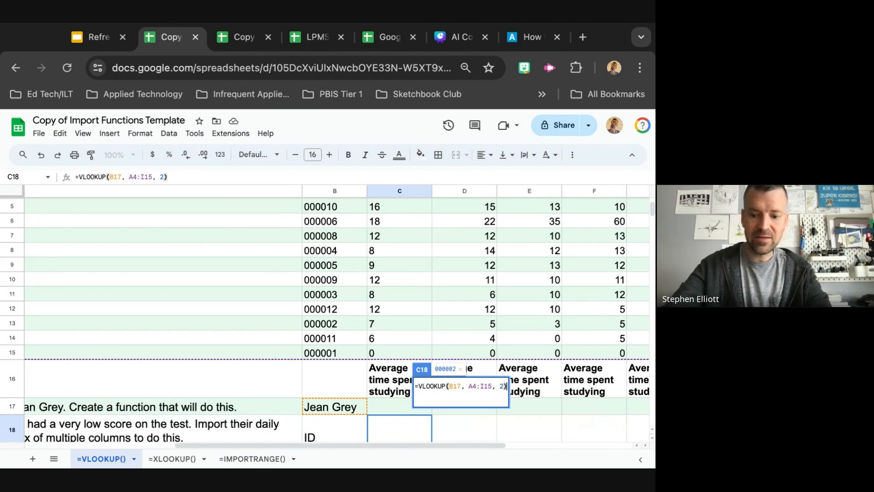
key(Return)
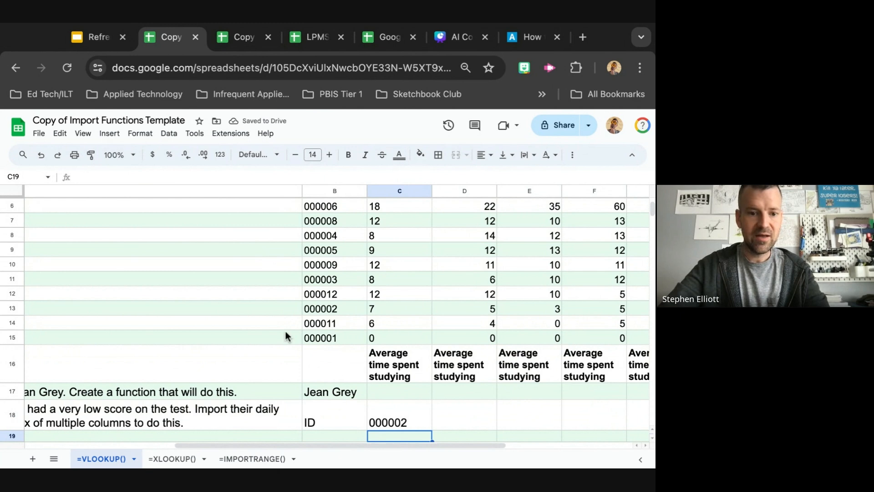
scroll(254, 307, up, 3)
scroll(254, 307, left, 5)
scroll(254, 307, down, 2)
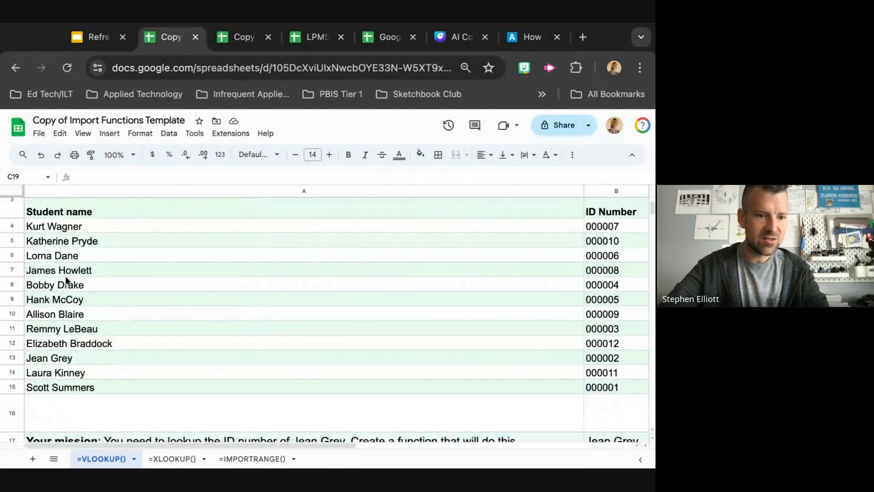
Replace the VLOOKUP search key in B17 with Scott Summers so the ID result updates
click(12, 359)
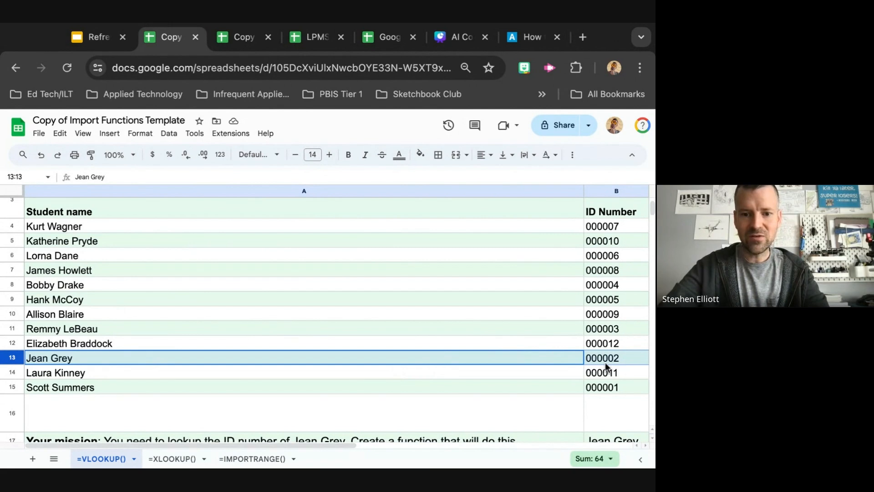
scroll(606, 366, down, 5)
scroll(606, 366, right, 5)
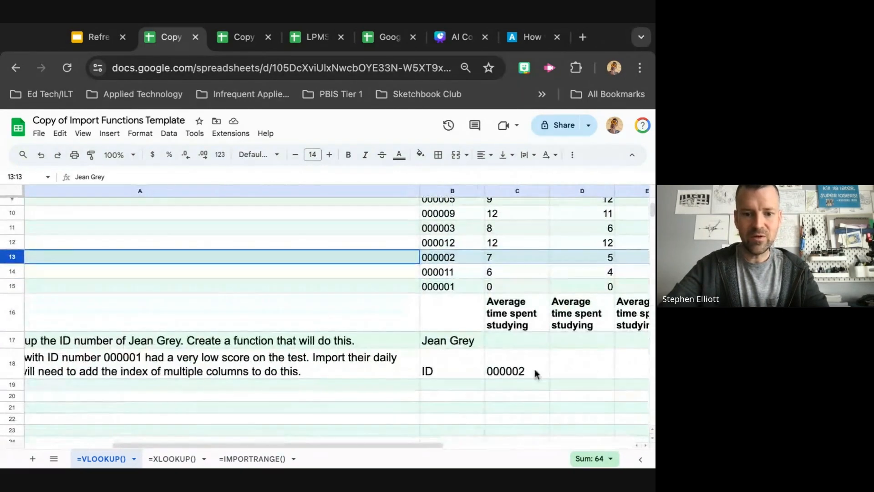
click(456, 346)
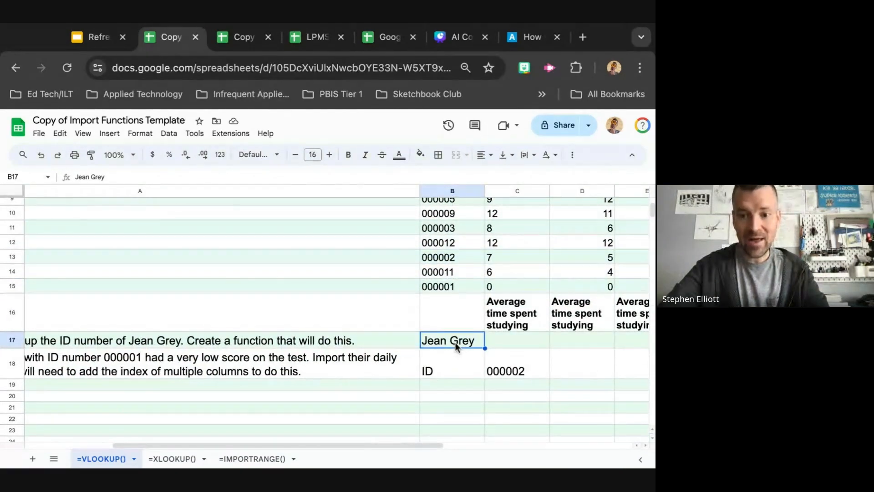
scroll(387, 323, up, 3)
scroll(386, 324, left, 4)
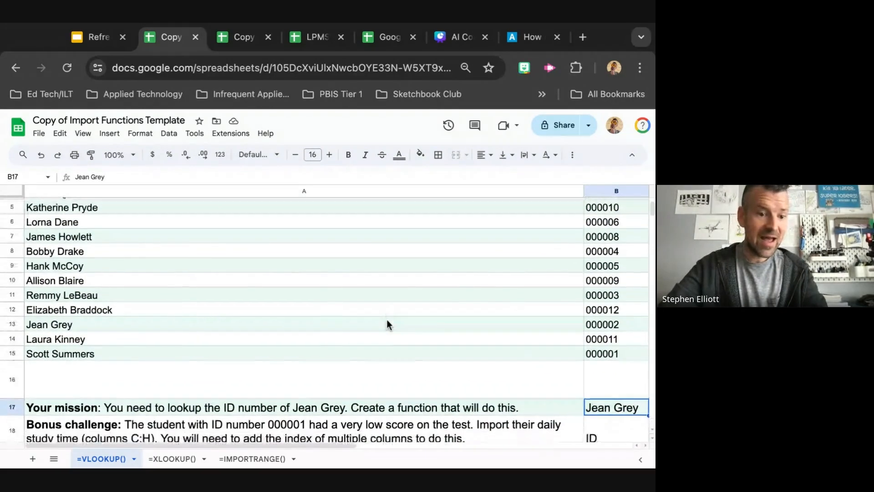
scroll(386, 325, down, 2)
scroll(386, 324, right, 4)
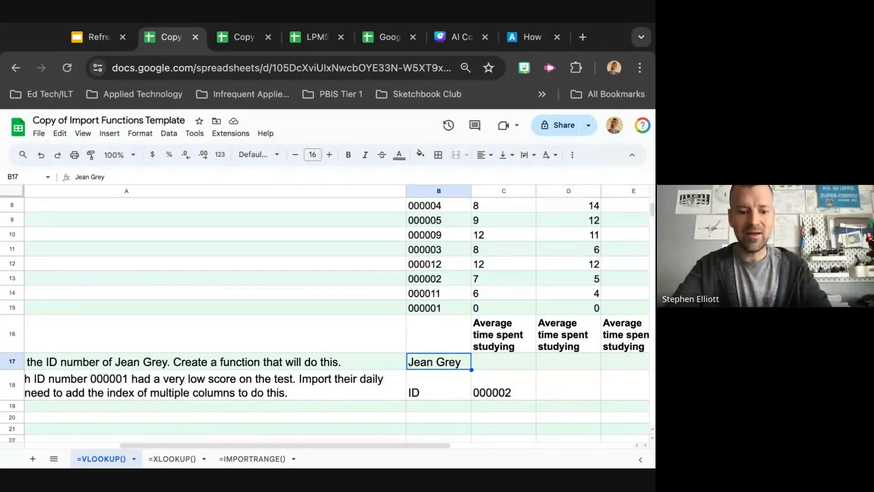
text(Scott S)
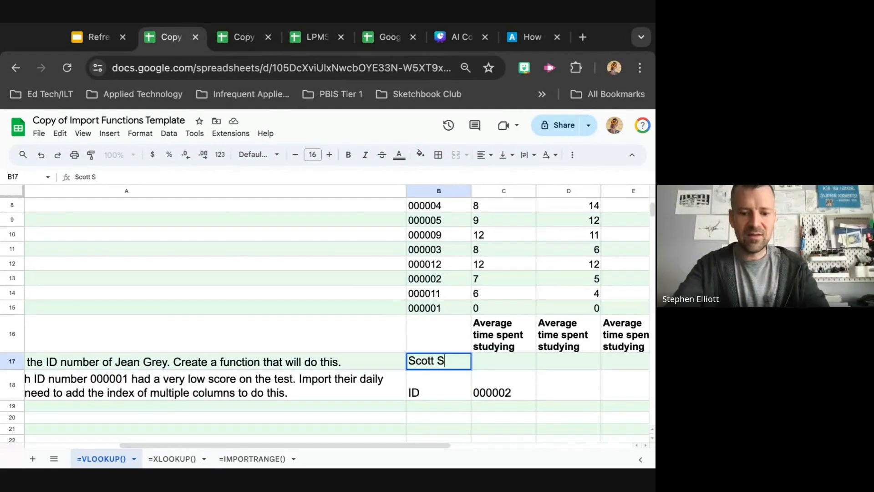
text(ummers)
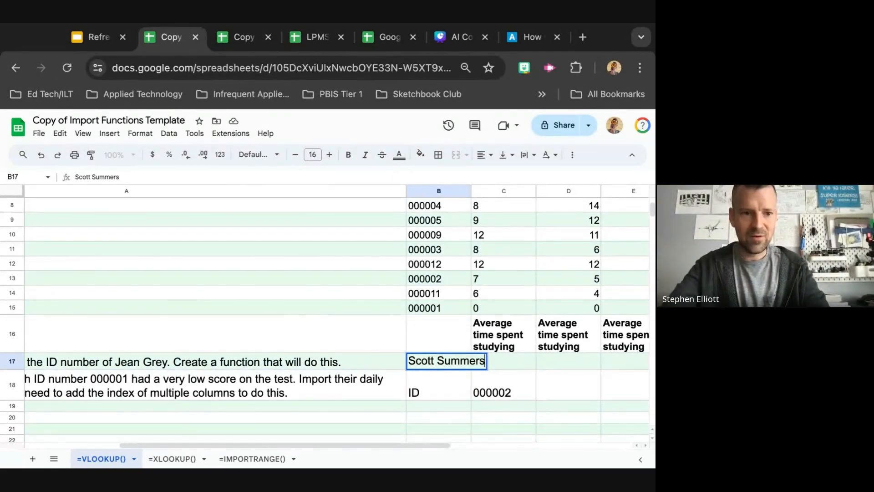
key(Return)
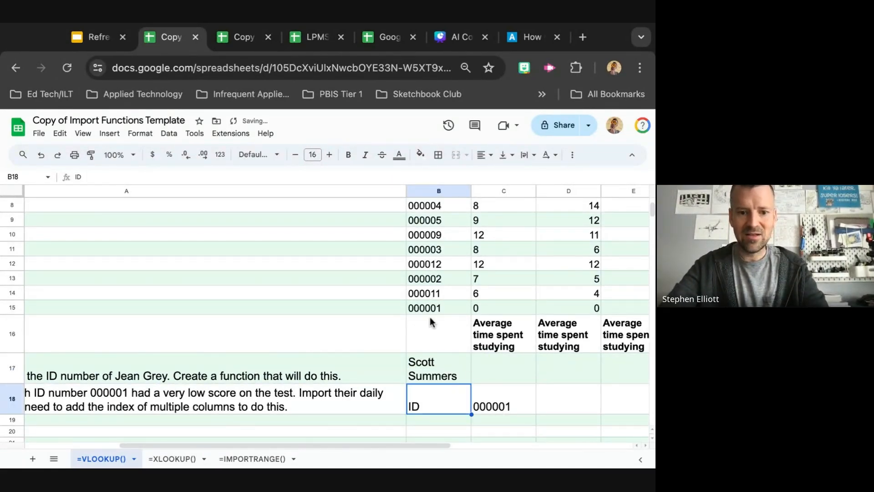
Review the challenges slide in the Google Slides presentation tab, then return to the spreadsheet
scroll(427, 310, down, 1)
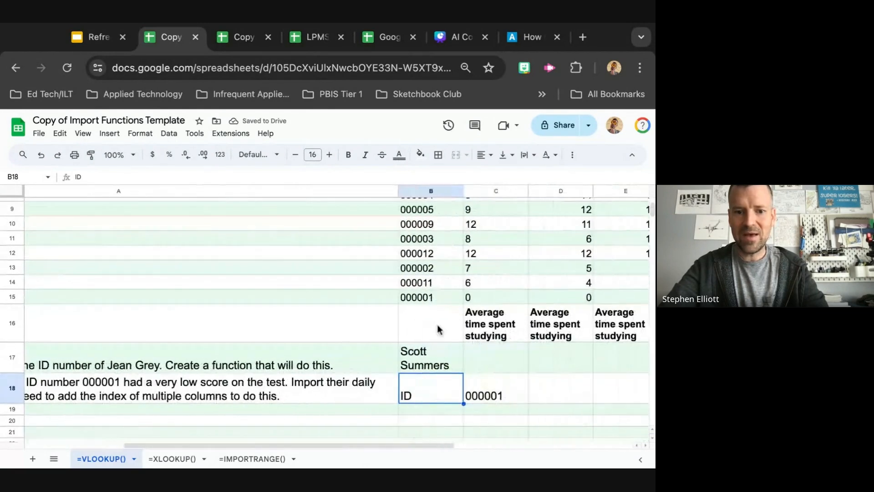
scroll(452, 367, down, 1)
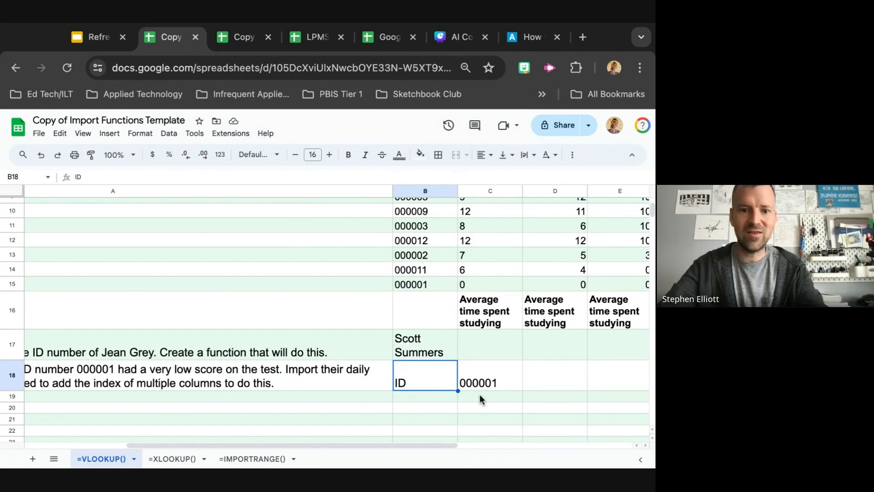
click(93, 37)
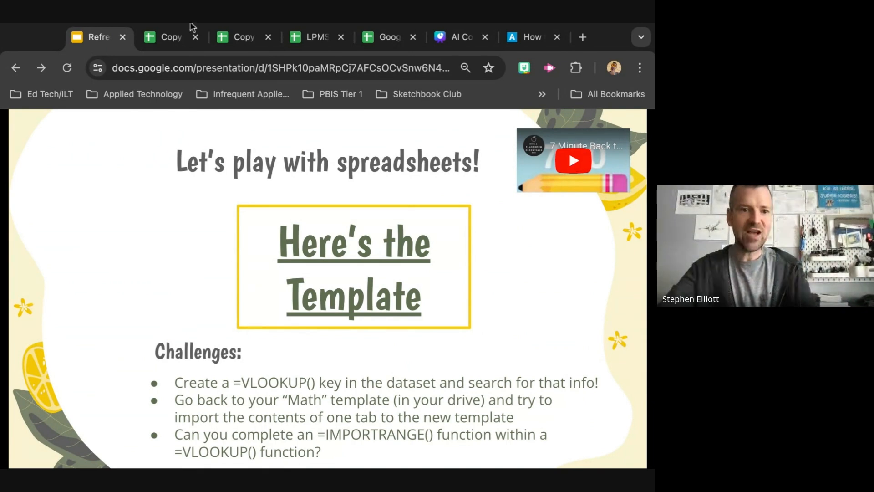
click(163, 38)
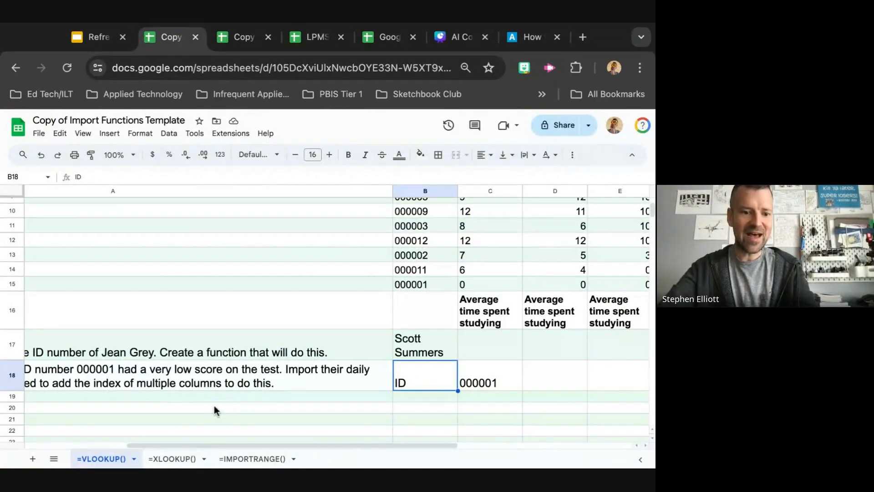
scroll(170, 414, up, 5)
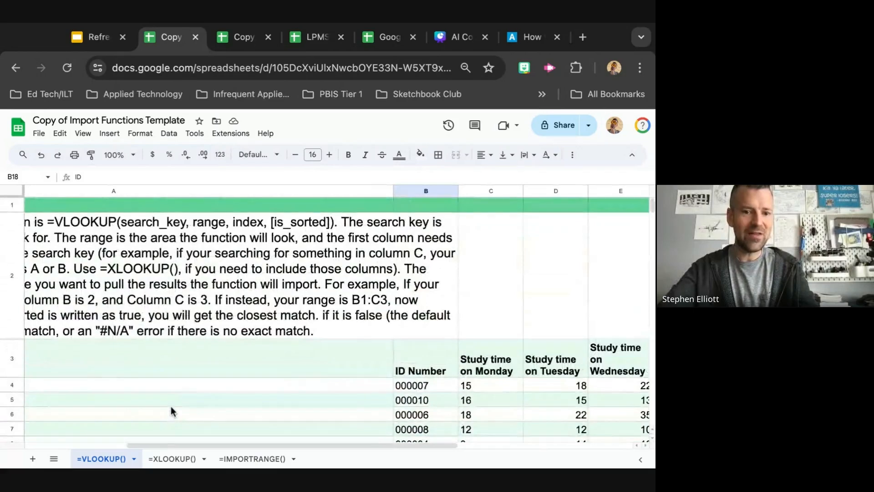
scroll(171, 407, down, 3)
scroll(170, 406, left, 2)
Open the =XLOOKUP() sheet and read its format explanation, mission and bonus challenge
click(175, 460)
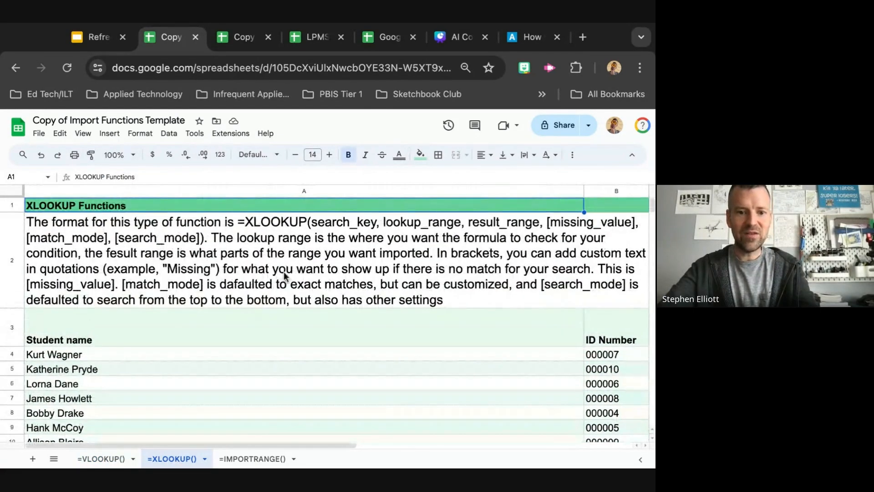
scroll(372, 270, right, 1)
scroll(373, 270, left, 1)
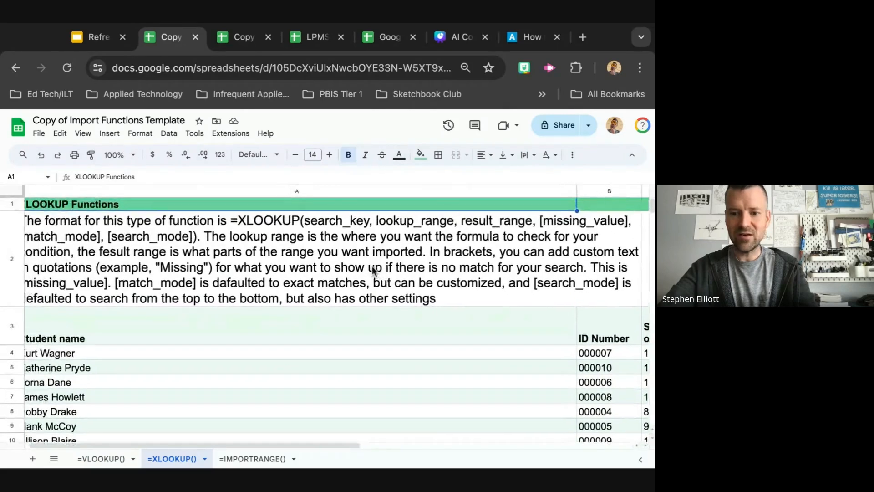
scroll(372, 266, down, 5)
scroll(324, 314, down, 1)
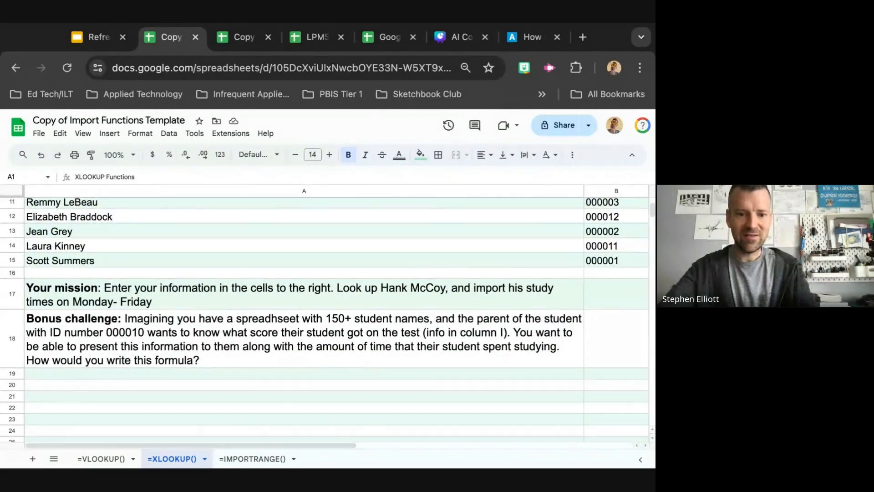
Open the =IMPORTRANGE() sheet and read its format explanation, mission and bonus challenge
click(248, 459)
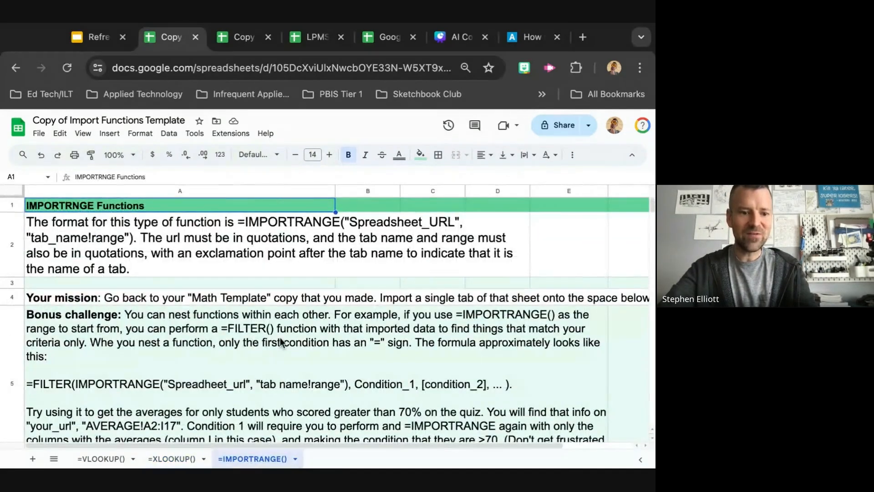
scroll(280, 342, down, 2)
scroll(281, 343, up, 2)
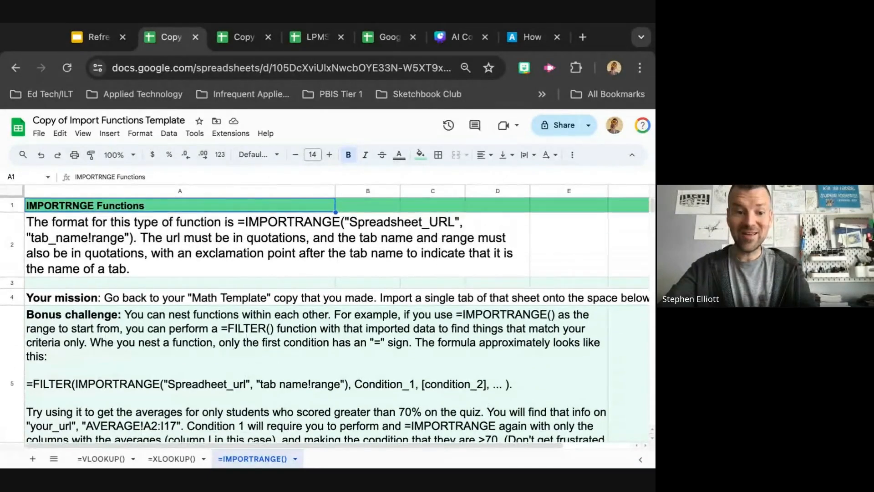
scroll(203, 301, down, 5)
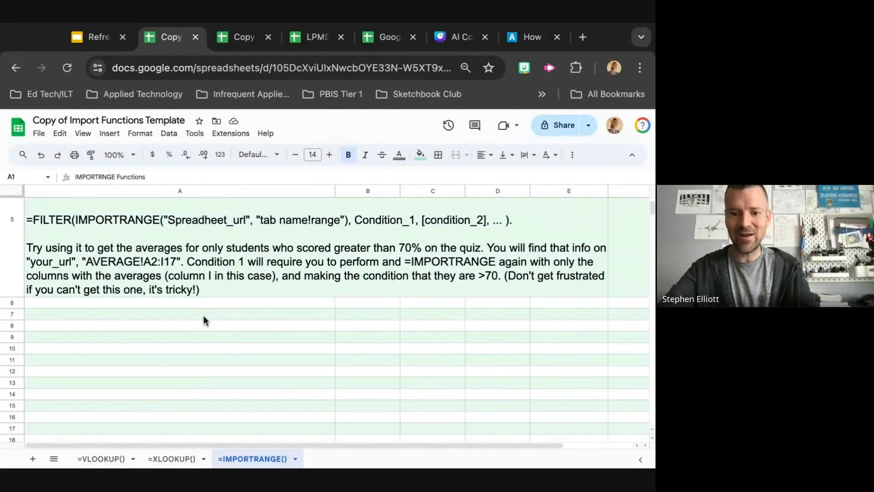
scroll(203, 317, up, 1)
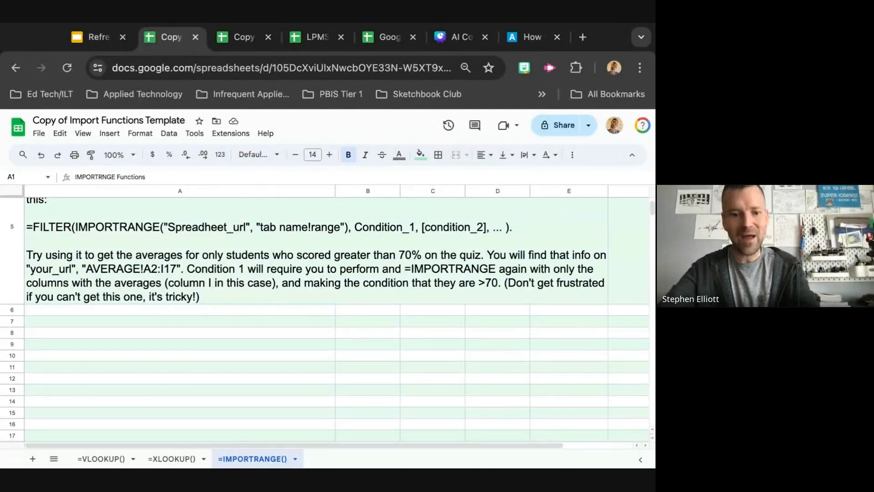
scroll(324, 320, up, 3)
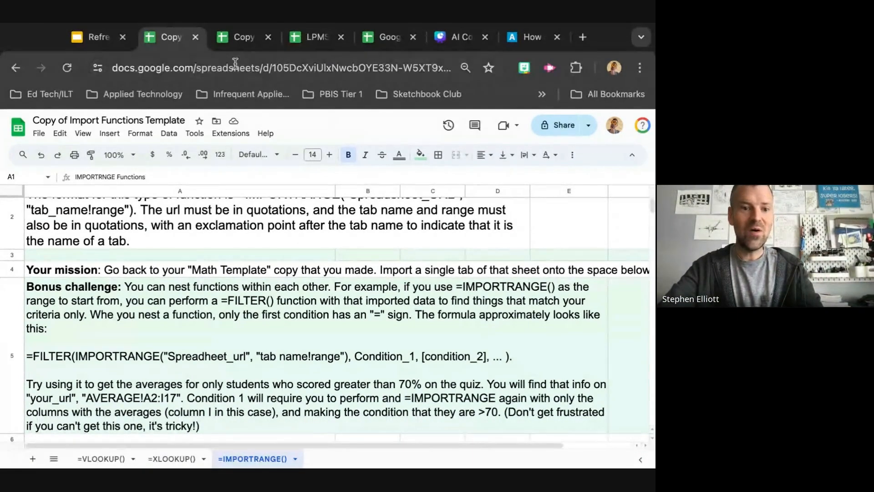
Switch to the Google Slides presentation and play the embedded YouTube video on the challenges slide
click(91, 37)
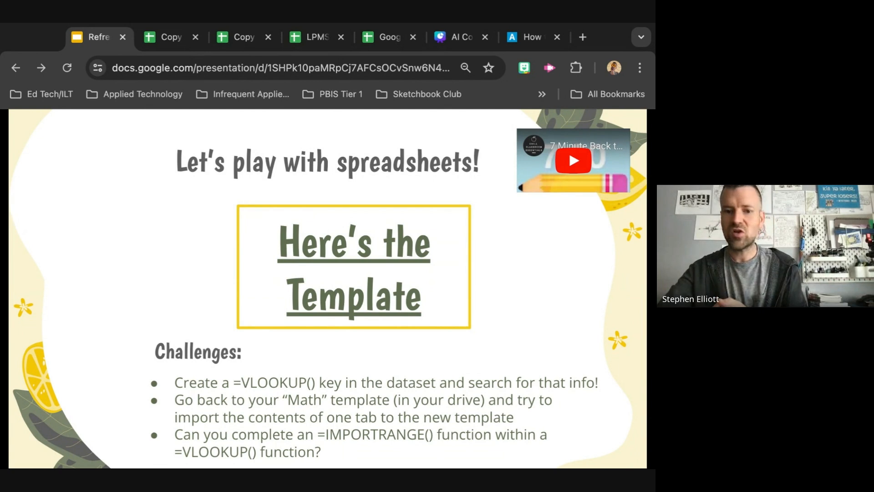
click(574, 161)
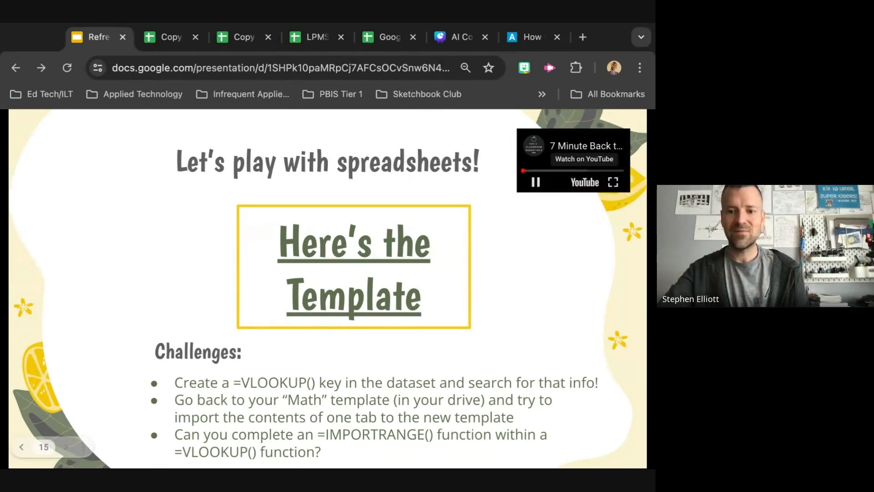
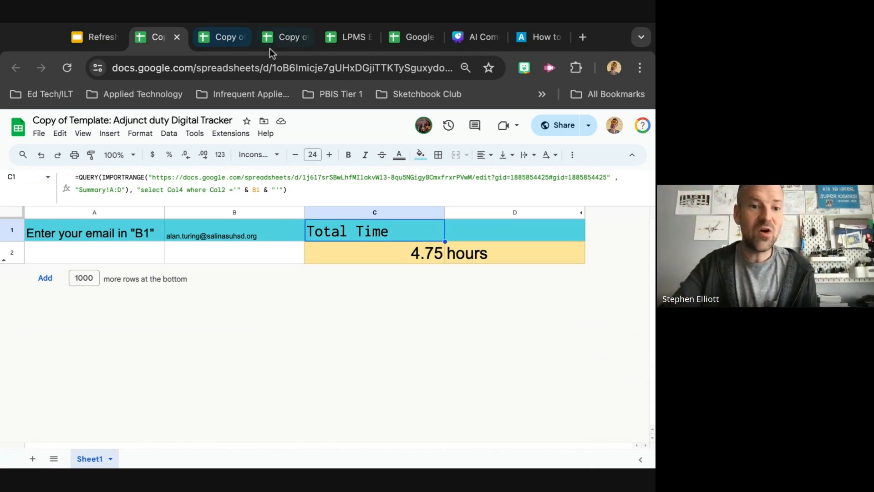
Open the spreadsheet linked on the presentation's 'How do we use this?' slide and scroll through its Summary sheet
click(94, 41)
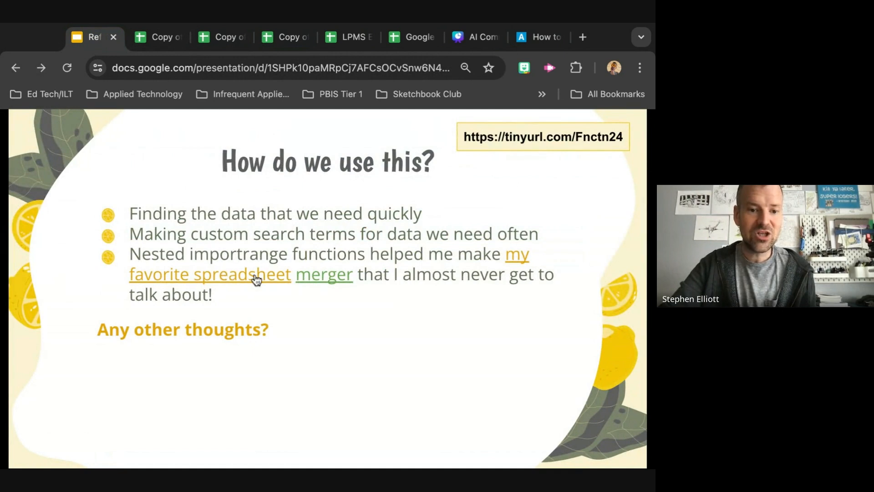
click(321, 279)
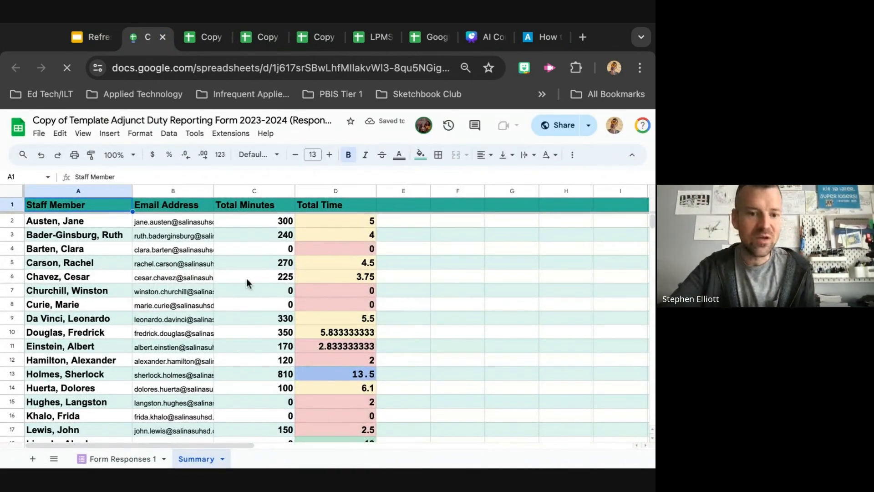
scroll(247, 278, down, 1)
scroll(247, 278, up, 1)
scroll(247, 278, right, 1)
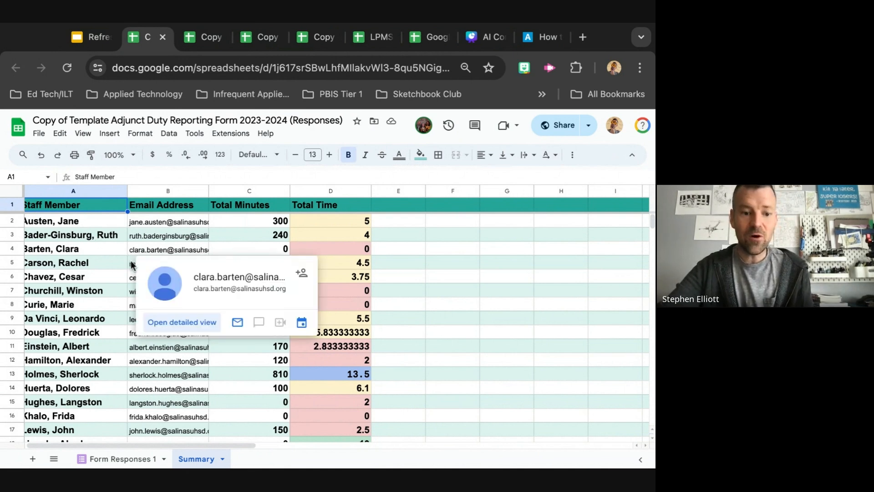
scroll(132, 265, down, 2)
scroll(132, 265, up, 2)
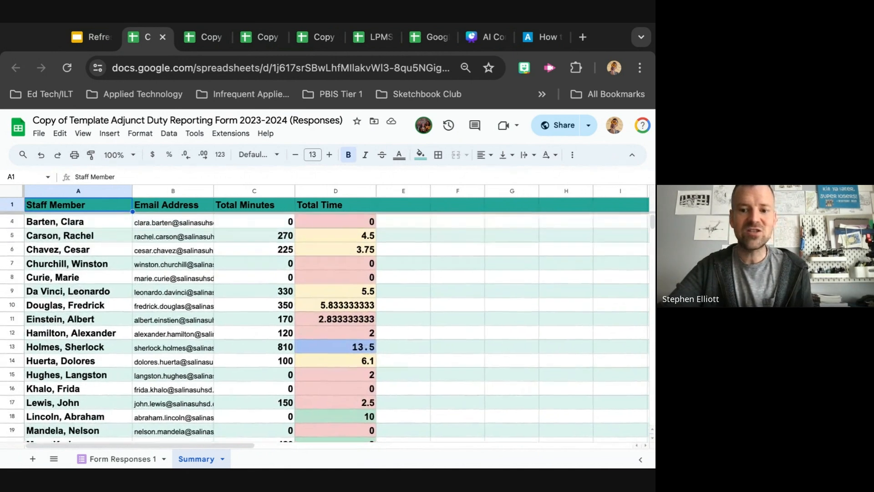
scroll(132, 265, down, 4)
scroll(132, 265, down, 5)
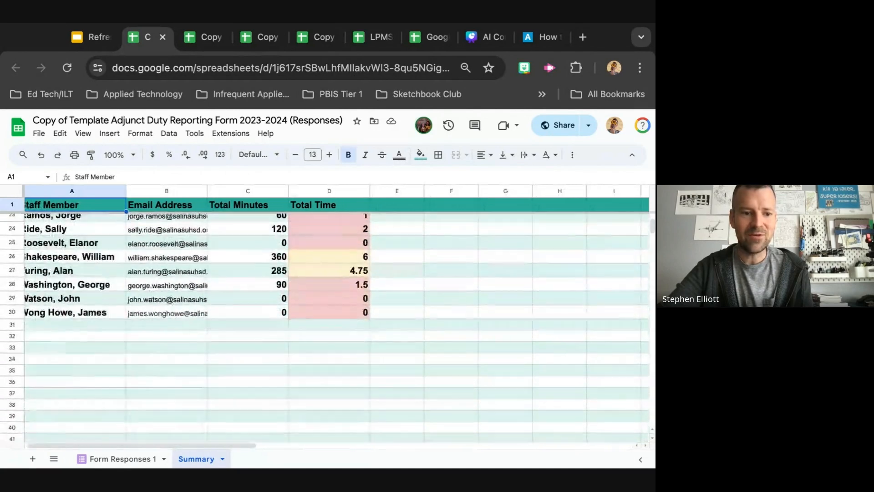
scroll(132, 265, up, 5)
scroll(179, 248, down, 1)
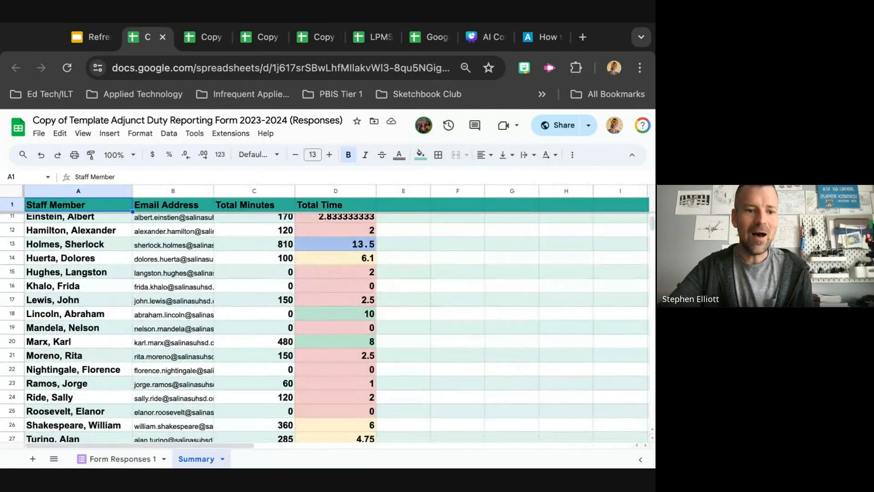
mouse_move(179, 248)
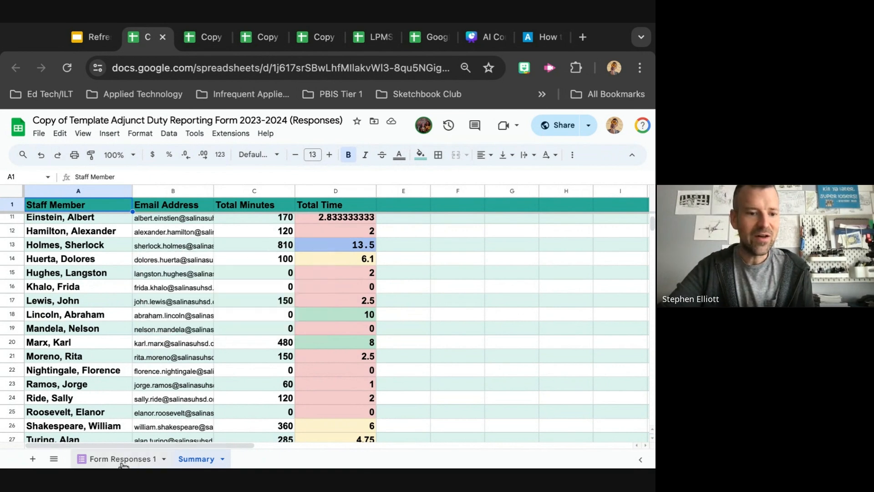
Browse the Form Responses 1 sheet's duty entries, then return to the Summary sheet
click(135, 451)
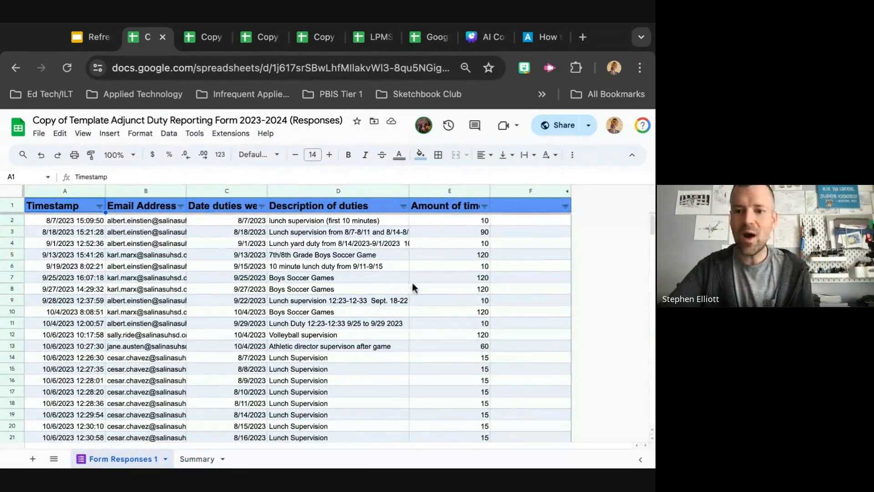
scroll(433, 341, down, 2)
scroll(433, 345, down, 10)
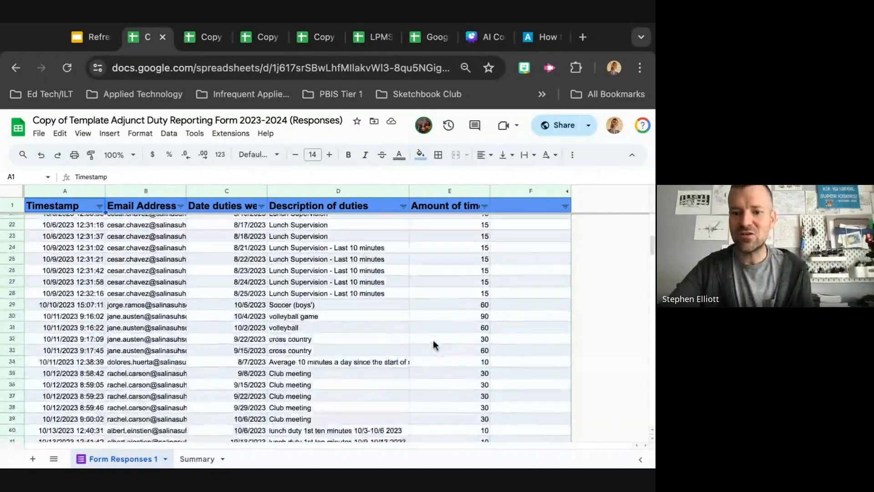
click(193, 459)
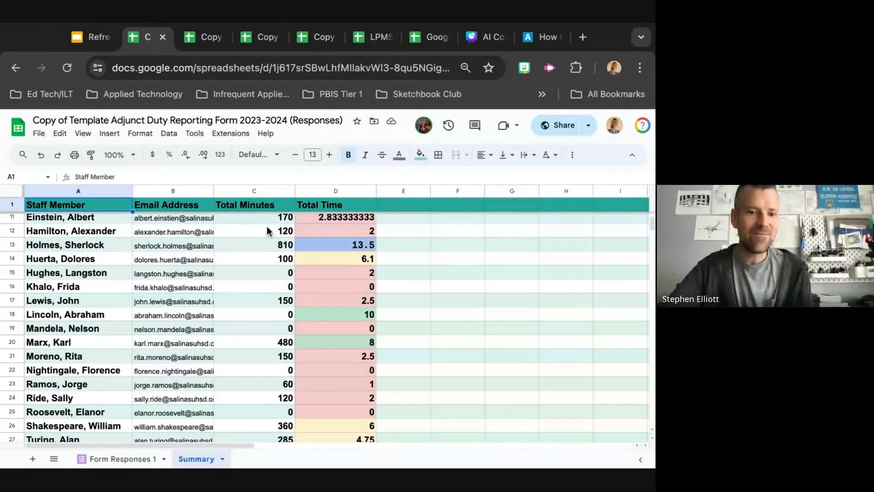
Select a Total Time cell to inspect its CONVERT formula and scroll through the staff totals
click(311, 223)
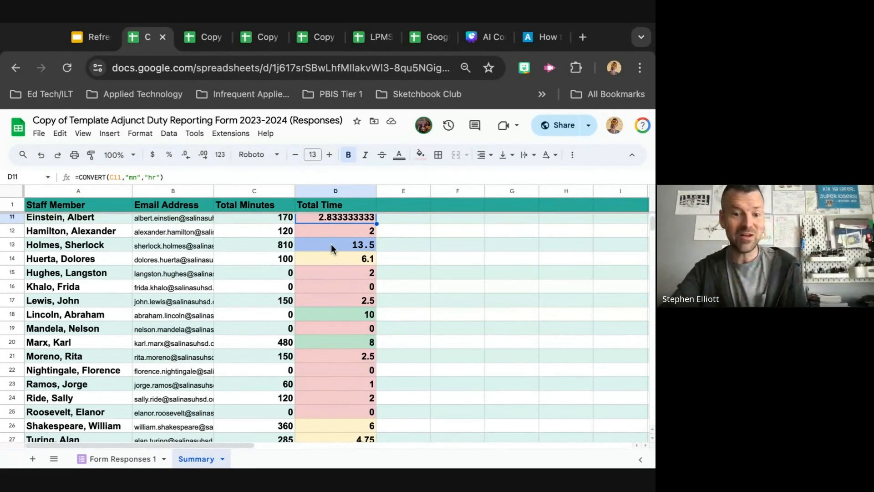
scroll(334, 279, down, 2)
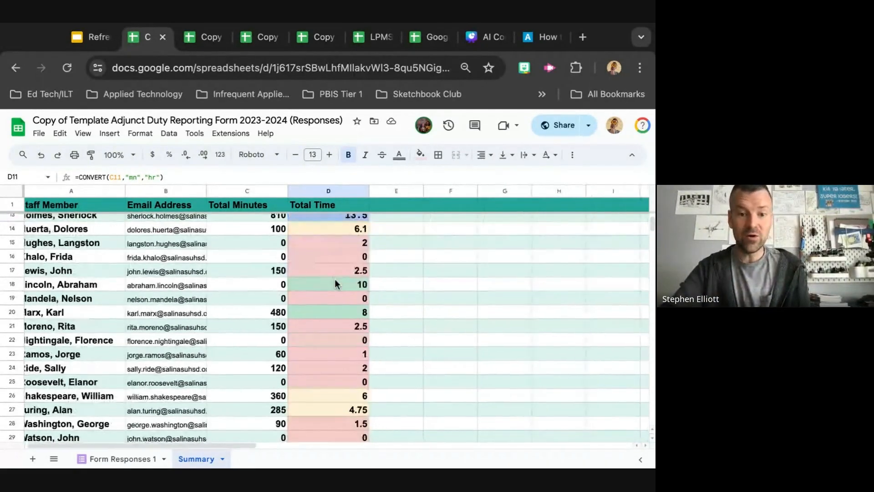
scroll(335, 279, up, 1)
scroll(335, 279, down, 1)
scroll(342, 252, down, 1)
scroll(341, 252, up, 4)
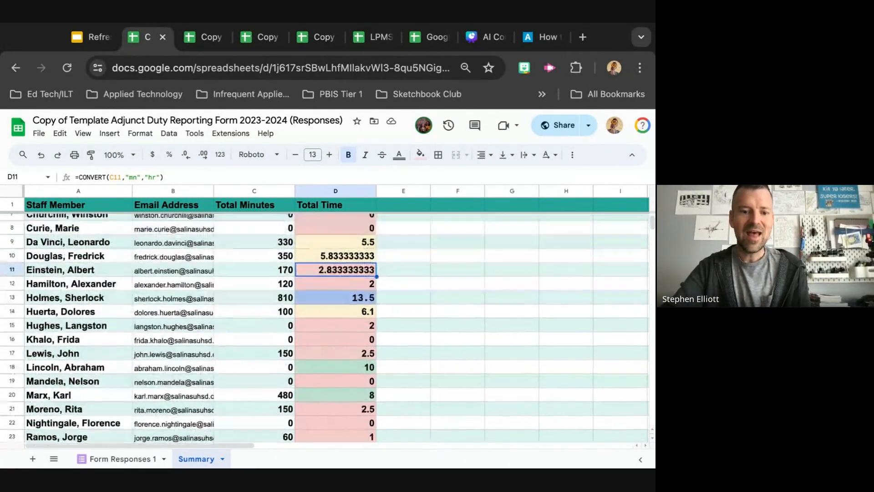
scroll(342, 253, up, 2)
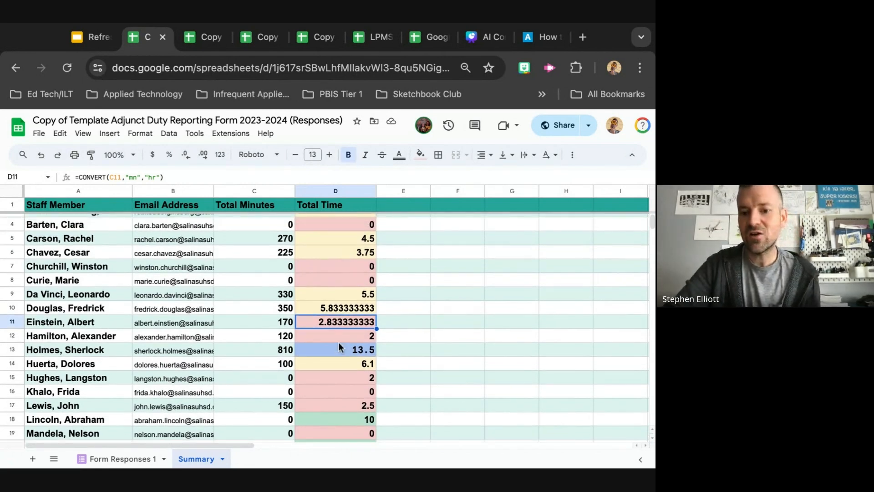
scroll(338, 374, down, 2)
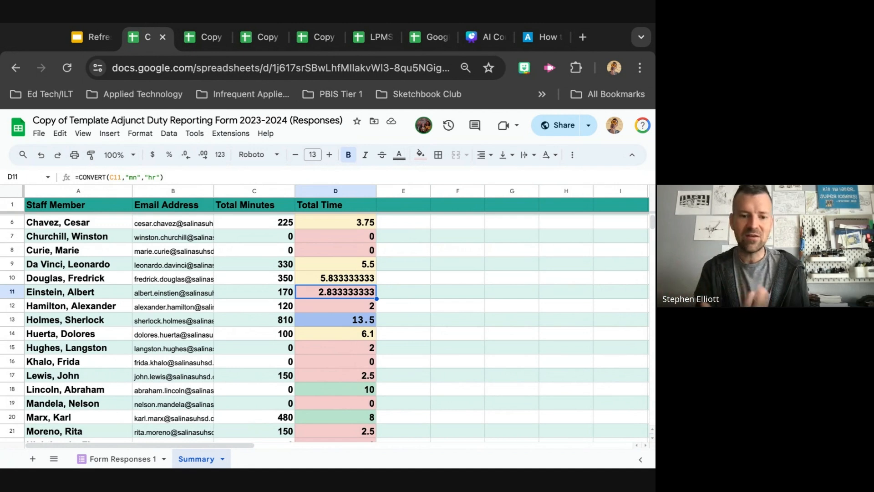
scroll(325, 328, down, 2)
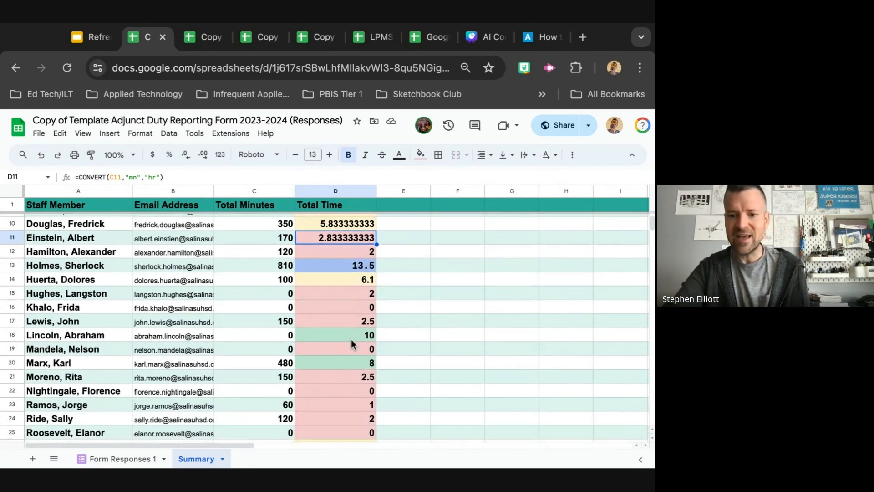
scroll(352, 338, up, 1)
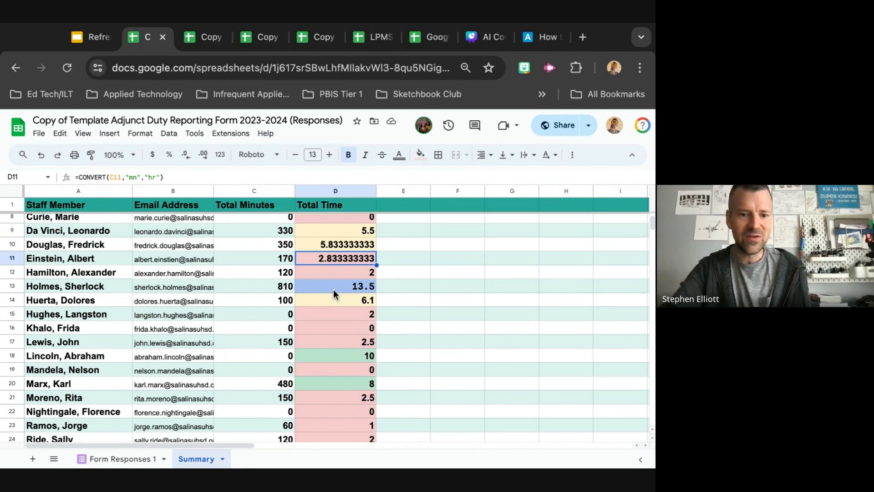
scroll(358, 376, down, 5)
scroll(358, 378, up, 4)
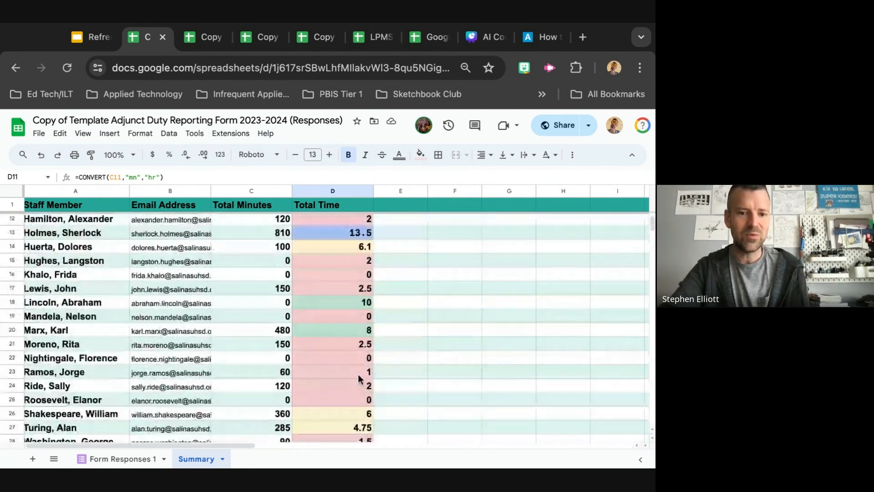
scroll(359, 378, up, 3)
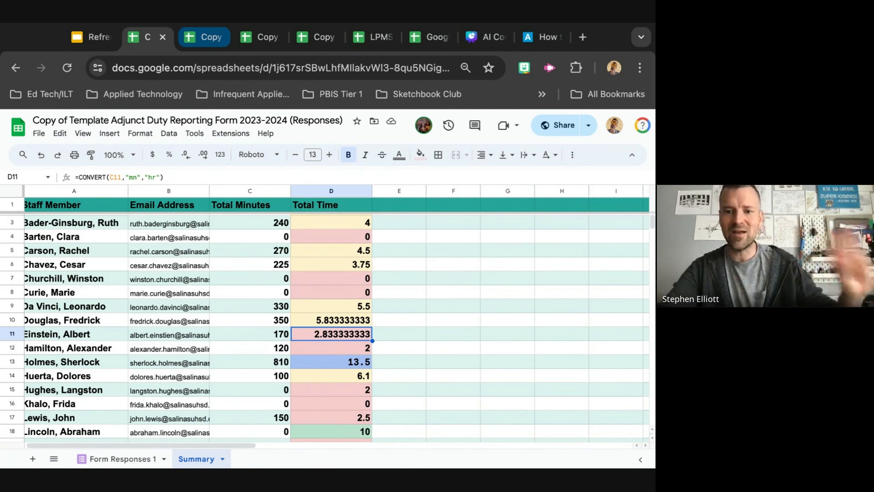
In the Digital Tracker, replace the email in B1 with another staff member's email address
click(204, 37)
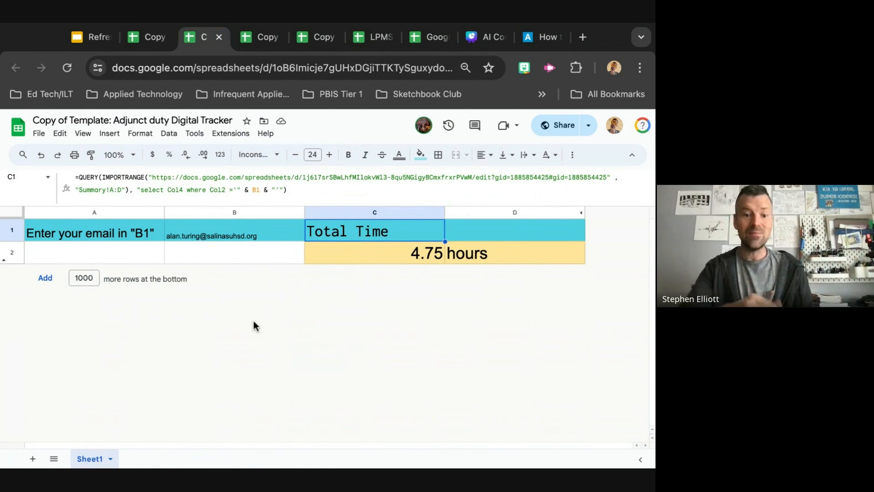
mouse_move(238, 235)
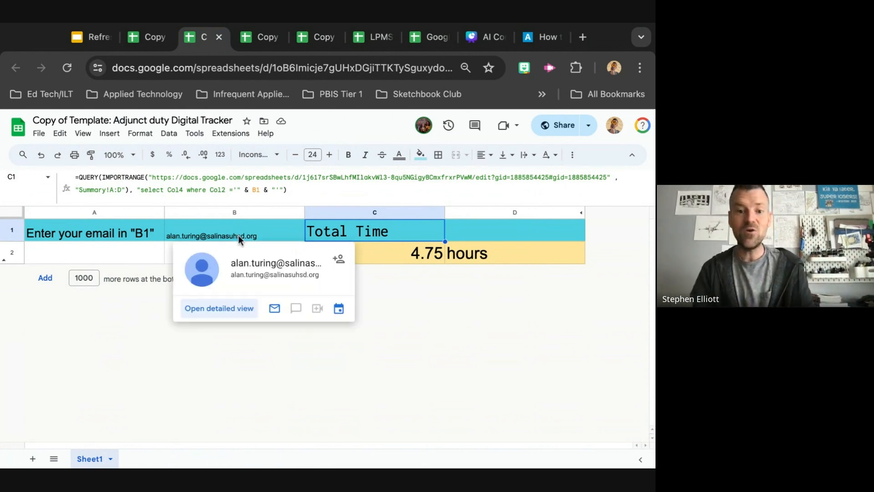
click(223, 237)
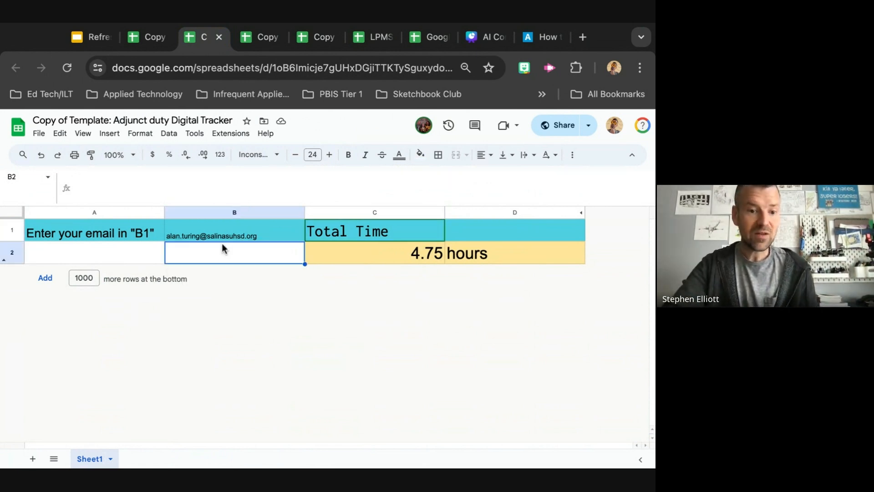
mouse_move(225, 238)
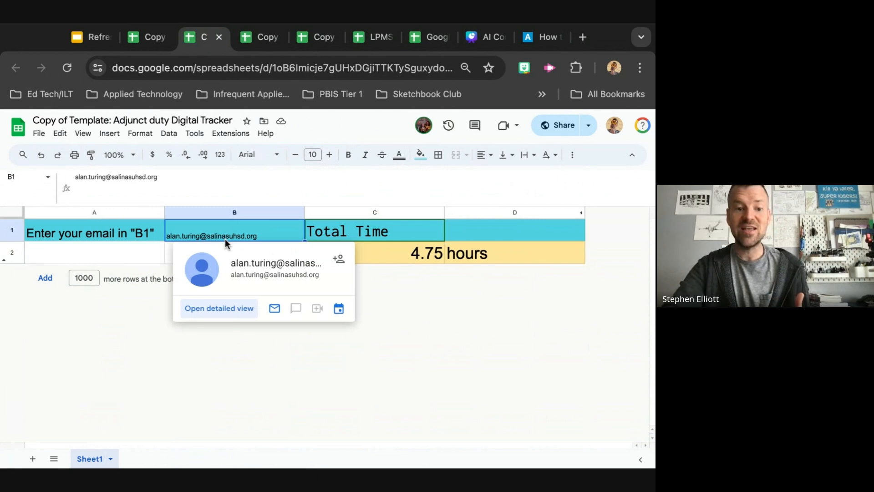
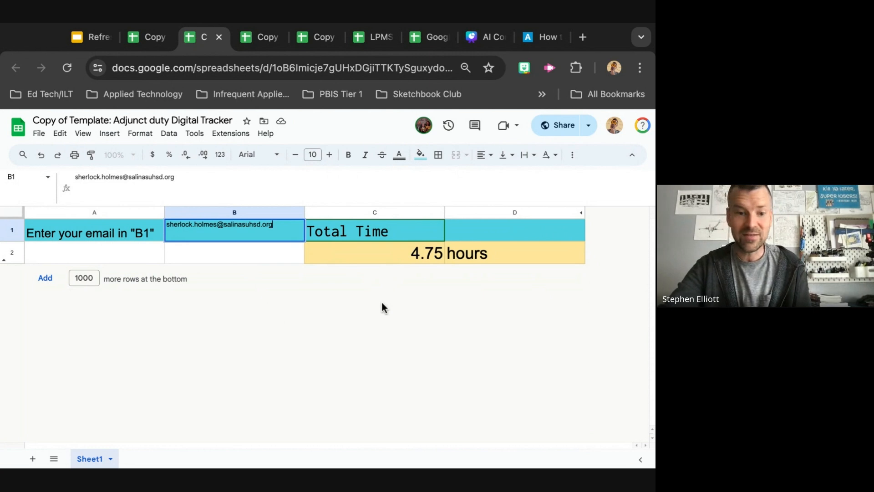
key(Return)
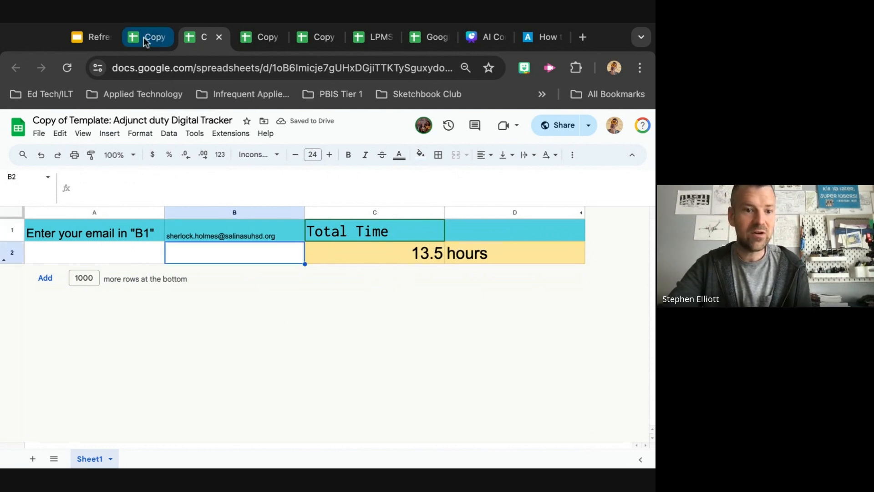
Switch to the responses spreadsheet and select that staff member's row on the Summary sheet
click(172, 40)
scroll(189, 258, down, 1)
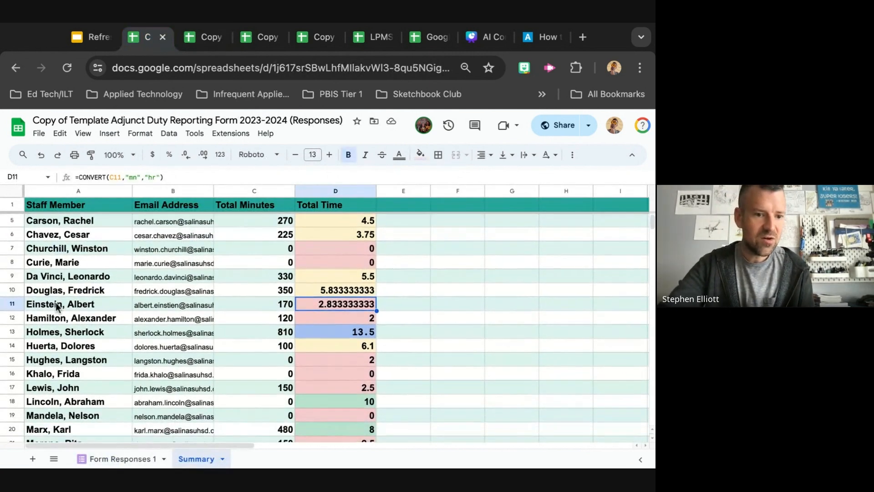
click(12, 332)
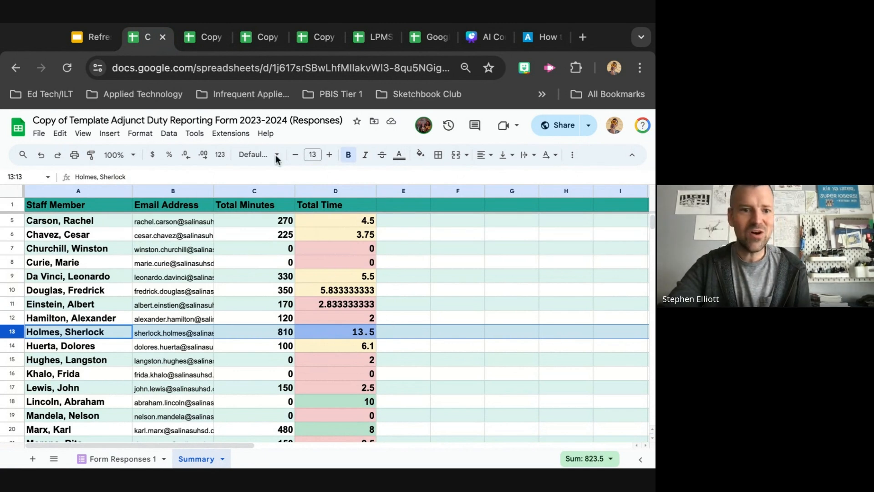
Return to the Digital Tracker and hide column B containing the email
click(195, 36)
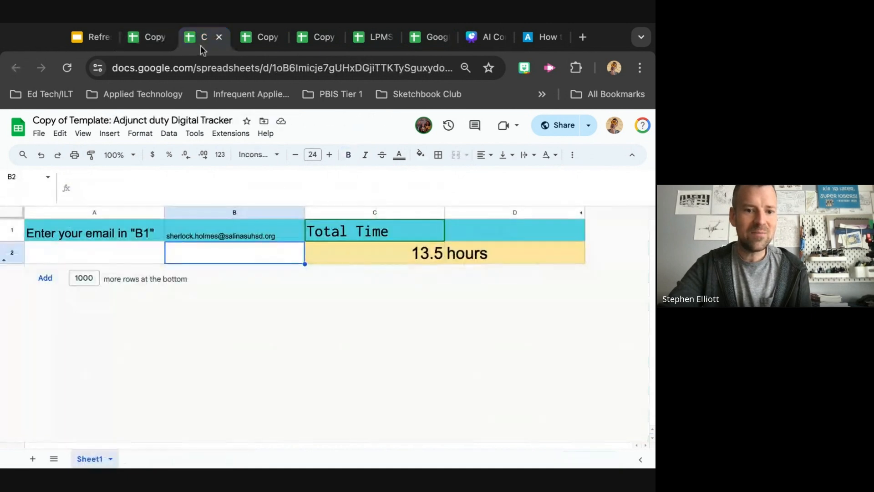
click(208, 215)
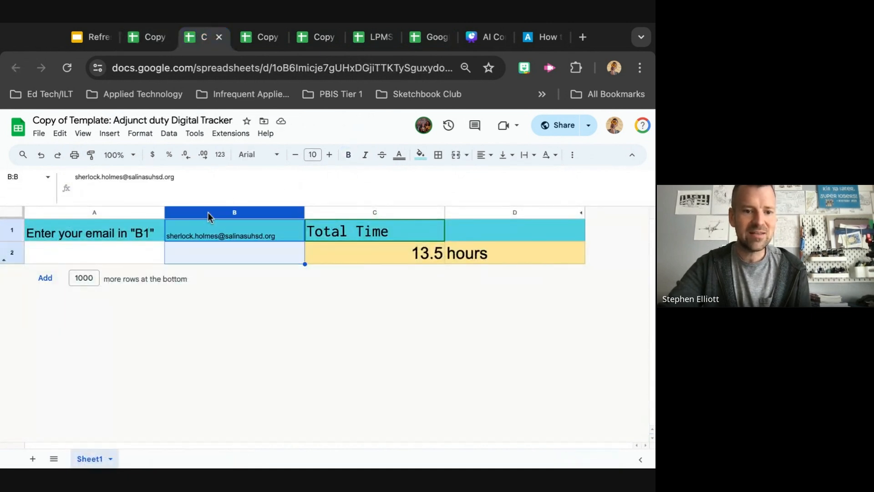
right_click(208, 215)
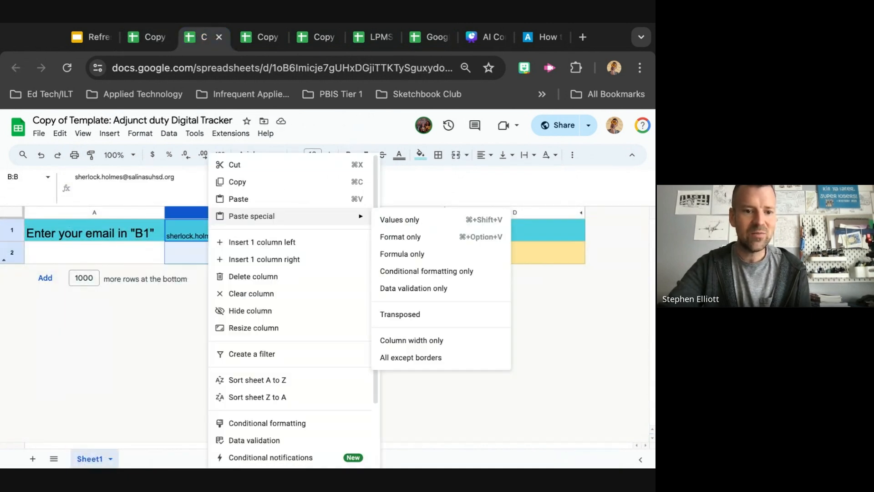
click(271, 311)
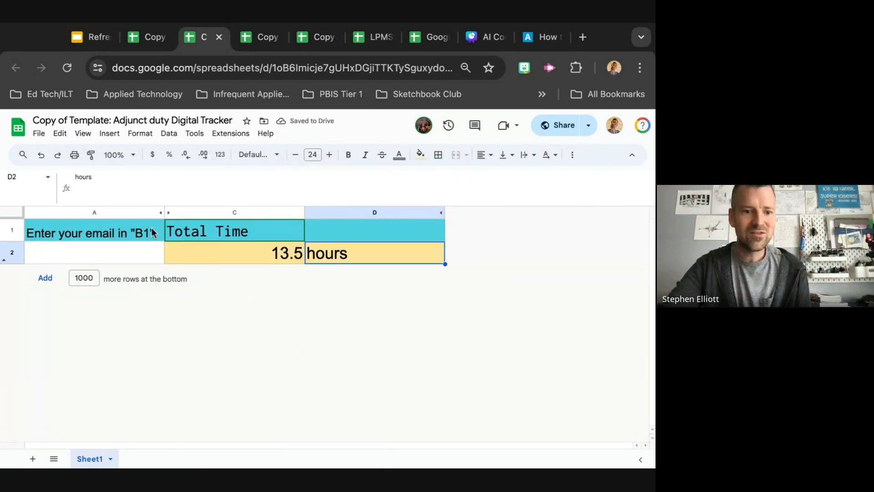
Unhide column B so the email cell is shown again
click(169, 213)
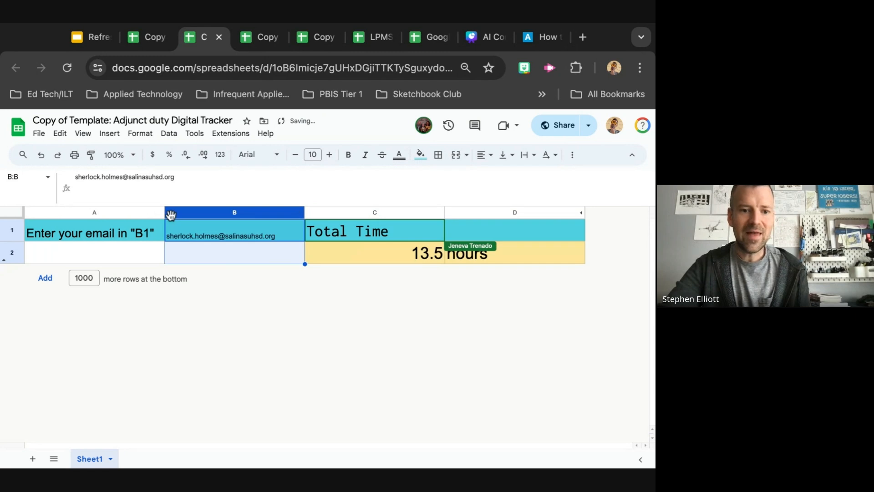
click(244, 253)
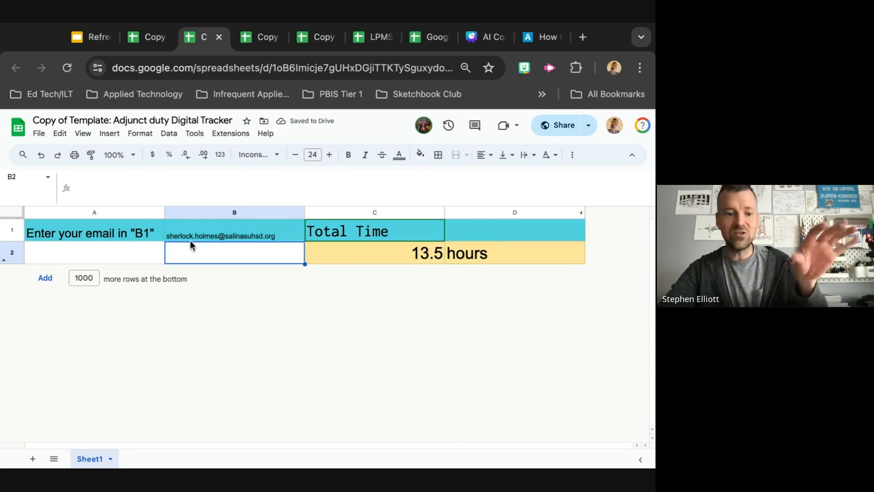
mouse_move(200, 233)
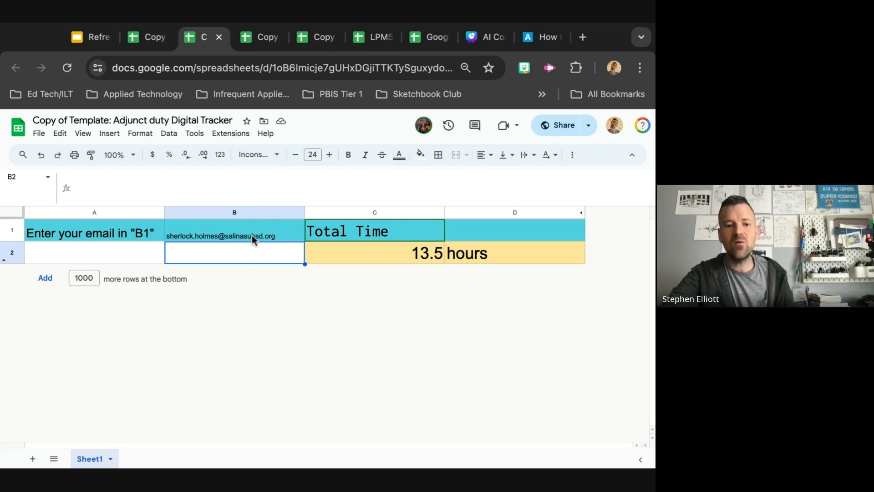
mouse_move(253, 236)
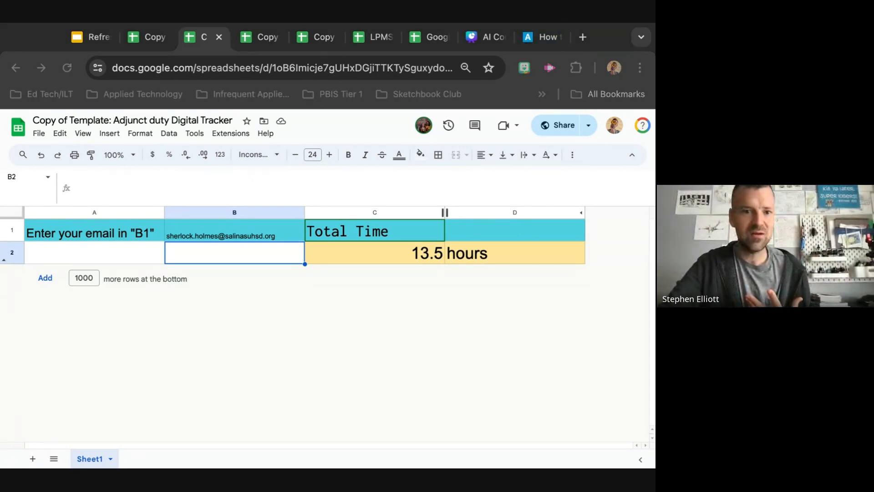
In the presentation, advance to the spreadsheet challenges slide and make a copy of the Time Function Template
click(81, 40)
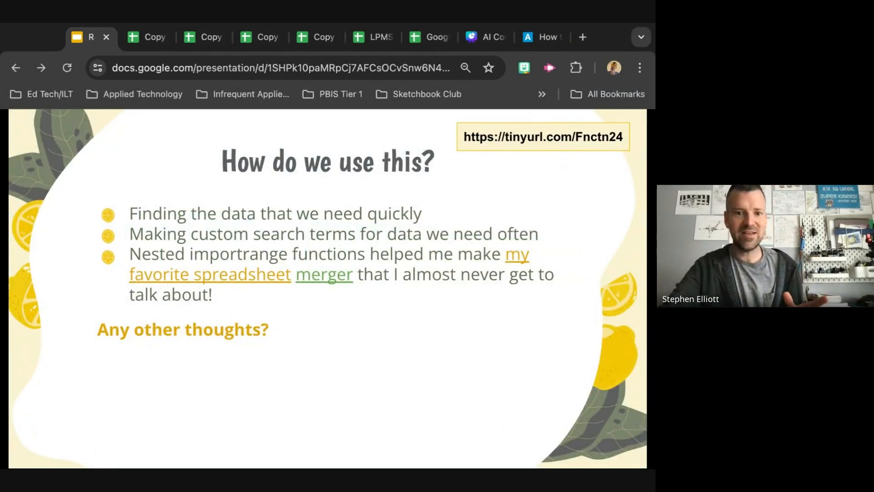
key(Right)
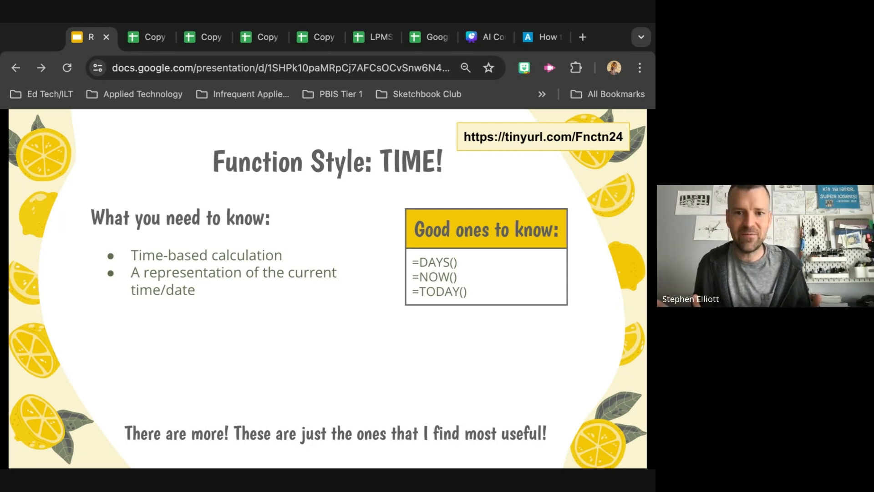
click(288, 337)
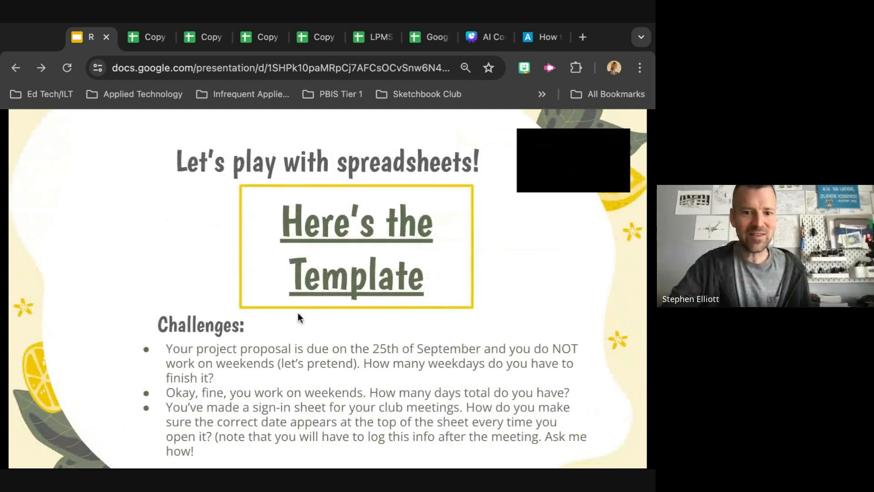
click(337, 250)
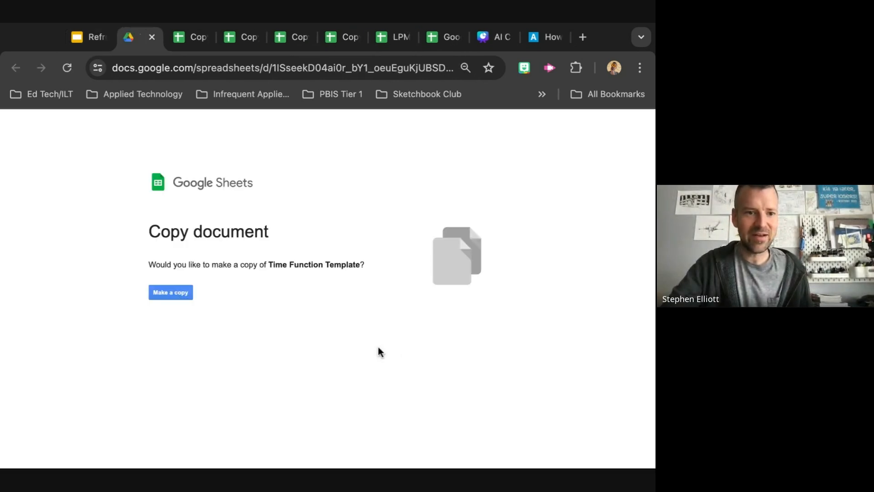
click(178, 291)
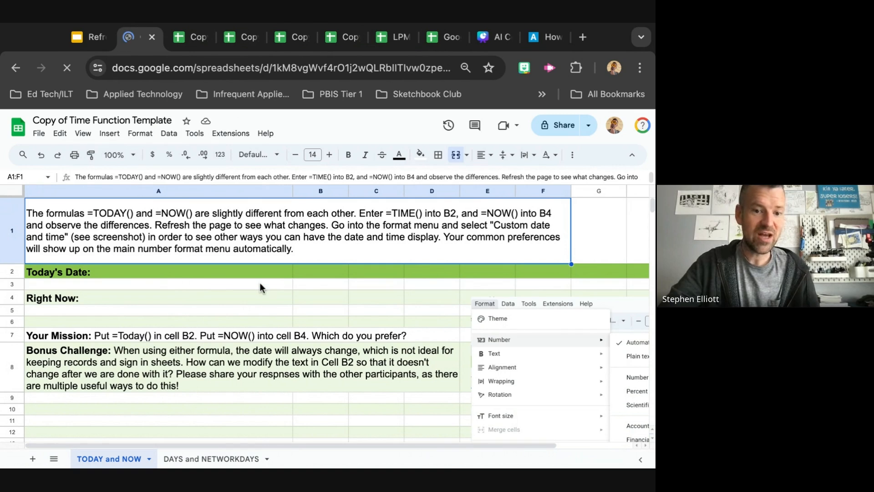
Enter the formula =today() in cell B2 beside Today's Date
click(306, 272)
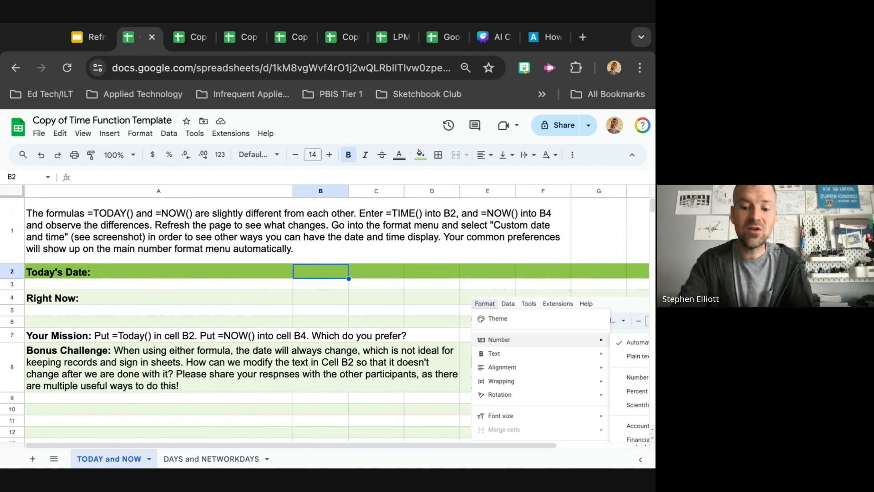
text(=)
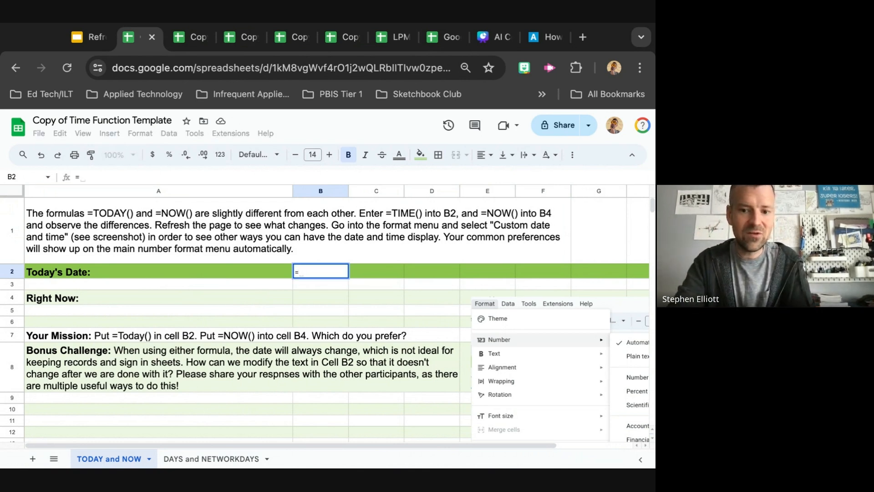
text(today()
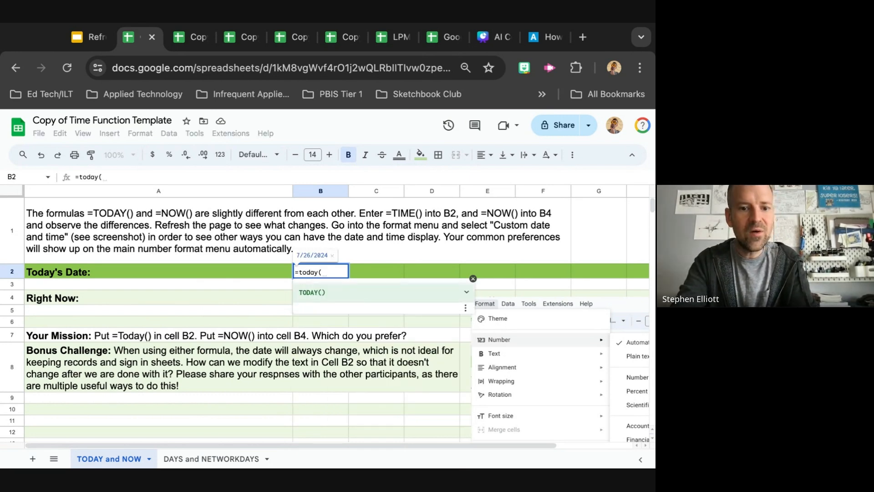
text())
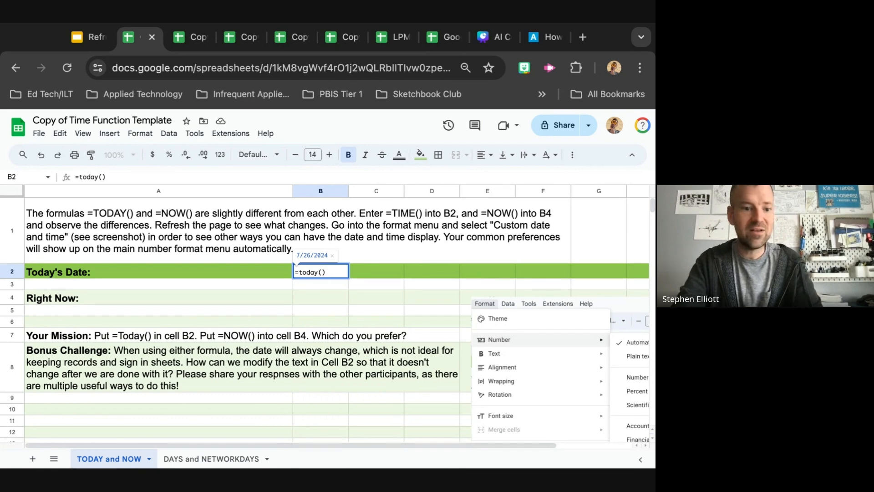
key(Return)
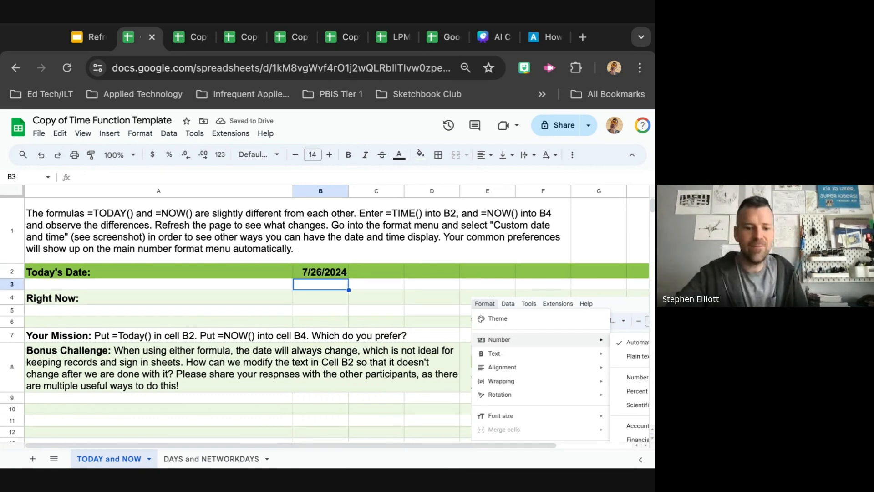
Read the instructions in cell A1 about the TODAY, TIME and NOW formulas
key(Up)
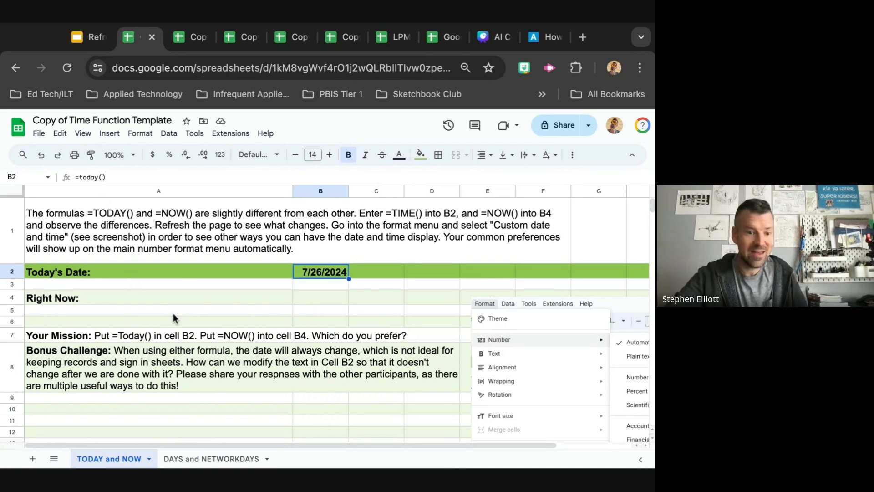
click(326, 299)
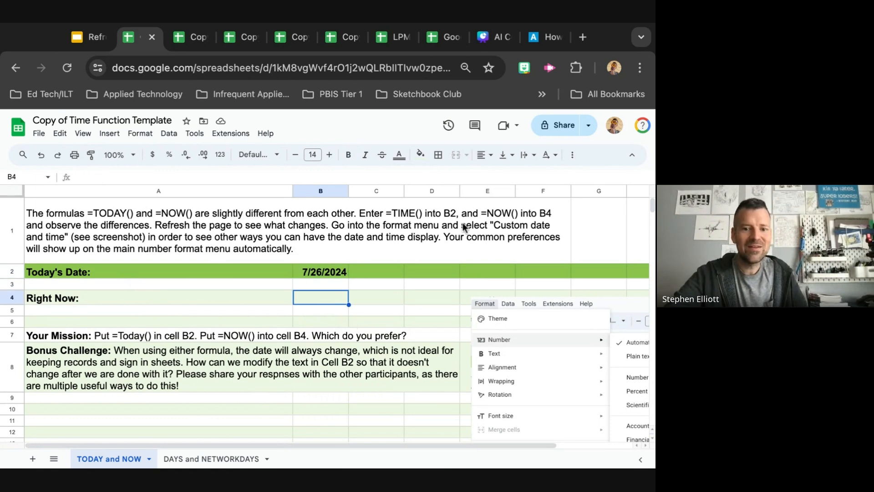
click(482, 215)
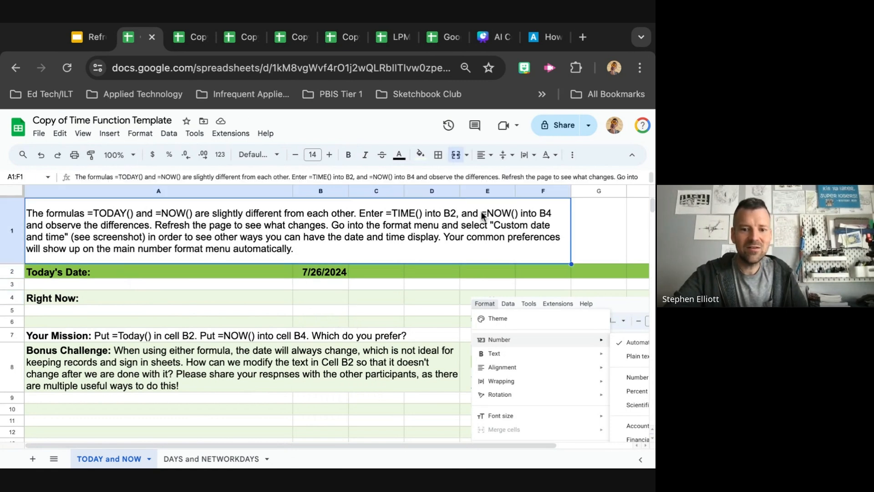
double_click(482, 215)
double_click(507, 204)
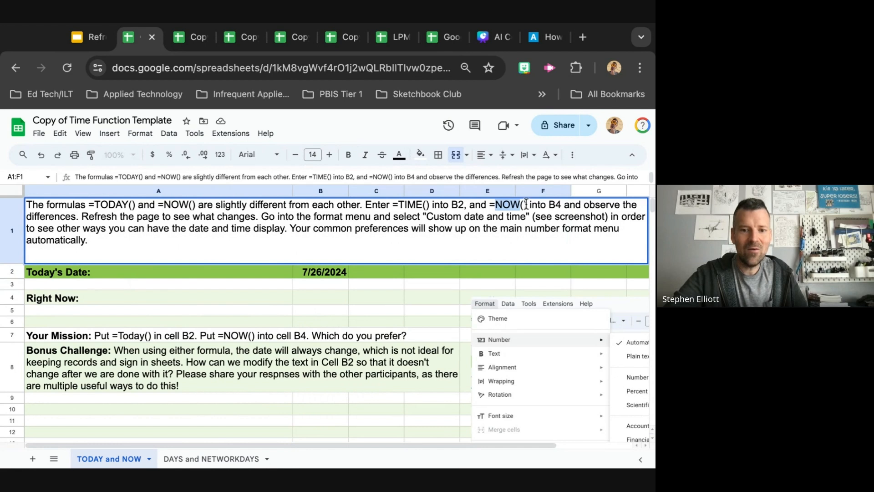
click(526, 204)
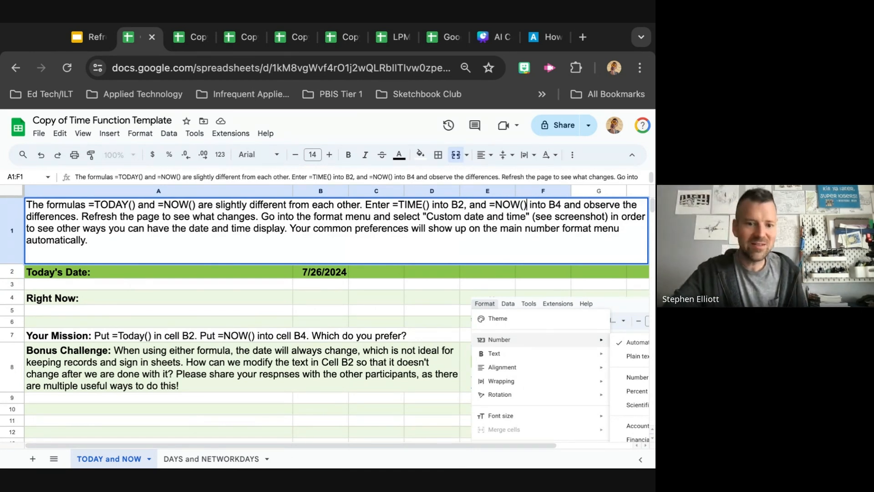
click(332, 427)
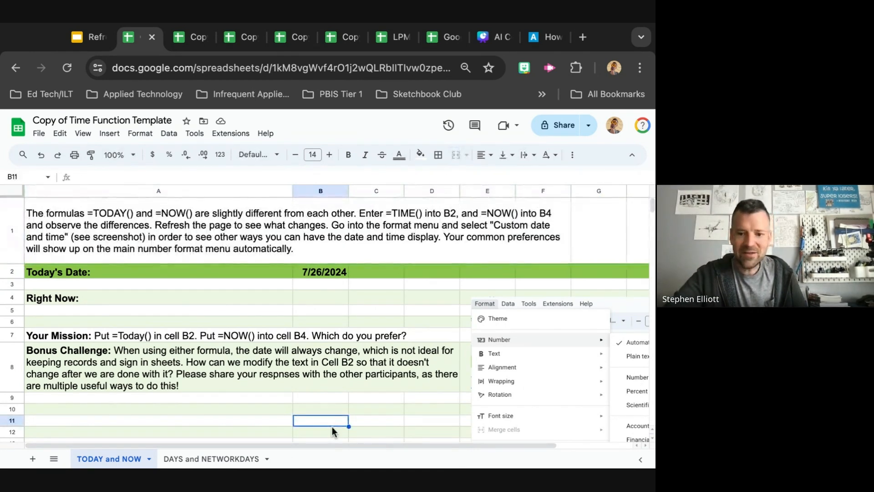
Enter the formula =now() in cell B4 beside Right Now and widen column B
click(330, 296)
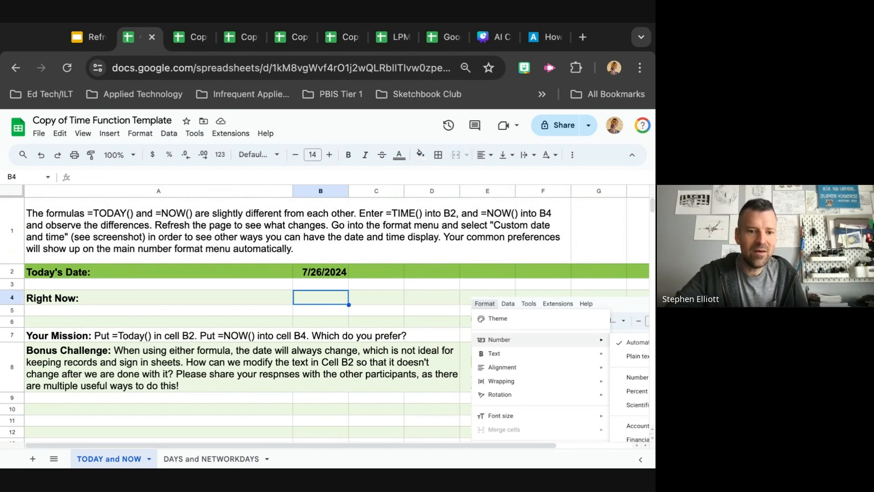
scroll(325, 321, down, 1)
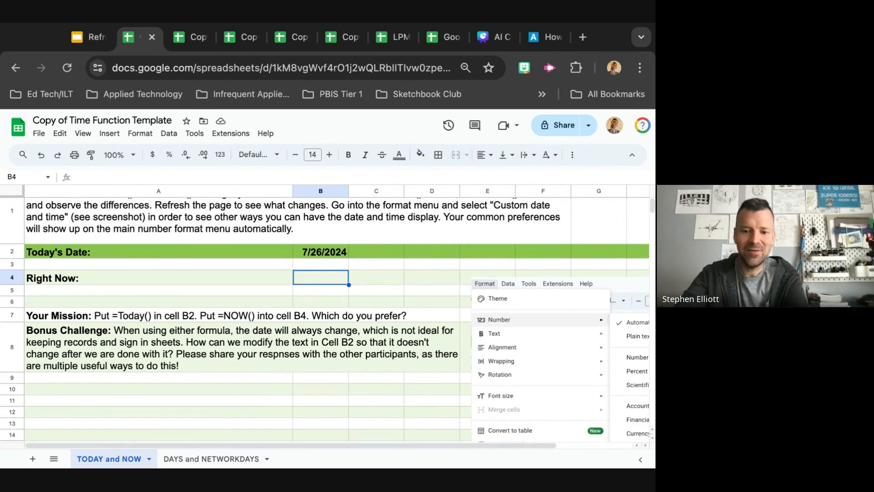
text(=now)
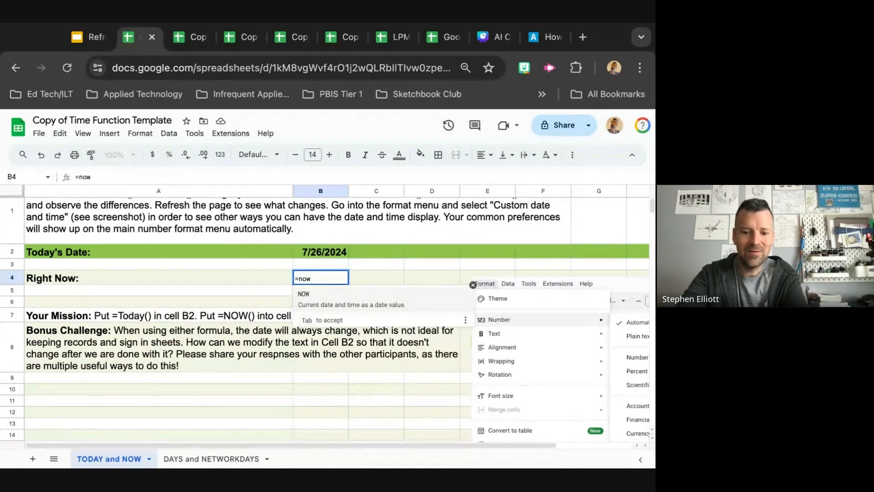
text(())
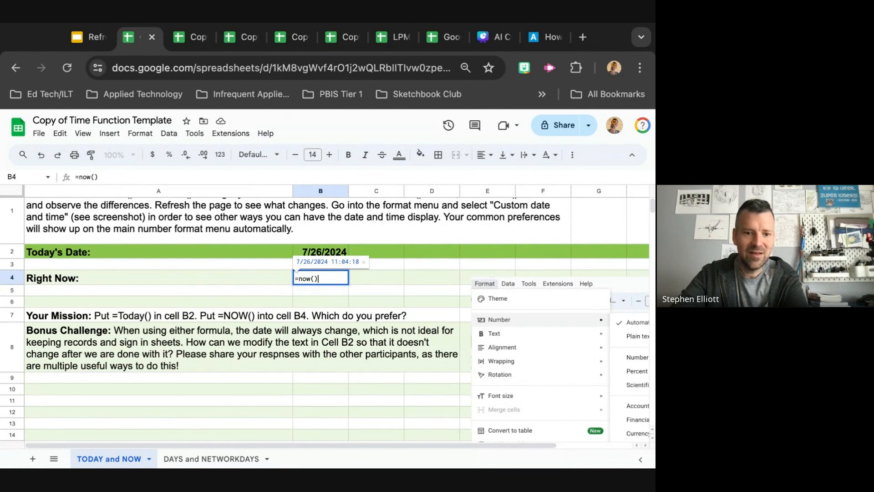
key(Return)
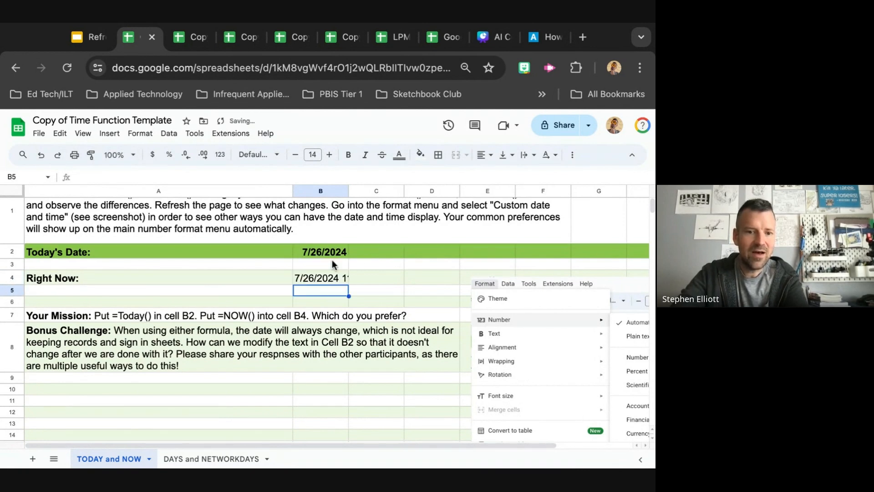
drag(348, 190, 422, 190)
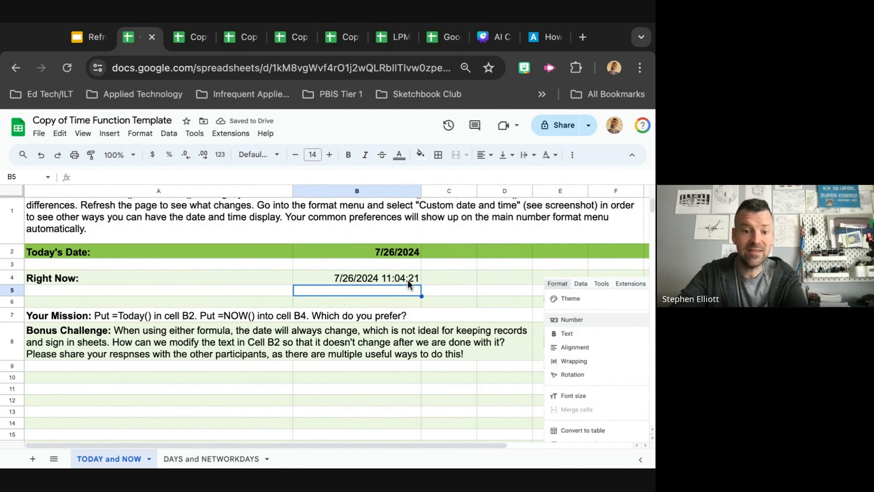
Apply the custom date format "August 5, 1930" (Month, Day, Year) to cell B4
click(381, 278)
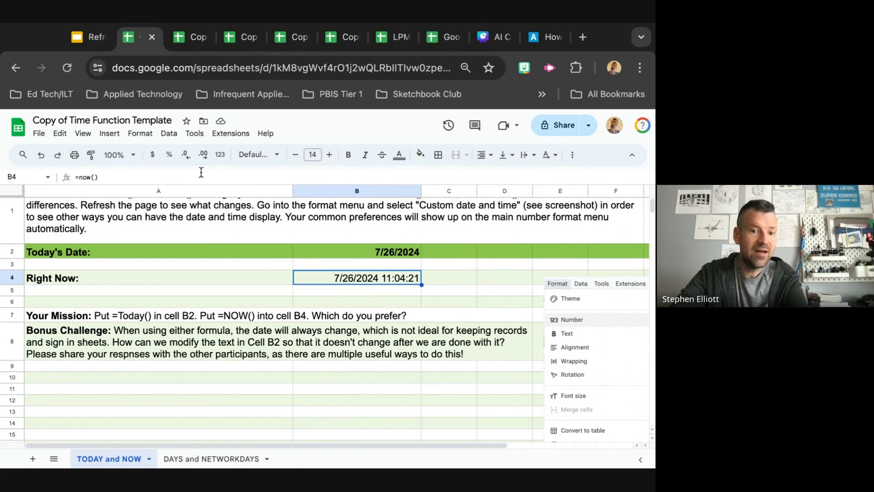
click(220, 154)
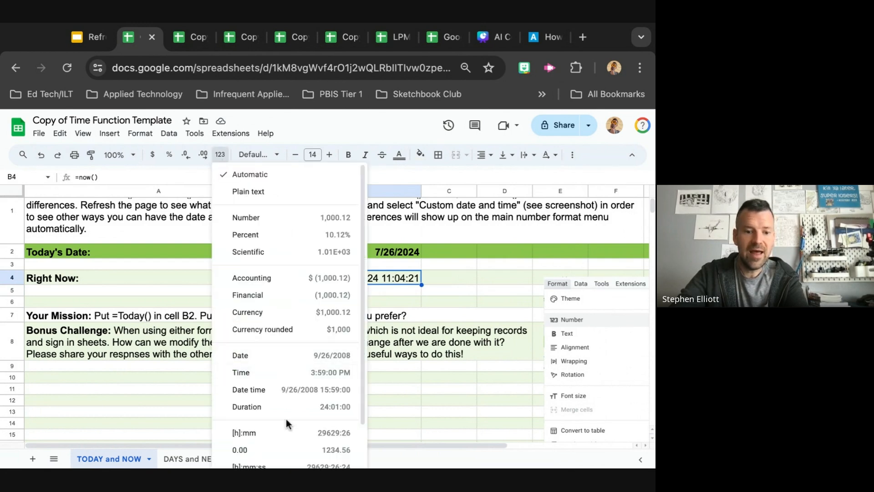
scroll(287, 423, down, 1)
scroll(287, 423, down, 1)
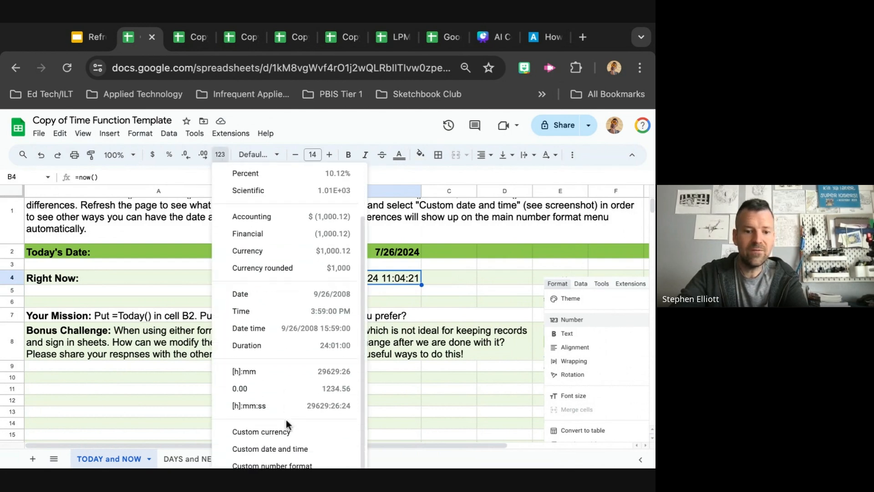
click(287, 450)
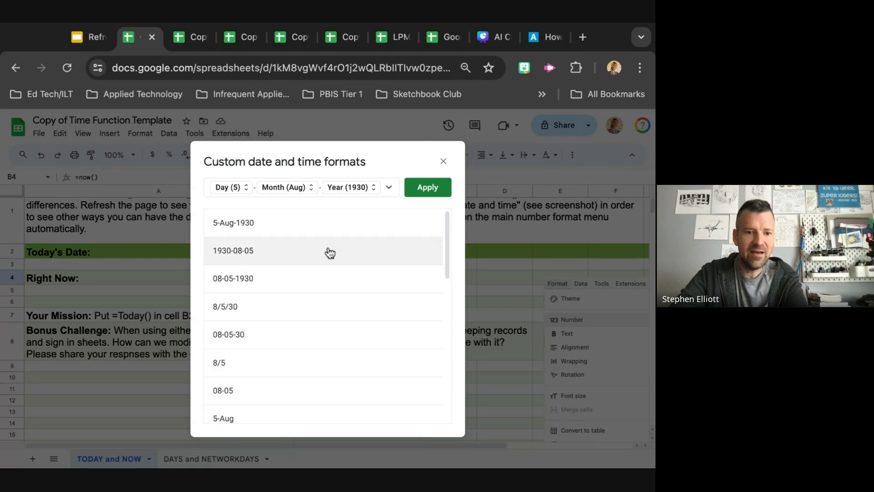
scroll(346, 260, down, 3)
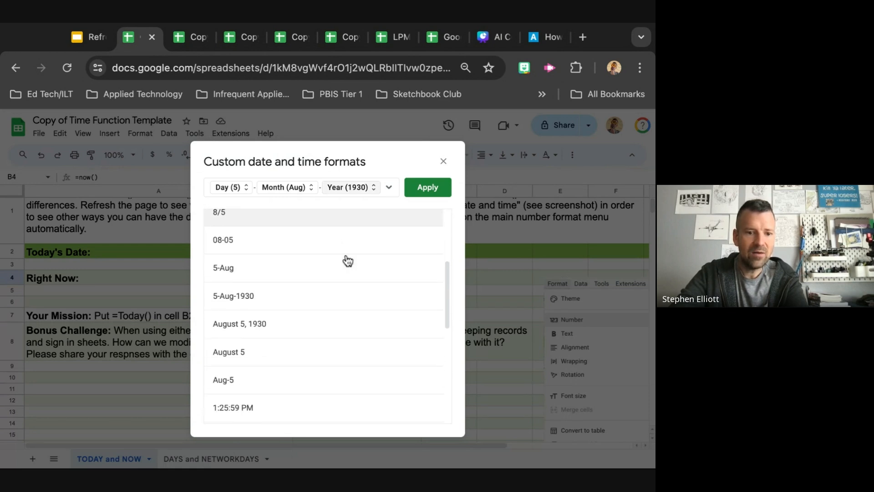
scroll(347, 261, down, 1)
click(336, 290)
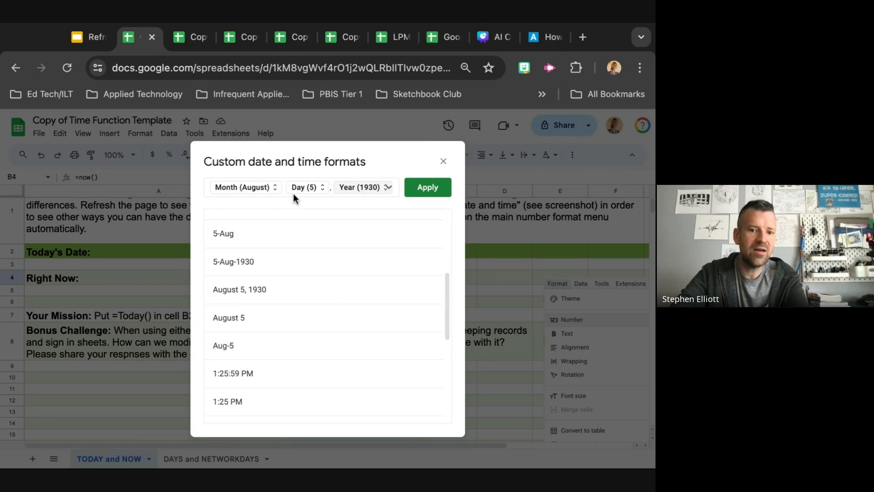
click(419, 195)
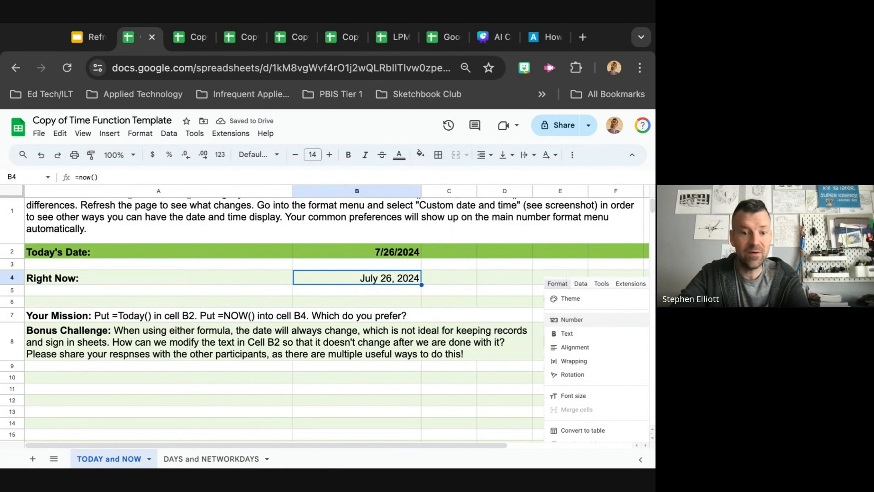
Apply the custom date format "Tuesday, August 5, 1930" (Day, Month, Day, Year) to cell B2
click(354, 253)
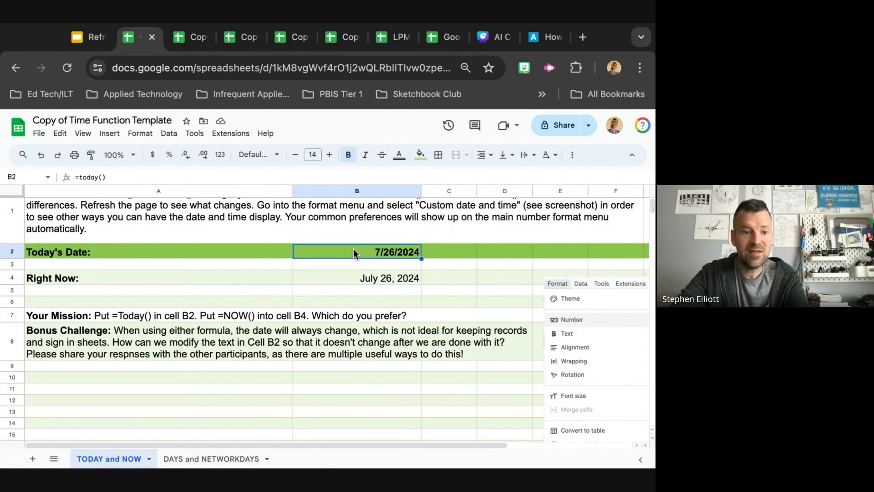
click(221, 155)
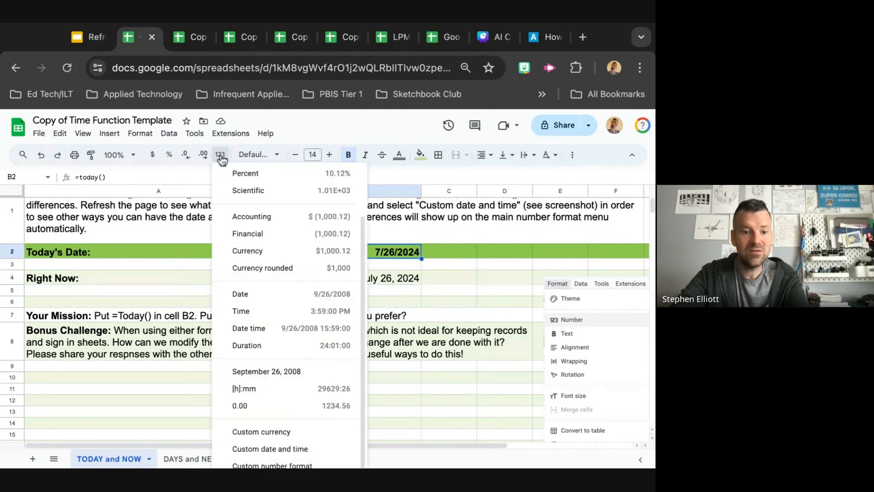
click(291, 448)
scroll(301, 337, down, 5)
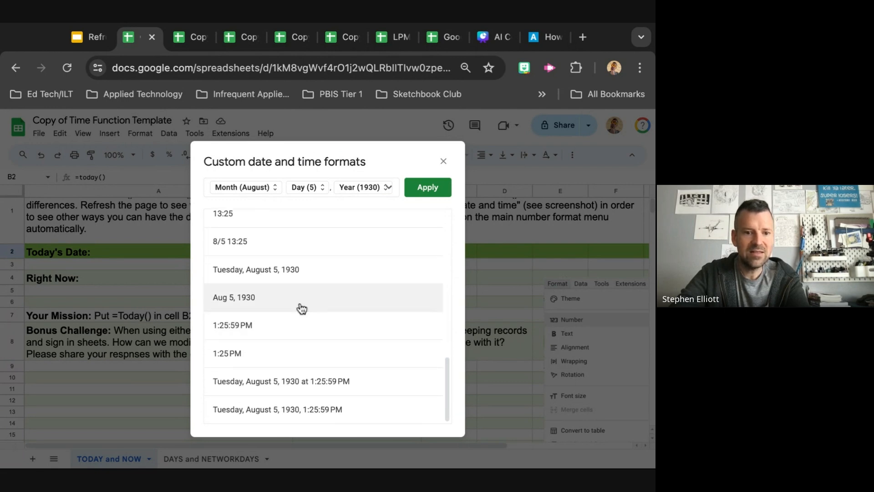
click(303, 279)
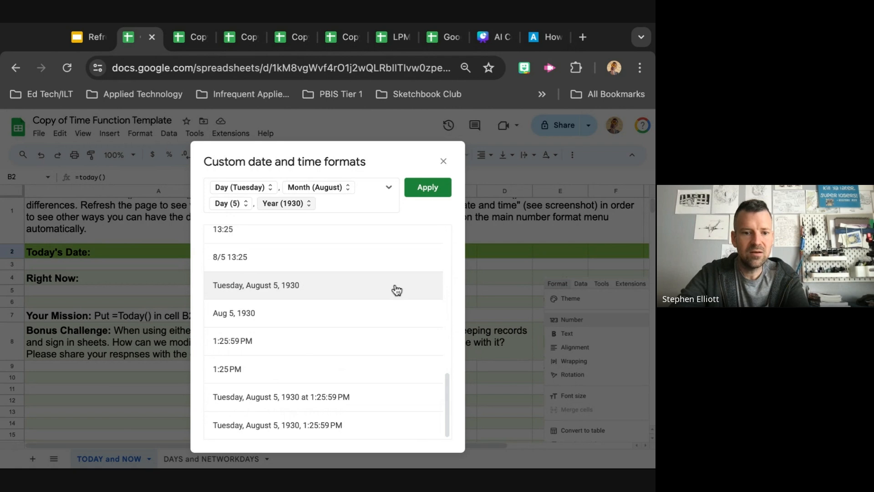
click(433, 188)
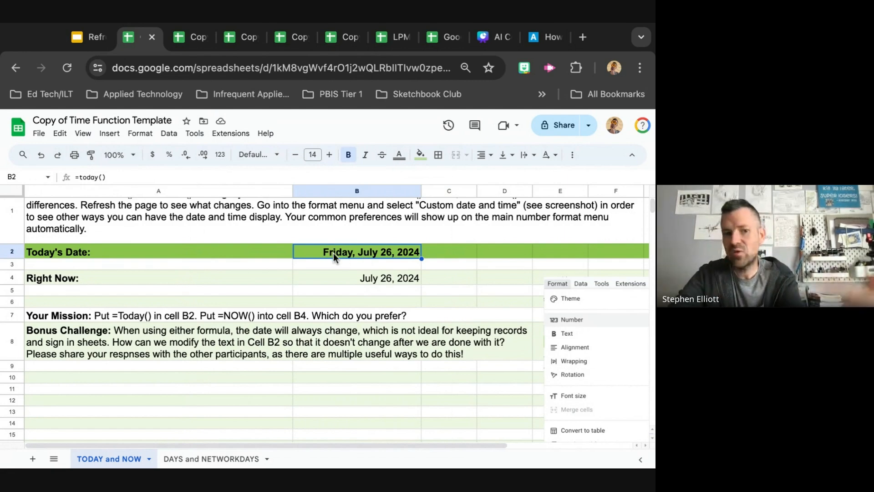
Open the DAYS and NETWORKDAYS sheet and examine its instructions, the date cells and the holiday table
click(218, 459)
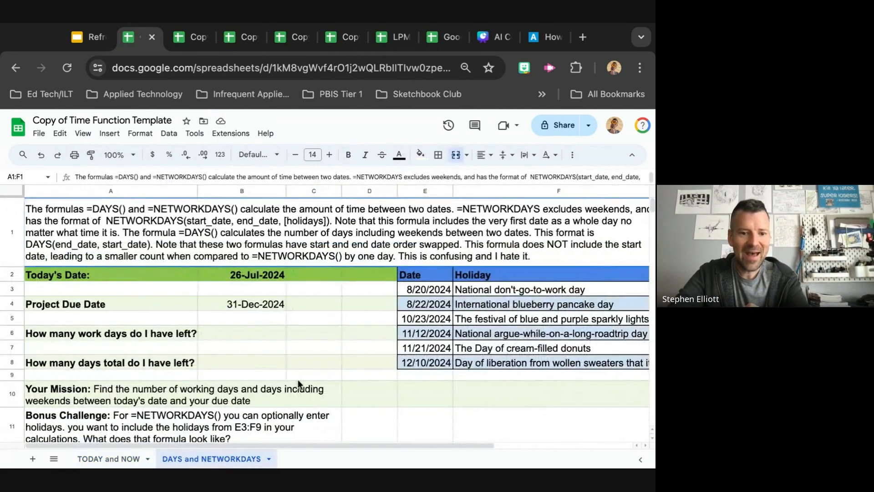
scroll(297, 379, down, 3)
scroll(298, 378, up, 2)
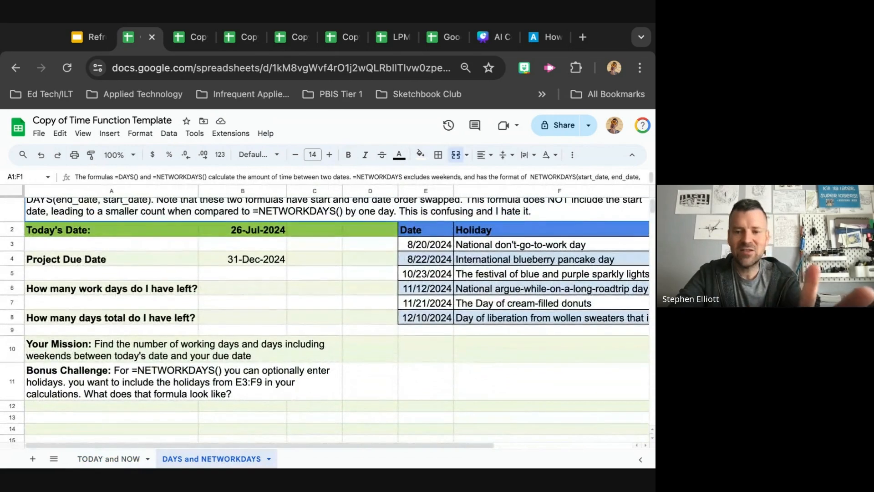
scroll(298, 379, down, 1)
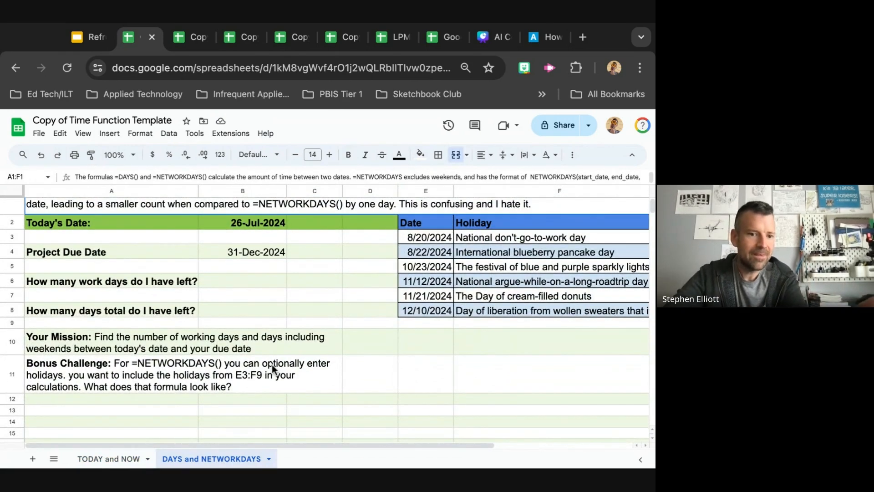
click(236, 222)
scroll(236, 222, up, 3)
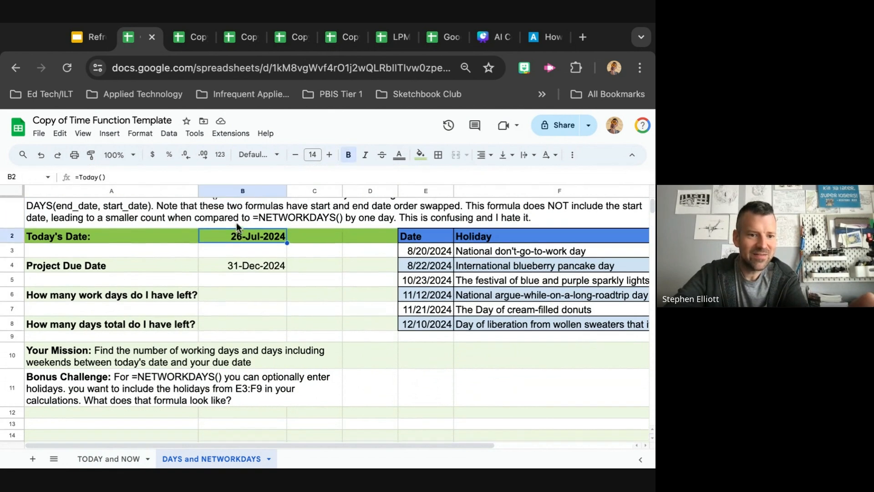
click(246, 302)
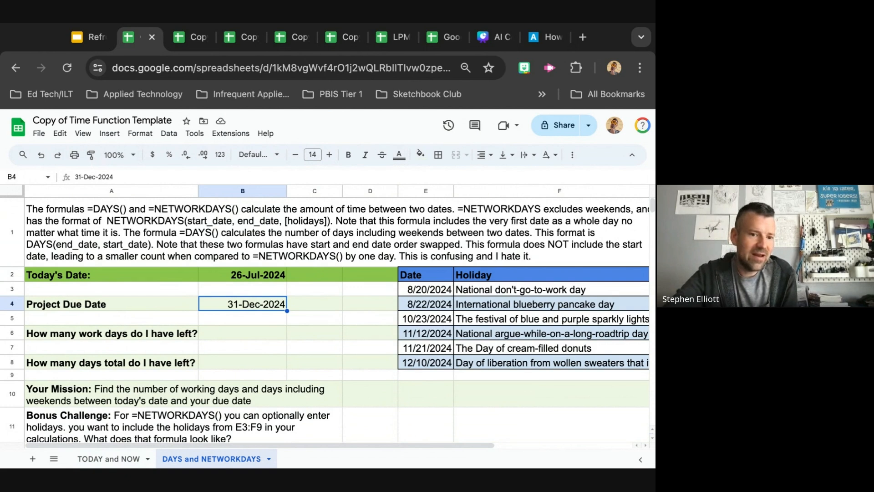
click(250, 332)
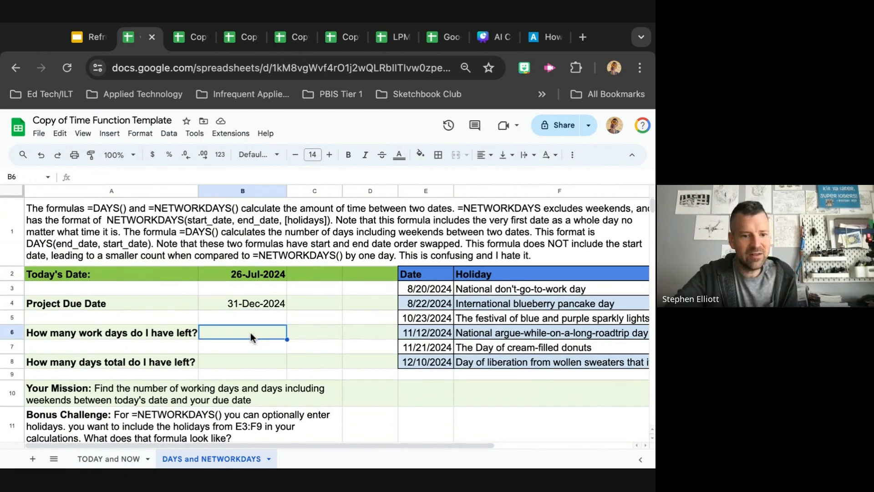
scroll(251, 332, down, 1)
scroll(244, 356, down, 1)
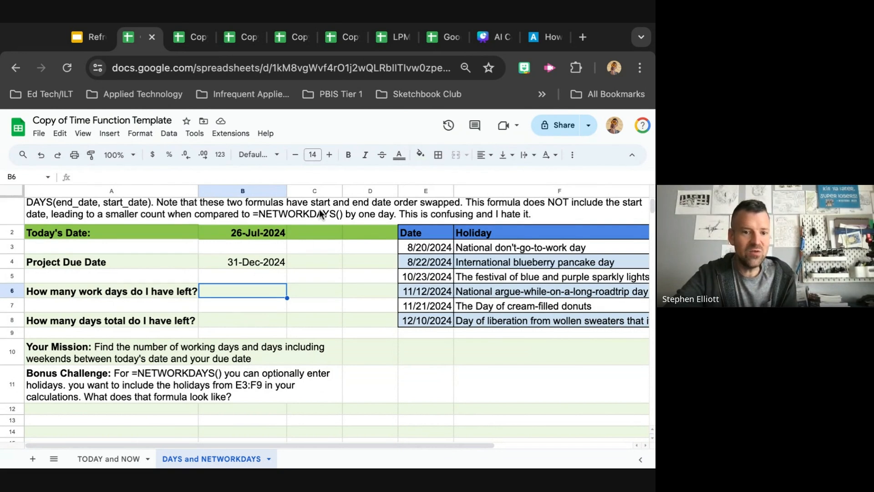
scroll(287, 245, up, 1)
Enter the formula =Days(B4, B2) in cell B8 beside How many days total do I have left?
click(248, 344)
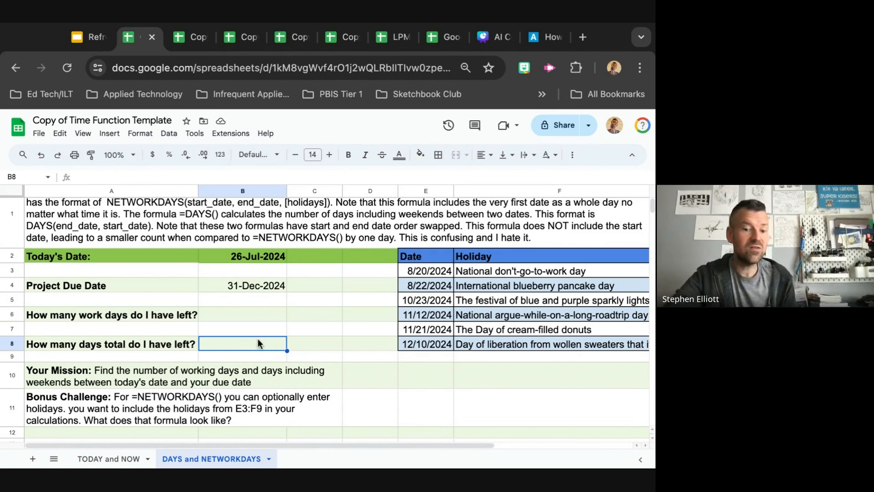
text(=Days)
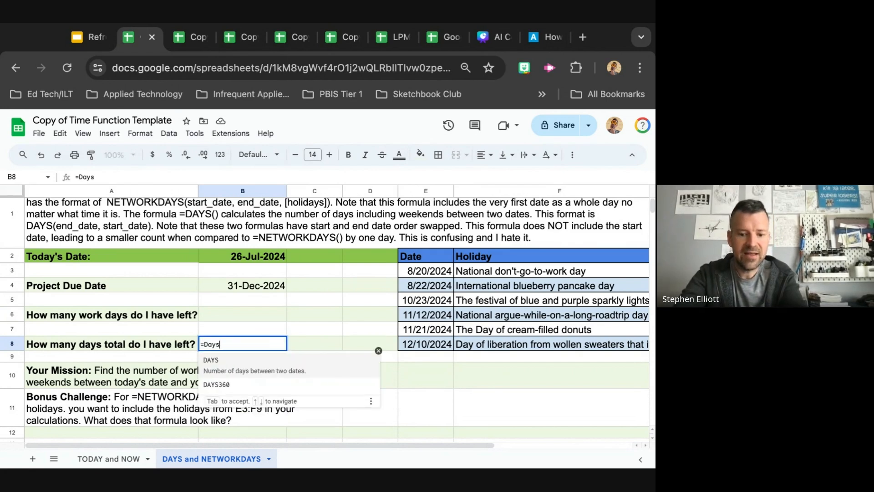
text(9)
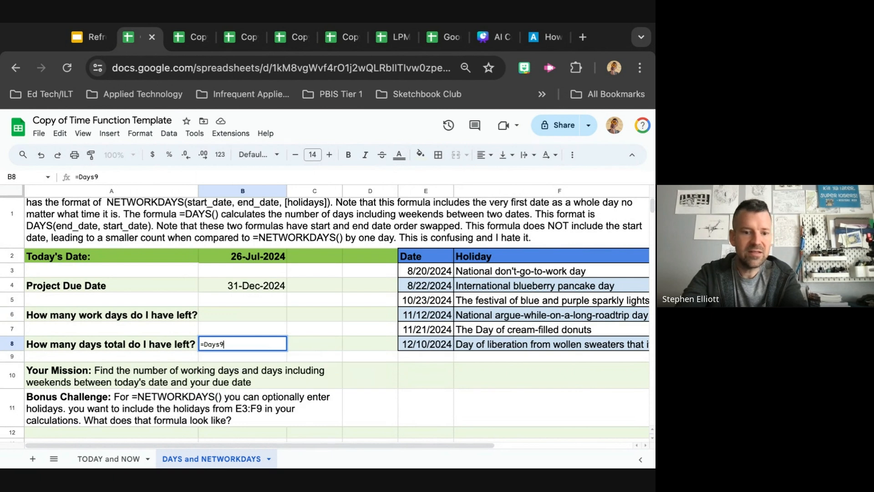
key(BackSpace)
text(()
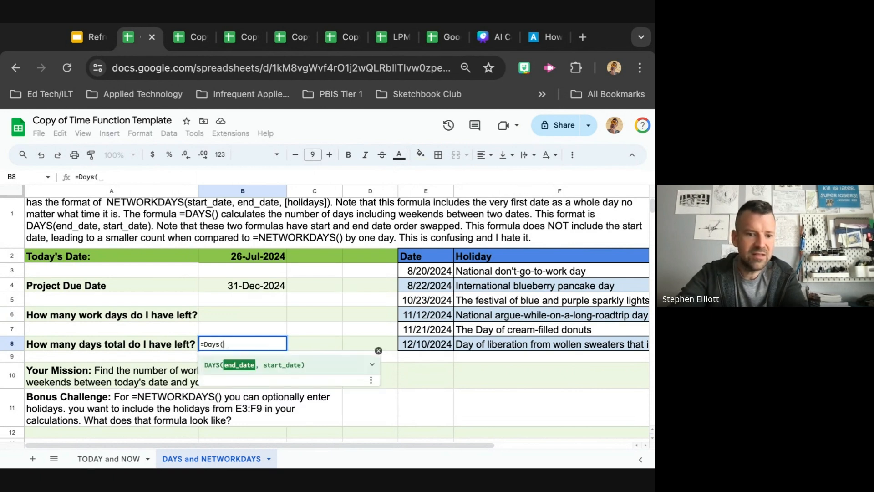
click(238, 285)
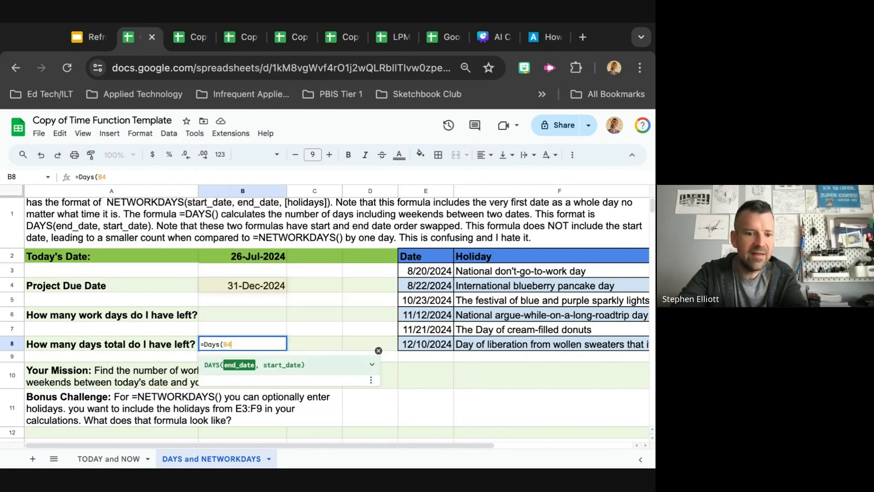
text(,)
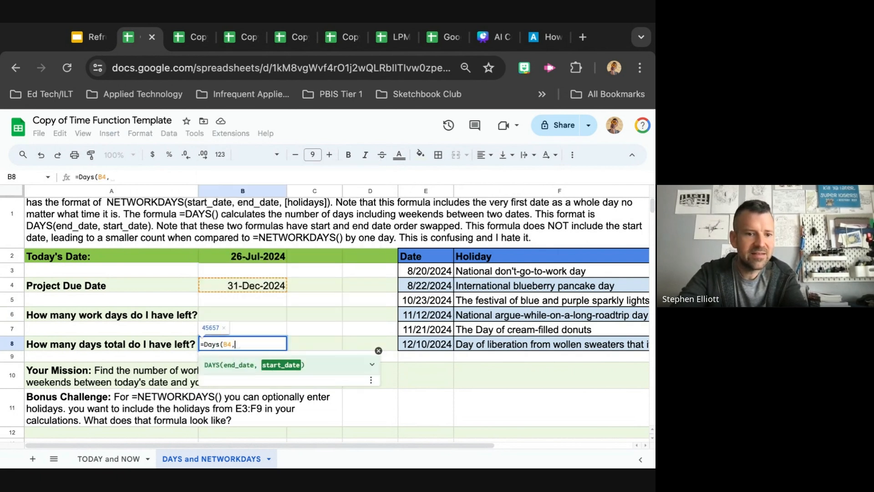
text( B2))
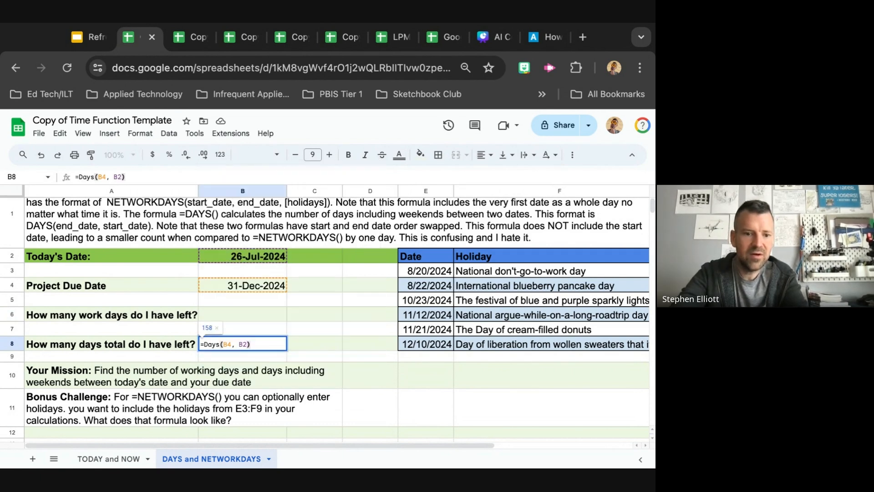
key(Return)
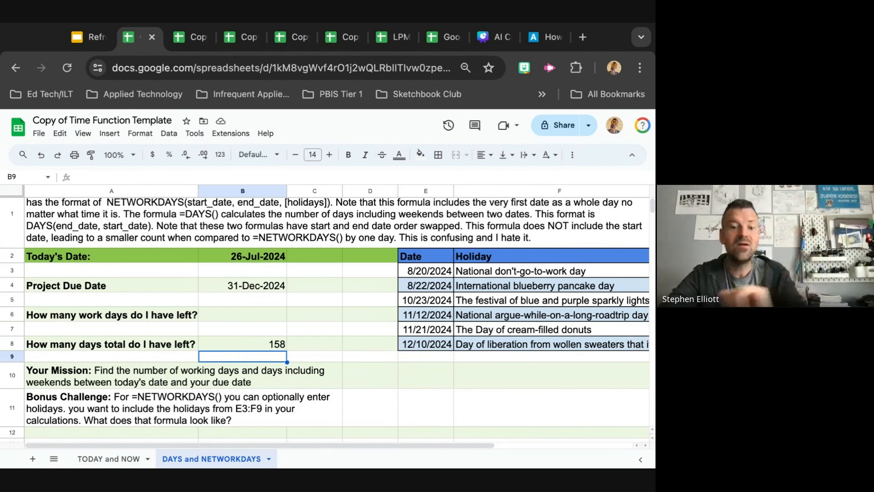
Enter =NETWORKDAYS(B2, B4, E3:E8) in cell B6, using the holiday dates E3:E8 as the holidays argument
click(257, 319)
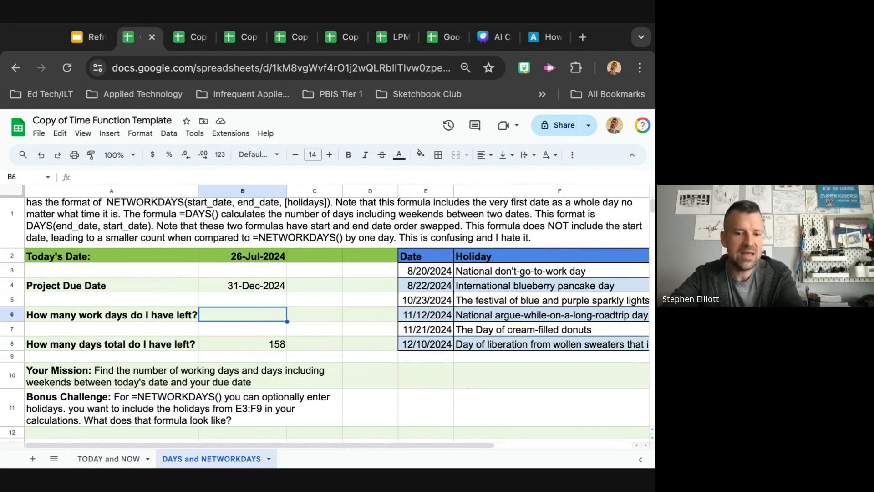
text(=)
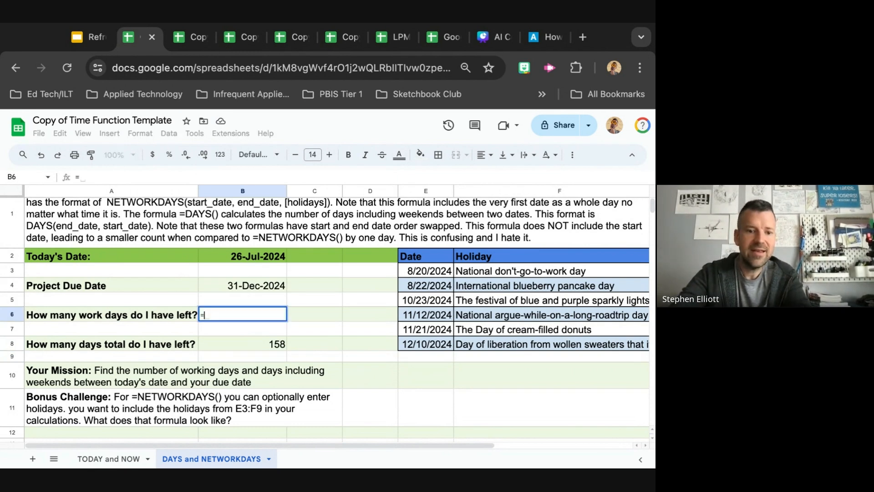
text(NETWORKDAYS()
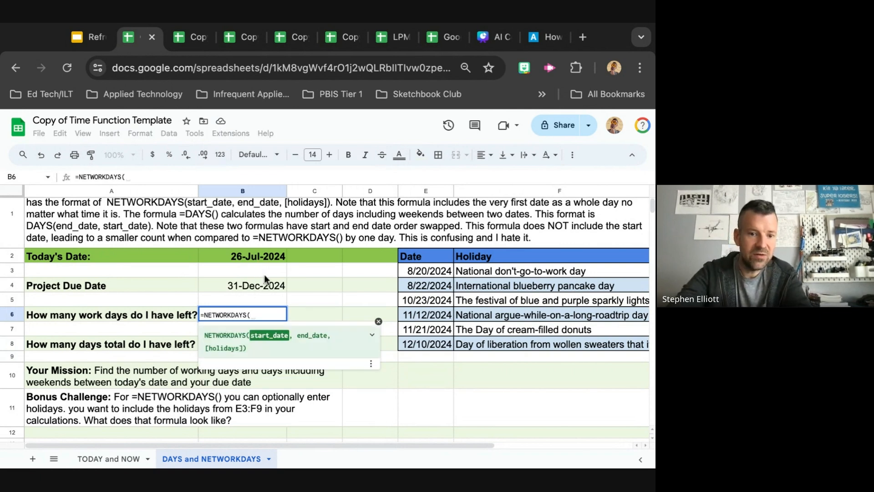
text(B2,)
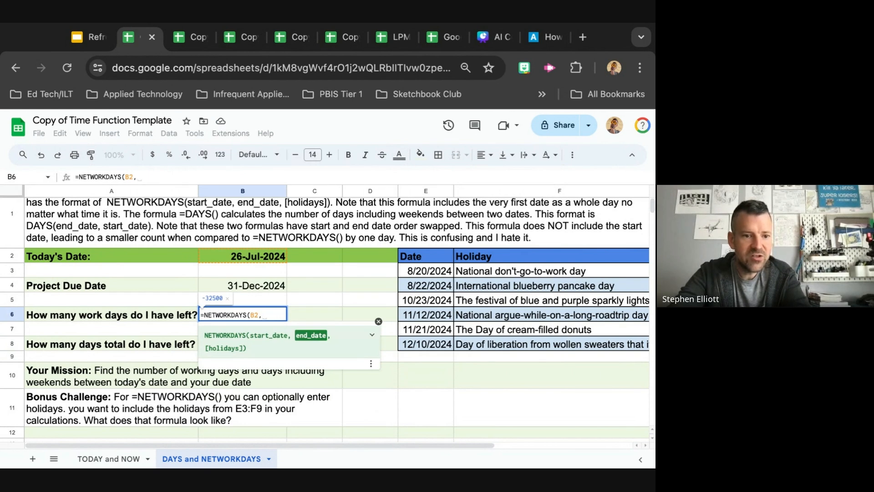
text( B4)
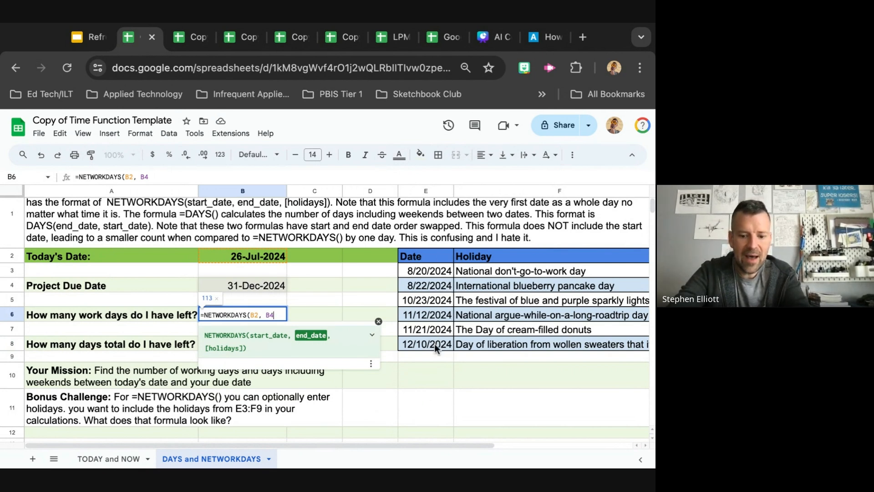
text(,)
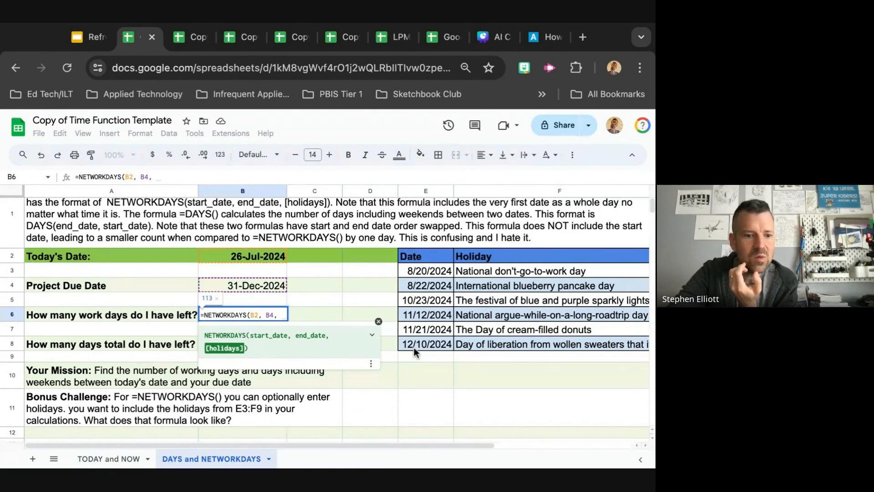
text(E)
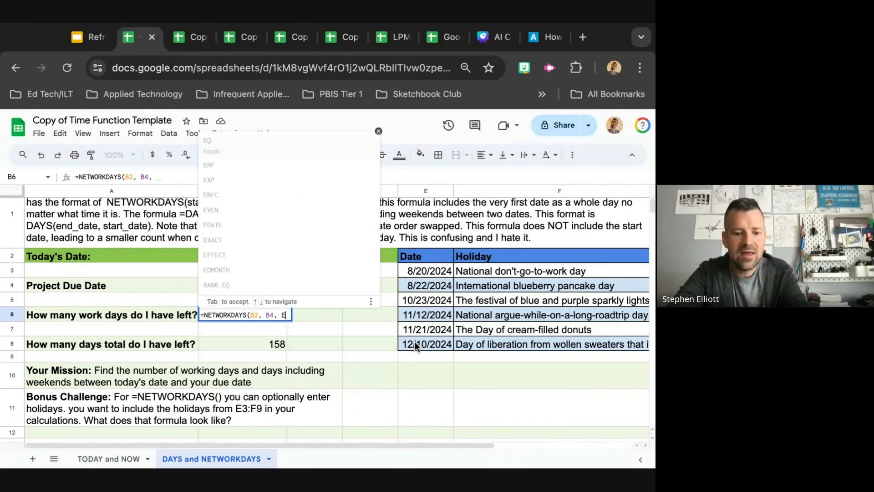
text(3:)
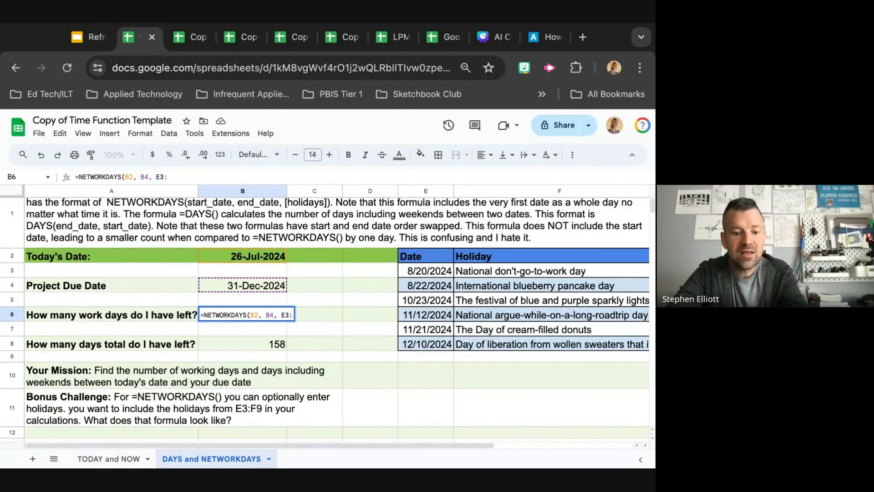
text(E6)
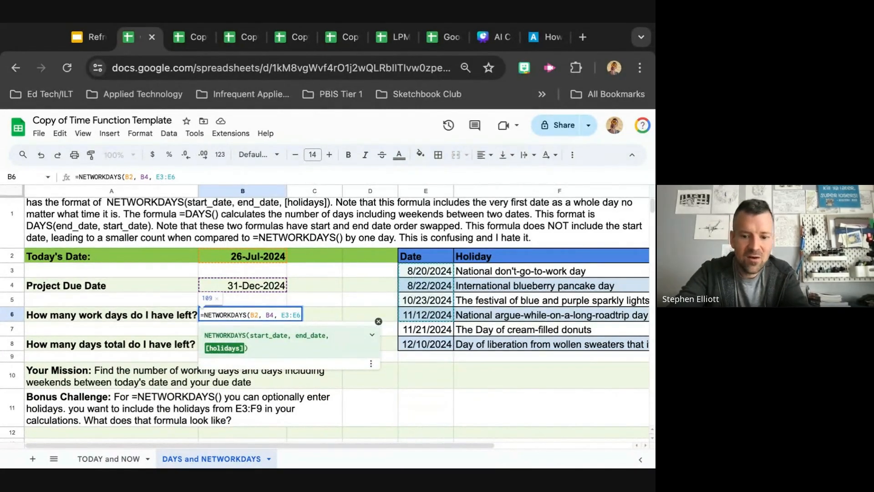
text())
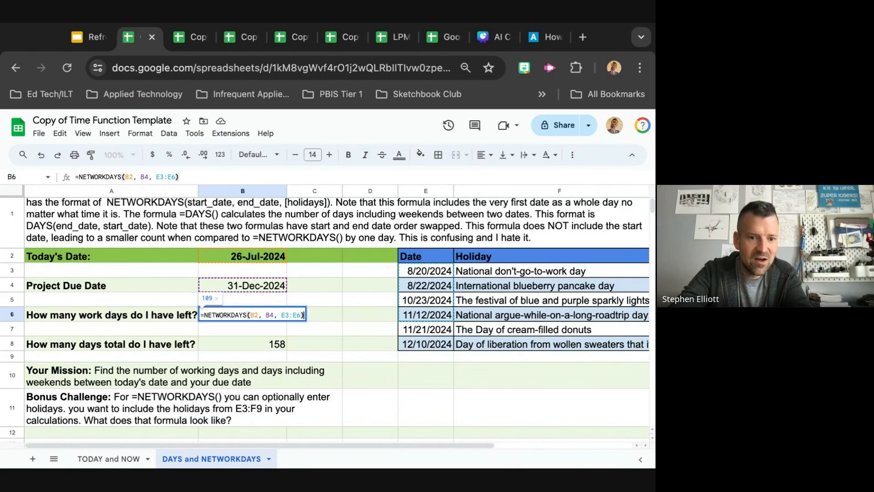
key(Left)
key(BackSpace)
key(BackSpace)
key(BackSpace)
key(BackSpace)
key(BackSpace)
key(BackSpace)
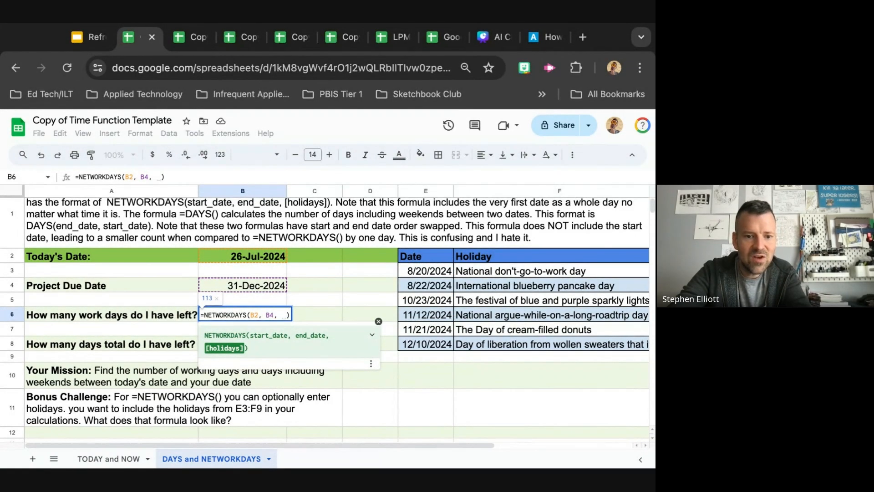
text(E)
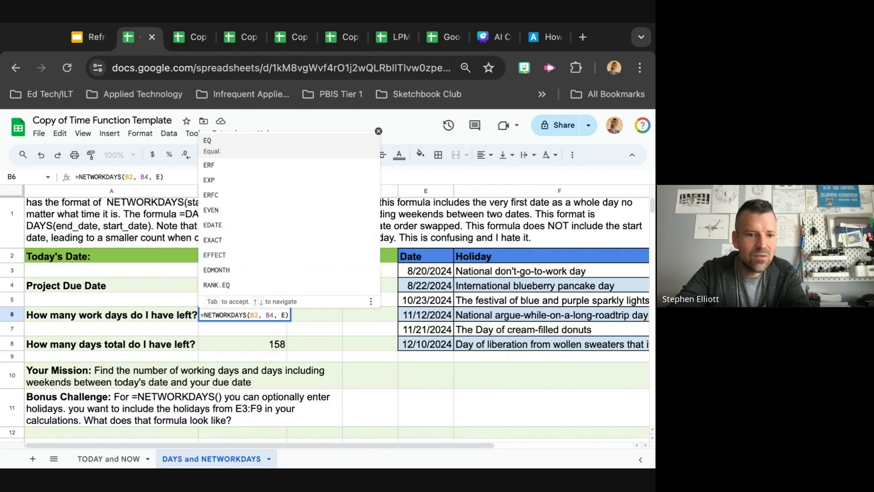
text(3:E8)
key(Return)
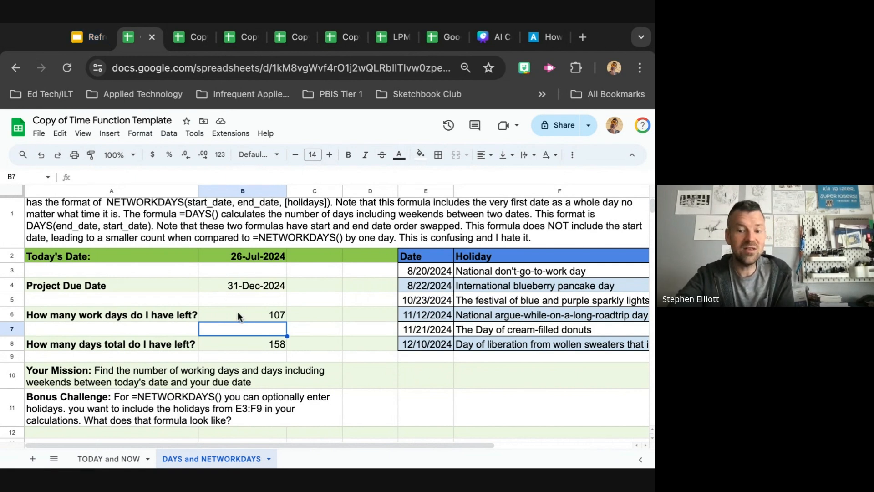
Switch to the presentation tab and start the embedded timer video on the challenges slide
click(89, 41)
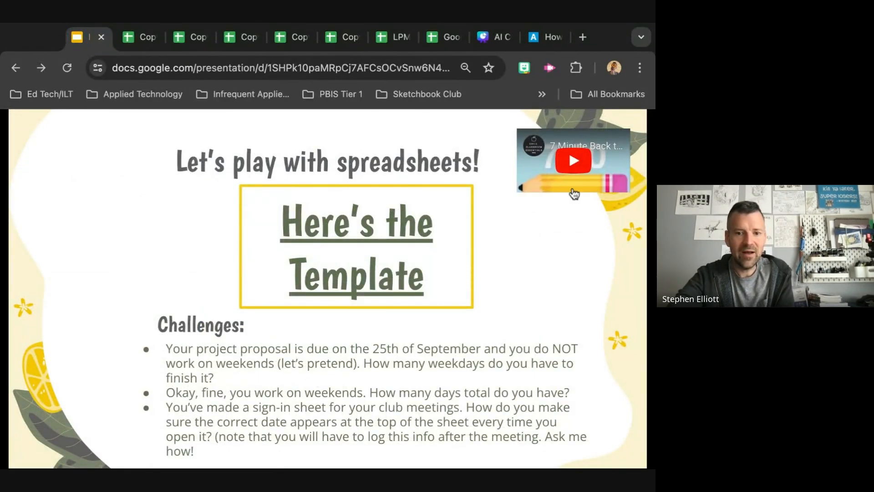
click(574, 164)
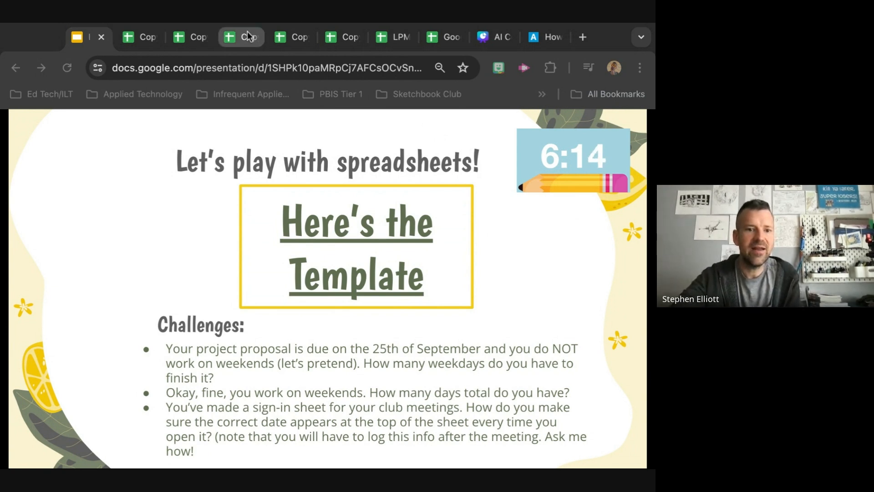
Switch between the open spreadsheet tabs to reach the Import Functions Template copy
click(234, 37)
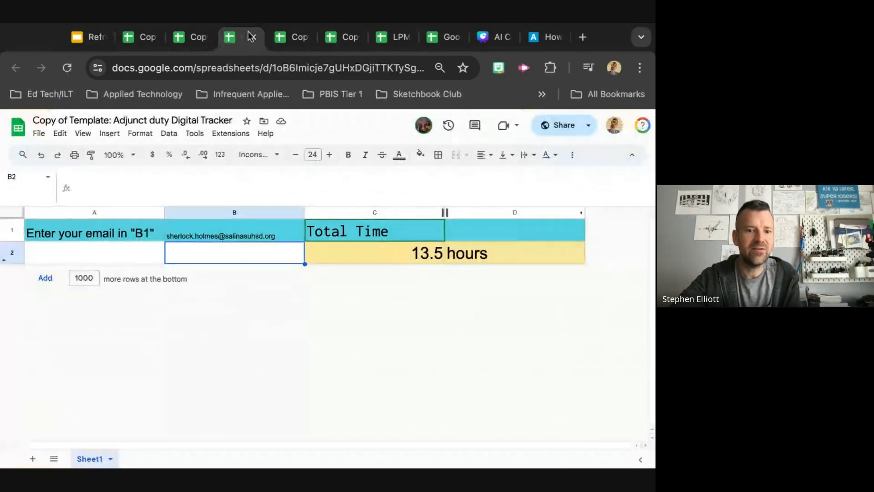
click(332, 42)
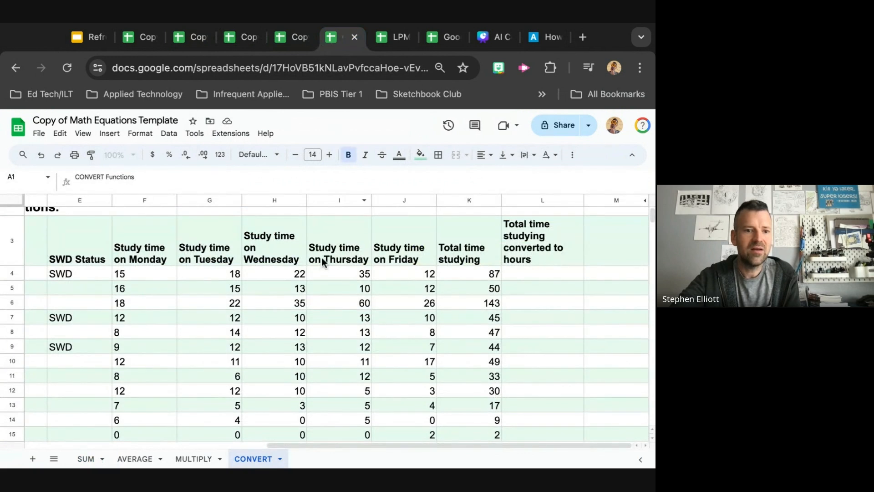
click(288, 37)
scroll(306, 354, down, 3)
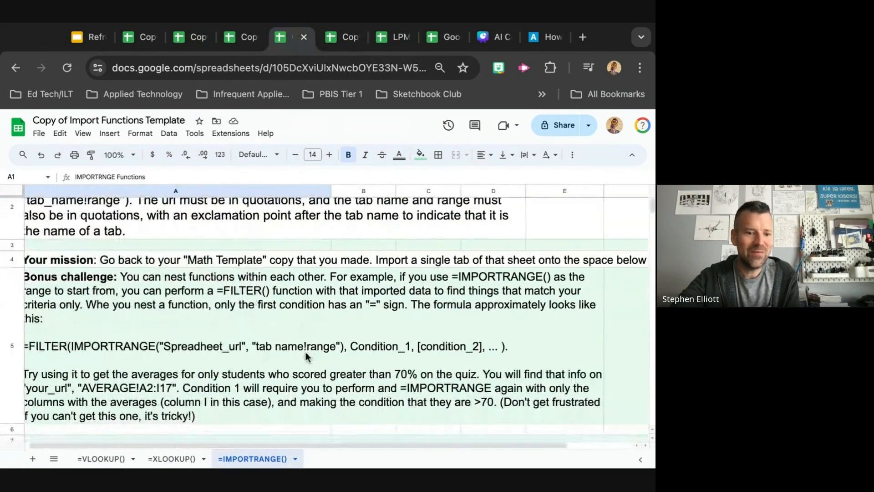
Open the VLOOKUP sheet and examine its instructions, the student ID table and the challenge rows below it
click(115, 463)
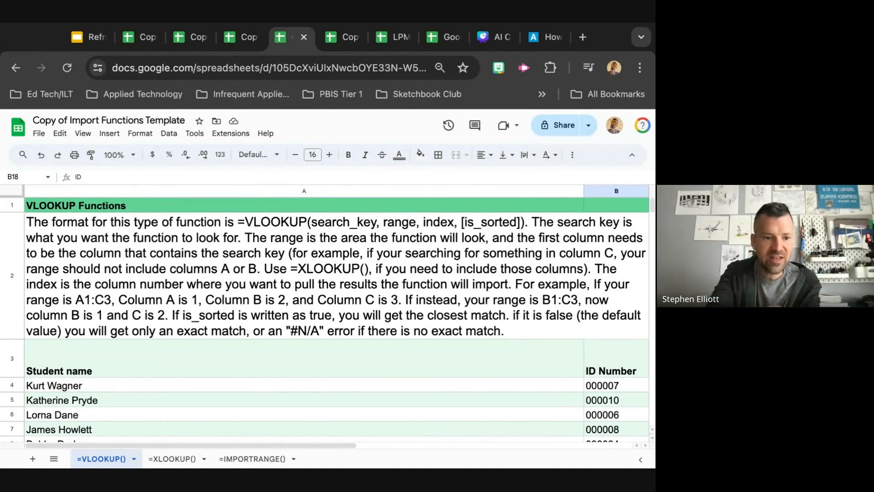
scroll(382, 383, down, 1)
scroll(381, 386, down, 2)
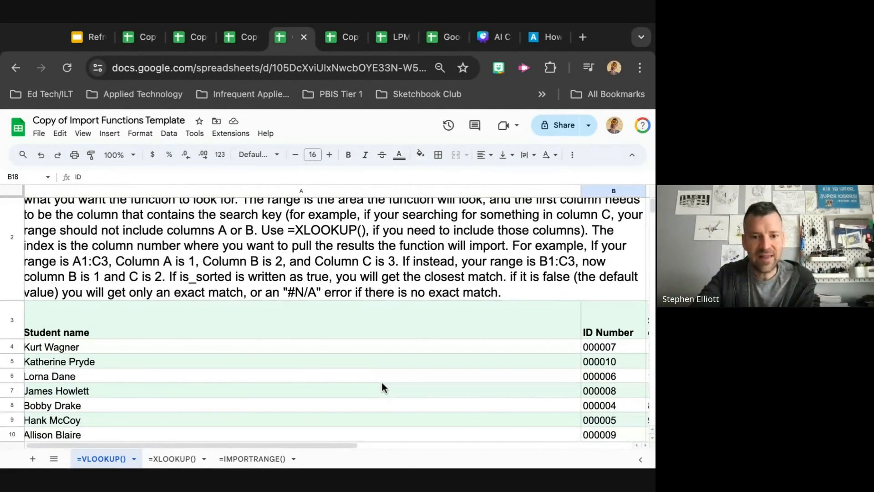
scroll(415, 424, right, 5)
scroll(414, 425, down, 1)
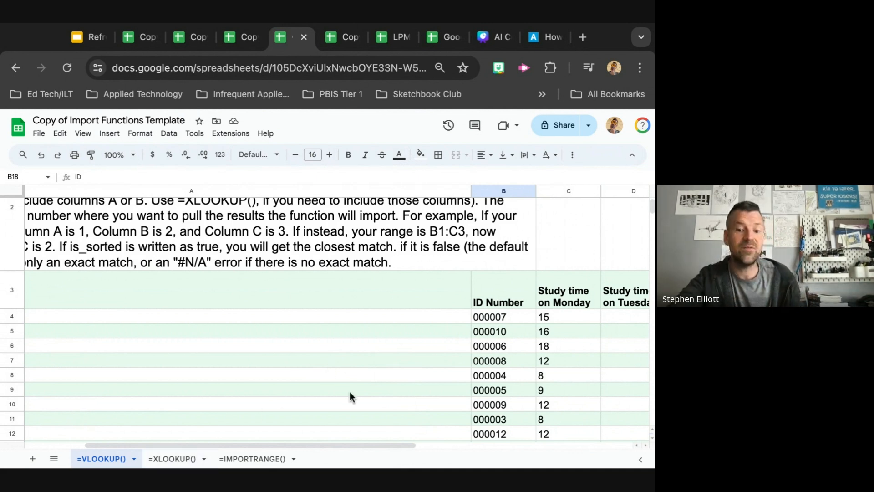
scroll(350, 391, down, 5)
scroll(350, 392, right, 3)
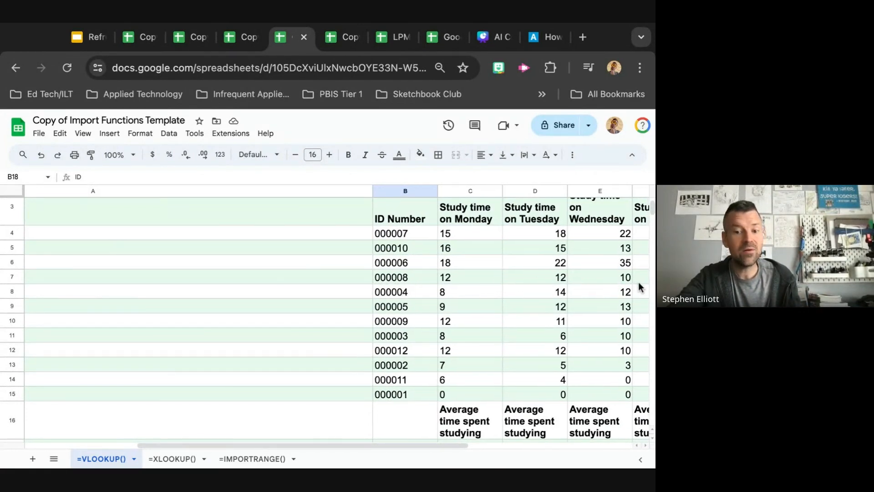
scroll(639, 286, right, 3)
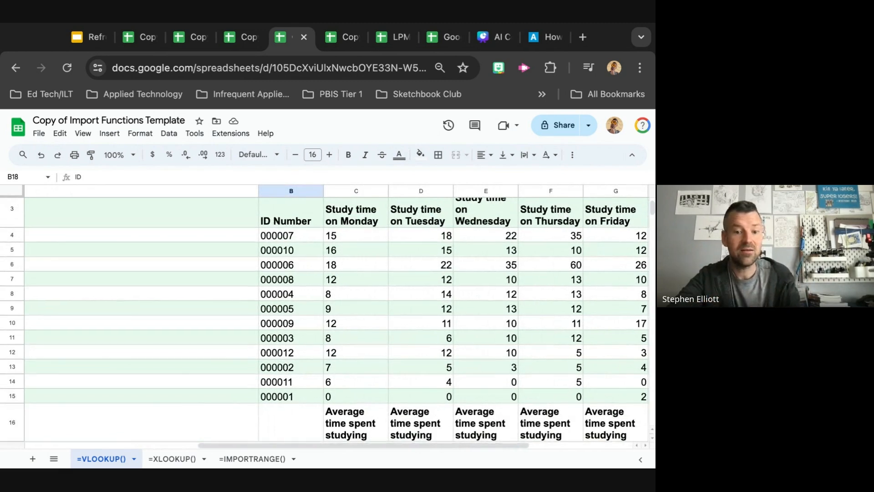
scroll(639, 286, down, 5)
scroll(639, 286, left, 2)
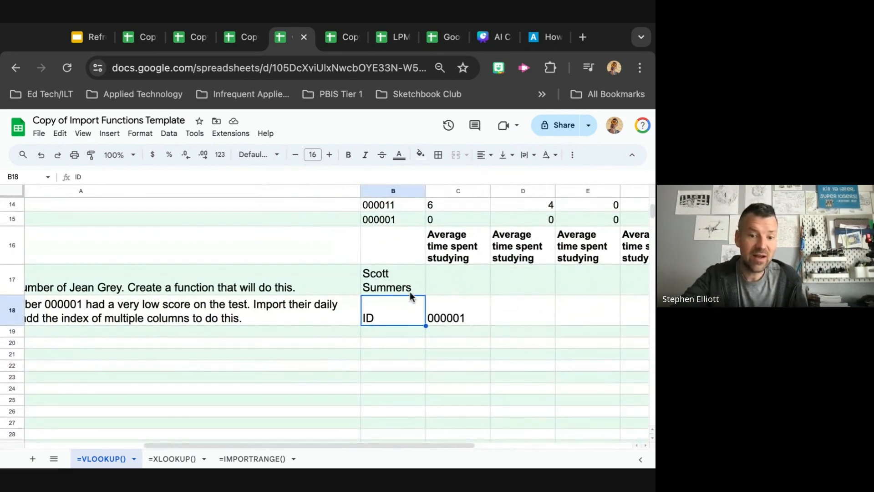
Clear the existing contents of cells C18 and B18 in the challenge area
click(429, 323)
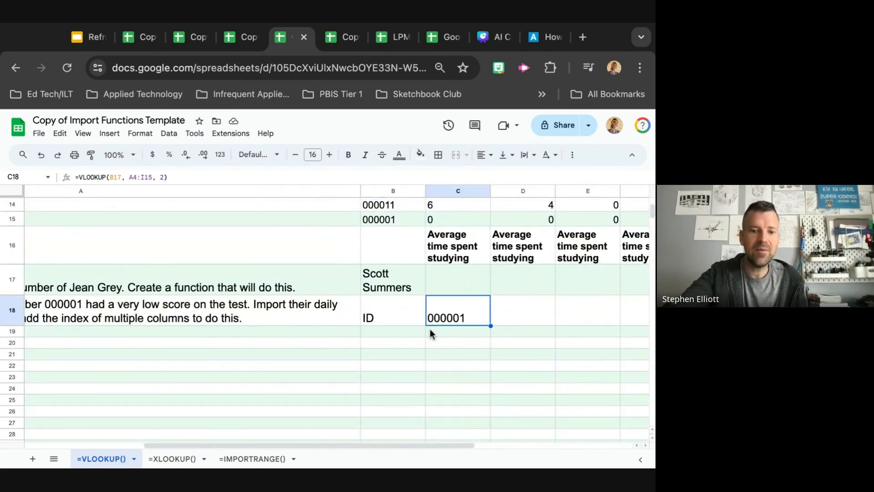
key(Delete)
click(378, 316)
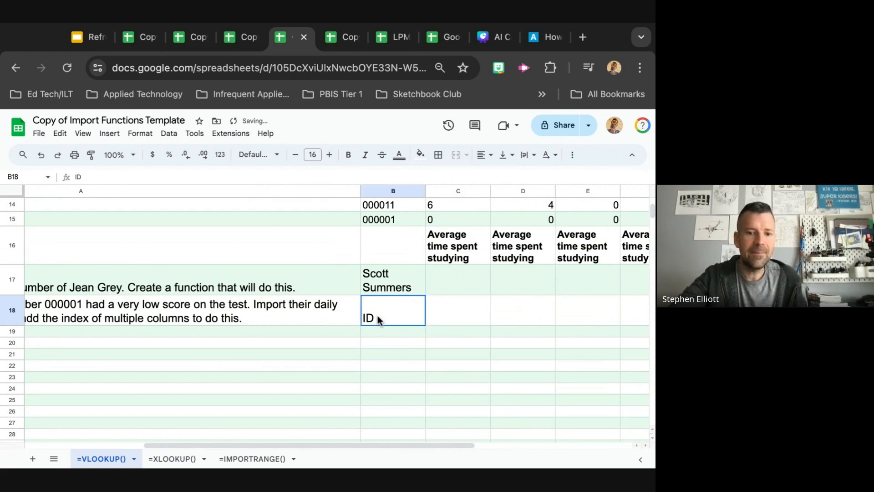
key(Delete)
click(387, 292)
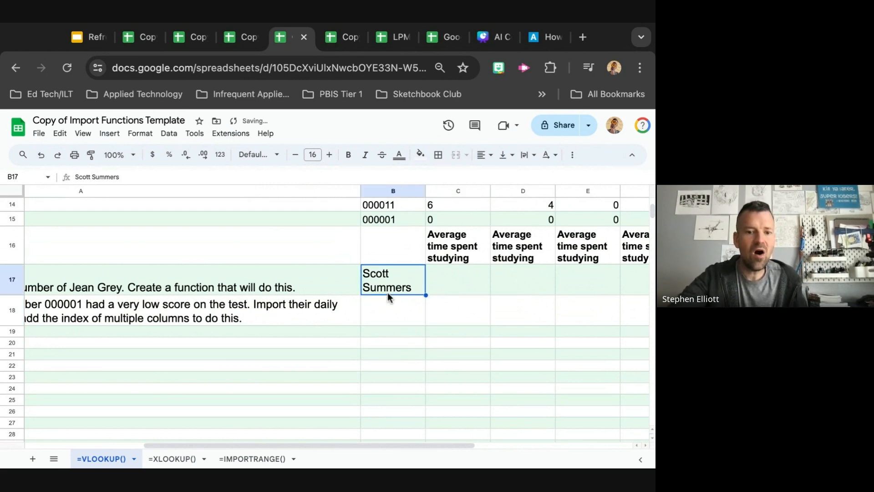
In cell C17 beside Scott Summers, start a VLOOKUP formula using B17 as the search key
scroll(385, 291, up, 2)
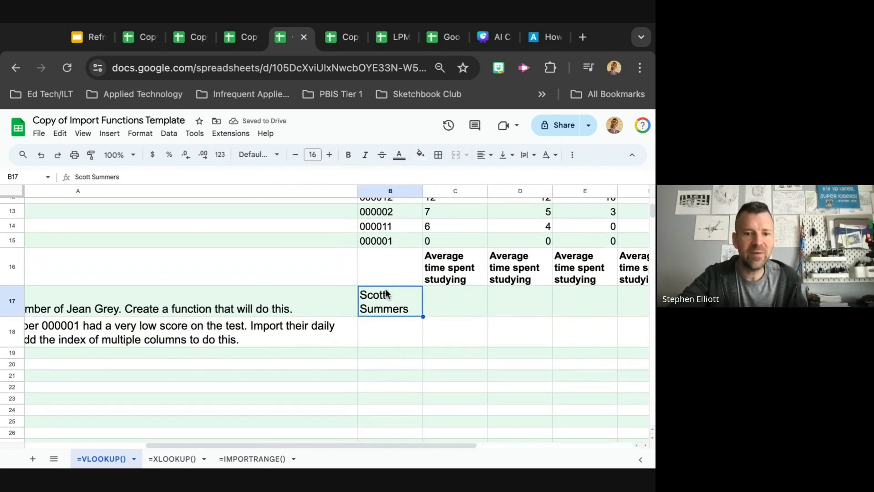
scroll(453, 260, up, 3)
scroll(452, 260, right, 5)
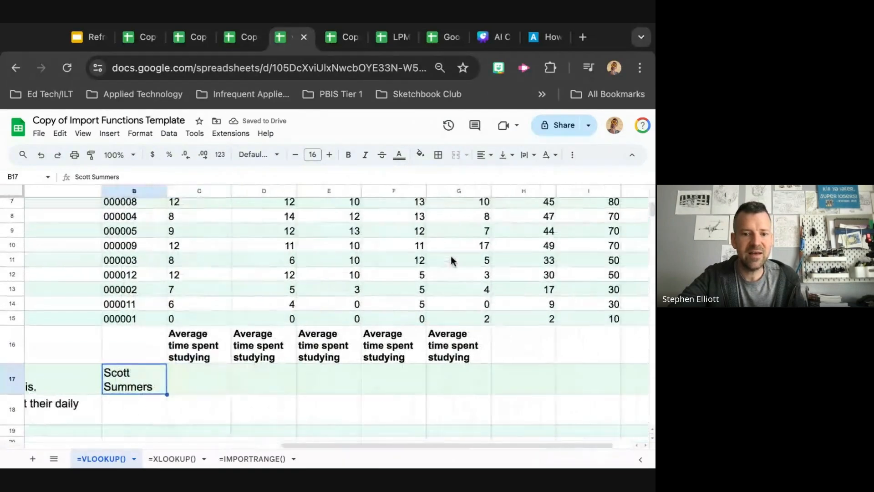
scroll(567, 317, down, 5)
scroll(567, 318, left, 2)
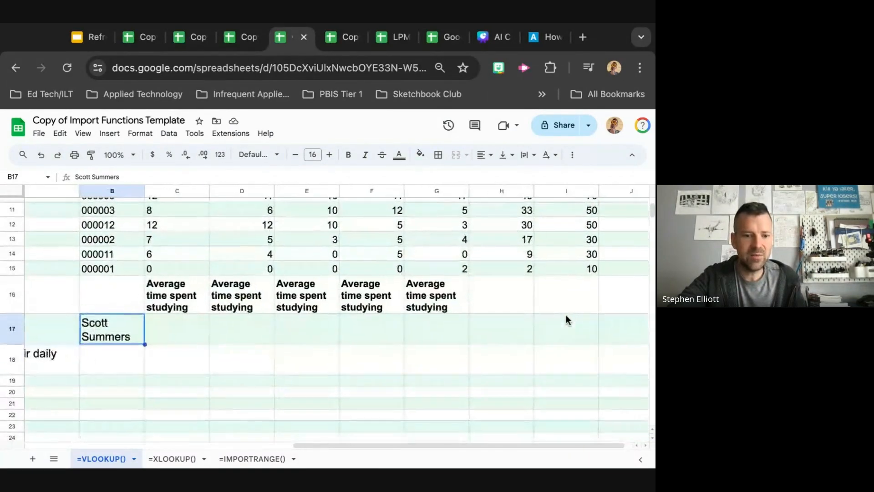
click(248, 329)
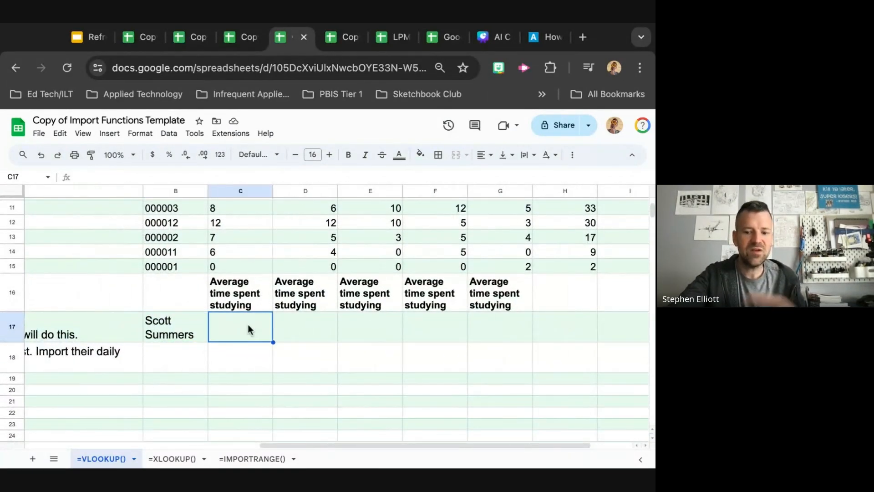
text(=)
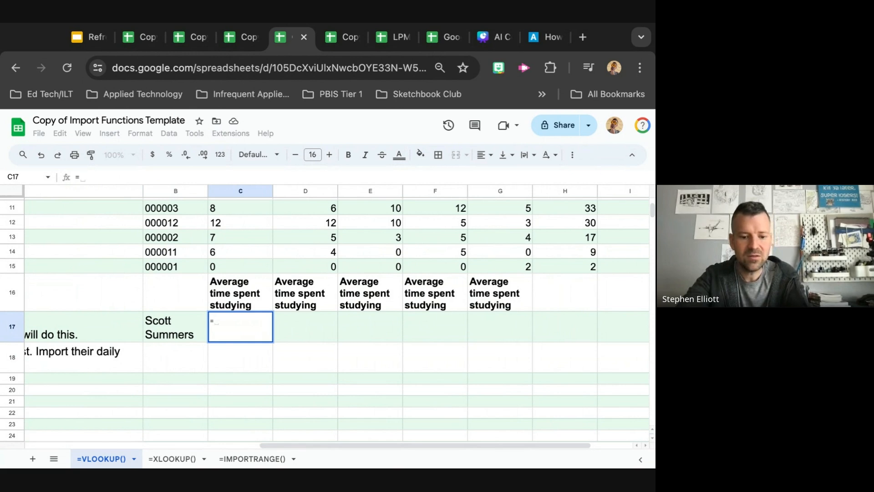
text(Vloo)
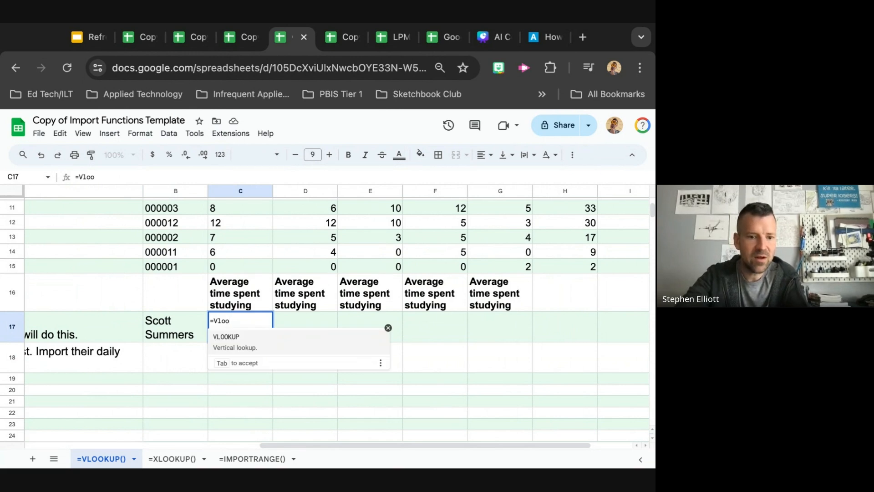
click(250, 354)
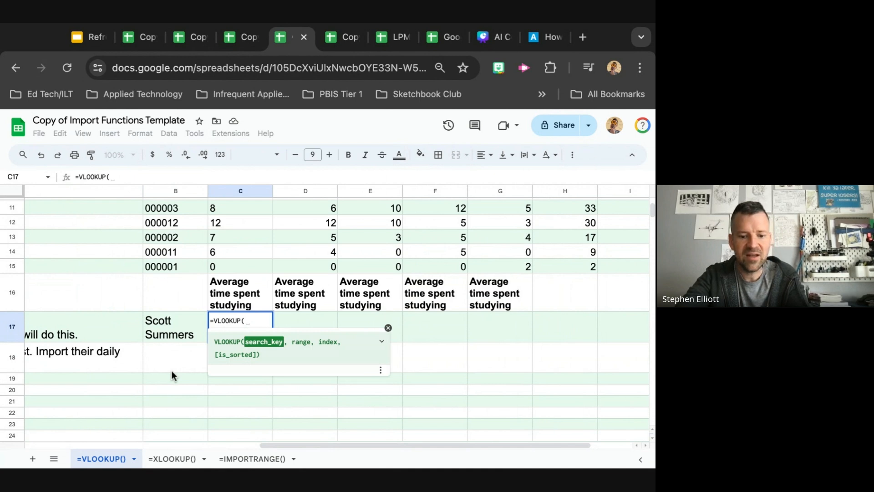
text(B)
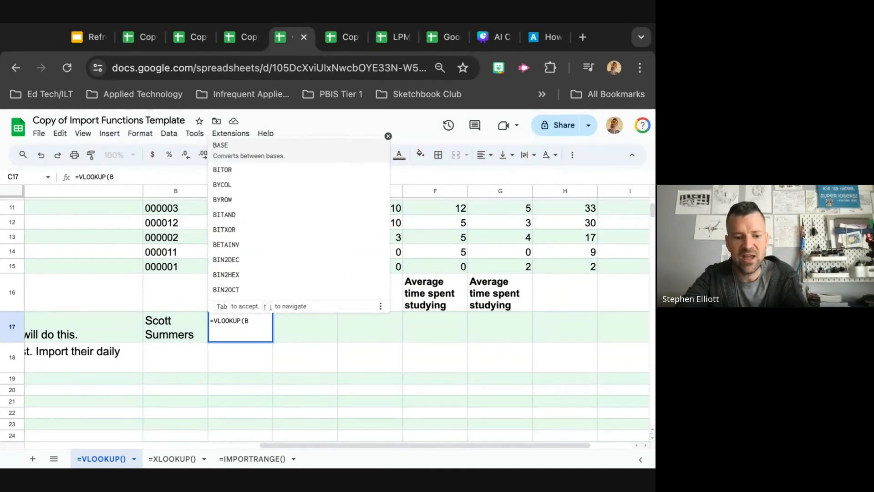
text(17)
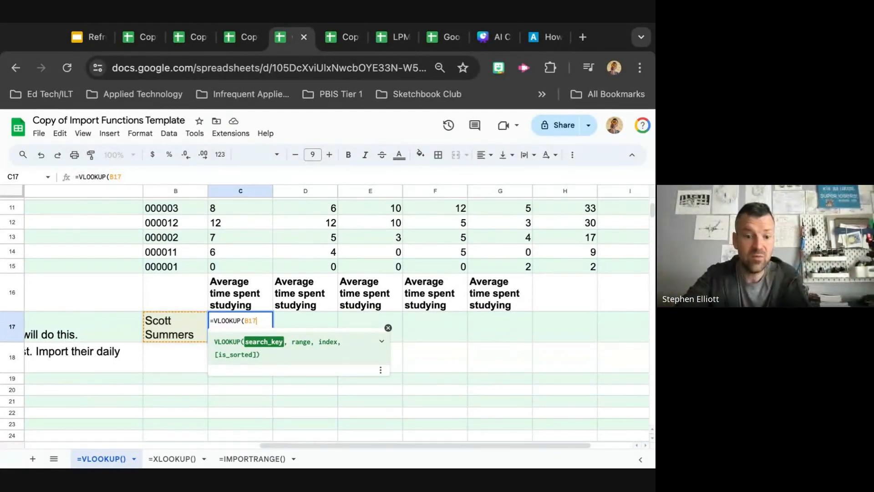
text(,)
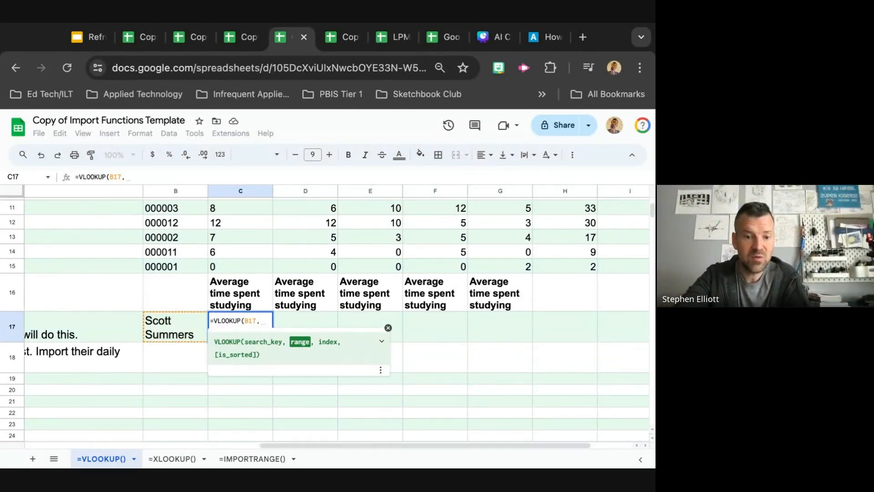
Add the range A4:I15 covering the whole student table as the second argument of the VLOOKUP in C17
scroll(103, 266, up, 5)
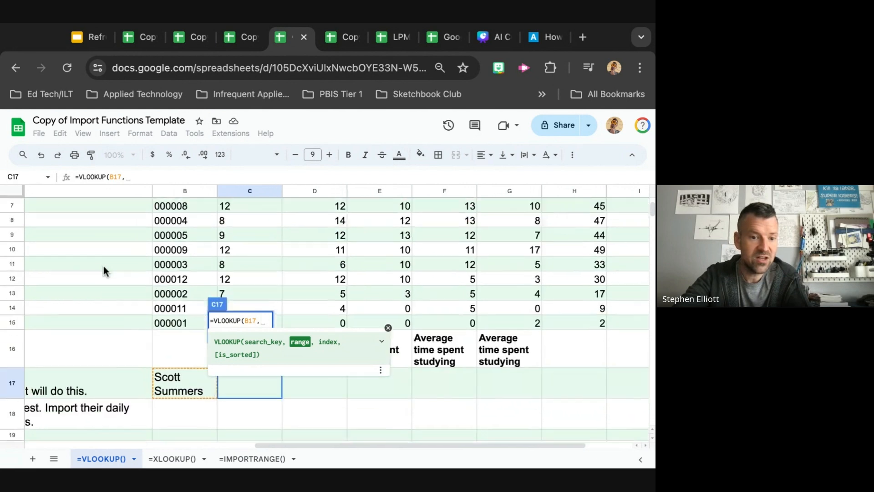
scroll(102, 266, left, 3)
scroll(103, 266, left, 3)
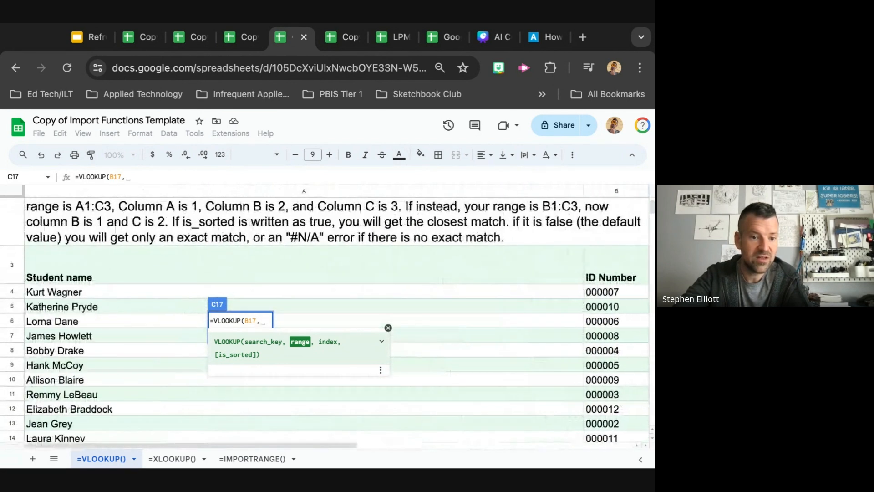
scroll(97, 302, down, 1)
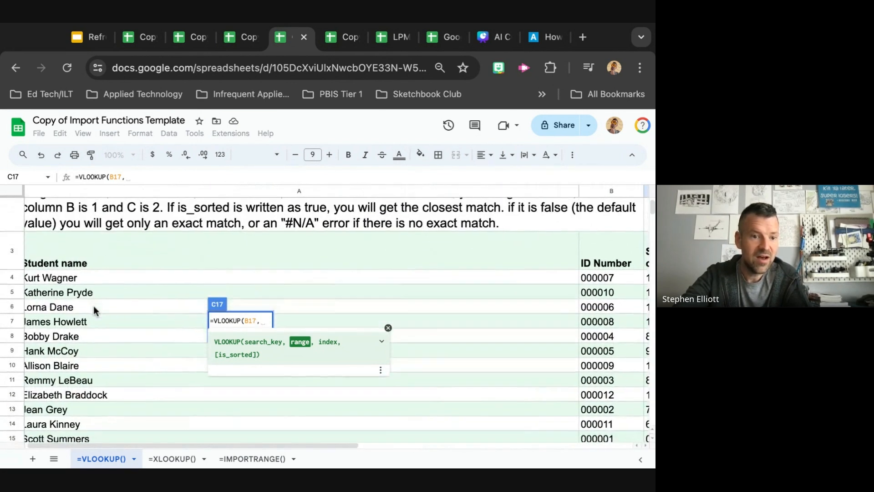
scroll(94, 307, up, 2)
scroll(94, 307, up, 3)
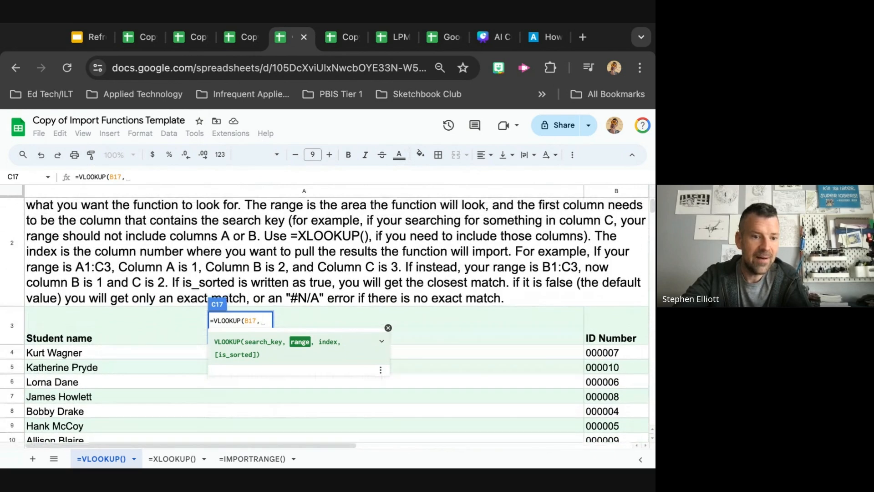
scroll(94, 307, down, 2)
scroll(337, 320, up, 1)
scroll(337, 320, down, 3)
scroll(337, 319, right, 5)
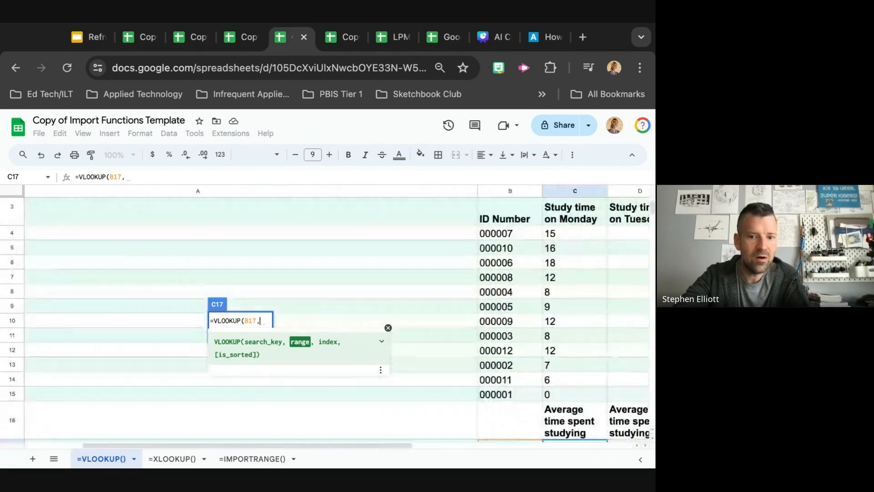
scroll(537, 231, right, 5)
scroll(537, 231, up, 1)
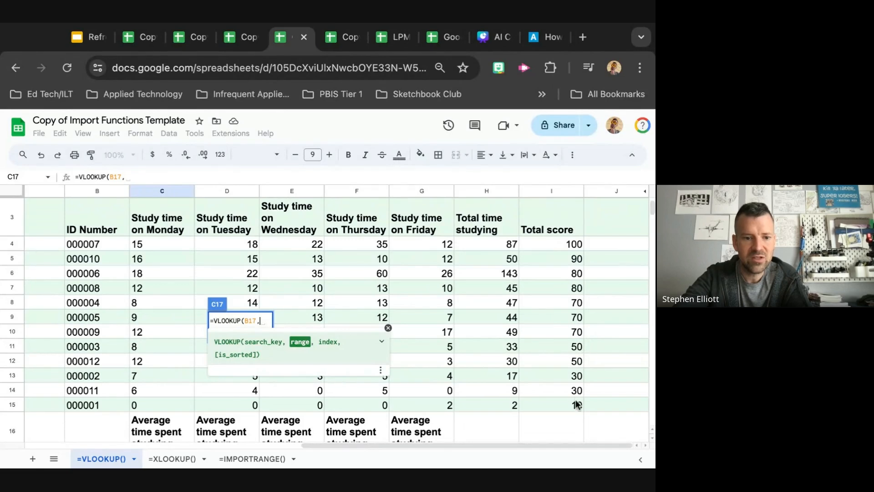
text(A4)
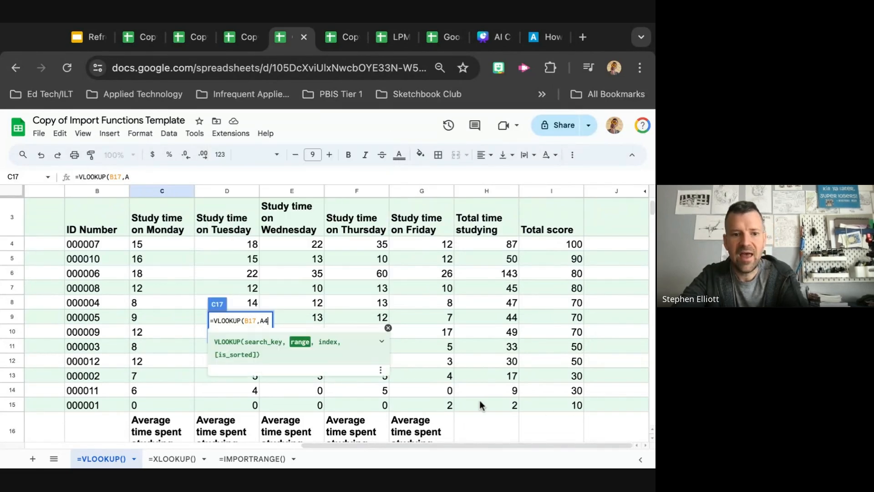
text(:)
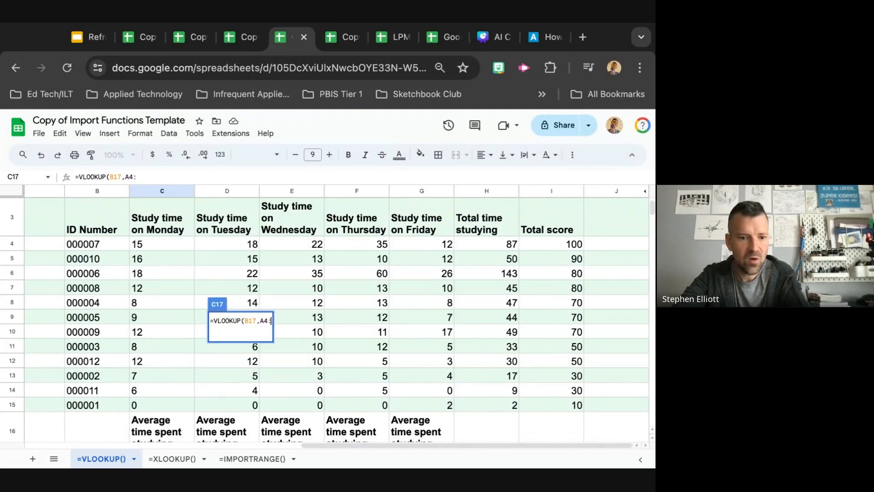
text(I15)
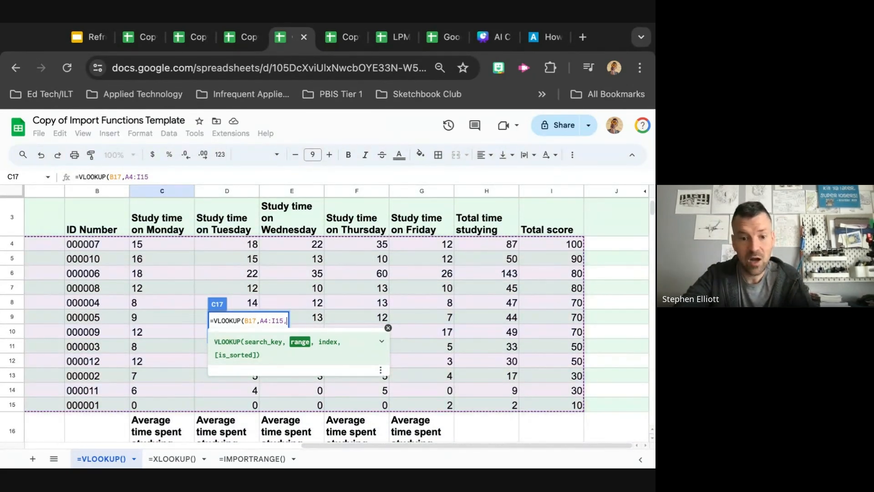
text(,)
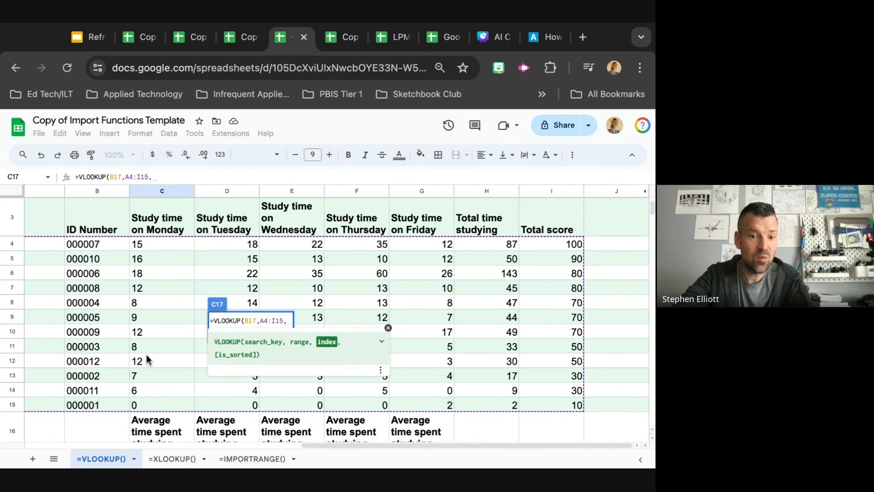
Enter 2-9 as the index argument and close the VLOOKUP formula's parenthesis
scroll(147, 359, left, 4)
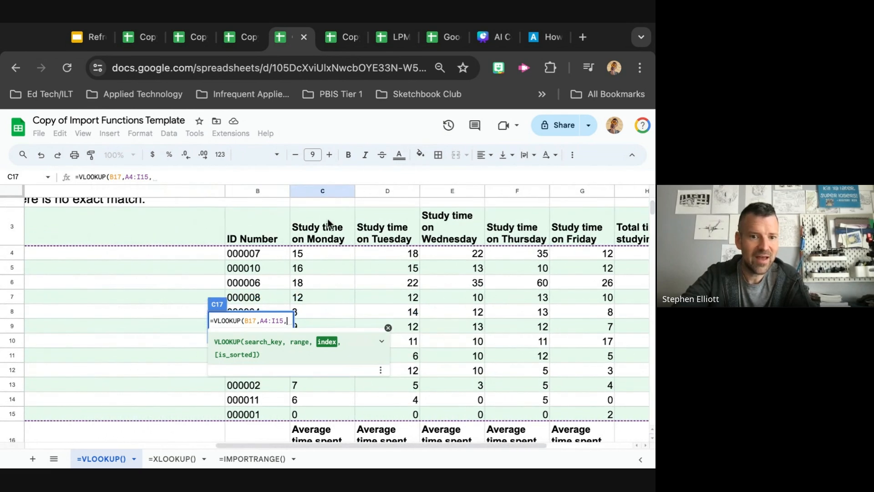
scroll(195, 231, left, 3)
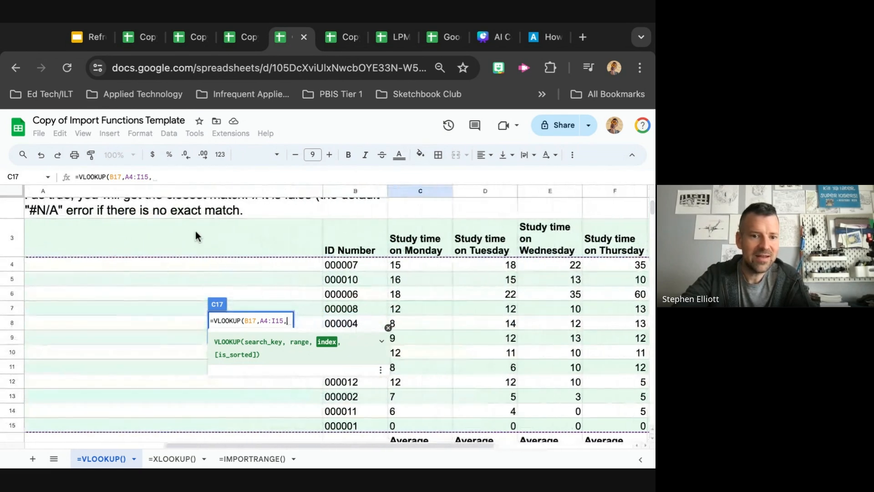
scroll(67, 236, up, 3)
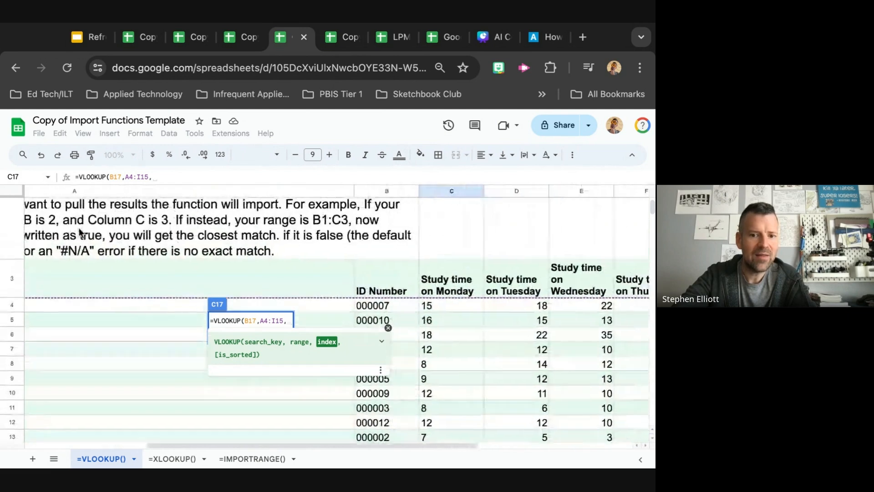
scroll(381, 225, down, 2)
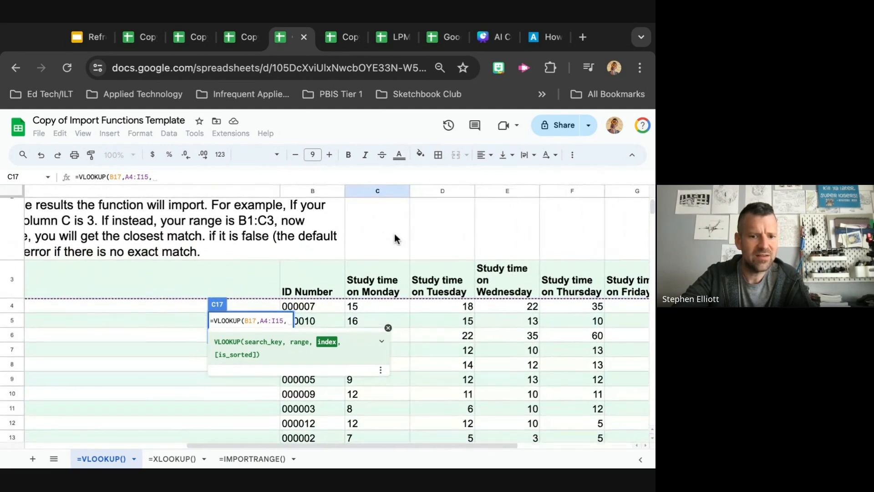
scroll(394, 233, left, 1)
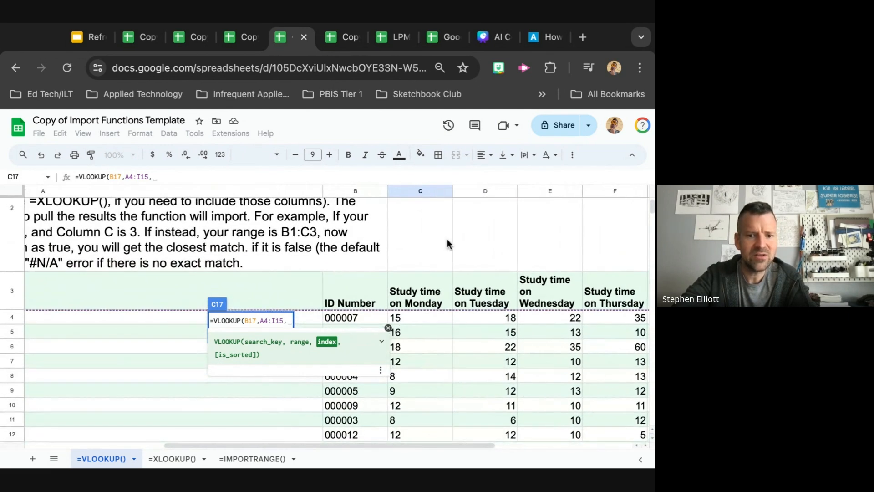
scroll(446, 237, right, 4)
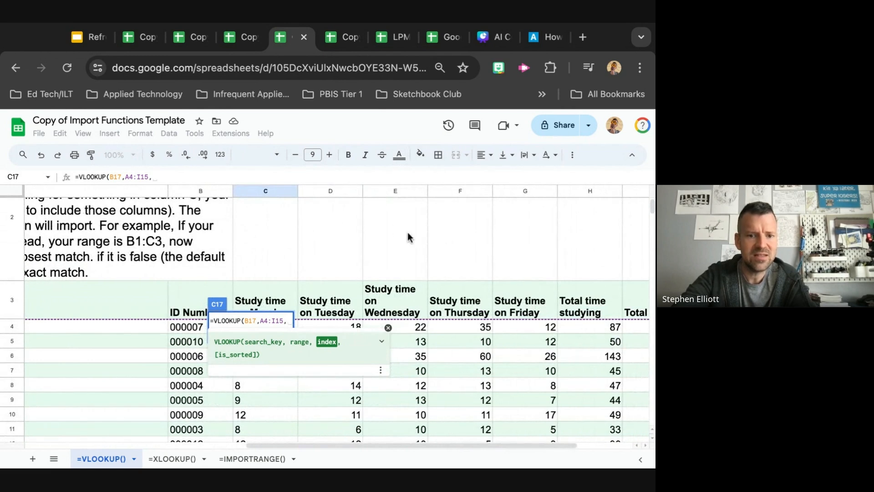
scroll(605, 245, right, 2)
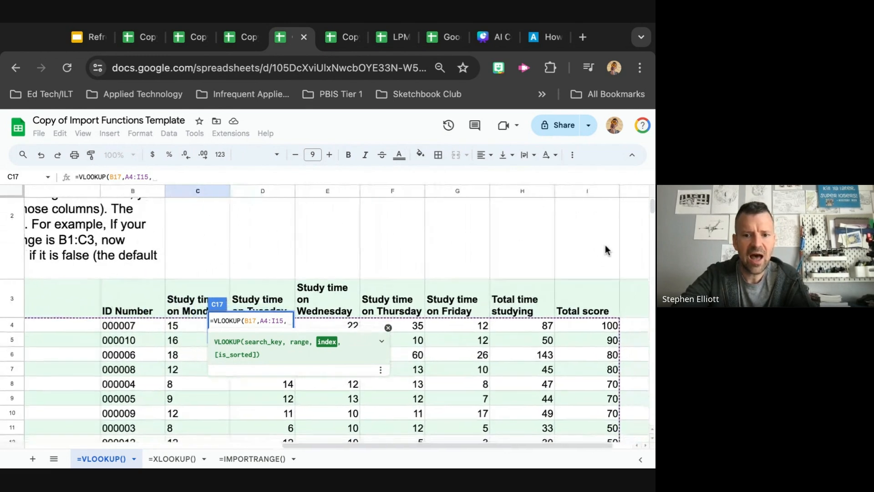
scroll(605, 244, up, 3)
scroll(605, 244, left, 2)
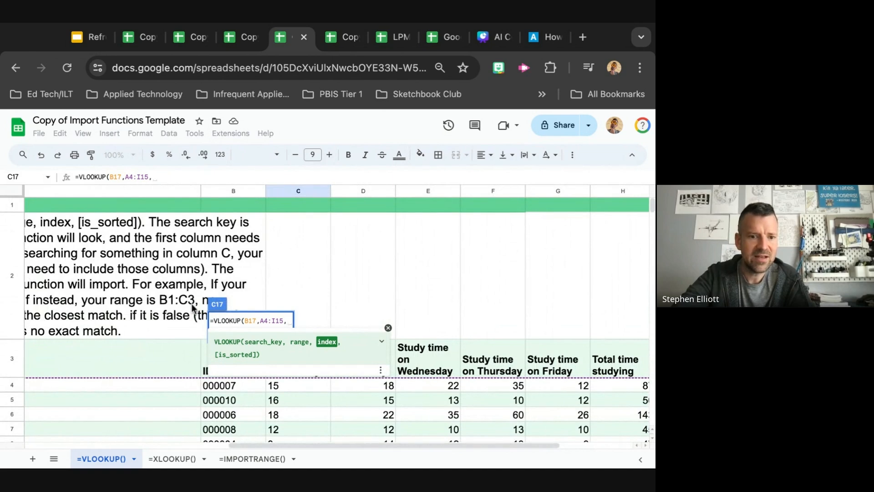
scroll(154, 302, left, 4)
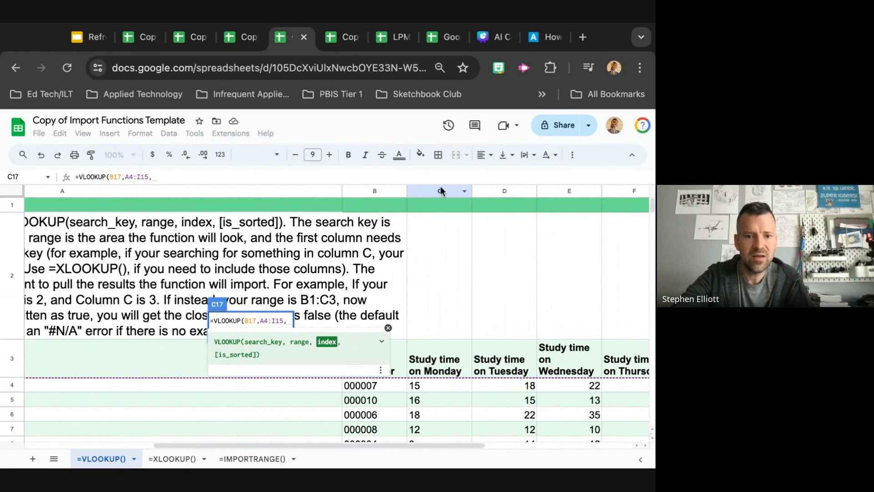
scroll(441, 187, right, 3)
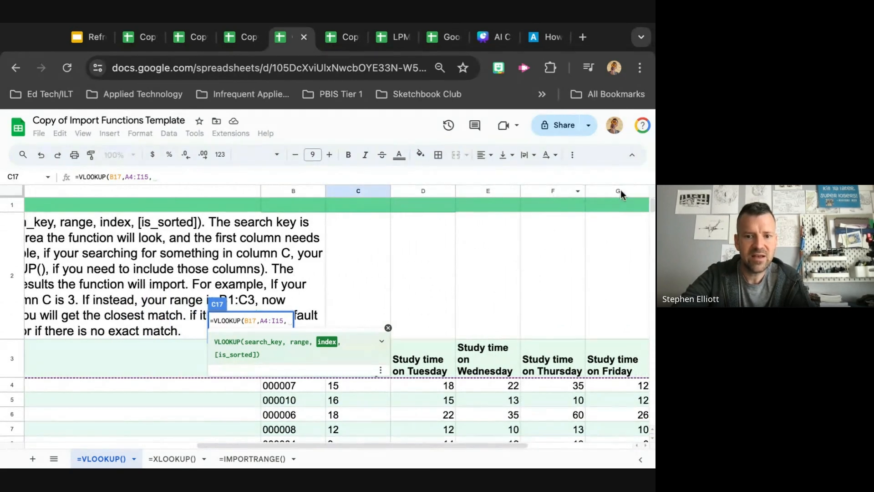
scroll(621, 190, right, 5)
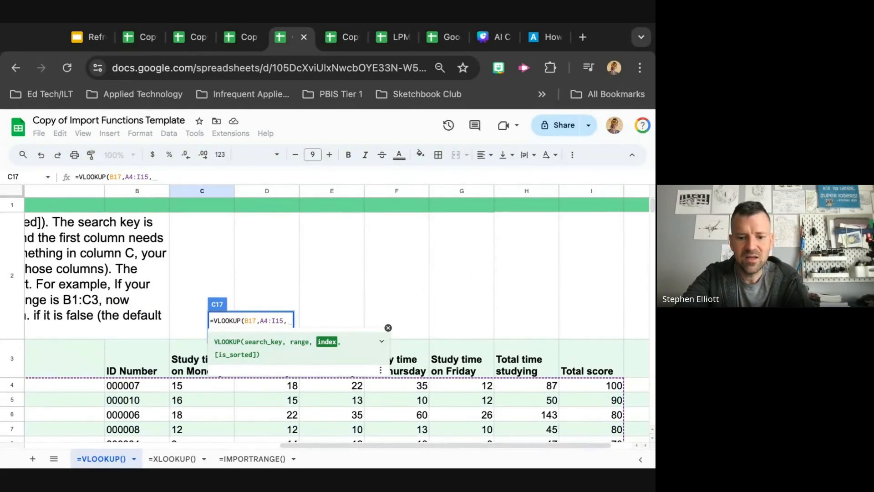
text(2-9)
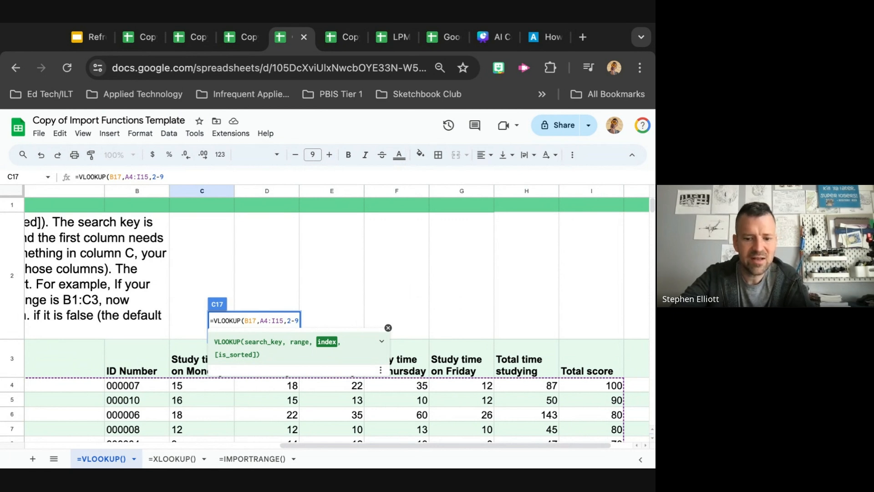
text())
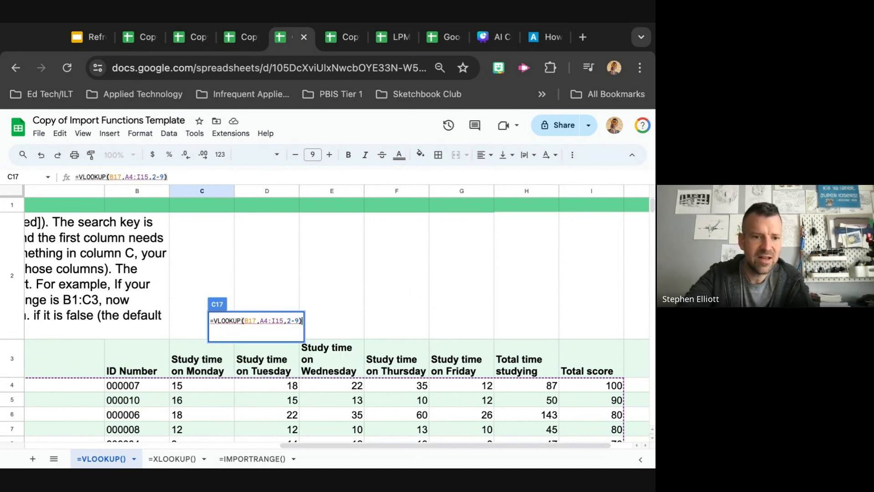
Rewrite the index argument as the list 2,3,4,5,6,7,8,9 inside the VLOOKUP formula
click(299, 321)
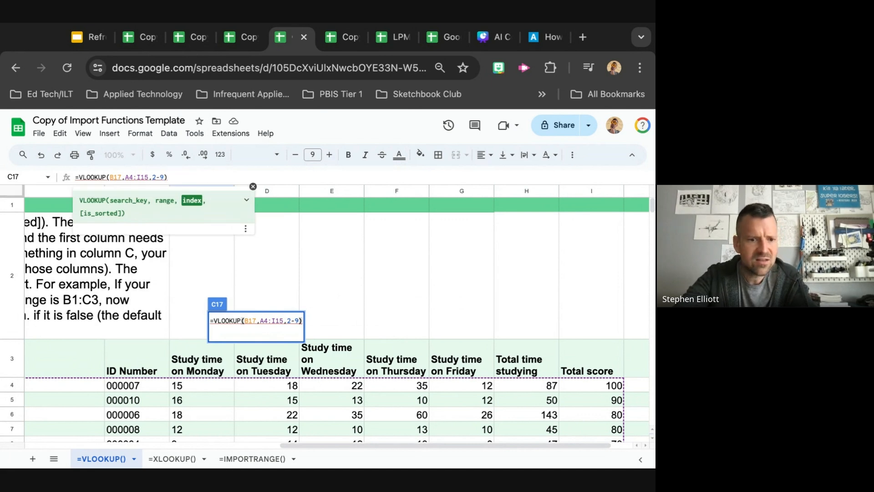
key(BackSpace)
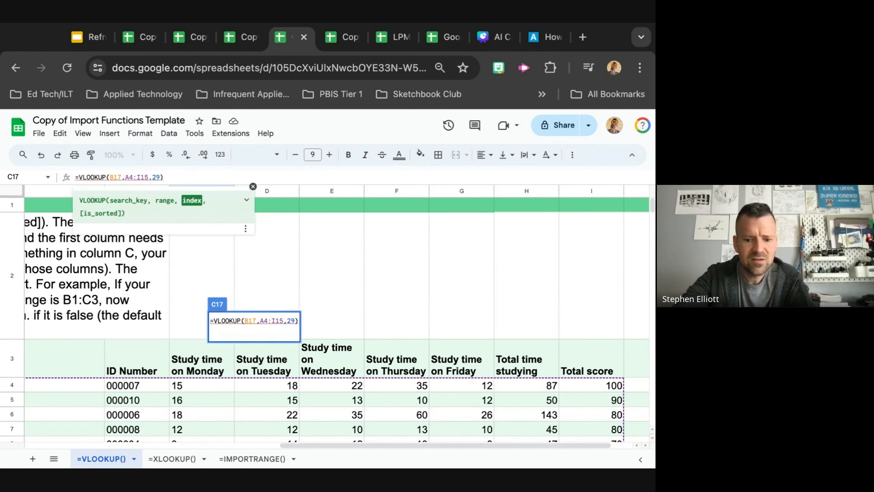
text(,3,)
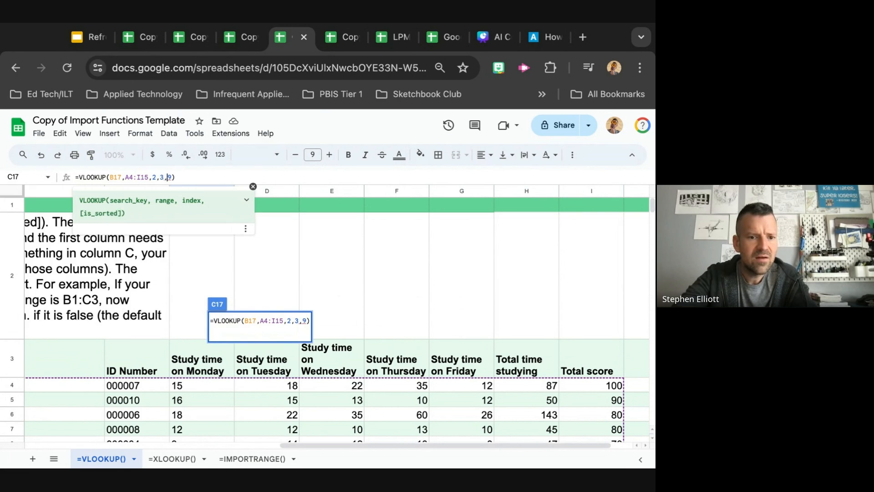
text(4,5,)
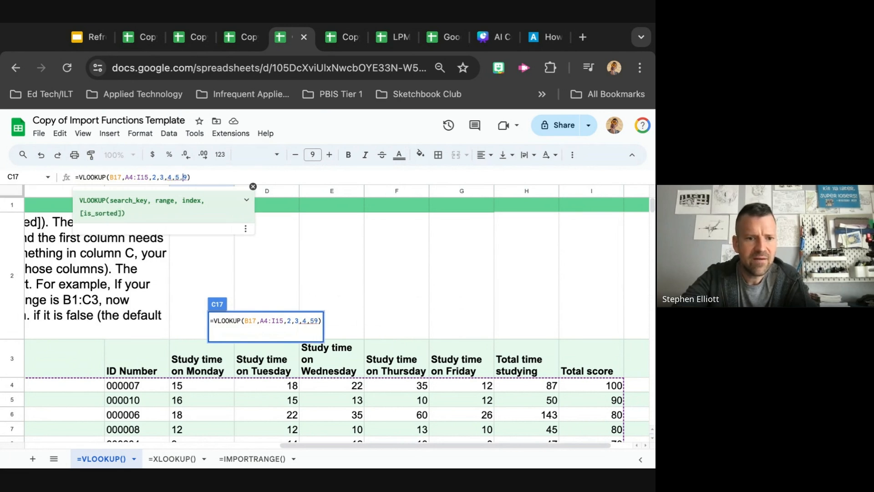
text(6,)
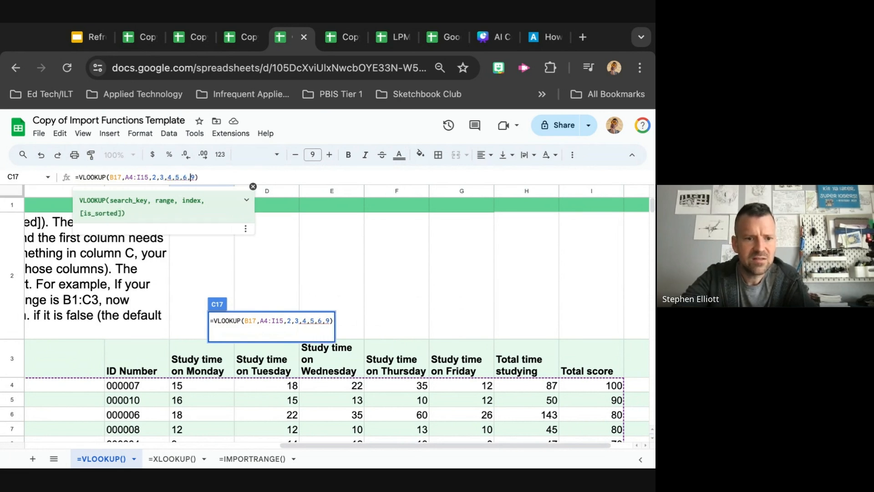
text(7,)
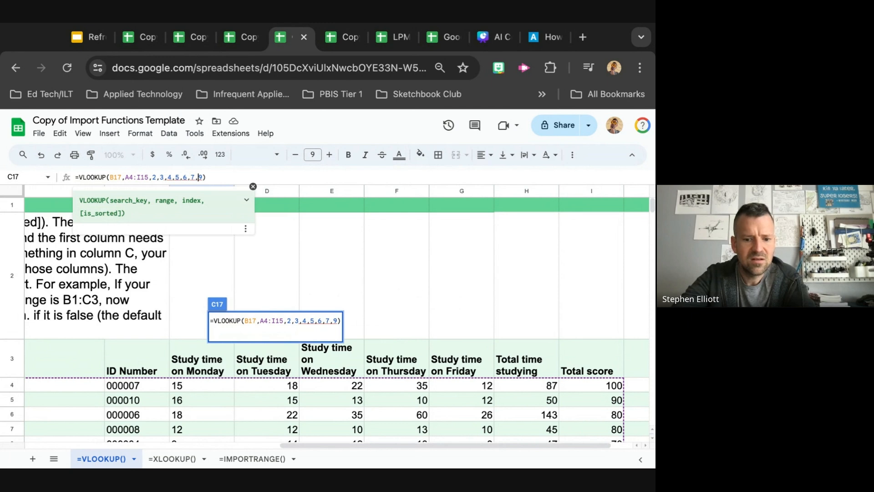
text(8,)
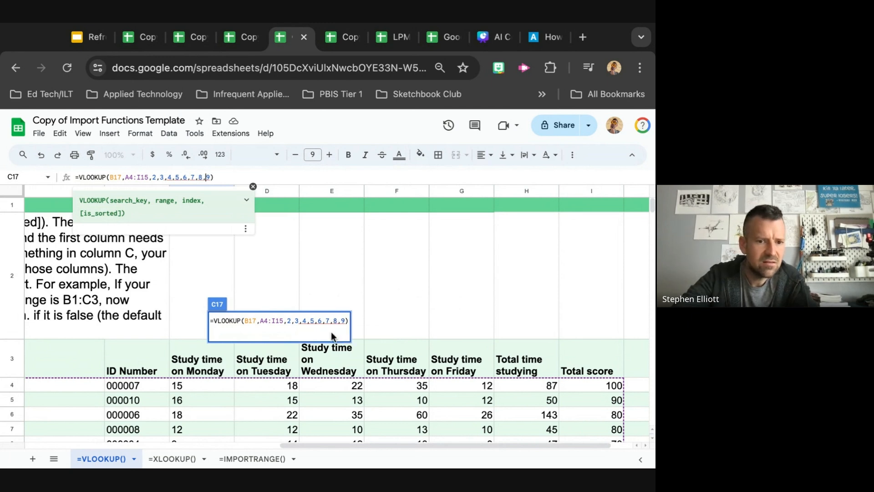
scroll(292, 269, left, 1)
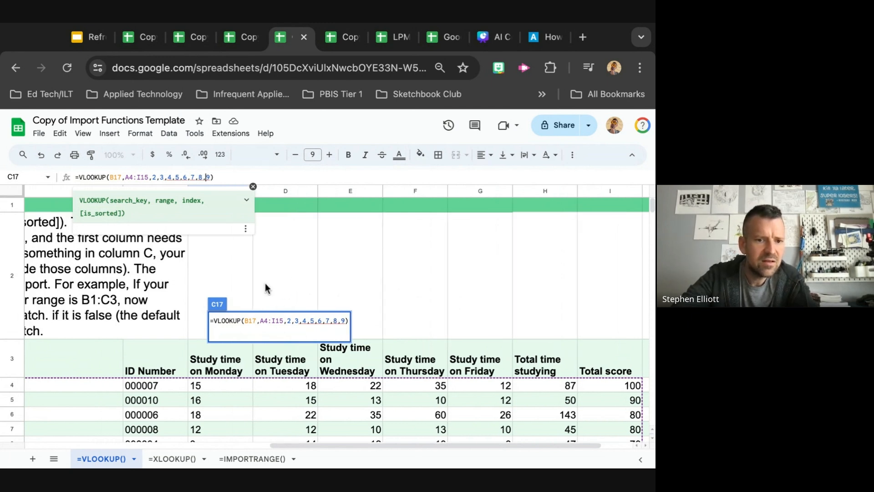
scroll(265, 287, left, 10)
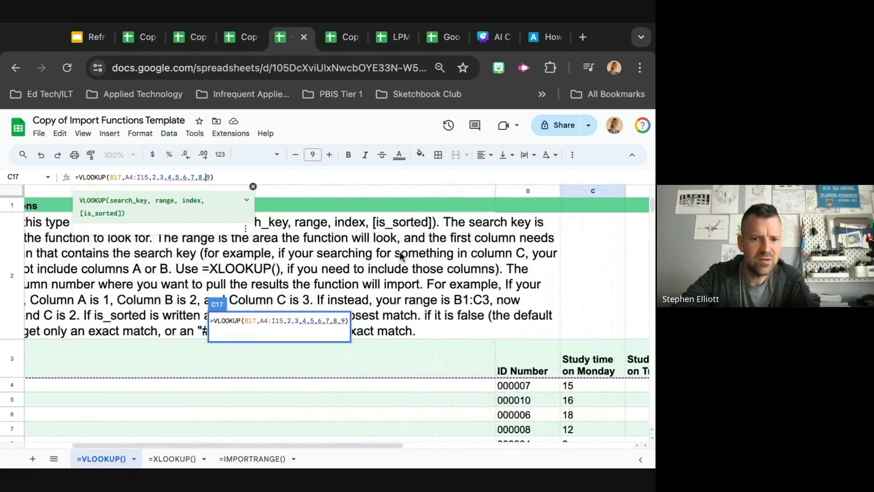
scroll(400, 255, left, 4)
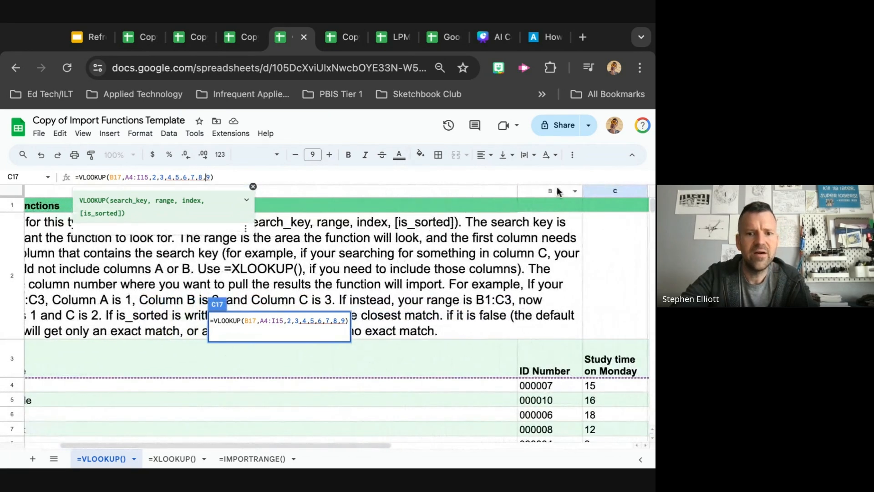
scroll(555, 194, right, 3)
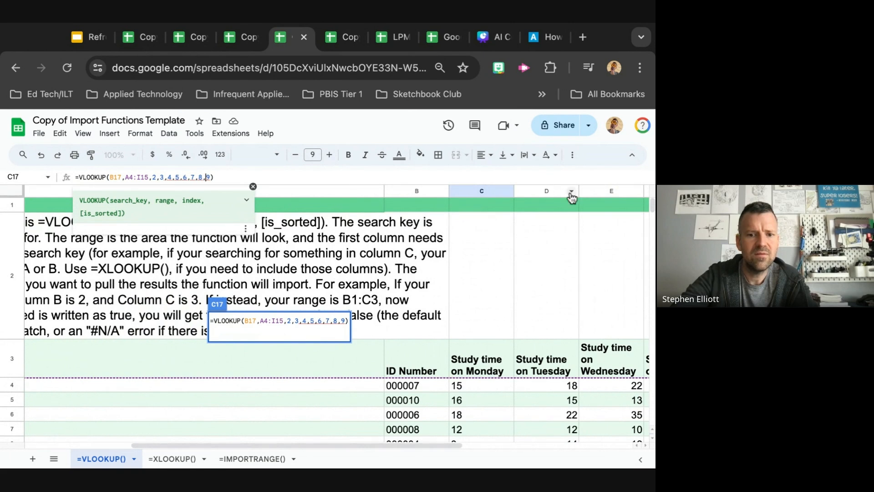
scroll(603, 192, right, 3)
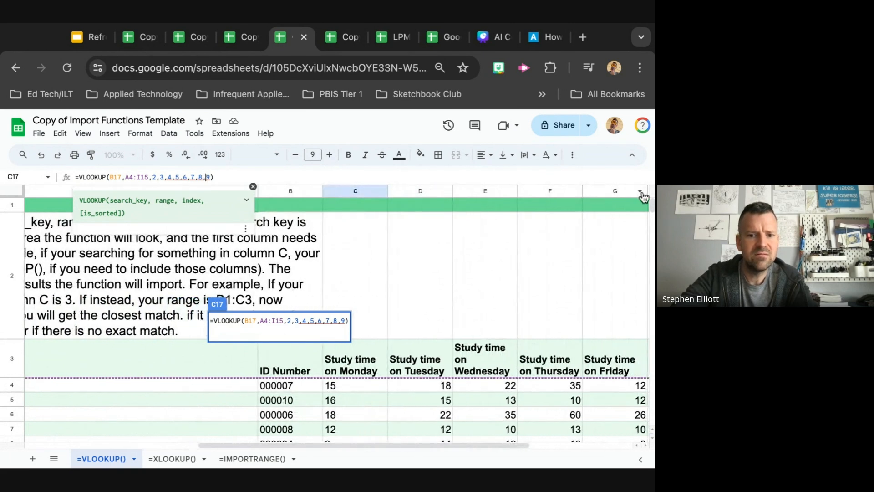
Trim the index argument list in C17's VLOOKUP and replace it with 2:9
scroll(608, 199, right, 3)
scroll(602, 197, right, 2)
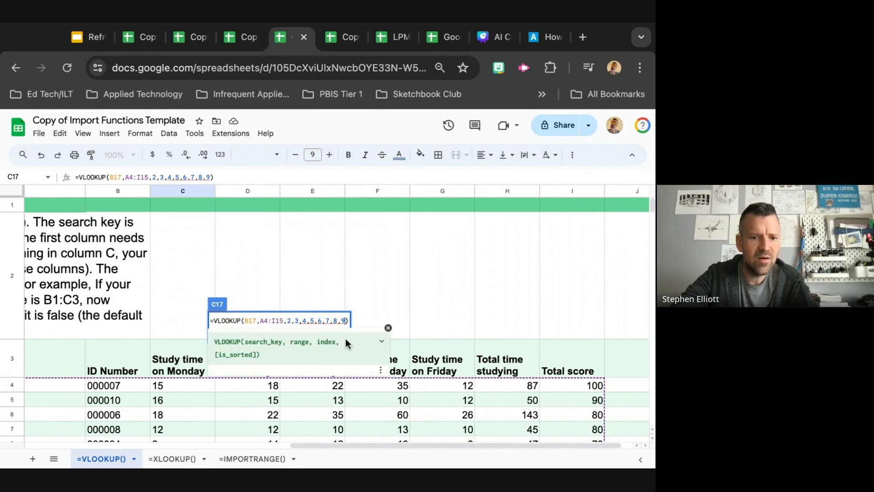
key(BackSpace)
key(BackSpace)
key(BackSpace)
key(BackSpace)
key(BackSpace)
key(BackSpace)
key(BackSpace)
key(BackSpace)
key(BackSpace)
key(BackSpace)
key(BackSpace)
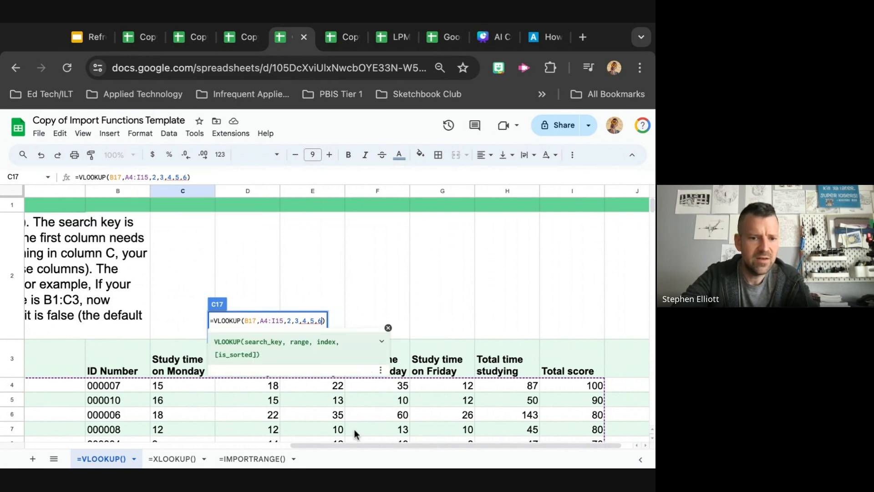
key(BackSpace)
key(BackSpace)
key(BackSpace)
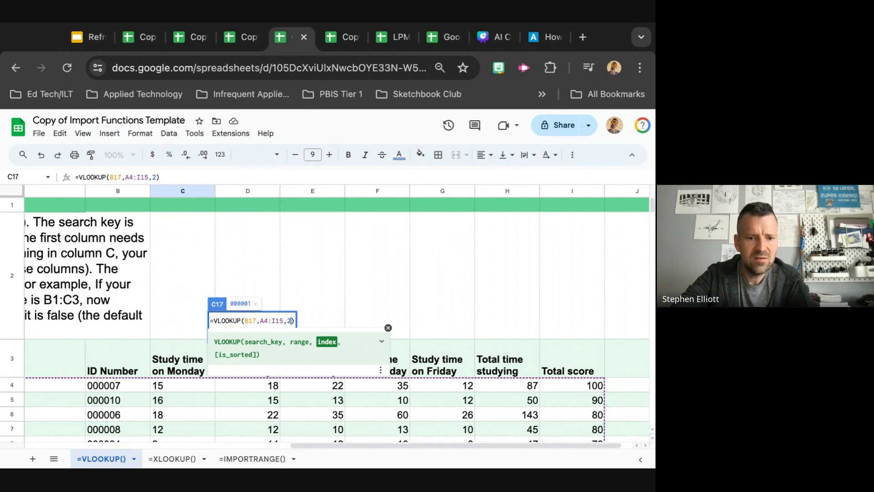
text(:9)
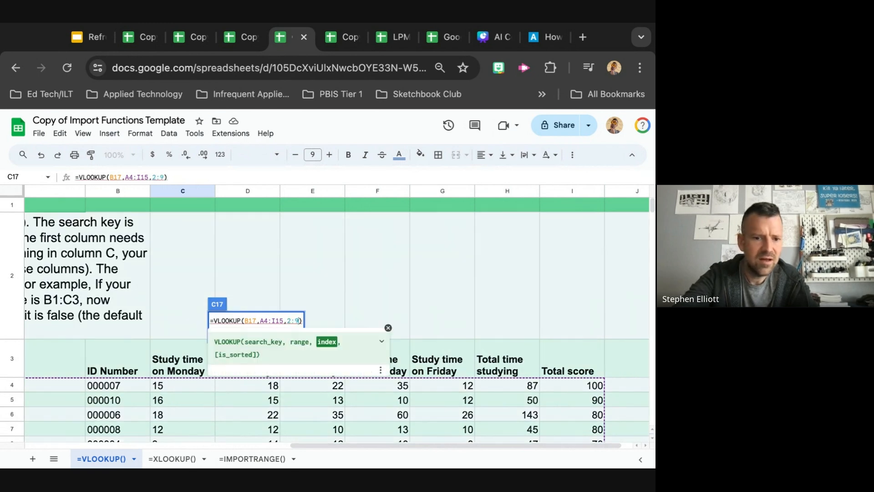
Change the VLOOKUP index argument to B:I and enter the formula in C17
key(BackSpace)
key(BackSpace)
key(BackSpace)
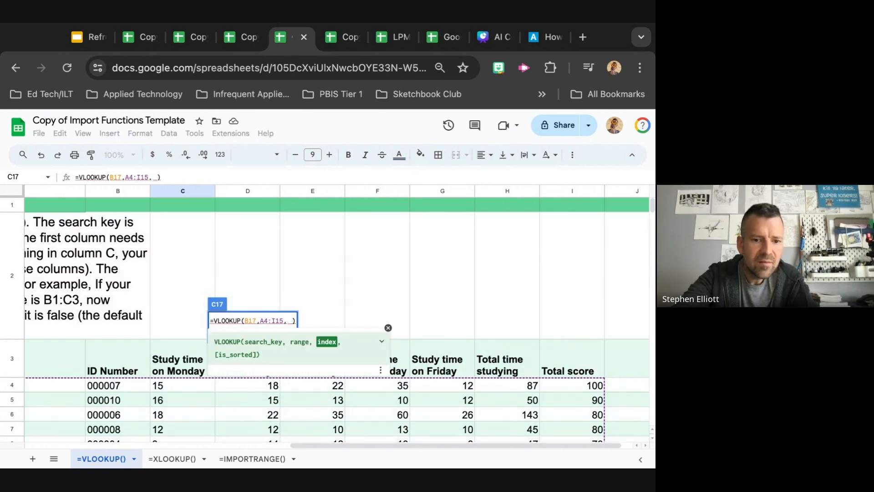
text(B:I)
key(Return)
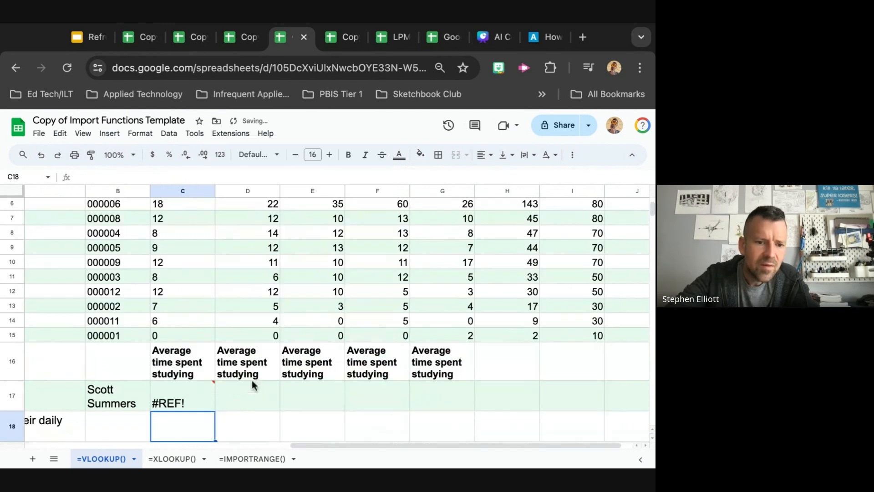
Reopen C17's VLOOKUP formula for editing and set its index argument to 2
click(178, 403)
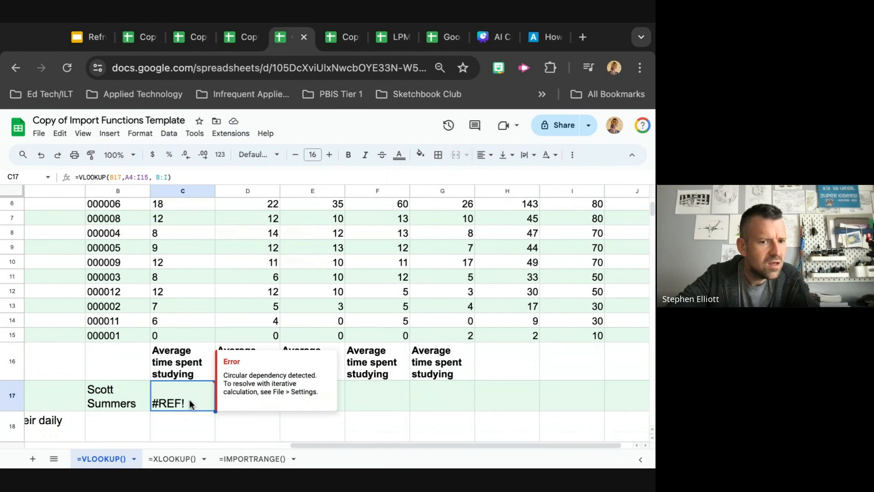
scroll(195, 310, up, 2)
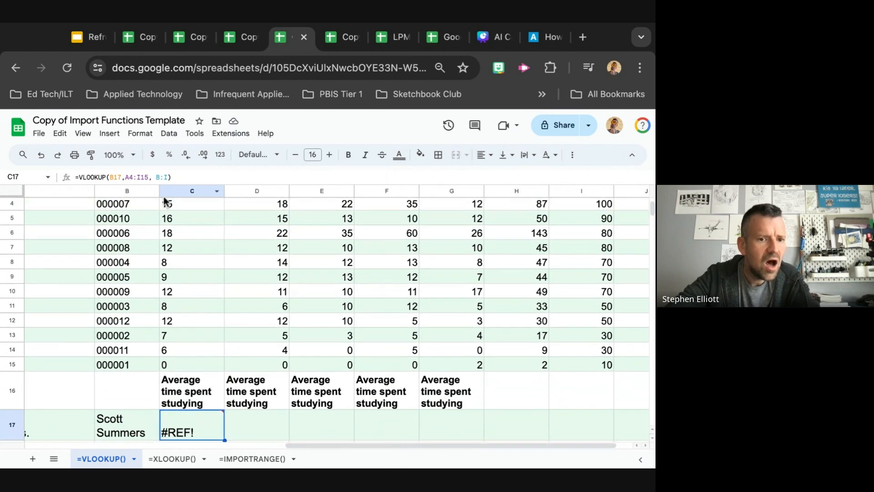
click(164, 177)
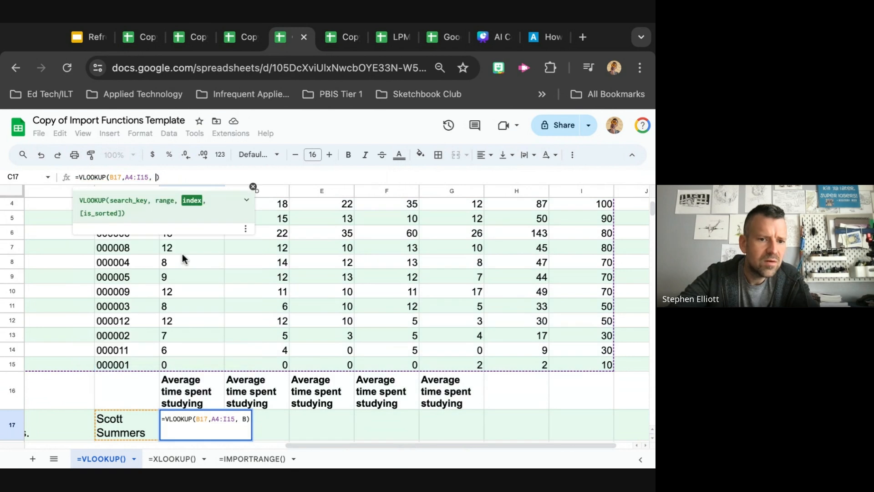
key(BackSpace)
key(BackSpace)
key(BackSpace)
text(2)
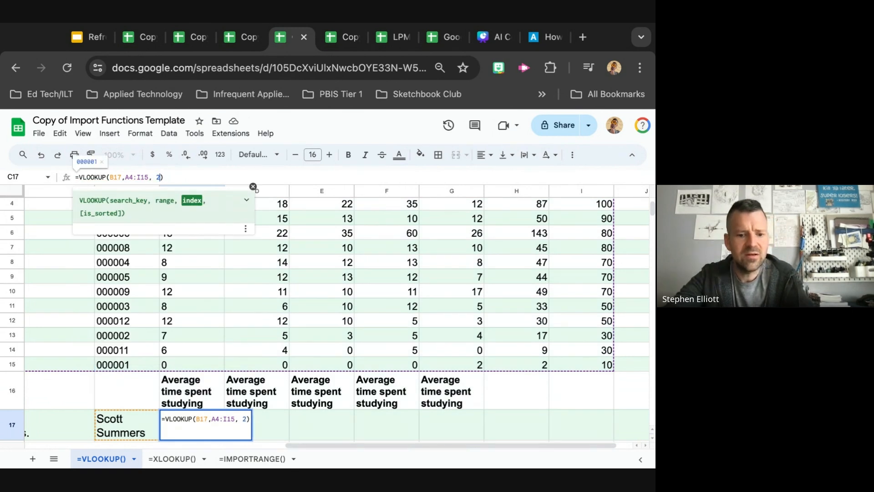
text(&3&4&5)
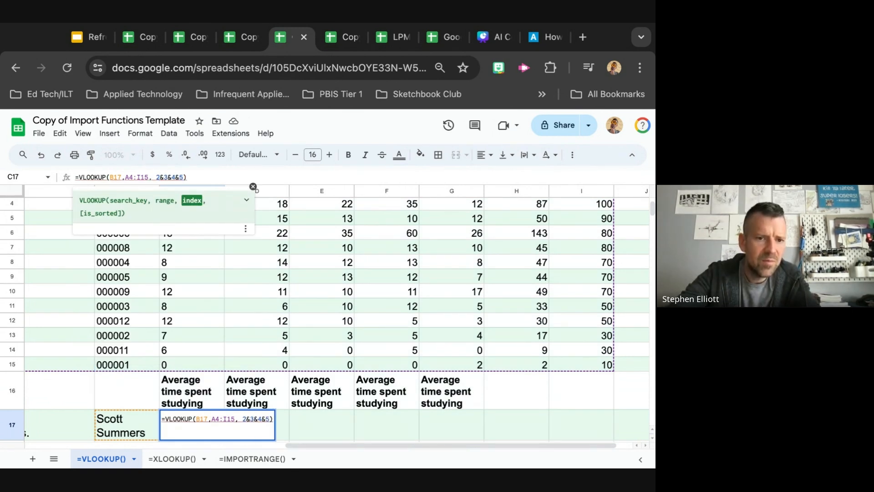
Try 2&3&4&5 as the VLOOKUP index argument, then remove the added part
key(BackSpace)
key(BackSpace)
key(BackSpace)
key(BackSpace)
key(BackSpace)
key(BackSpace)
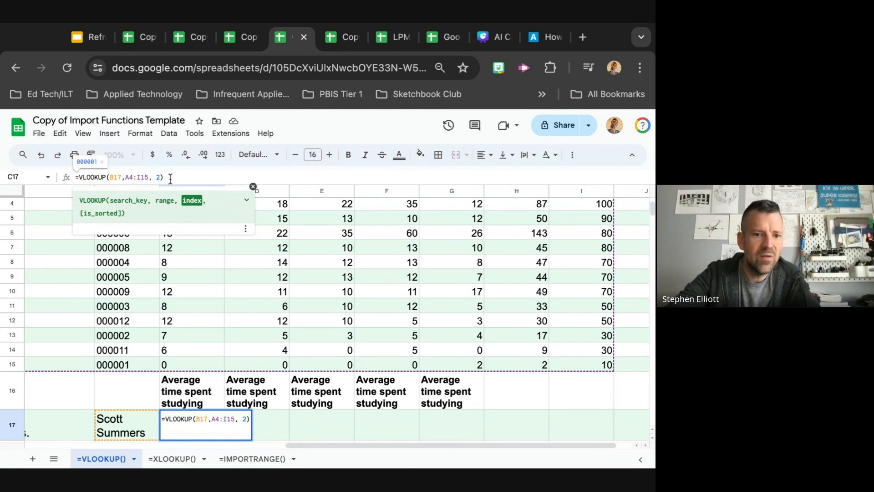
Scroll around the student table to examine its columns relative to the formula in C17
scroll(136, 278, up, 5)
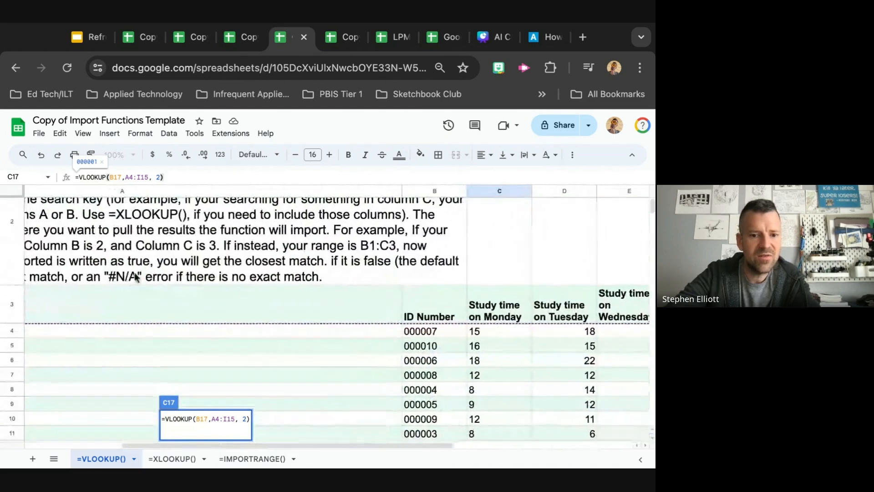
scroll(167, 315, left, 2)
scroll(167, 314, up, 1)
scroll(189, 336, right, 2)
scroll(189, 336, down, 1)
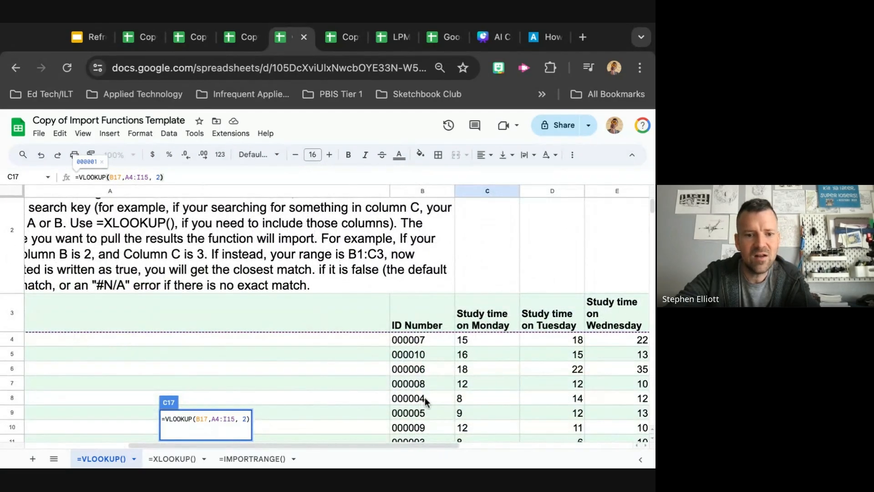
scroll(414, 377, down, 1)
scroll(414, 382, down, 10)
scroll(413, 382, right, 3)
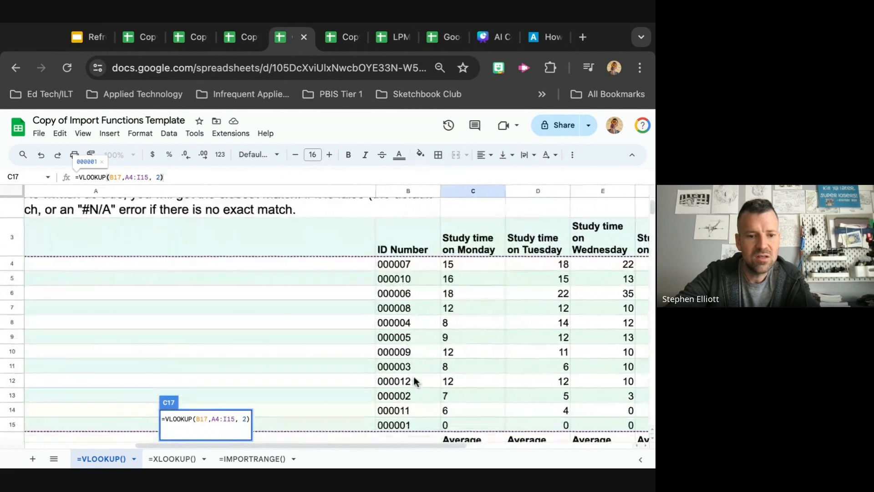
scroll(414, 373, up, 2)
scroll(413, 374, left, 1)
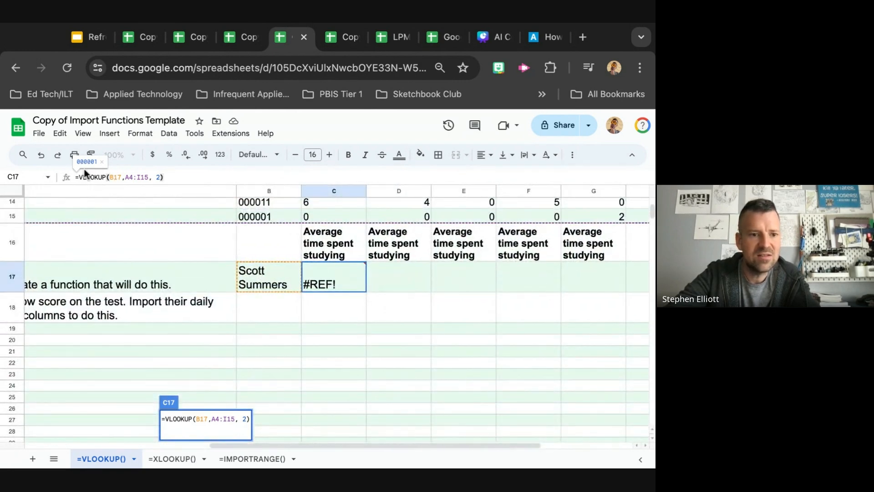
scroll(249, 253, up, 2)
scroll(275, 261, left, 2)
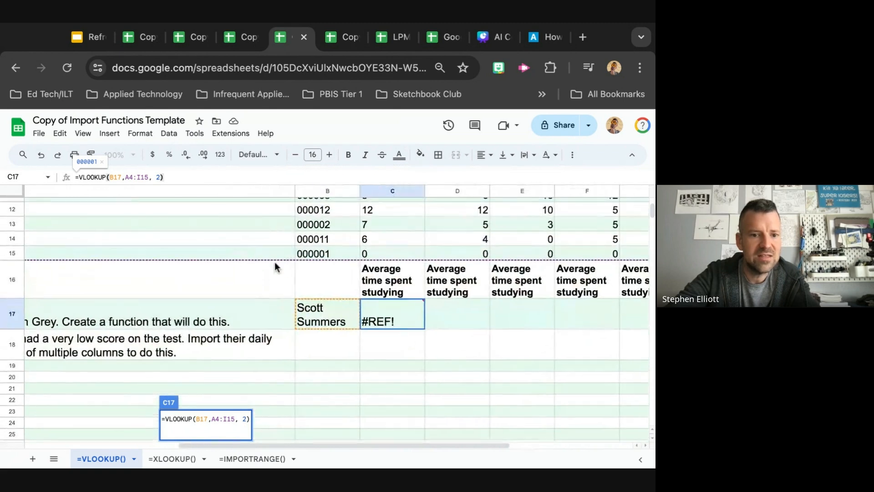
scroll(322, 250, up, 2)
scroll(321, 250, right, 5)
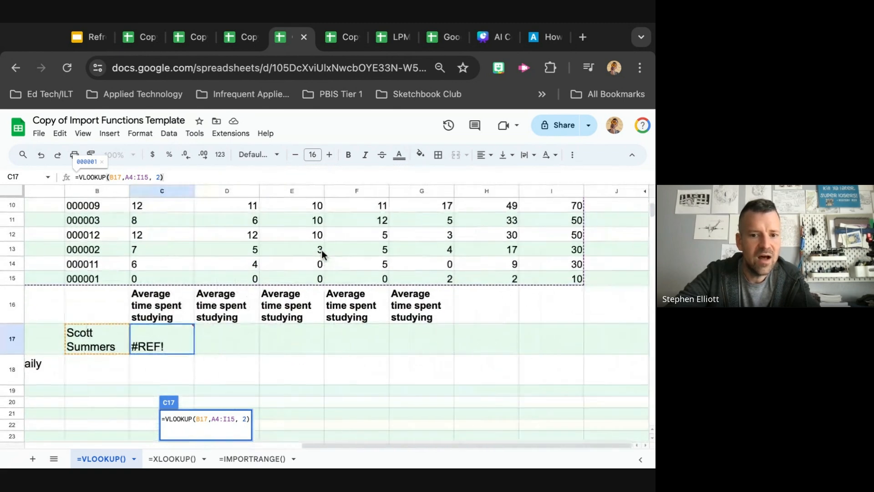
scroll(546, 241, up, 10)
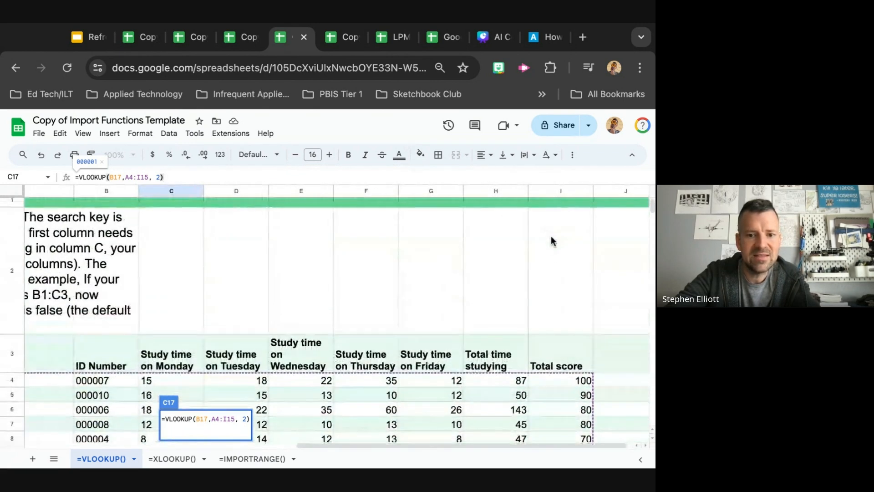
scroll(555, 347, down, 3)
scroll(556, 347, left, 1)
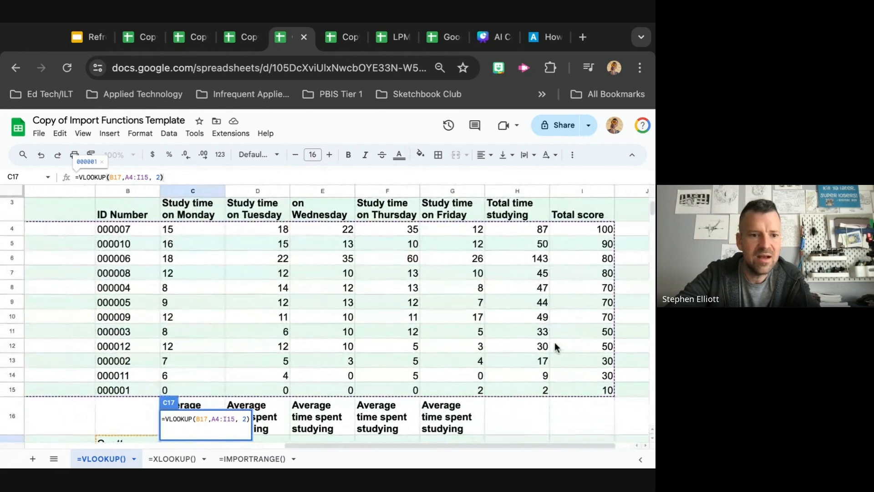
Set the VLOOKUP index argument to 9 and enter the formula in C17
text(9)
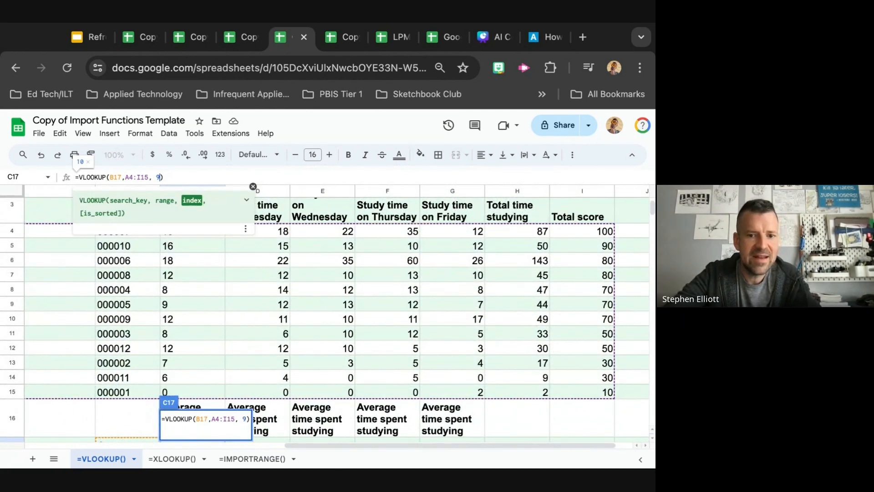
scroll(565, 372, down, 1)
scroll(565, 372, down, 1)
scroll(581, 372, right, 1)
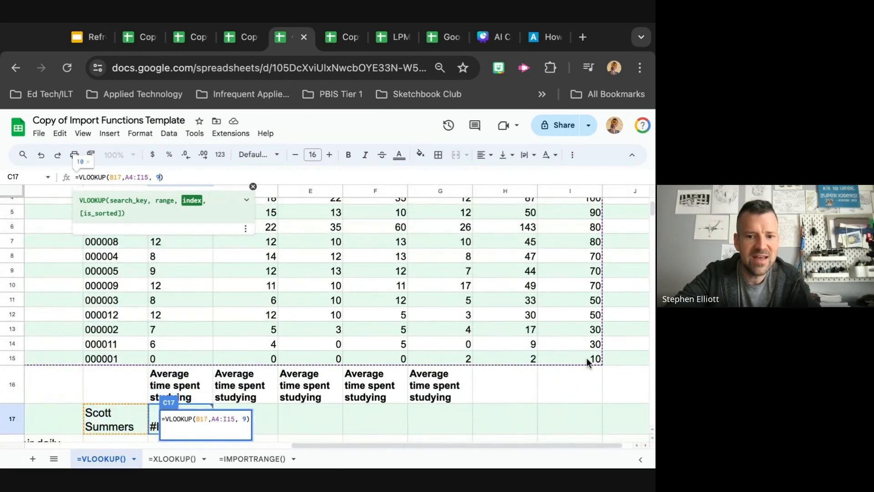
scroll(590, 359, down, 3)
scroll(590, 360, left, 1)
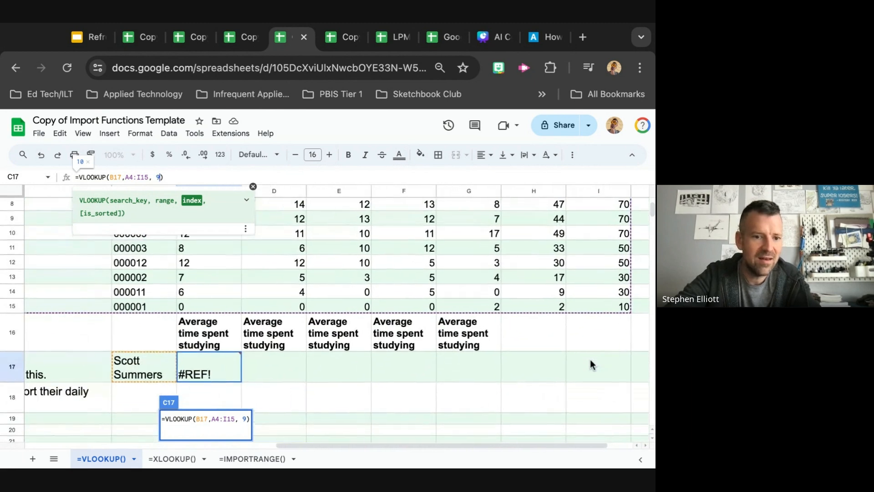
key(Return)
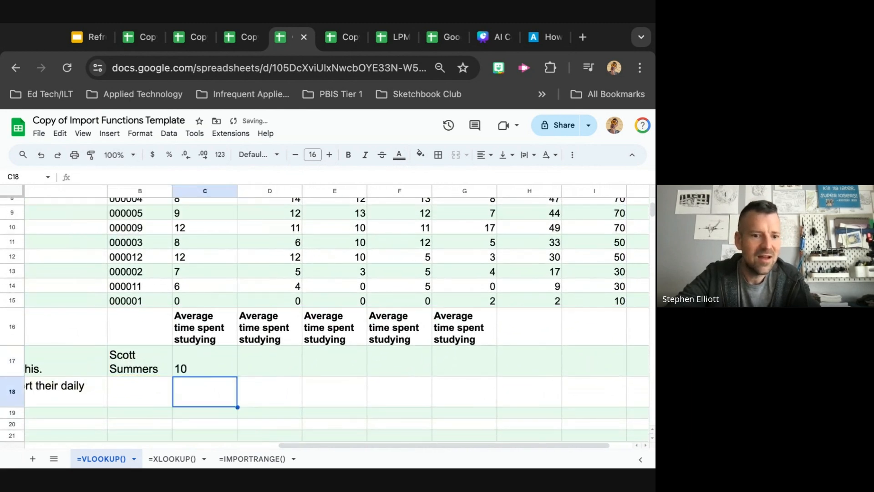
Review the VLOOKUP result in C17 against the Total score column of the student table
click(217, 367)
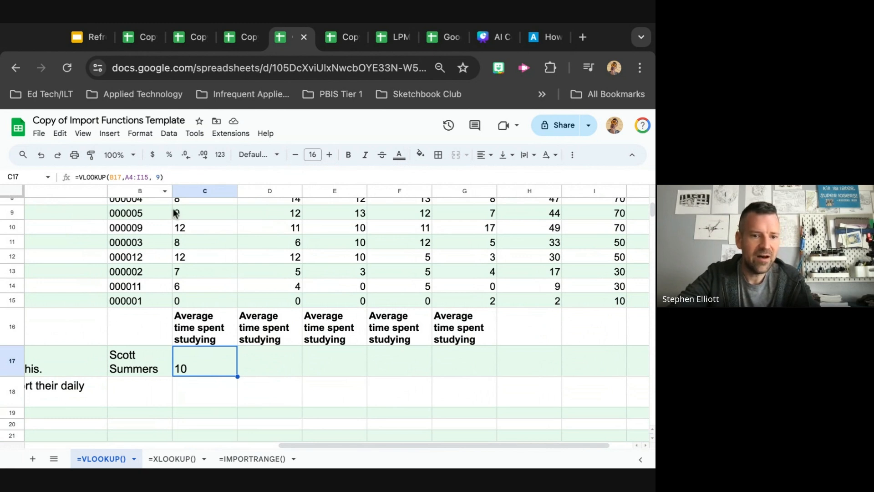
scroll(279, 315, up, 5)
scroll(279, 315, right, 1)
scroll(279, 315, up, 3)
scroll(279, 315, left, 2)
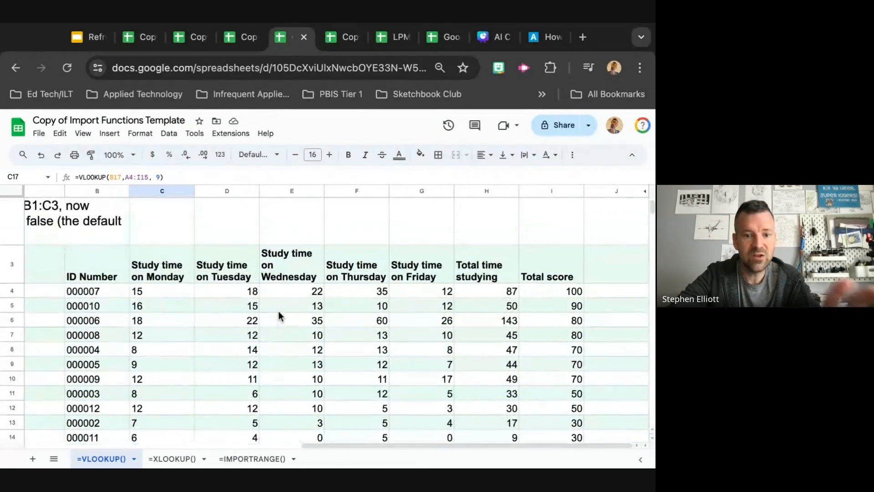
scroll(279, 315, down, 5)
scroll(233, 313, left, 6)
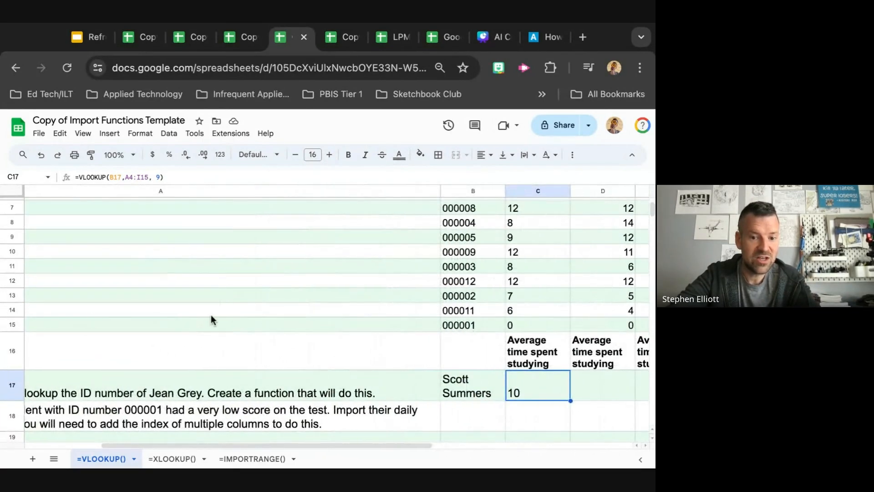
scroll(211, 315, up, 1)
scroll(211, 315, right, 6)
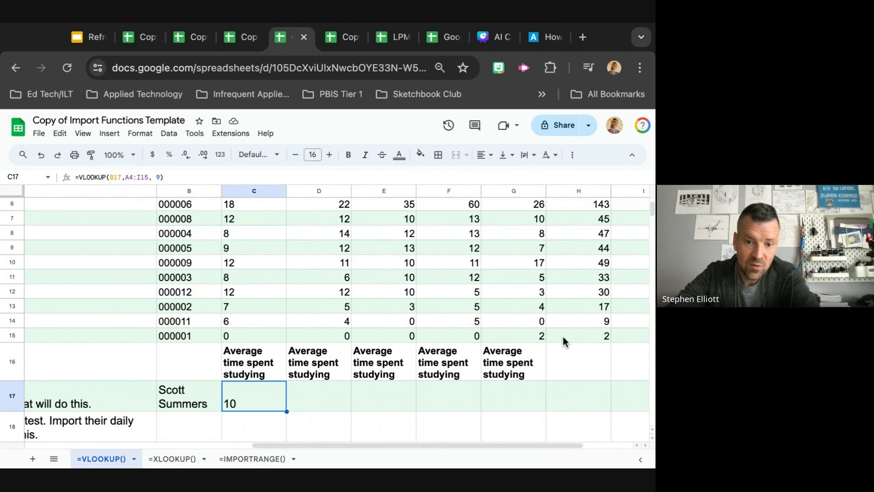
scroll(487, 353, right, 2)
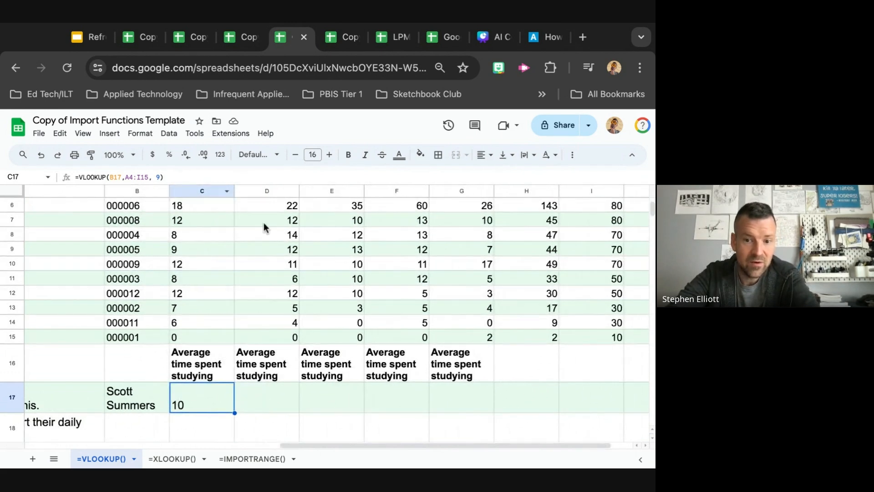
scroll(266, 228, up, 1)
scroll(266, 227, right, 2)
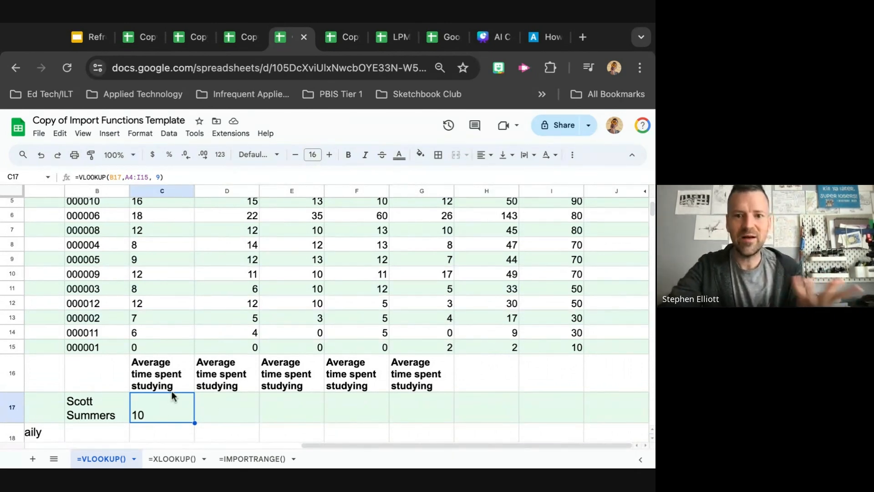
Clear the VLOOKUP formula from cell C17 beside Scott Summers
click(86, 38)
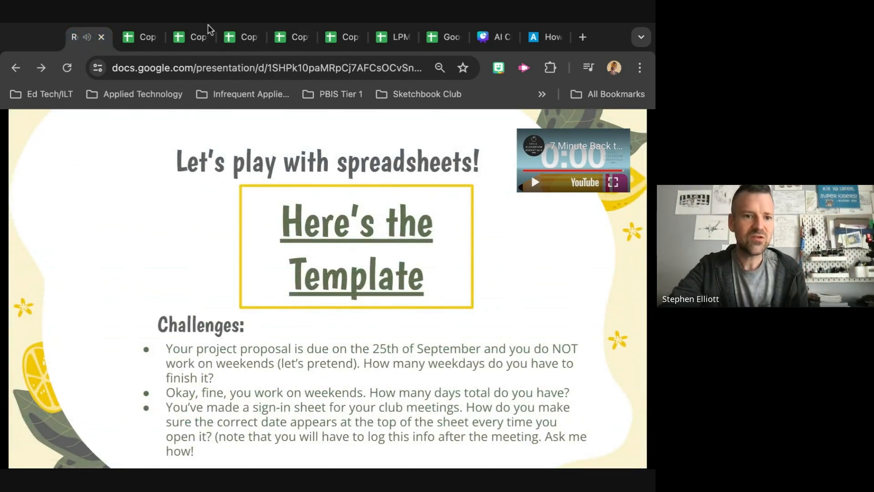
click(144, 40)
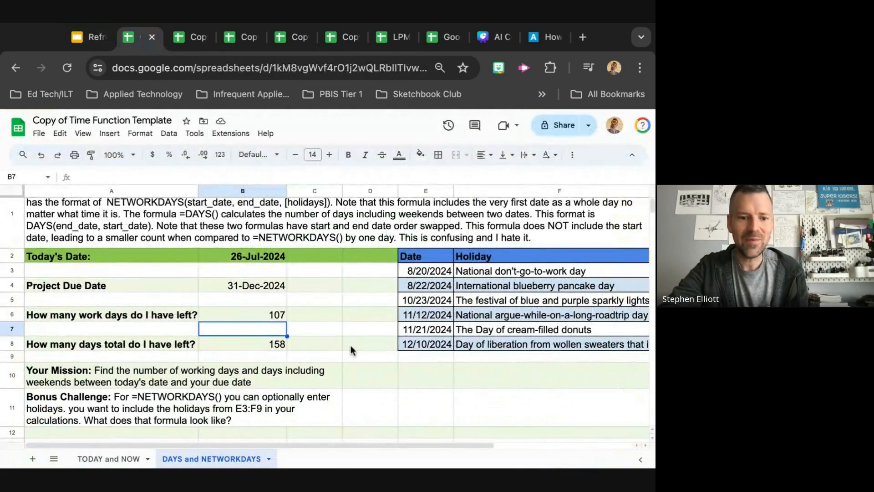
click(289, 40)
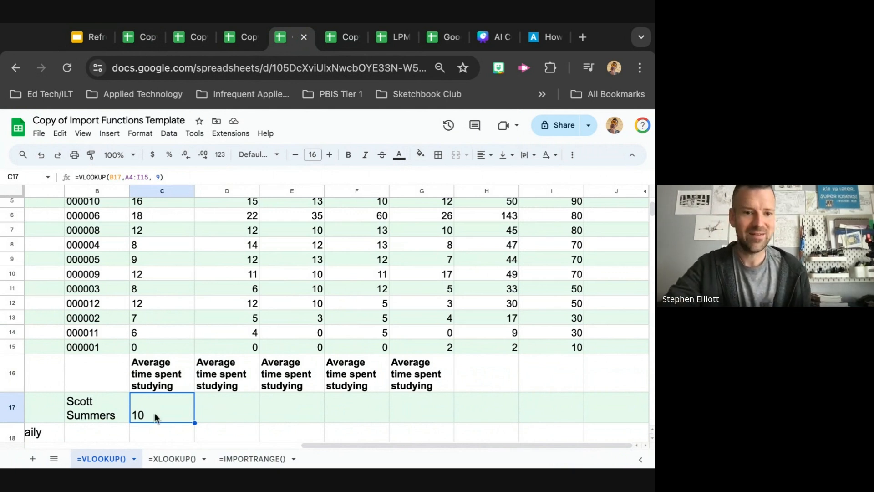
key(Delete)
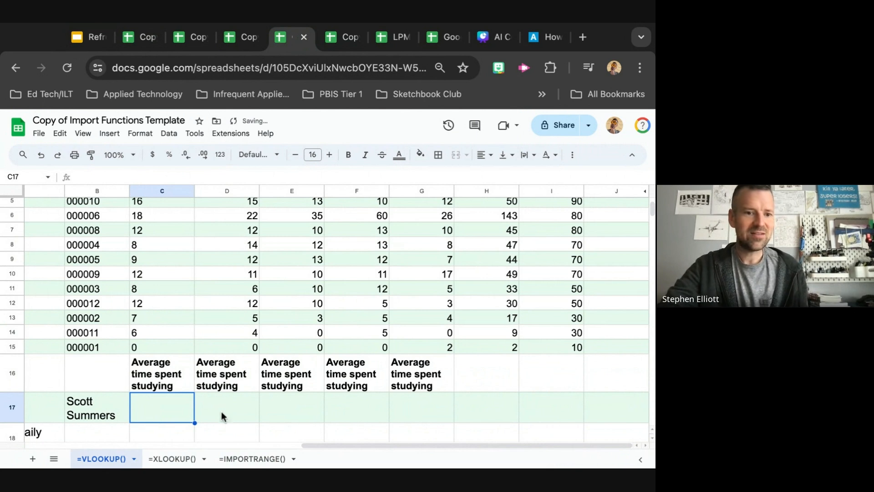
Switch to the Google Slides presentation and page through the challenge and function-style slides
click(88, 37)
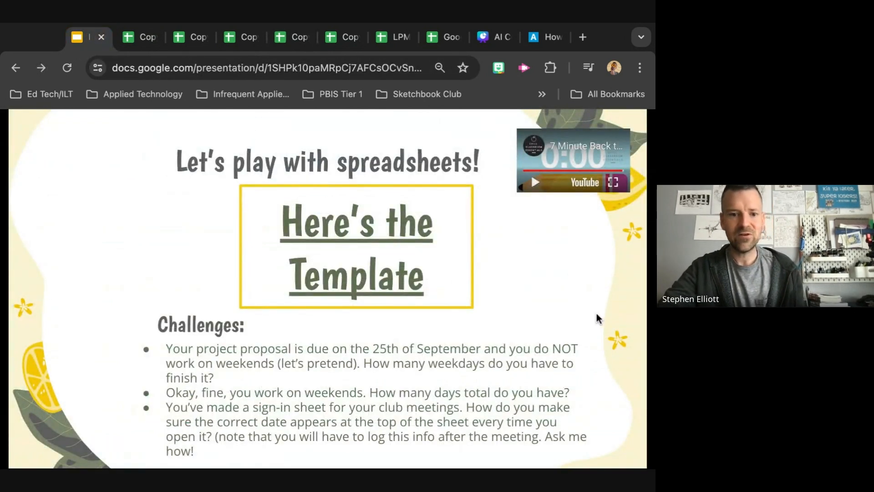
click(558, 303)
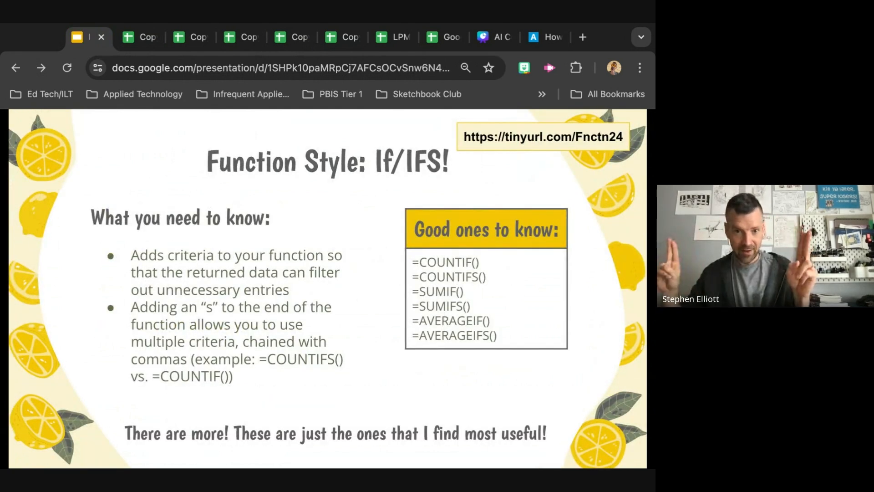
key(Right)
key(Right)
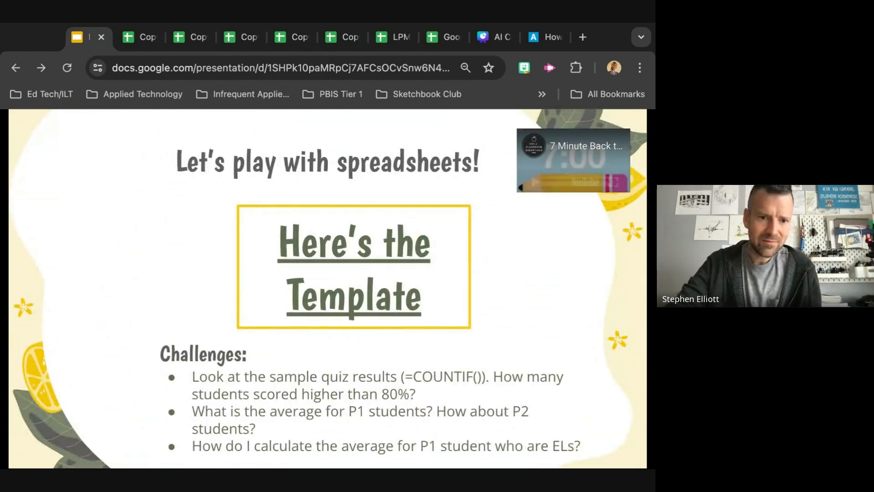
key(Right)
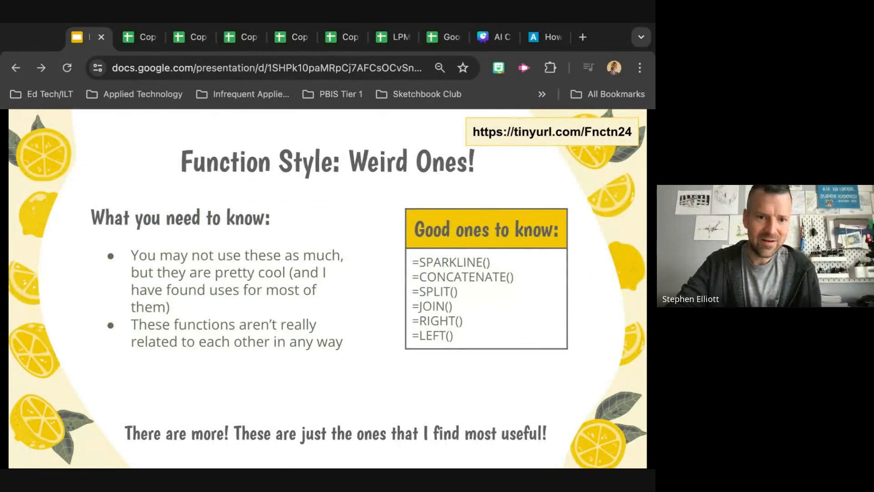
key(Left)
key(Left)
key(Left)
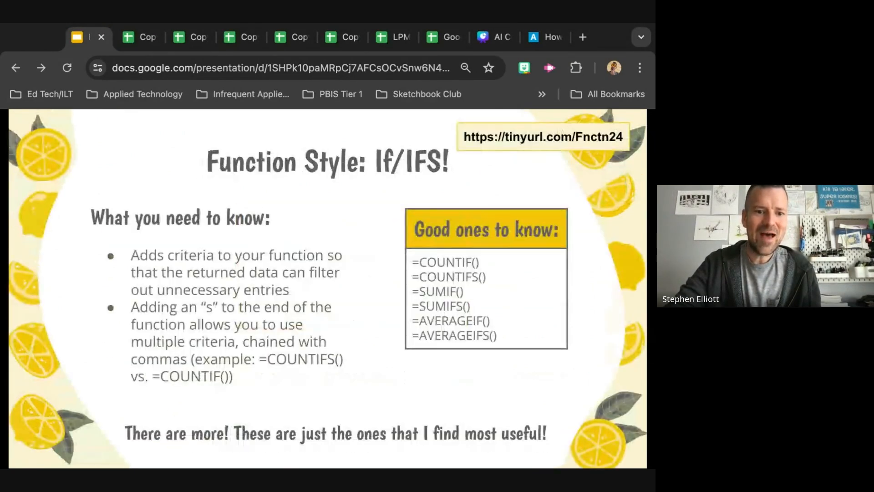
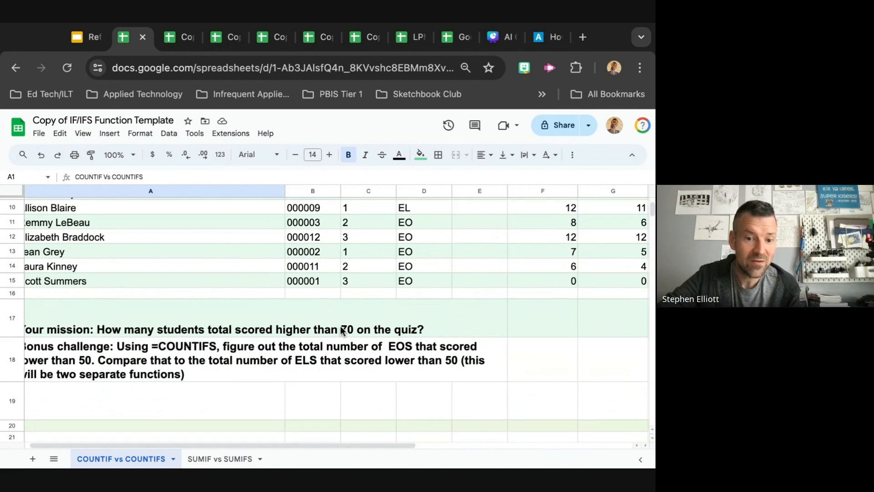
scroll(337, 314, right, 10)
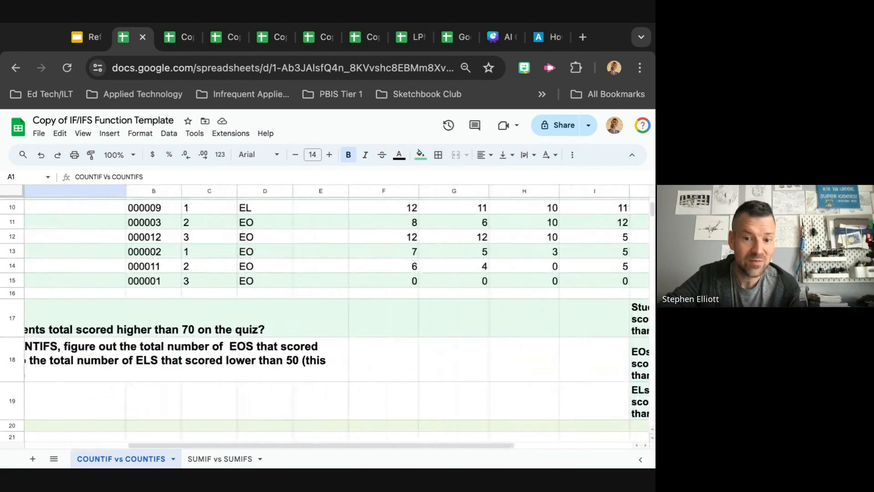
Enter a COUNTIF formula in K17 counting Total score values in L4:L15 greater than 70
click(522, 335)
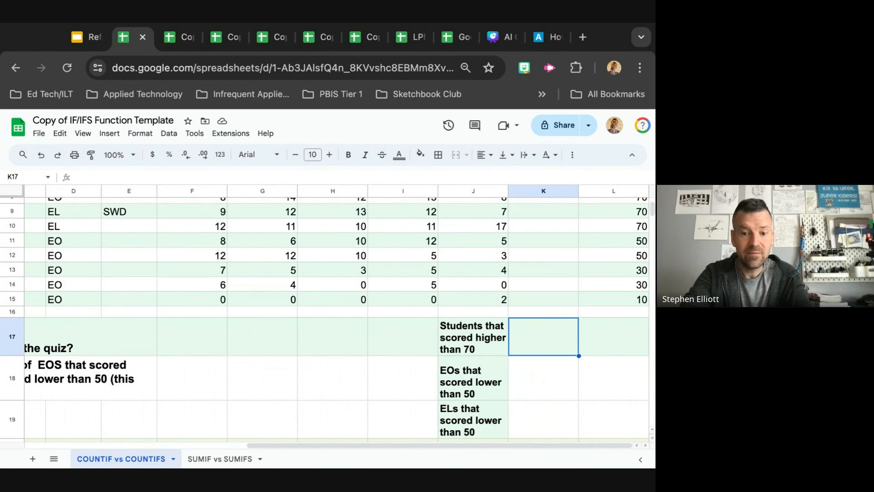
text(=)
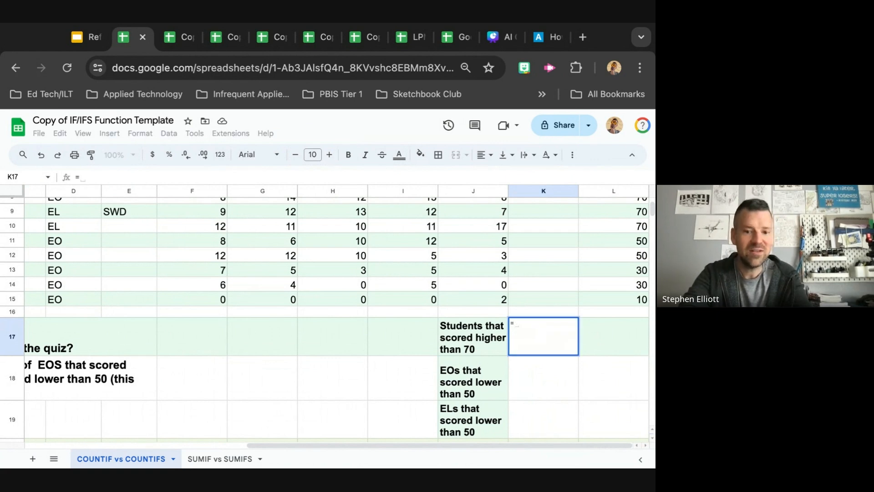
text(co)
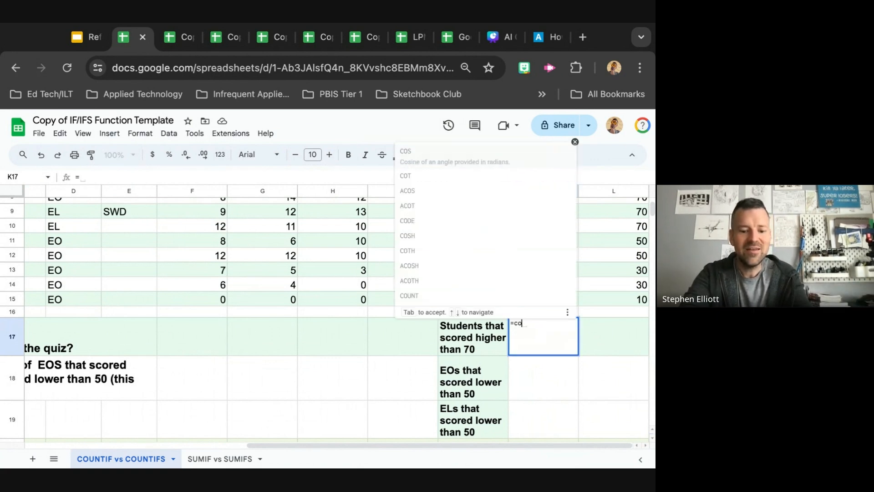
text(untif()
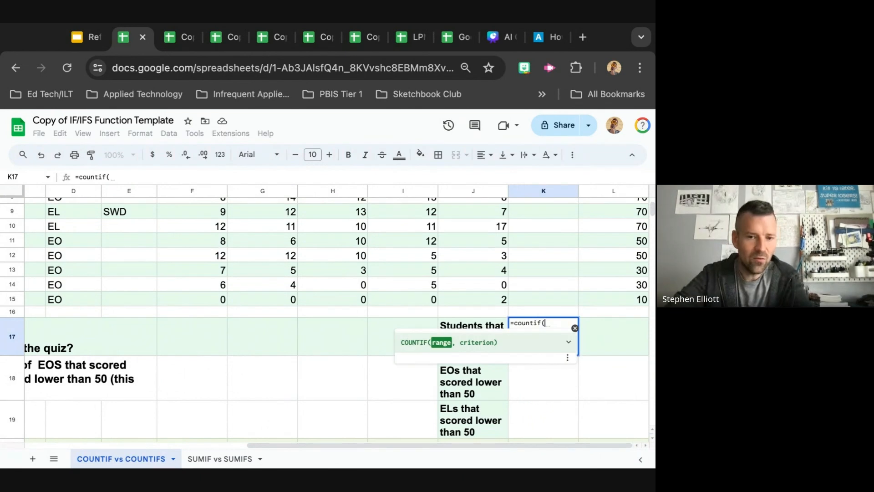
scroll(417, 299, up, 5)
scroll(418, 301, down, 3)
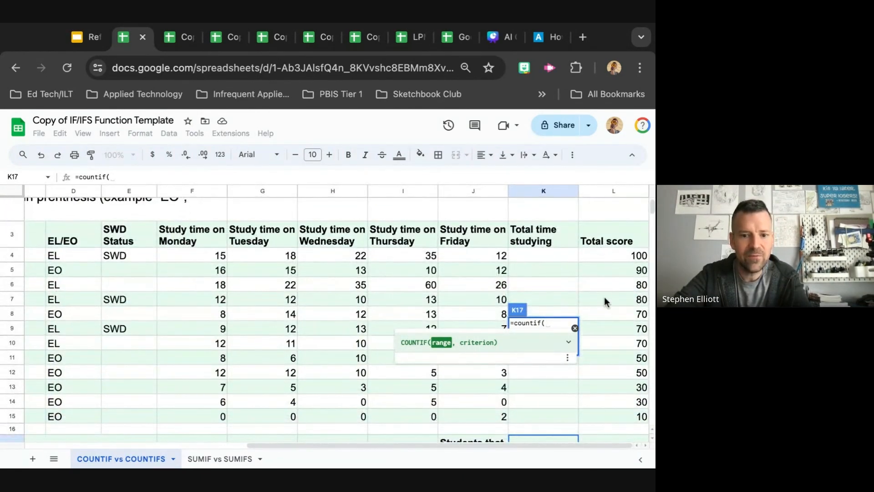
scroll(605, 296, down, 2)
text(L4:)
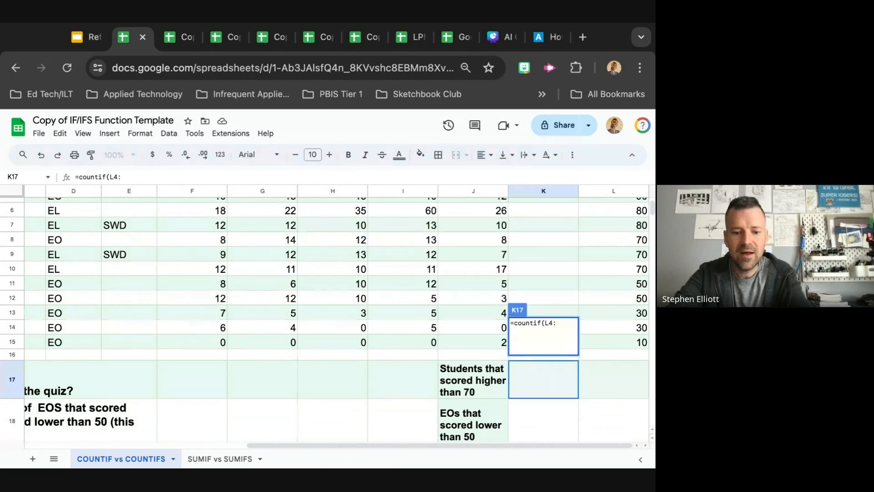
text(L15)
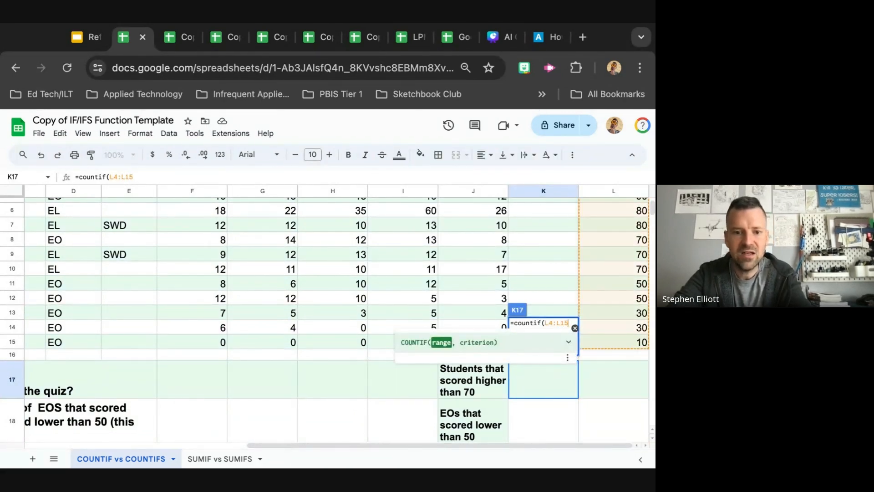
text(, )
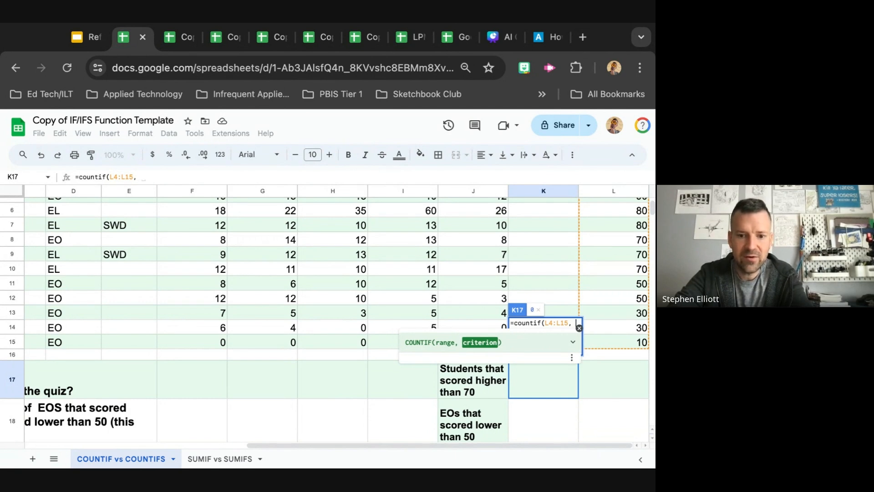
text(>70))
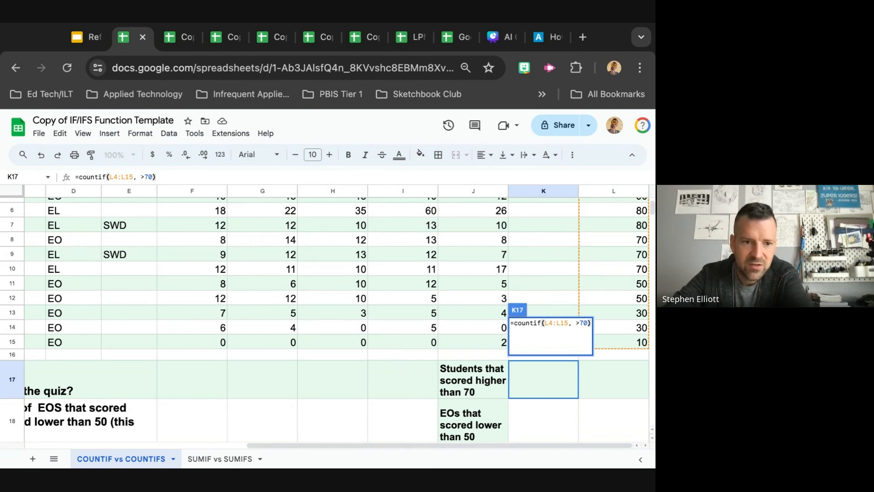
key(Return)
Edit the K17 formula so the >70 criterion is wrapped in quotation marks
click(540, 378)
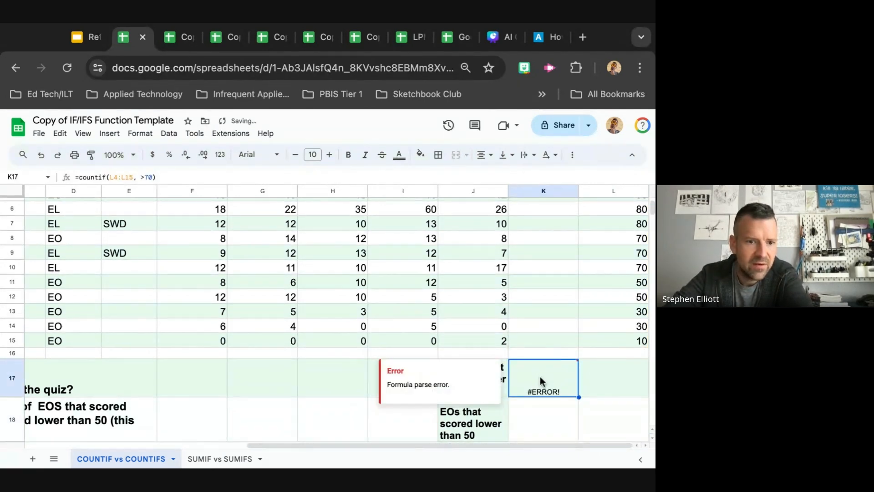
double_click(540, 376)
click(246, 201)
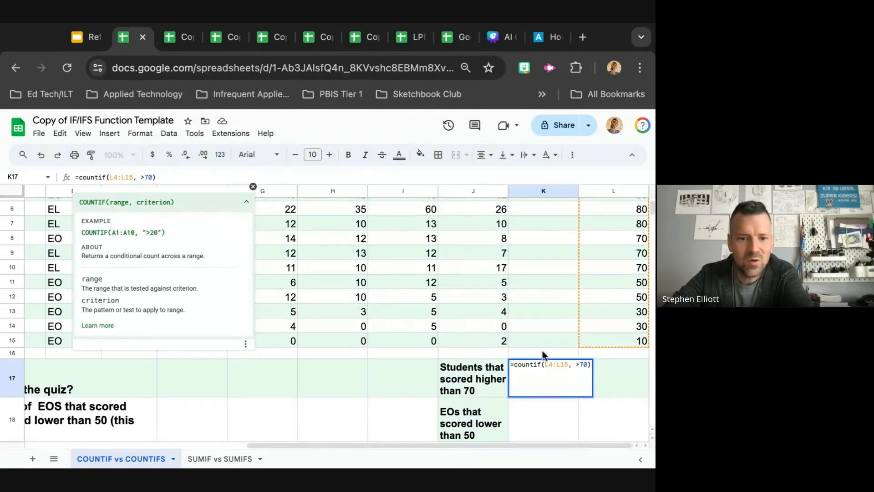
click(577, 364)
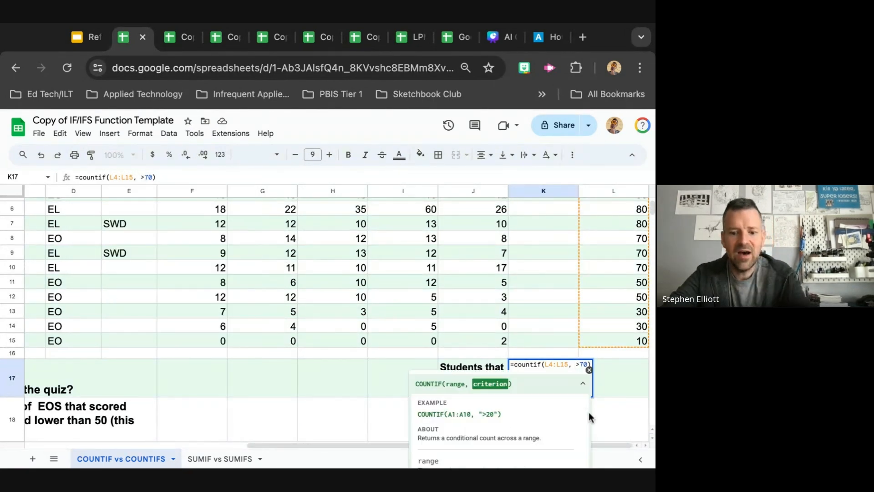
text(">70))
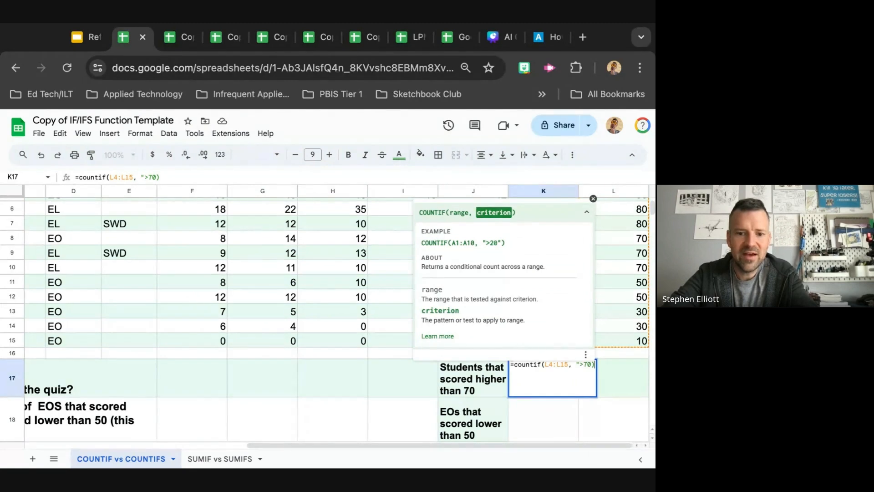
text(")
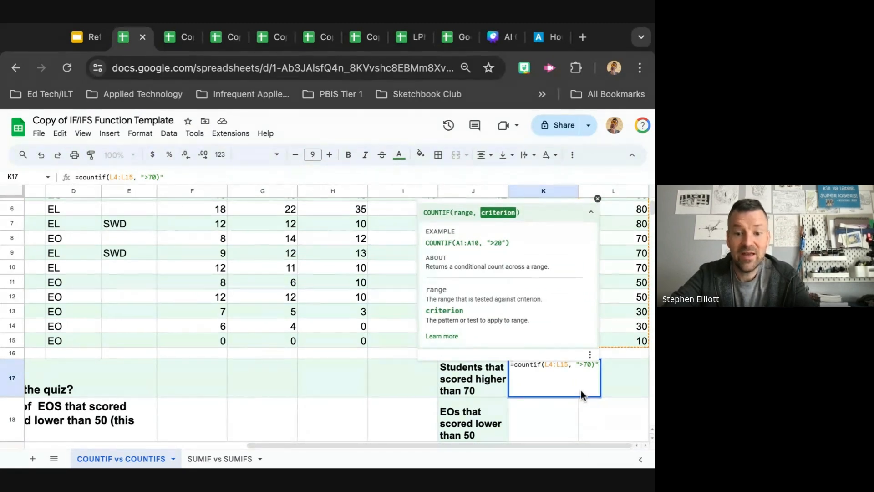
key(Return)
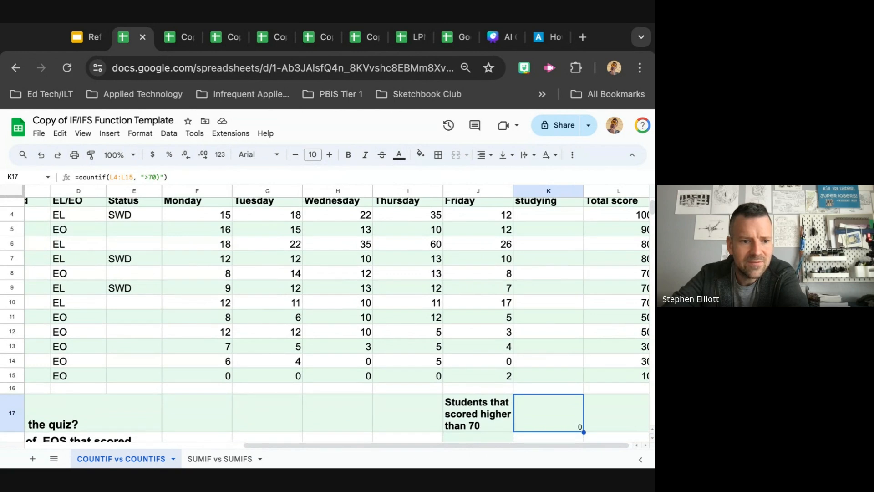
Correct the K17 formula to =countif(L4:L15, ">70") and dismiss the autofill suggestion
scroll(337, 314, down, 1)
scroll(537, 406, up, 1)
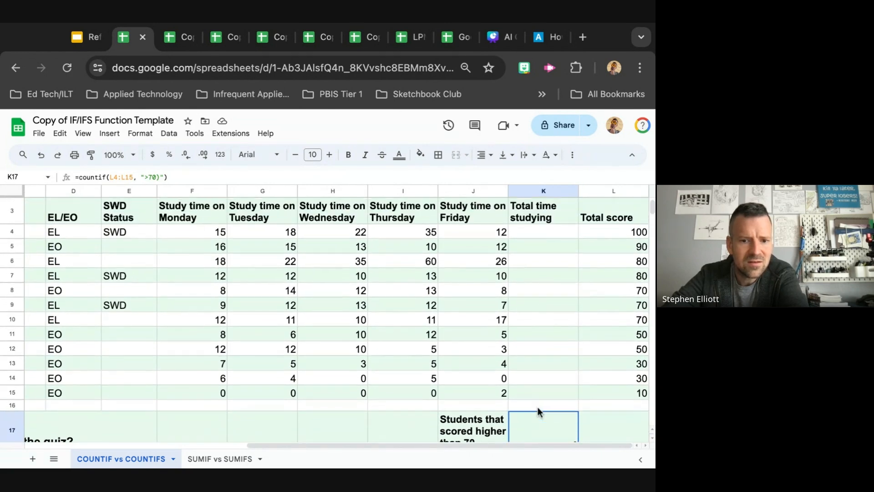
scroll(364, 319, down, 1)
click(141, 177)
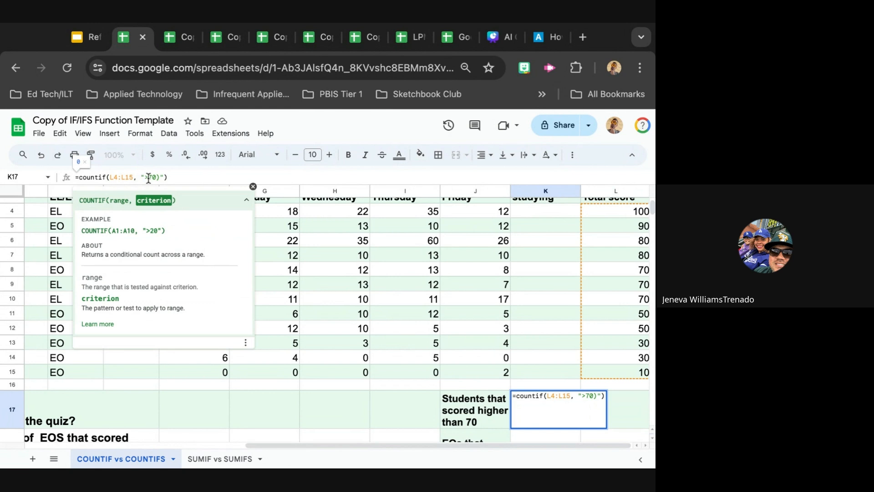
click(167, 177)
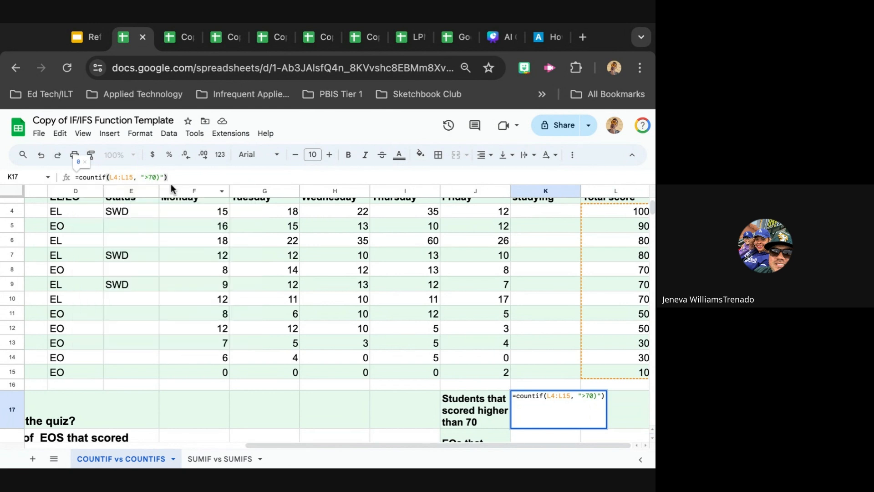
click(161, 177)
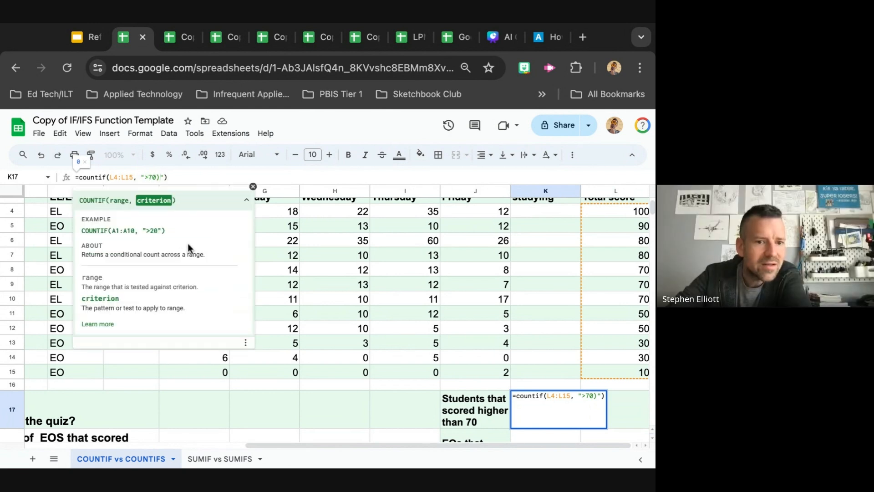
key(BackSpace)
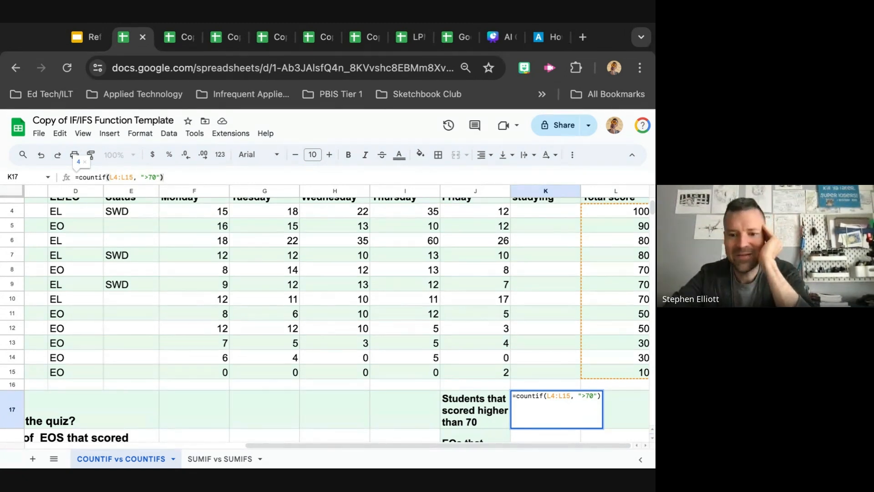
key(Return)
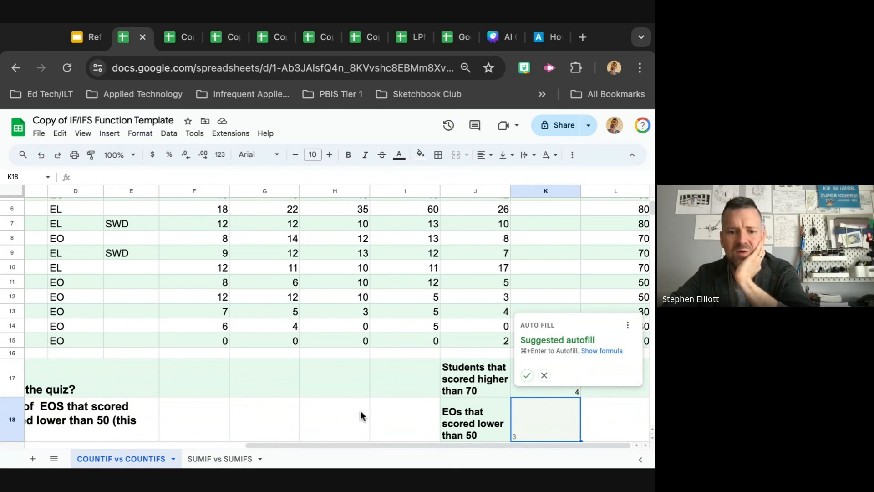
click(574, 389)
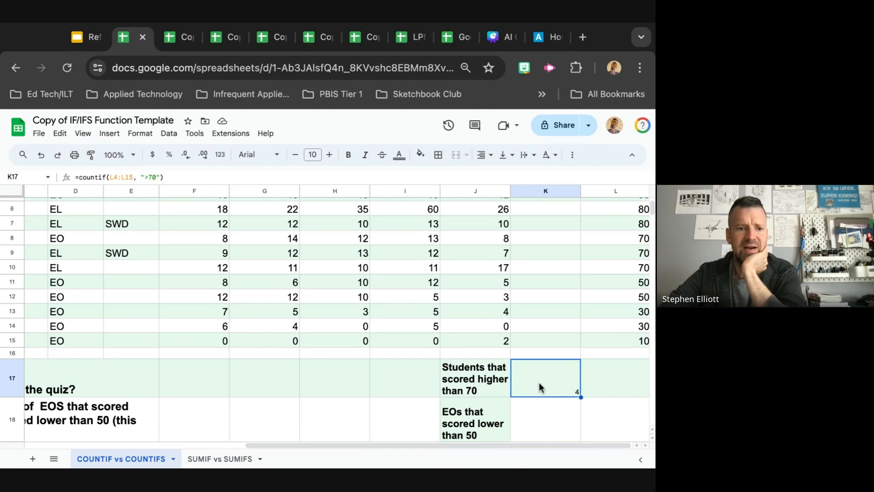
Examine the student table's EL/EO and Total score columns and the challenge rows below it
scroll(539, 388, down, 1)
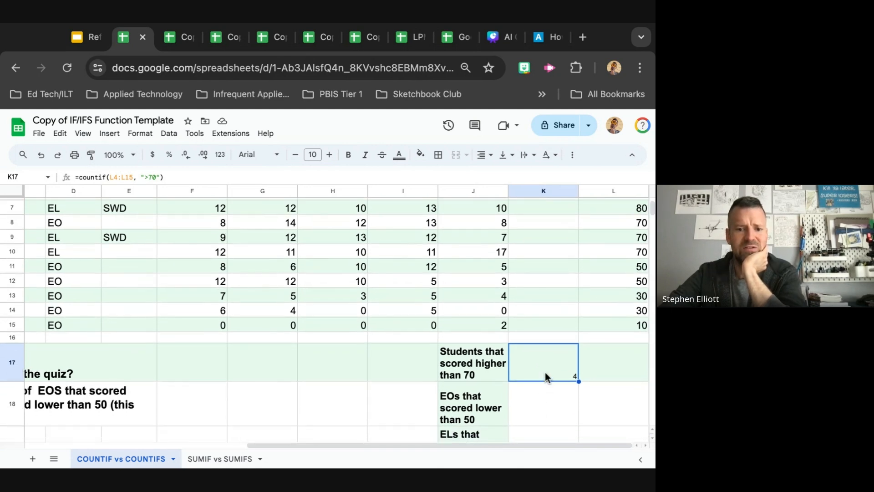
scroll(545, 372, up, 5)
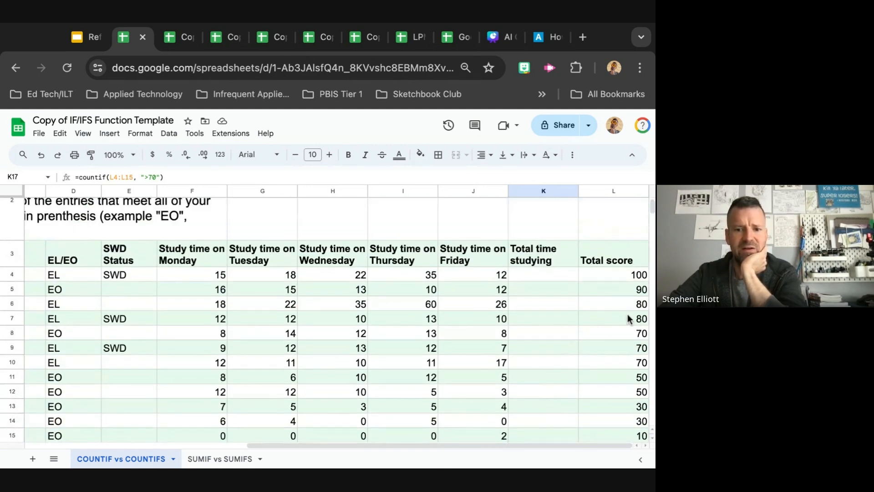
scroll(576, 383, down, 5)
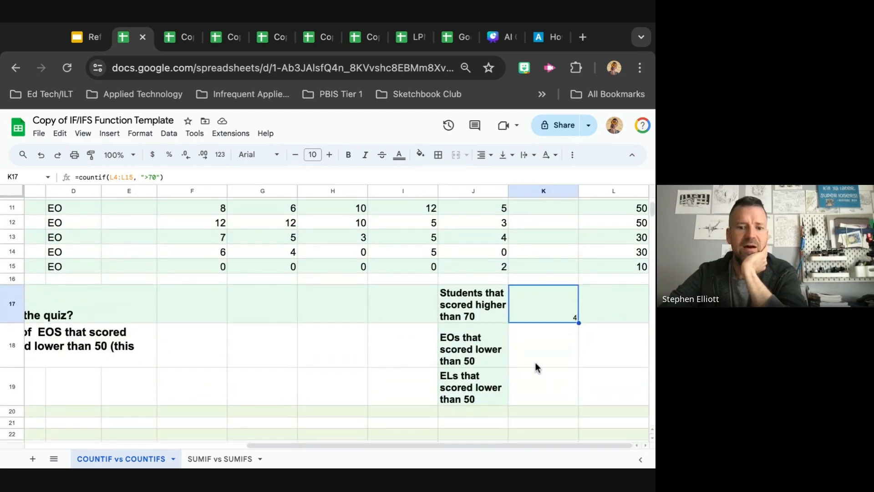
click(541, 363)
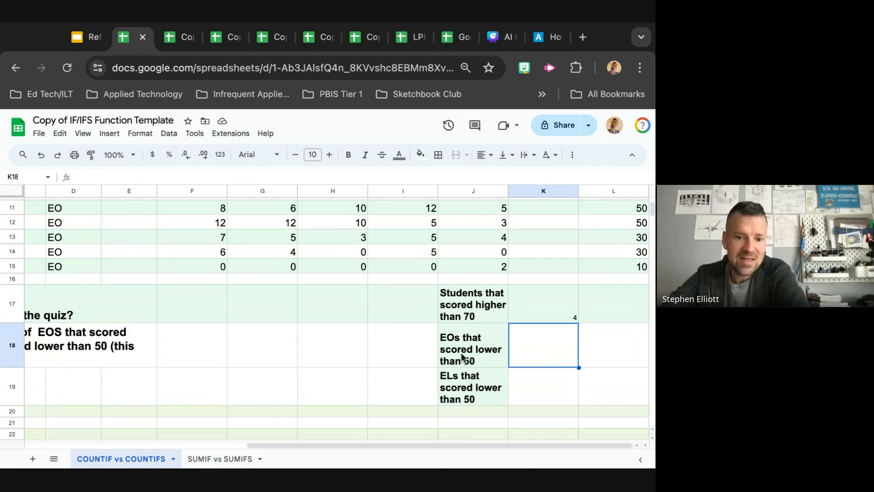
scroll(459, 353, up, 3)
scroll(458, 350, up, 3)
scroll(458, 349, left, 4)
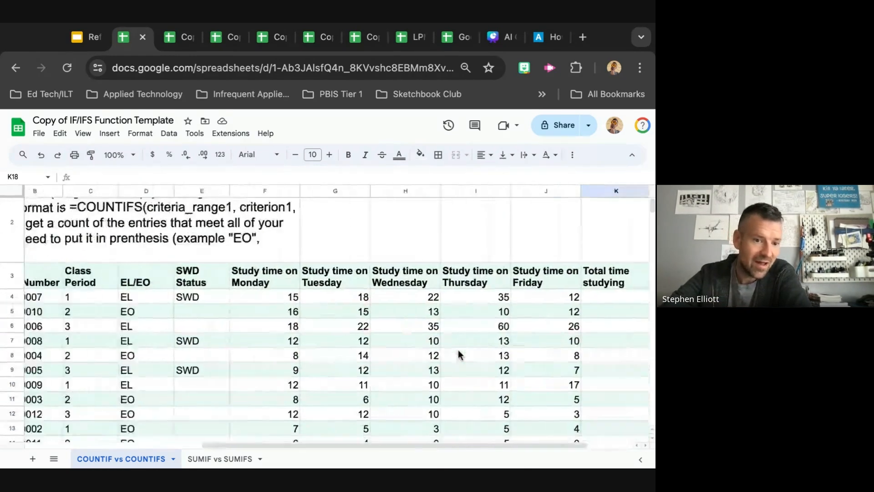
scroll(238, 361, down, 2)
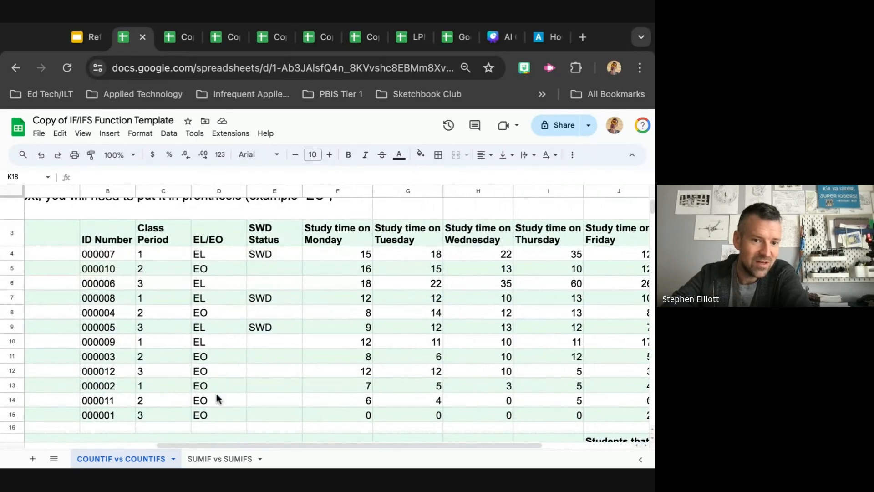
scroll(217, 394, down, 3)
scroll(474, 390, right, 3)
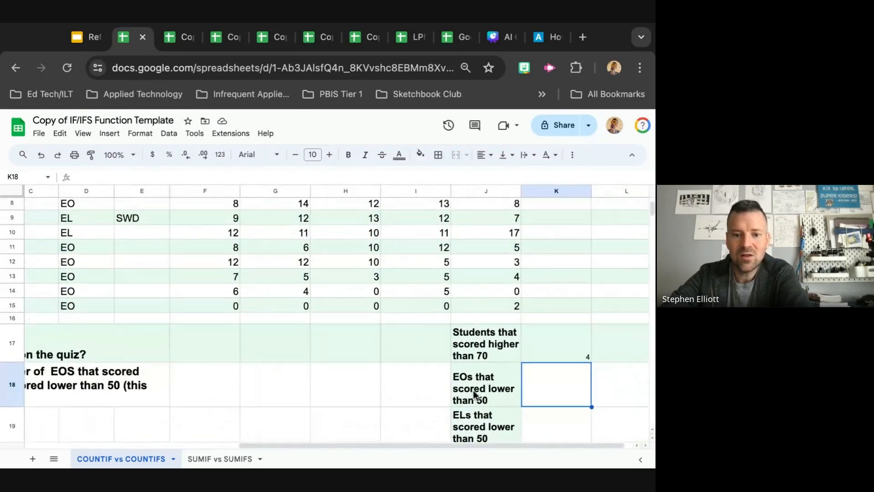
scroll(474, 390, up, 2)
scroll(474, 390, right, 1)
scroll(474, 389, down, 2)
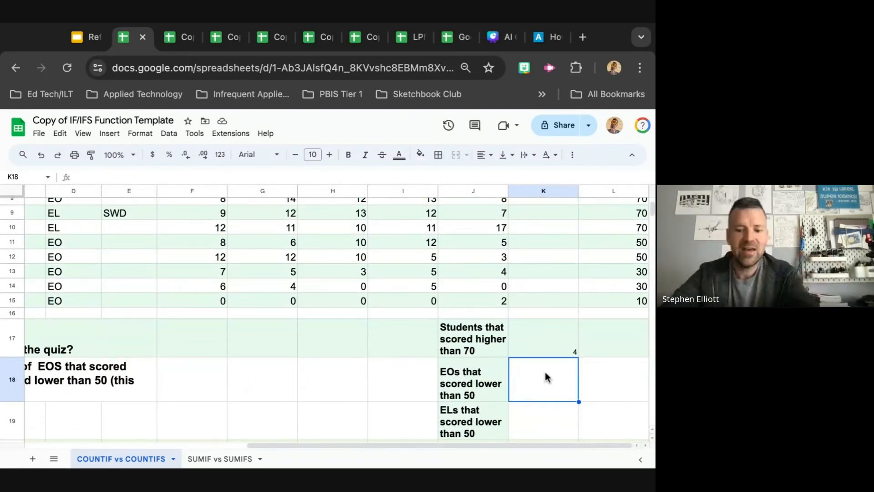
Start a COUNTIFS formula in K18 using D4:D16 as the first criteria range with the criterion "EO"
text(=cou)
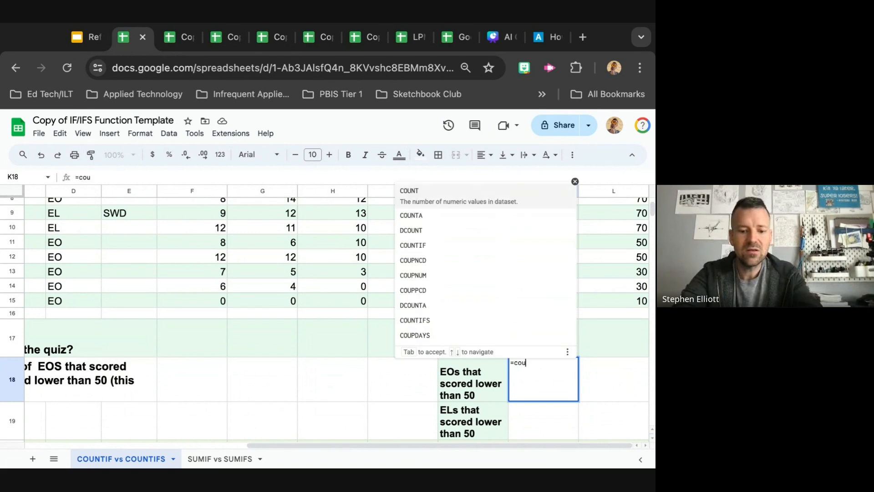
text(ntifs)
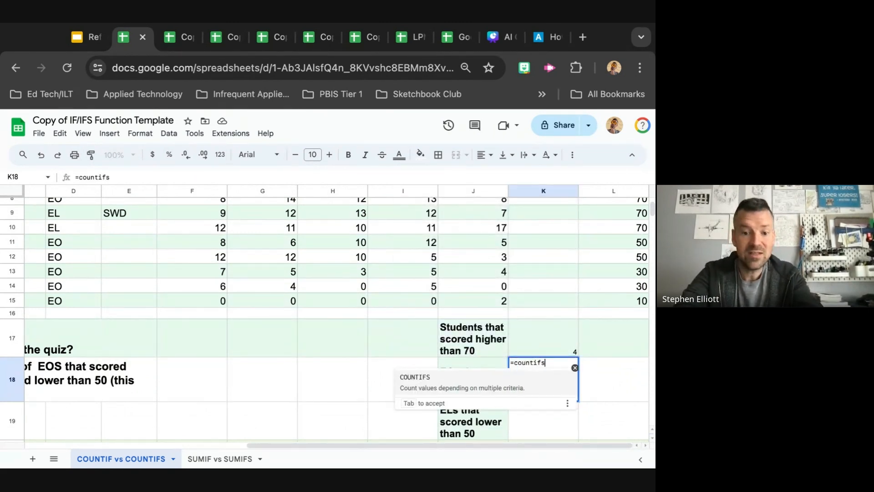
text(()
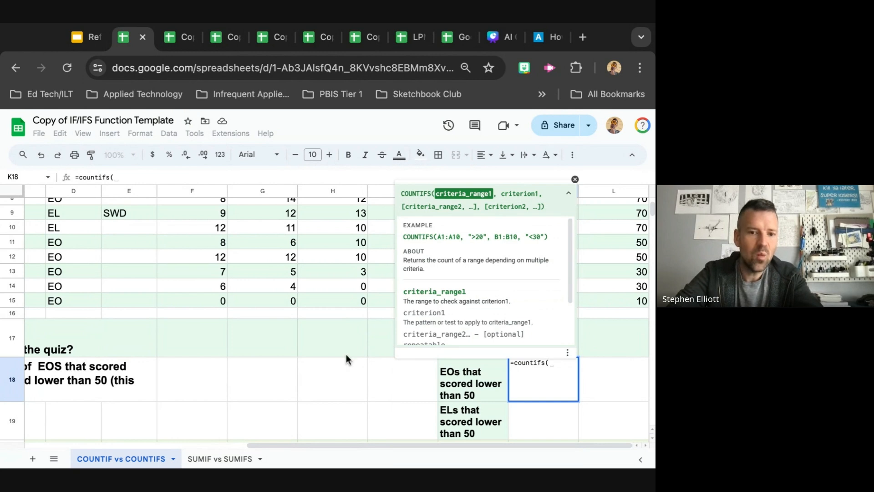
scroll(346, 354, up, 6)
scroll(346, 354, left, 3)
scroll(346, 354, down, 2)
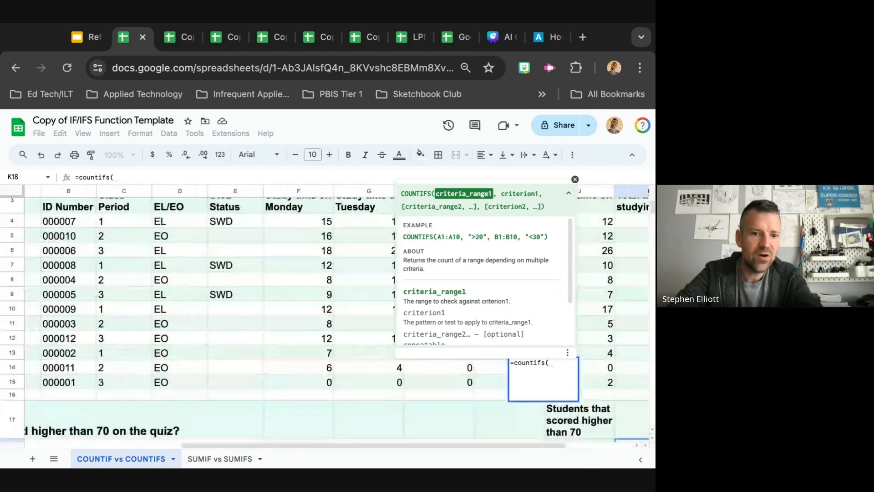
scroll(276, 343, down, 2)
scroll(277, 343, up, 3)
scroll(276, 342, right, 2)
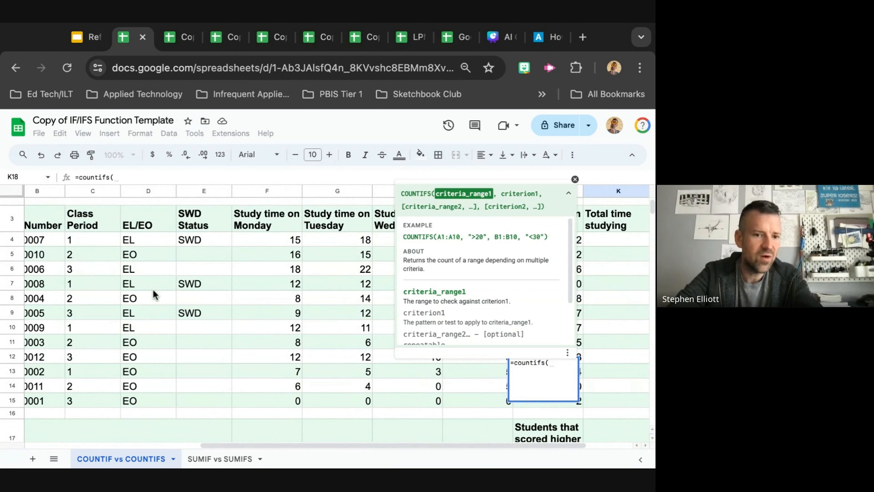
scroll(205, 375, right, 3)
scroll(206, 378, left, 3)
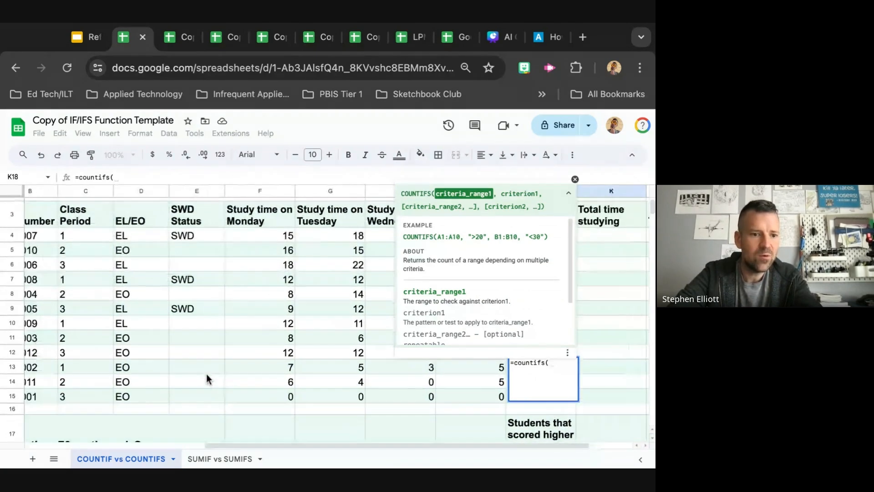
scroll(206, 378, down, 2)
scroll(206, 379, right, 2)
scroll(206, 378, up, 2)
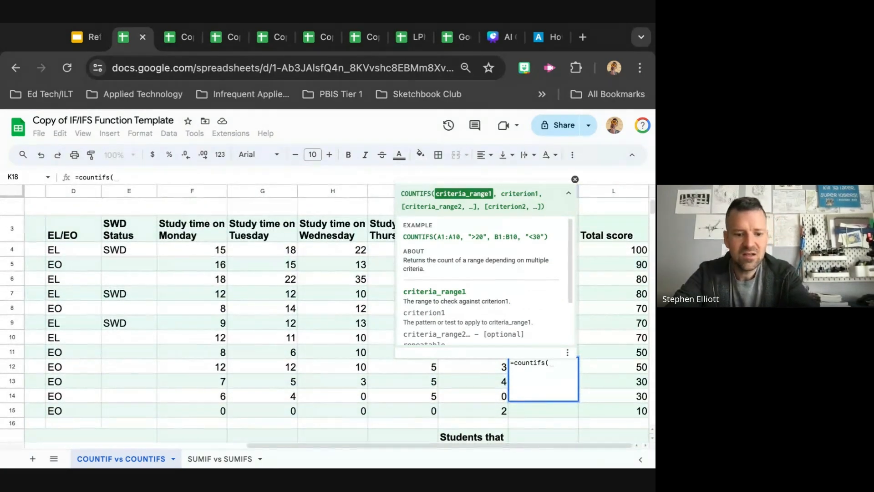
text(D4:D)
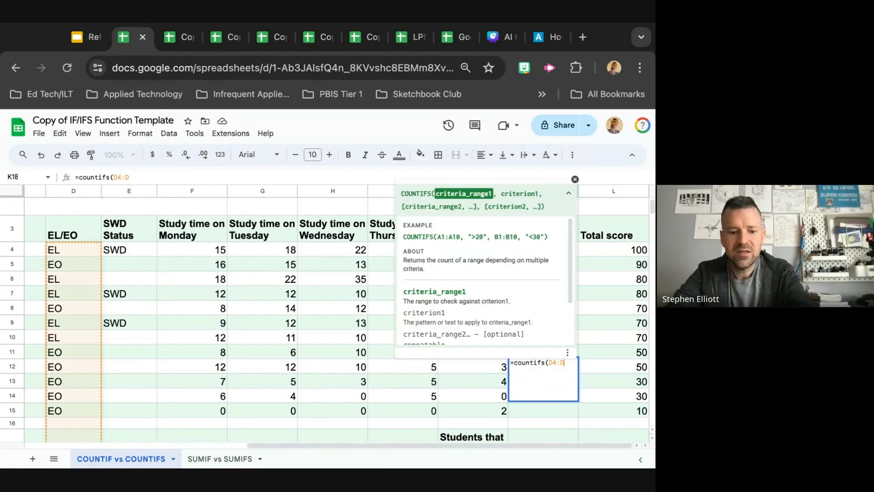
text(16)
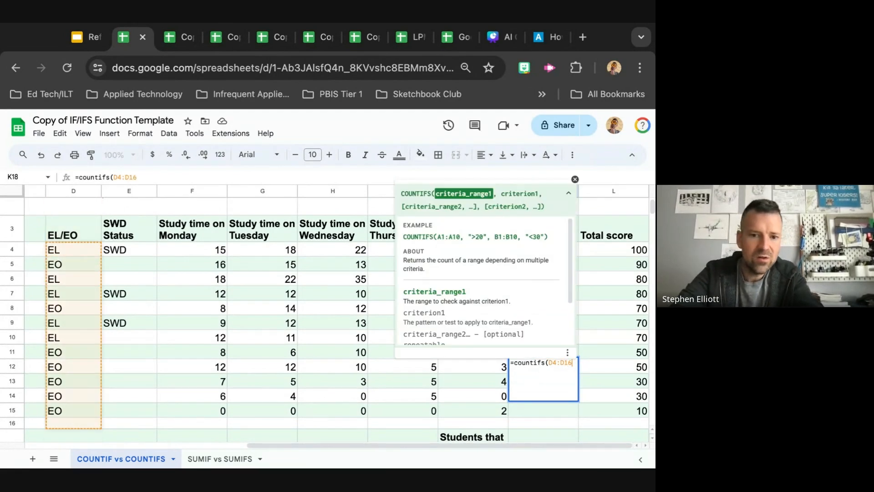
text(,)
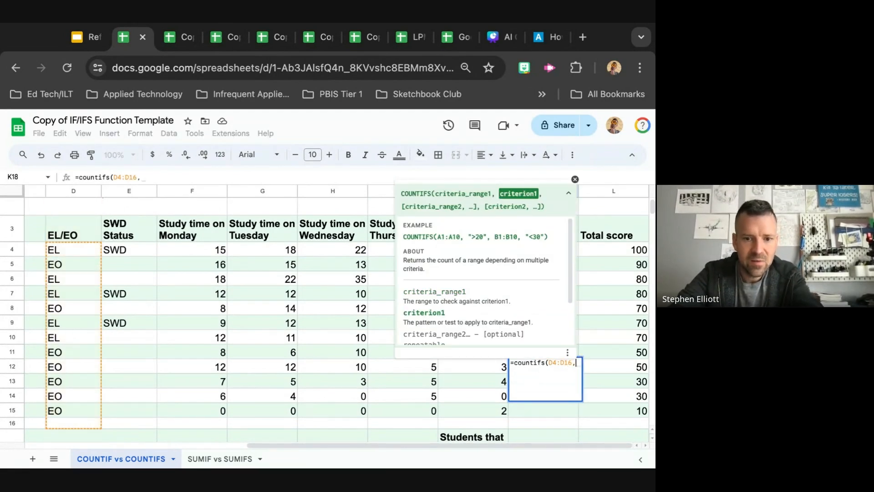
text( ")
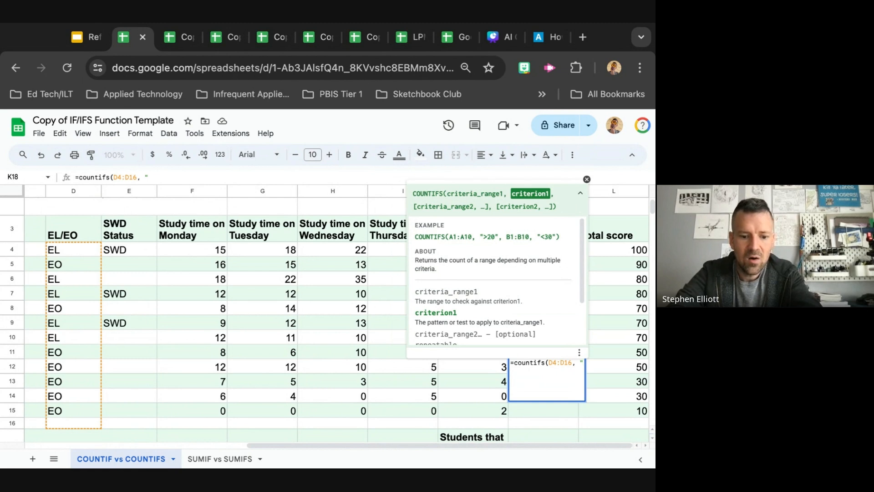
text(EO")
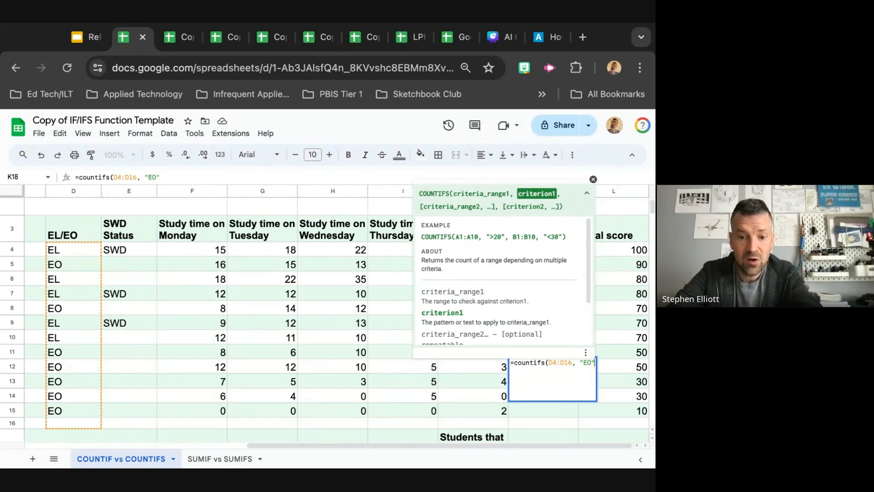
text(,)
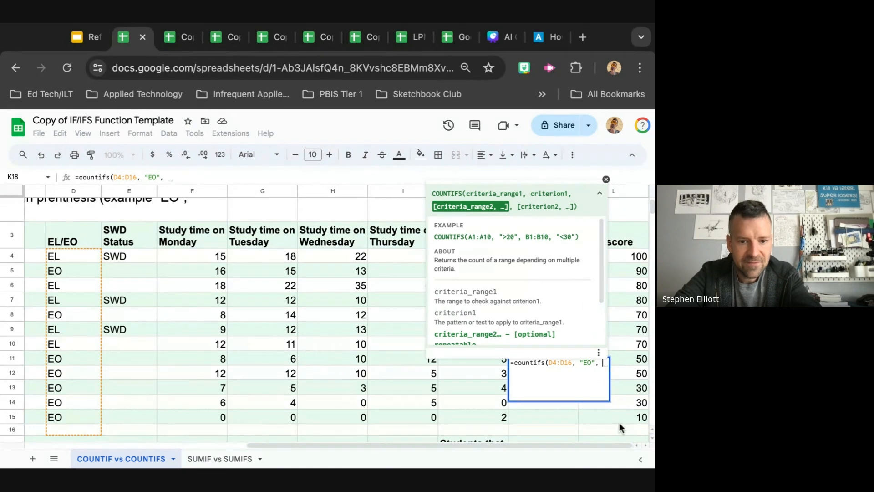
Add L4:L15 as the second criteria range with the criterion "<=50" and close the formula's parenthesis
text(L4:)
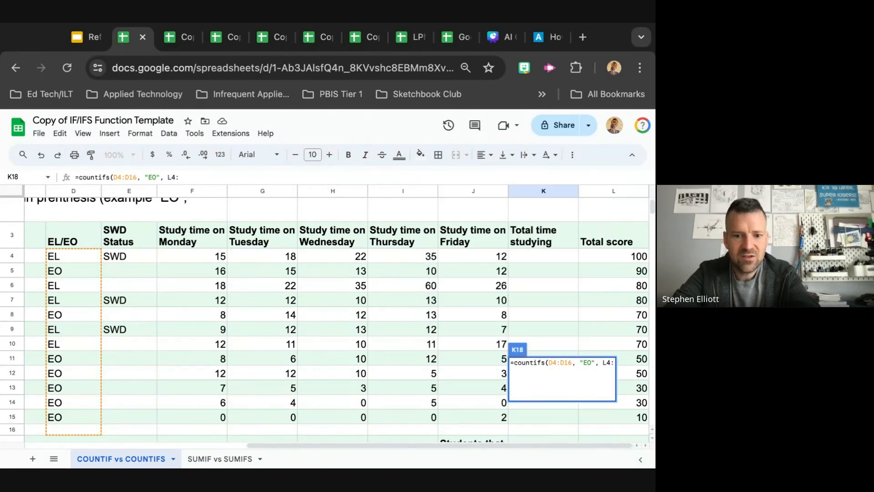
text(L15)
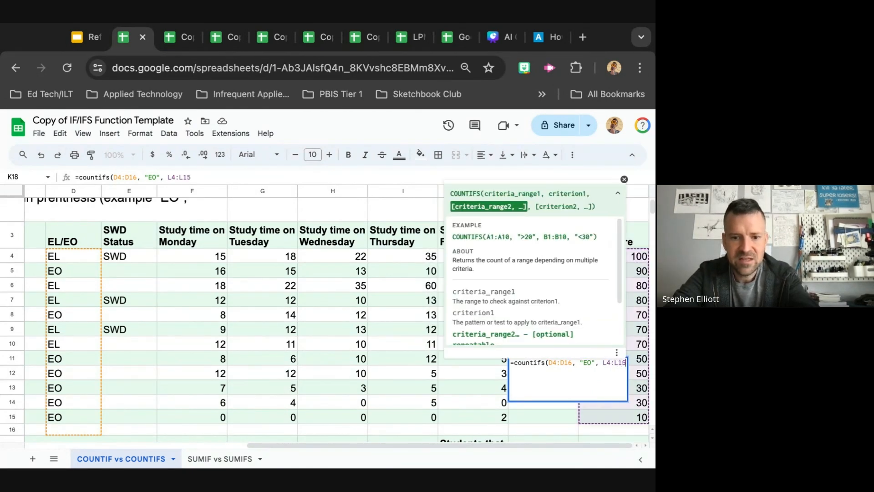
text(, )
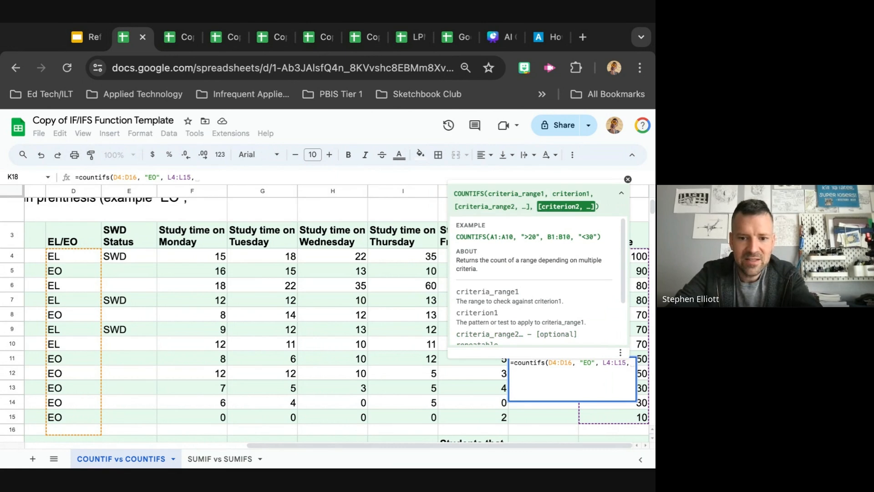
text(")
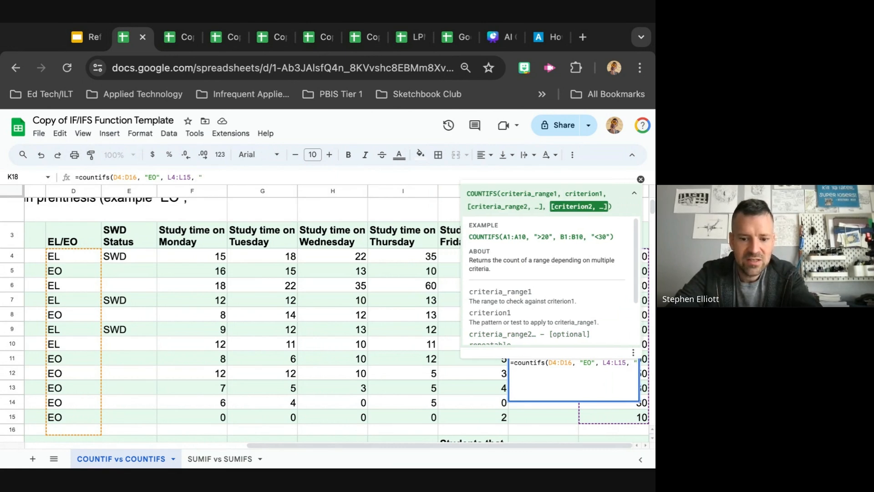
text(<)
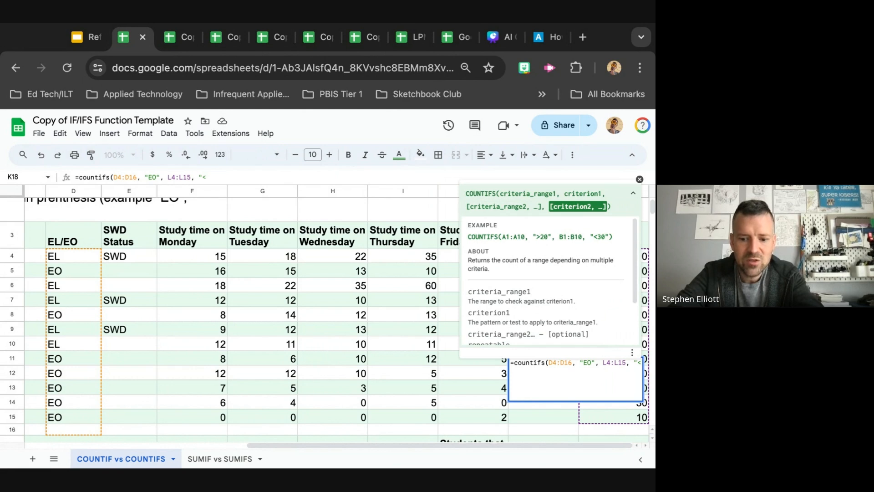
text(=)
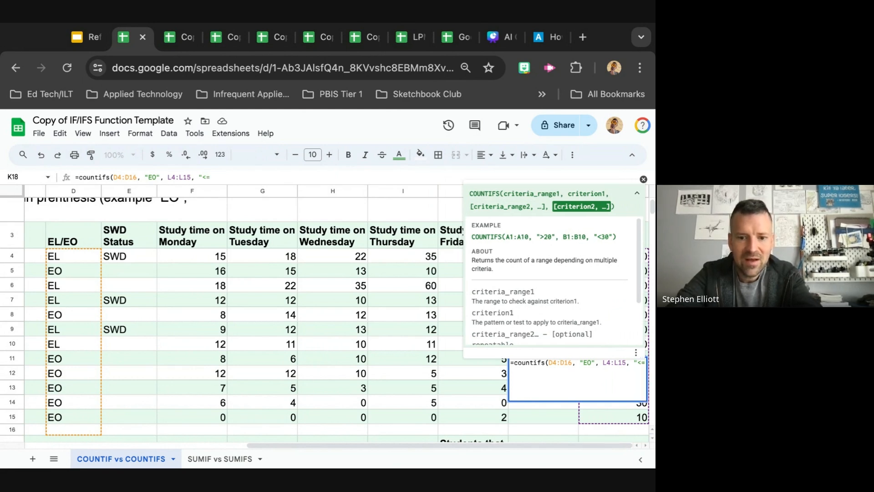
text(50)
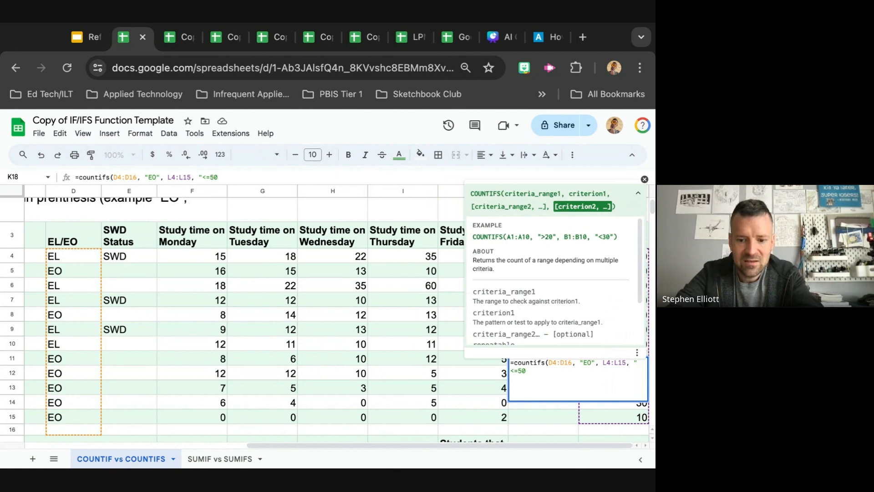
text(")
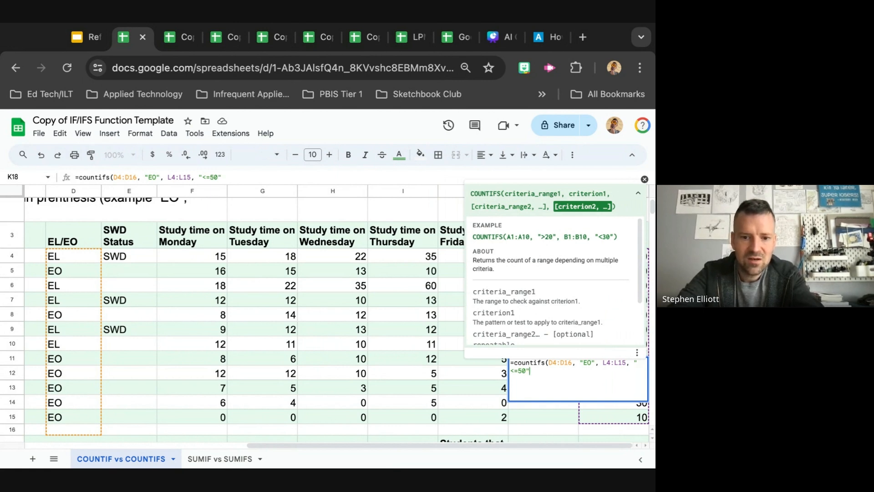
text())
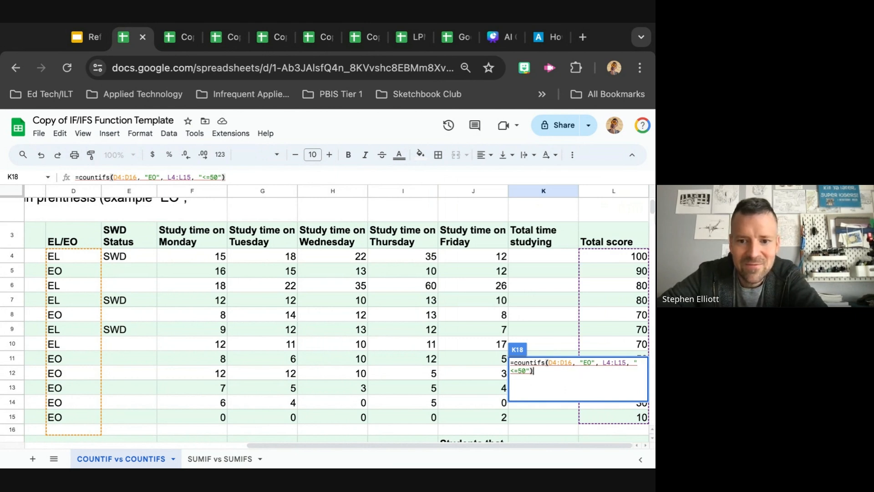
drag(654, 219, 742, 219)
scroll(593, 355, down, 5)
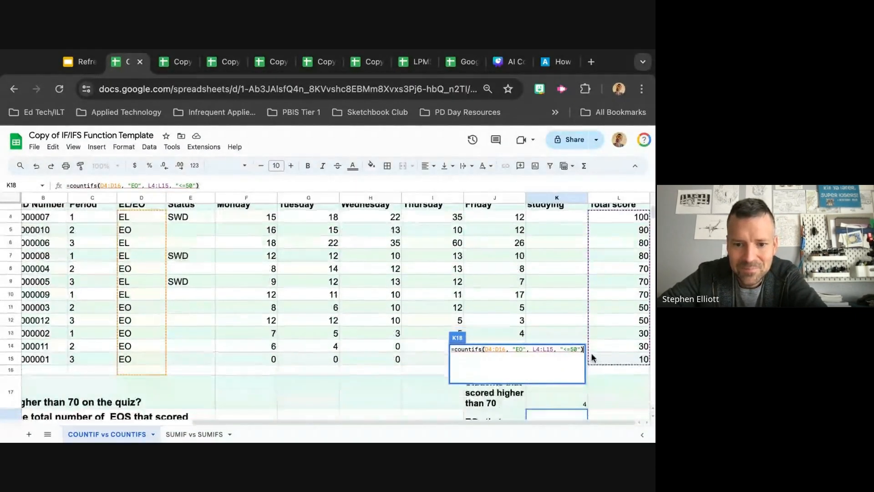
scroll(593, 358, down, 1)
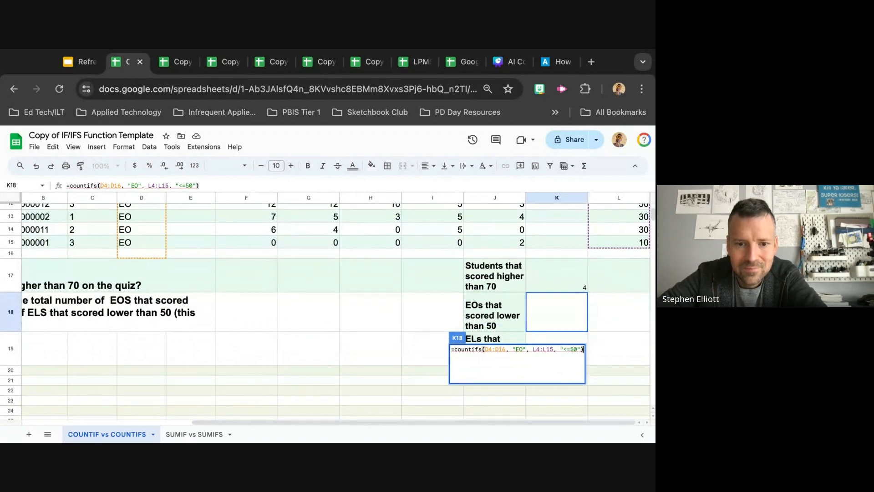
Change the first criteria range in the K18 formula to D4:D15 and enter the formula
click(492, 349)
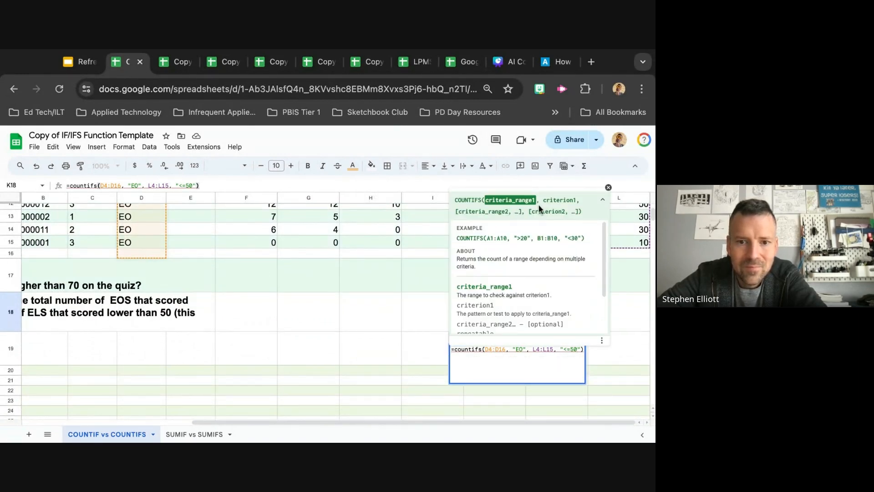
click(503, 349)
key(Right)
key(Right)
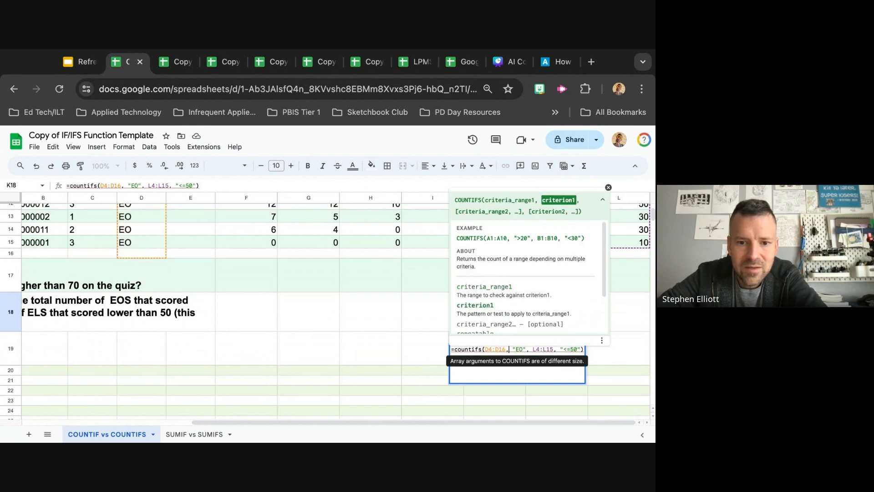
key(Right)
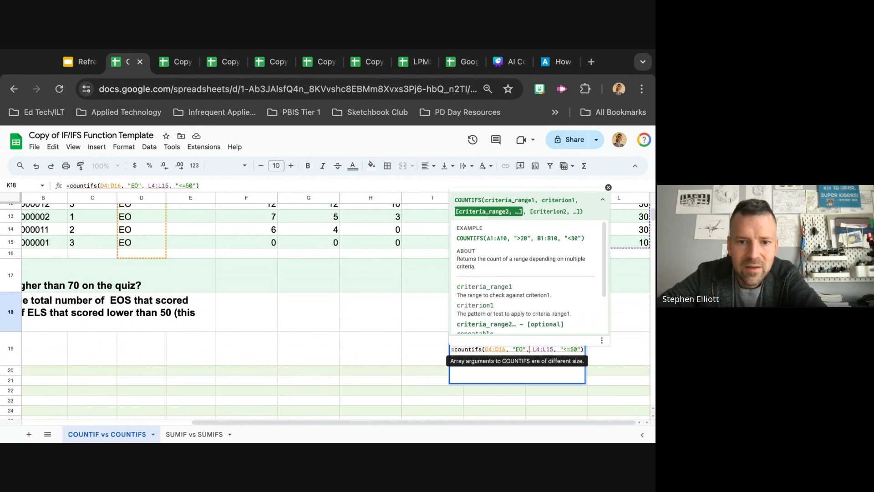
key(Right)
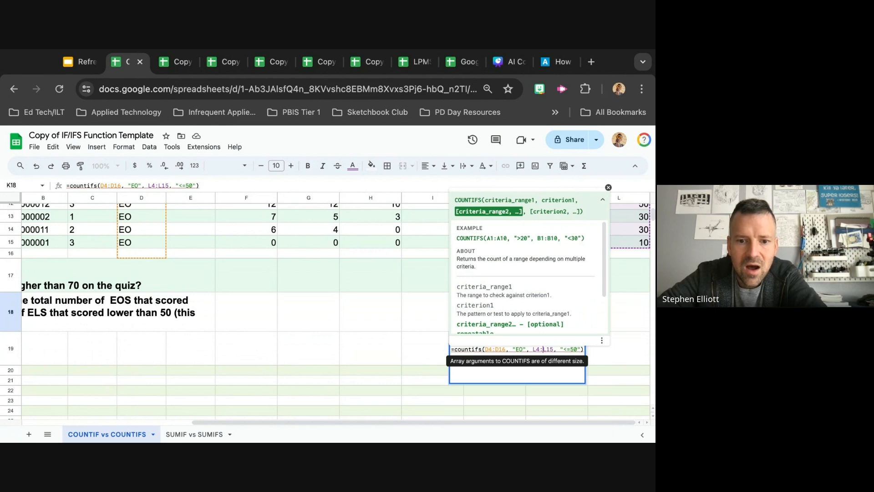
key(Left)
key(Left)
key(Left)
key(Left)
key(Left)
key(Left)
key(Left)
key(Left)
key(Left)
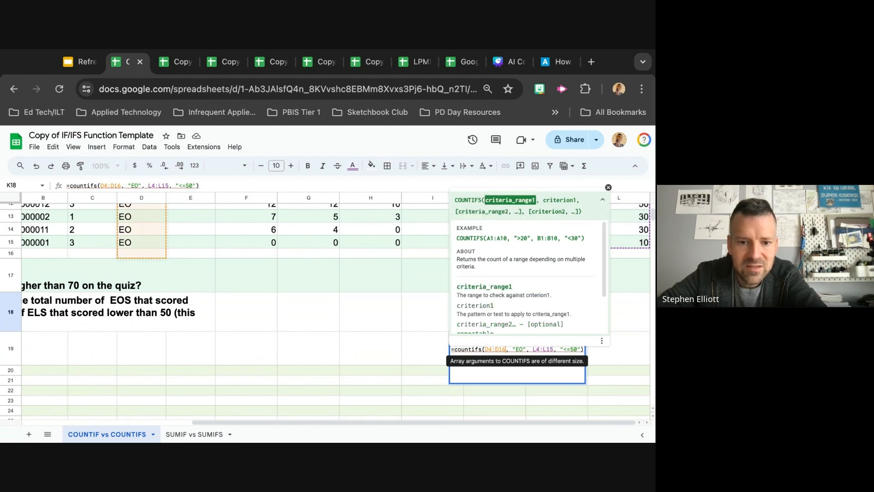
key(BackSpace)
text(5)
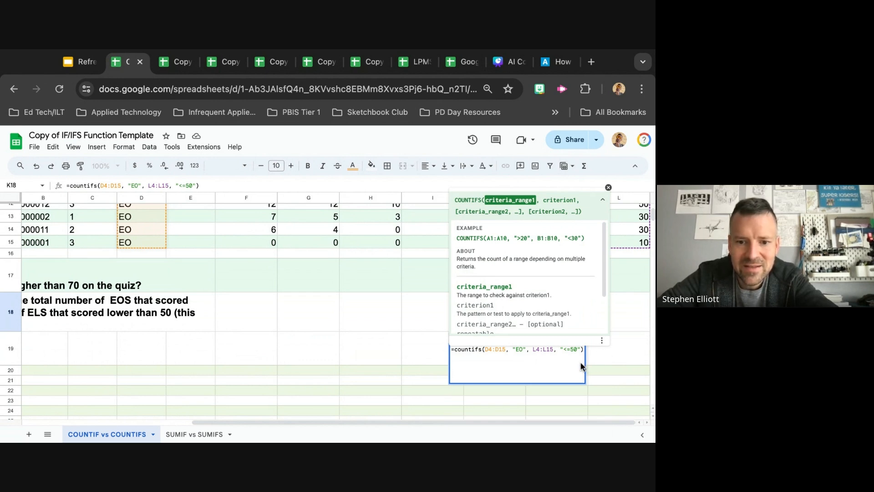
key(Return)
scroll(568, 327, up, 2)
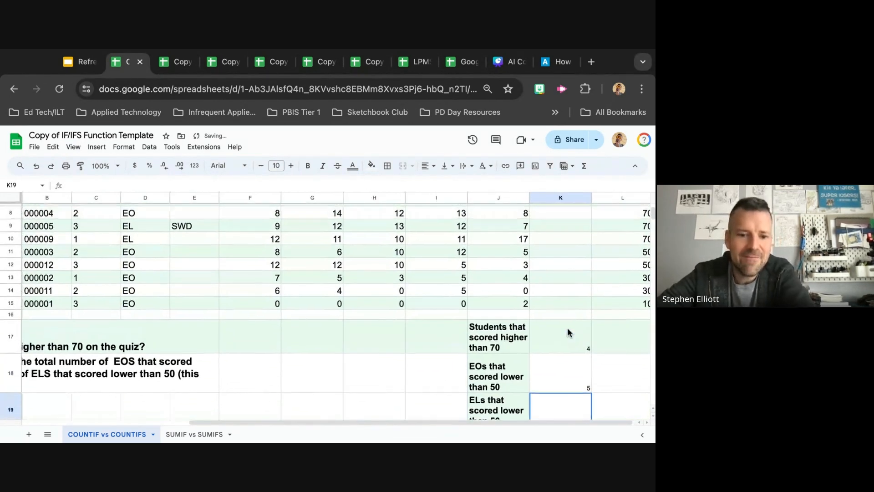
scroll(519, 315, up, 1)
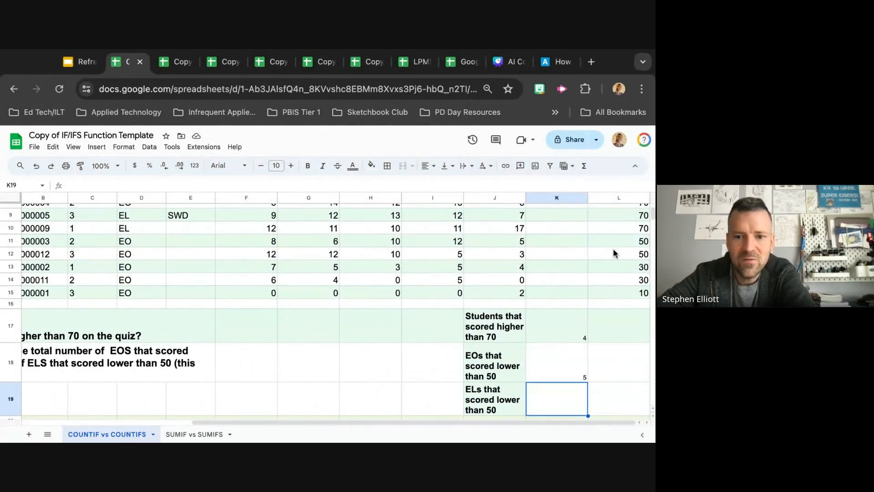
scroll(617, 294, down, 3)
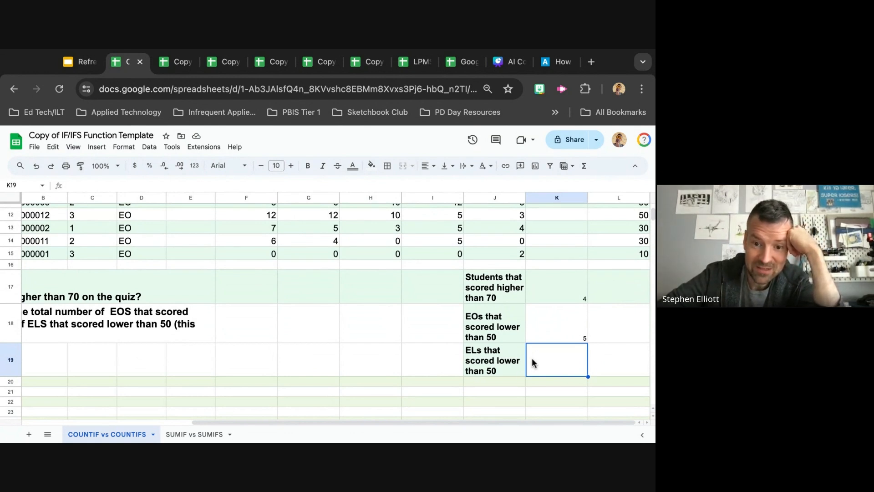
scroll(356, 357, up, 3)
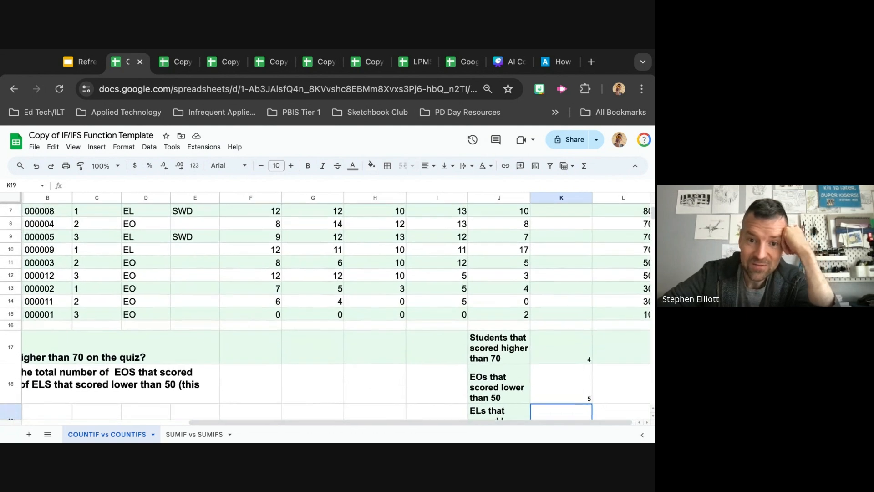
scroll(357, 357, down, 1)
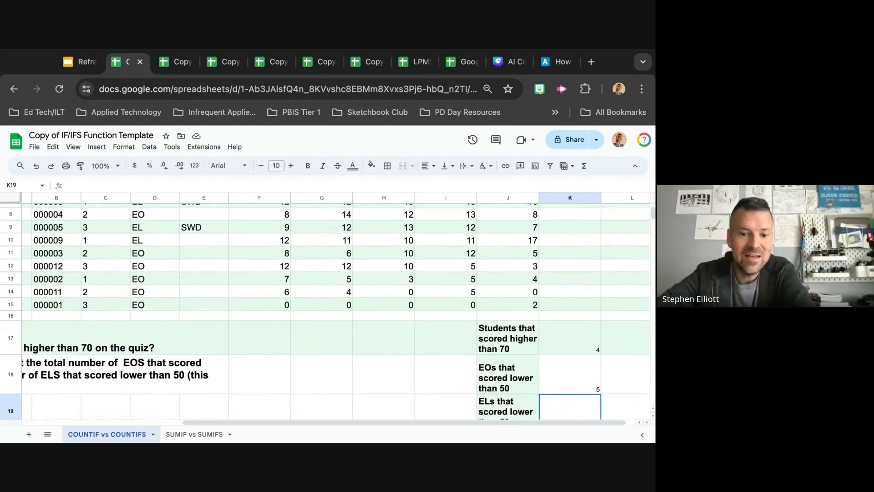
Review the COUNTIFS formula in K18 and select K19 for the EL challenge
click(560, 373)
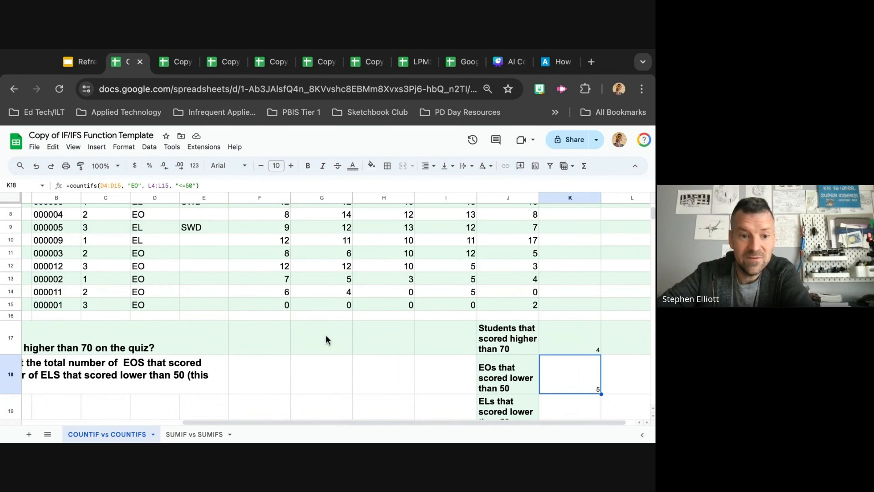
scroll(326, 336, up, 1)
scroll(326, 336, right, 1)
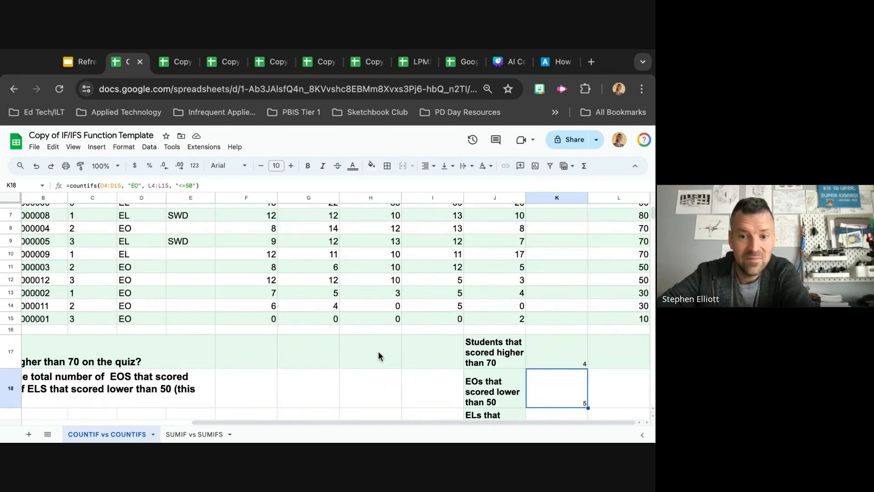
click(406, 384)
scroll(406, 384, down, 2)
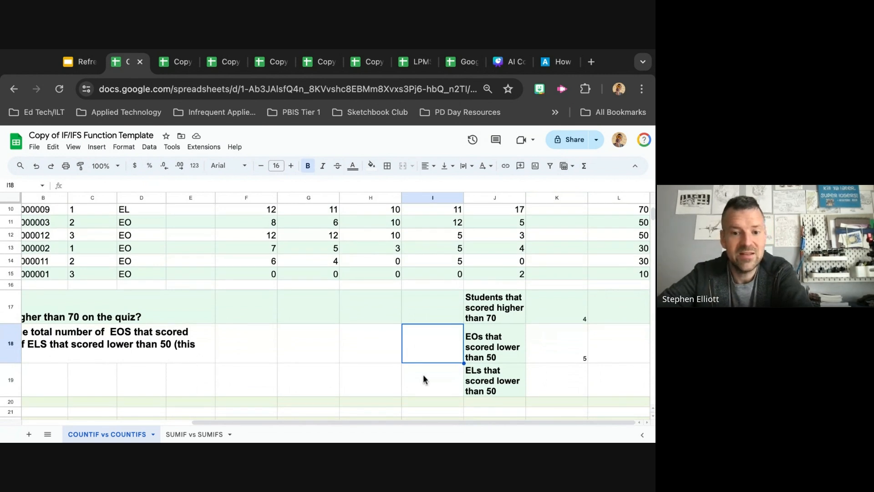
click(564, 355)
click(567, 390)
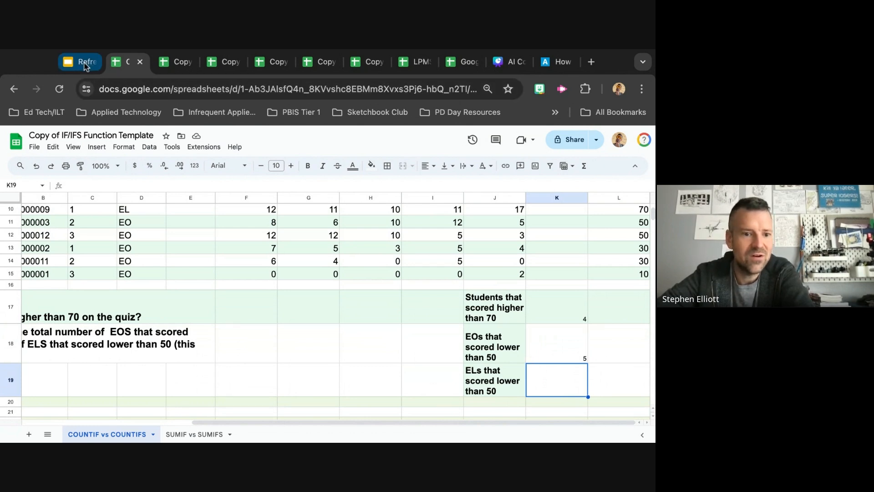
Look over the SUMIF vs SUMIFS sheet's mission text, then return to the COUNTIF vs COUNTIFS sheet
click(188, 438)
scroll(269, 384, down, 5)
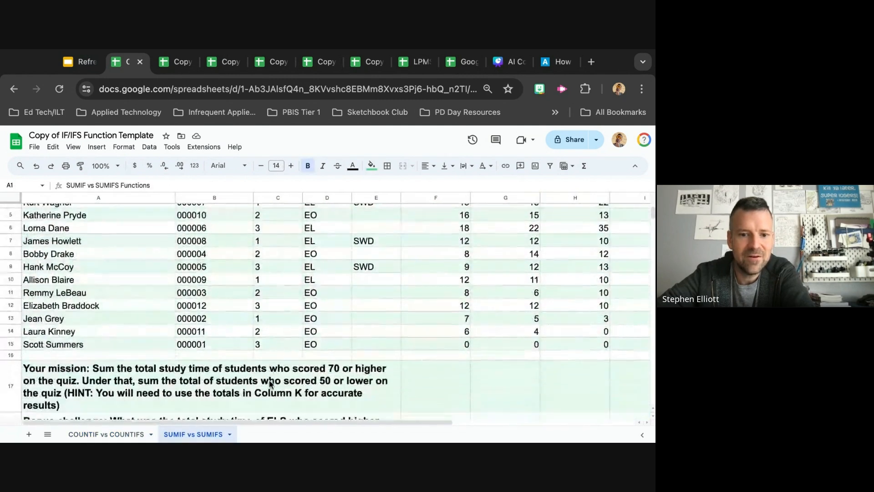
scroll(270, 384, down, 5)
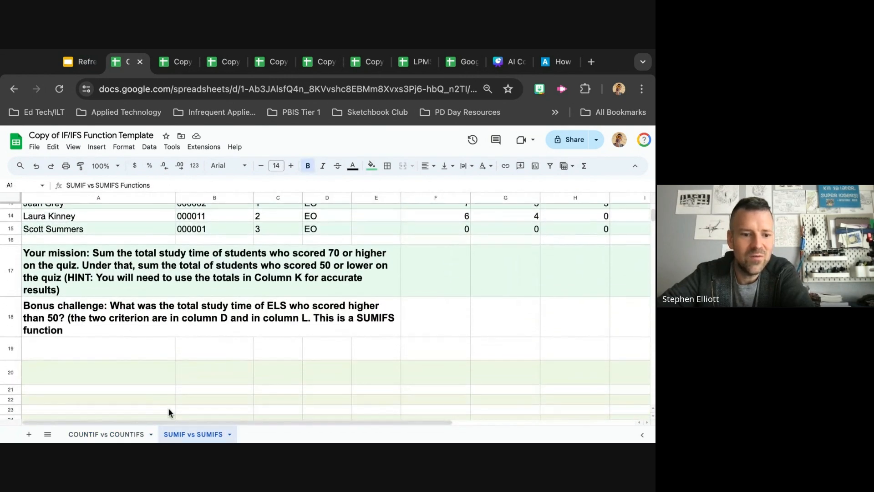
click(106, 435)
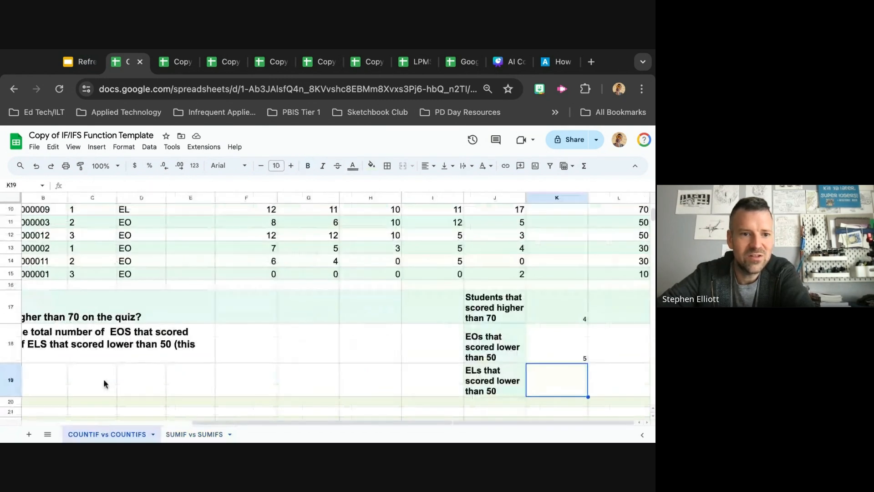
Scroll through the student table's EL/EO and Total score columns
click(82, 63)
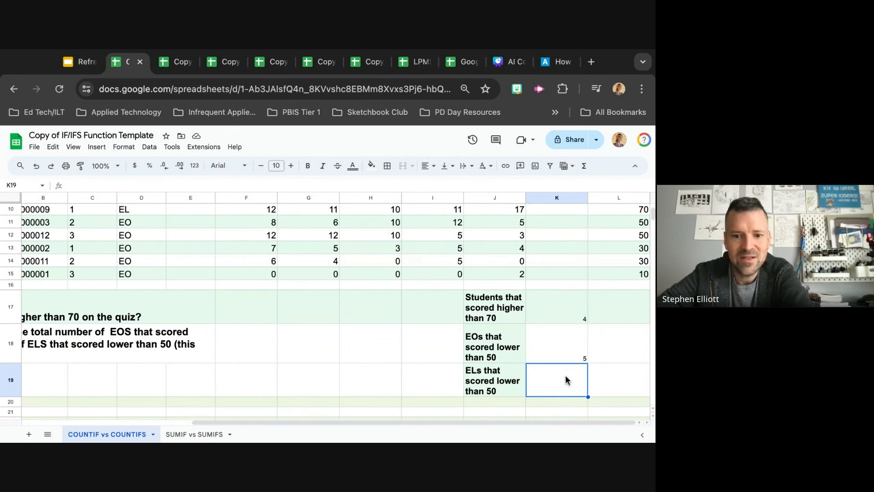
scroll(433, 332, up, 5)
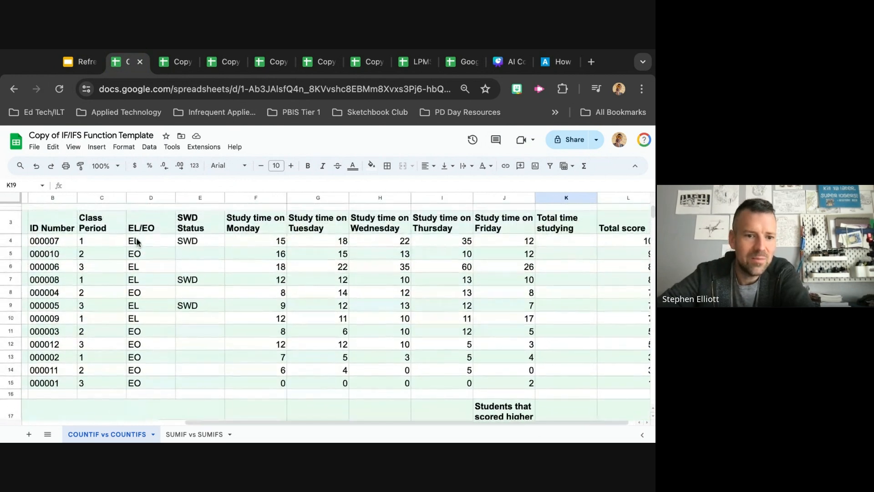
scroll(625, 203, down, 2)
scroll(622, 236, up, 4)
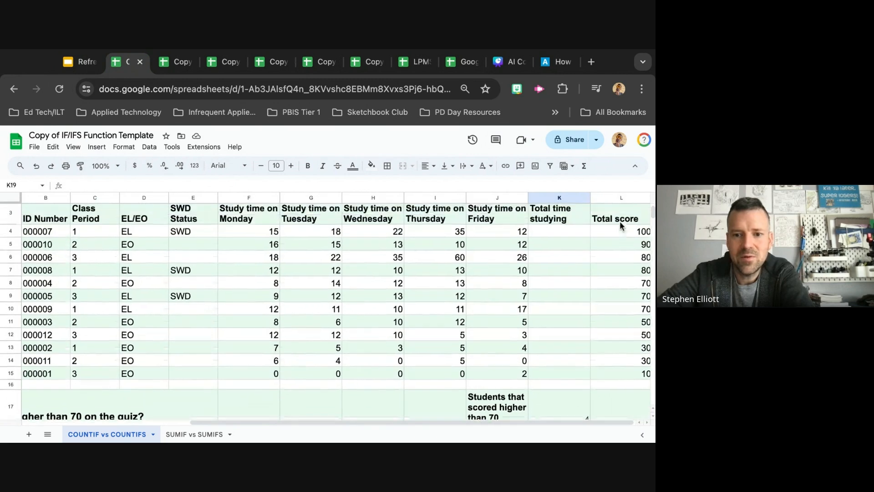
scroll(624, 278, down, 1)
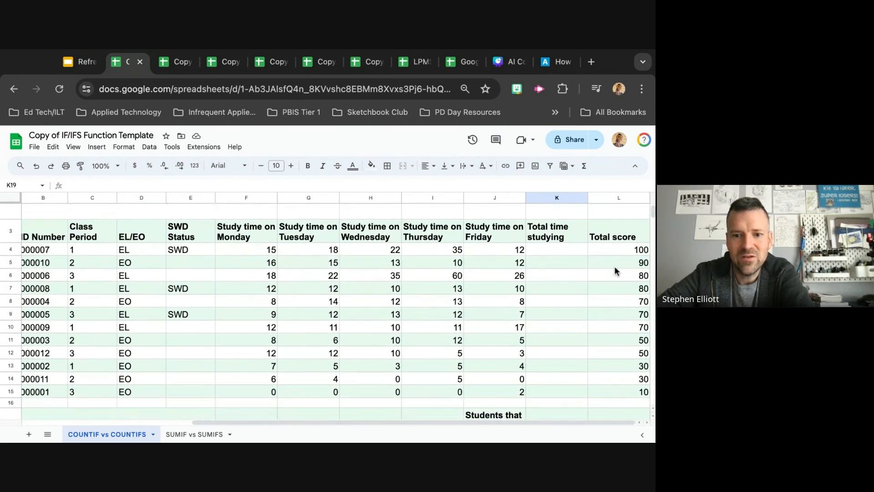
scroll(602, 379, down, 5)
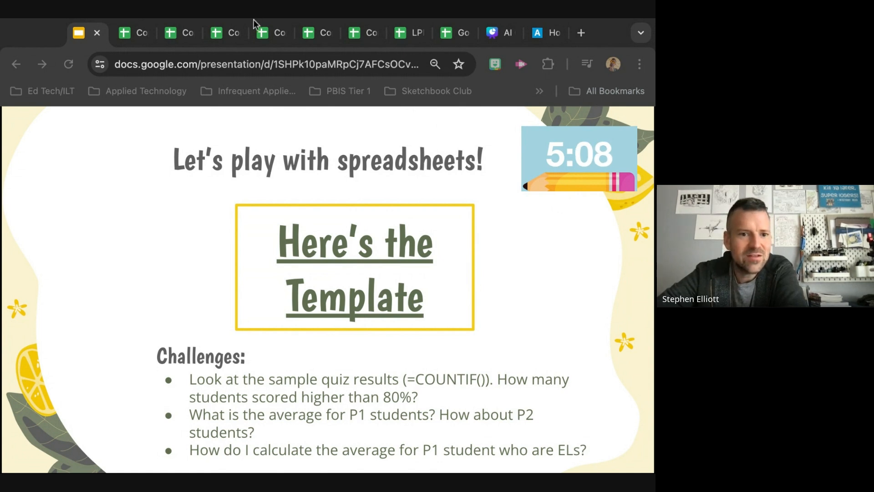
Check the timer slide, return to the spreadsheet and examine the challenge rows around K19
click(64, 30)
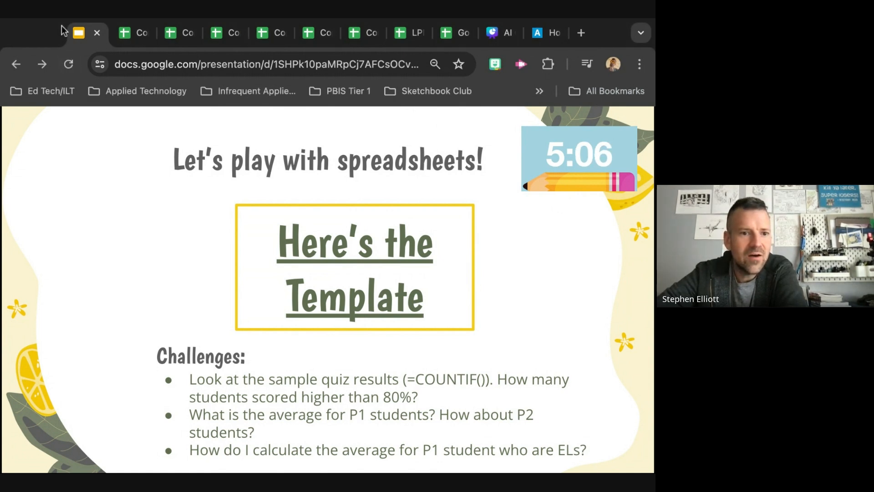
click(129, 33)
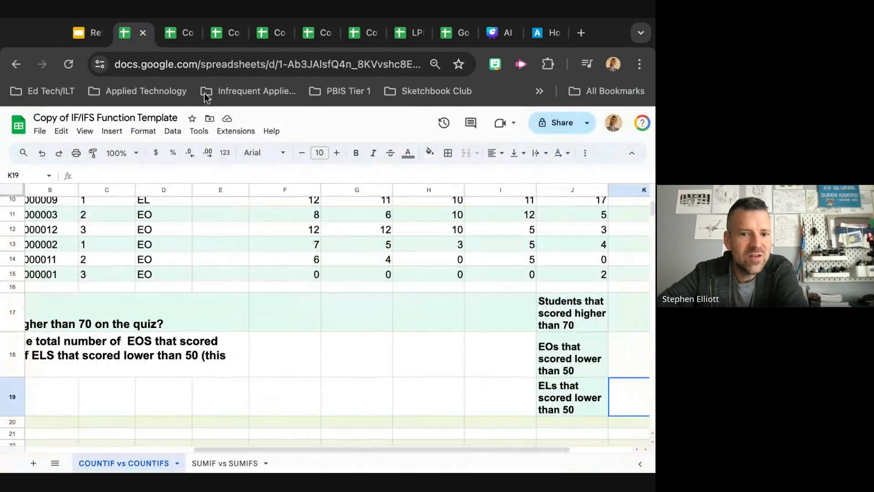
scroll(417, 331, right, 3)
scroll(417, 331, down, 1)
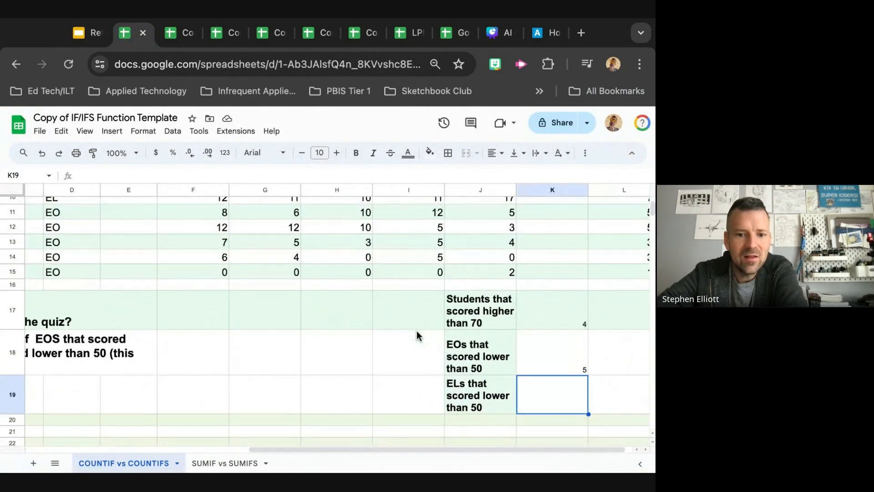
scroll(417, 336, up, 1)
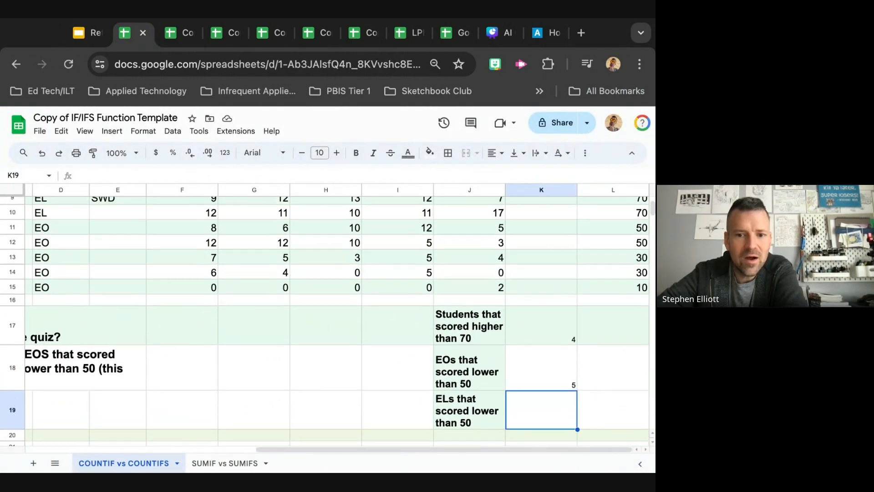
scroll(324, 314, down, 1)
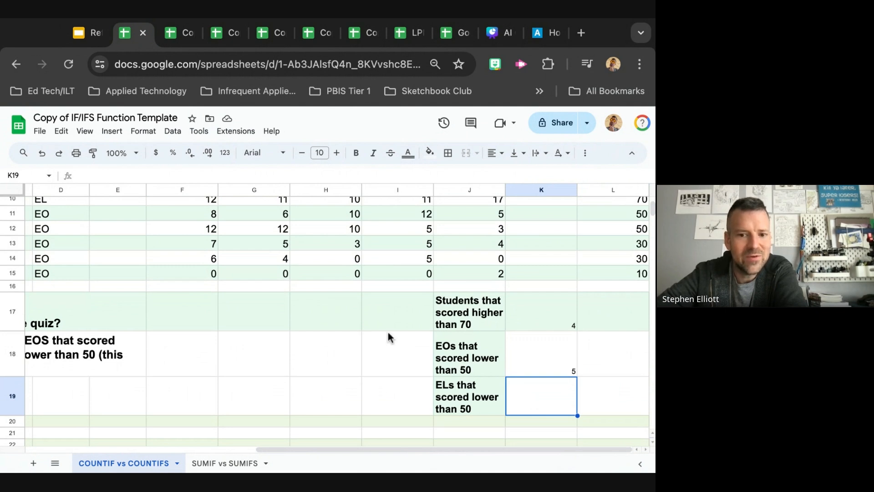
scroll(349, 341, up, 6)
scroll(349, 342, left, 3)
scroll(348, 341, right, 3)
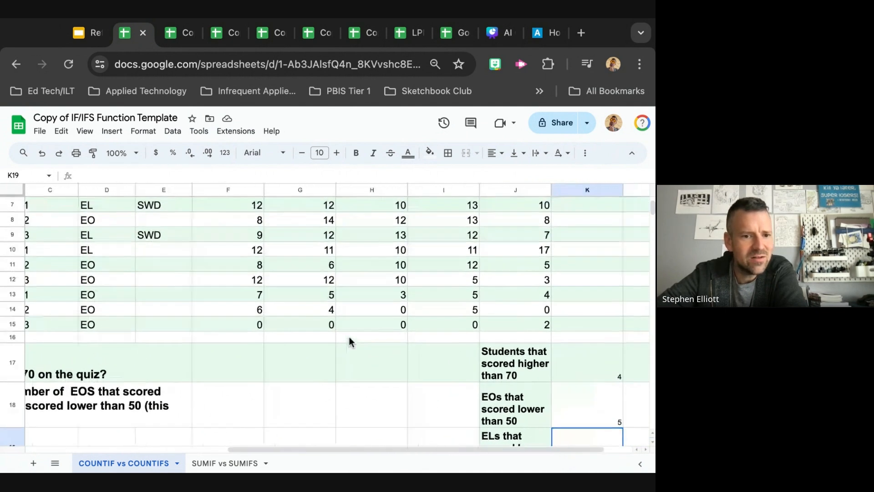
scroll(349, 337, down, 5)
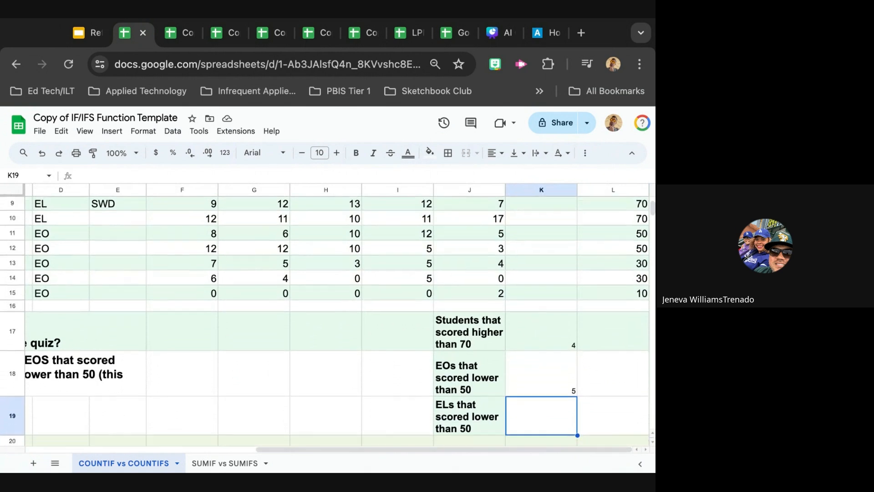
scroll(369, 334, down, 1)
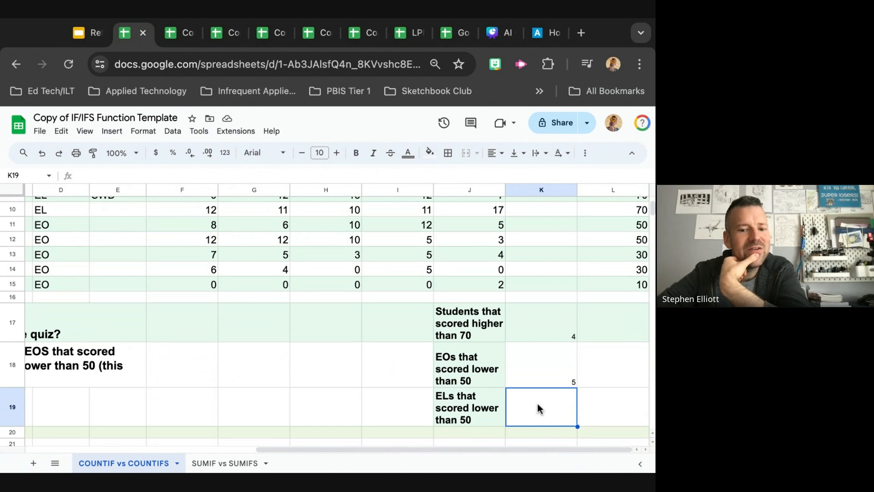
scroll(538, 408, down, 2)
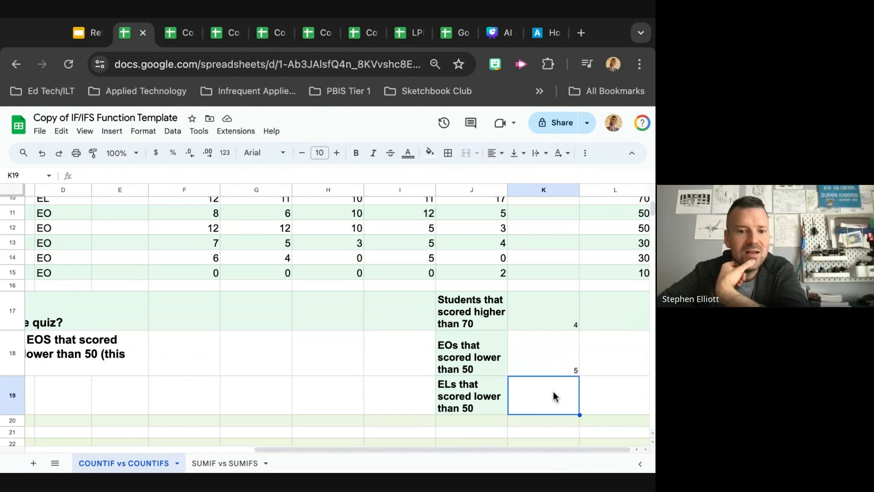
scroll(554, 396, down, 2)
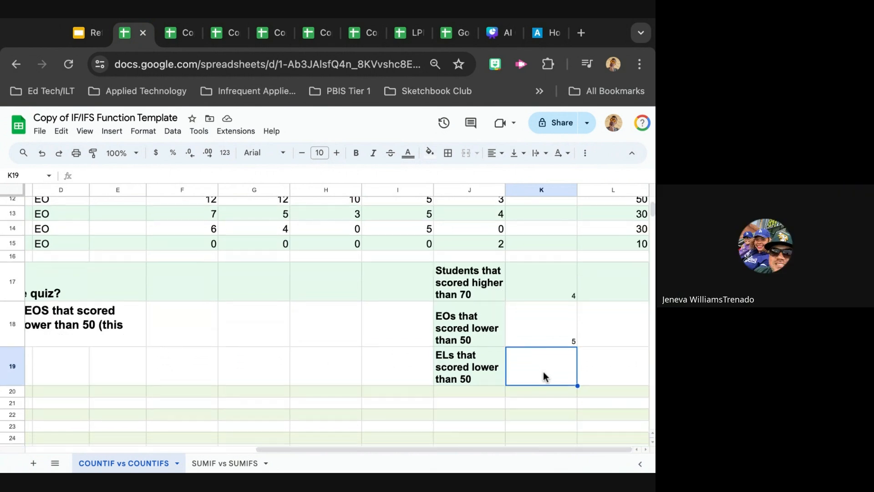
scroll(364, 359, up, 3)
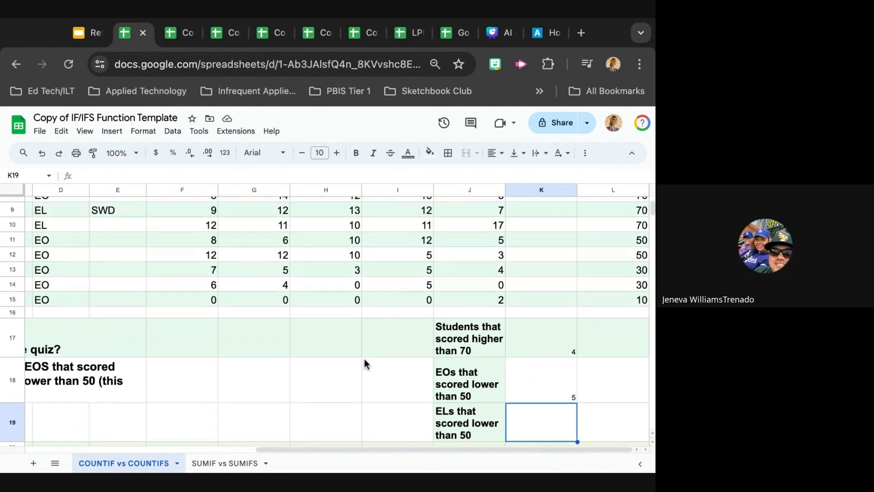
scroll(364, 359, up, 1)
scroll(364, 359, down, 1)
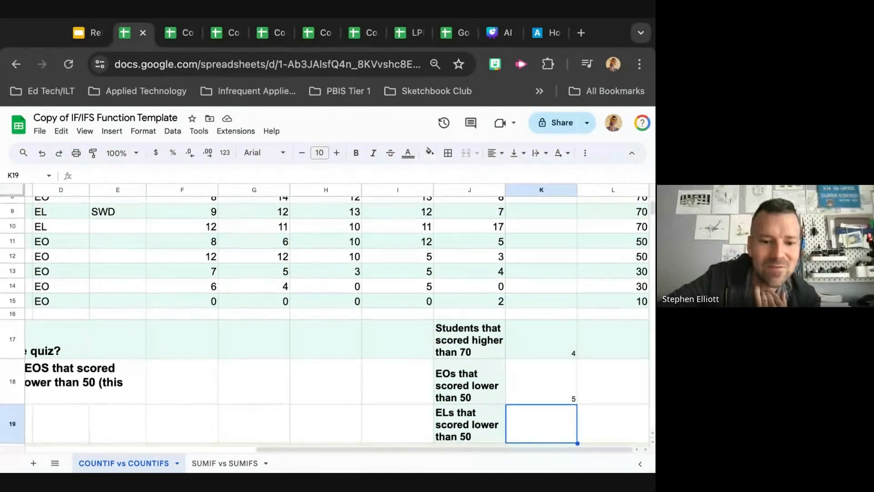
scroll(390, 347, down, 1)
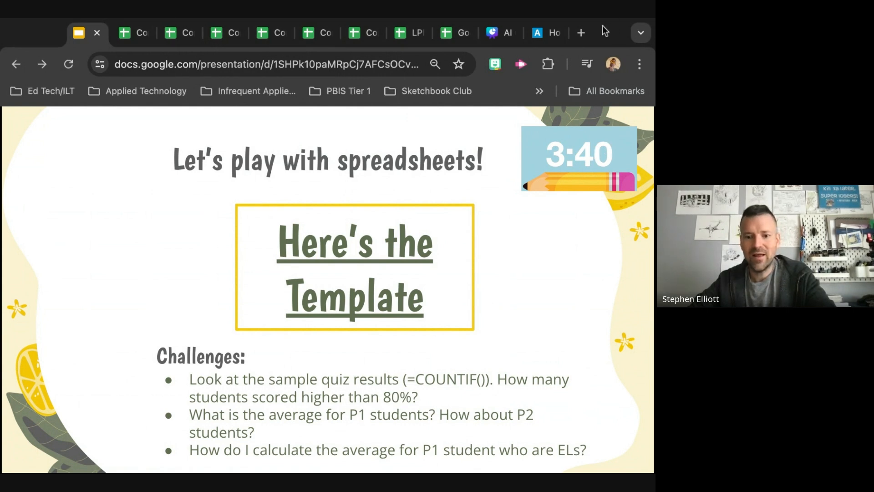
Return to the spreadsheet and scroll through the student data and the mission and bonus challenge text
click(136, 37)
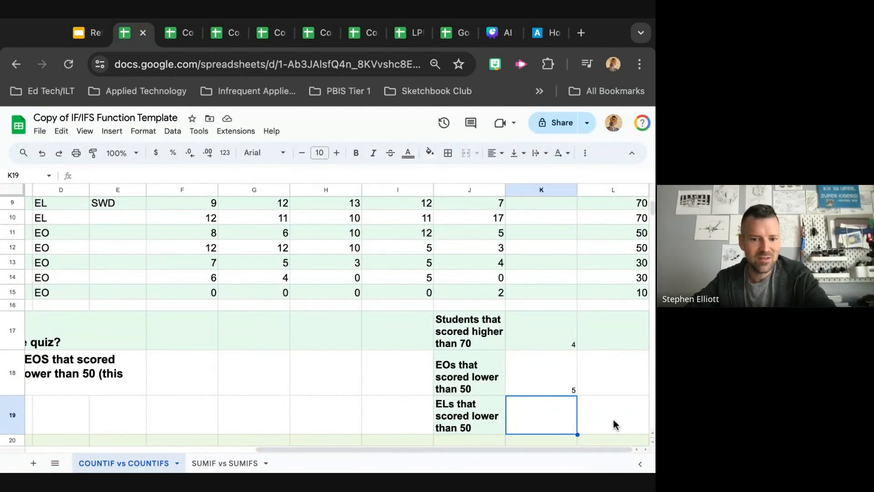
scroll(446, 379, down, 1)
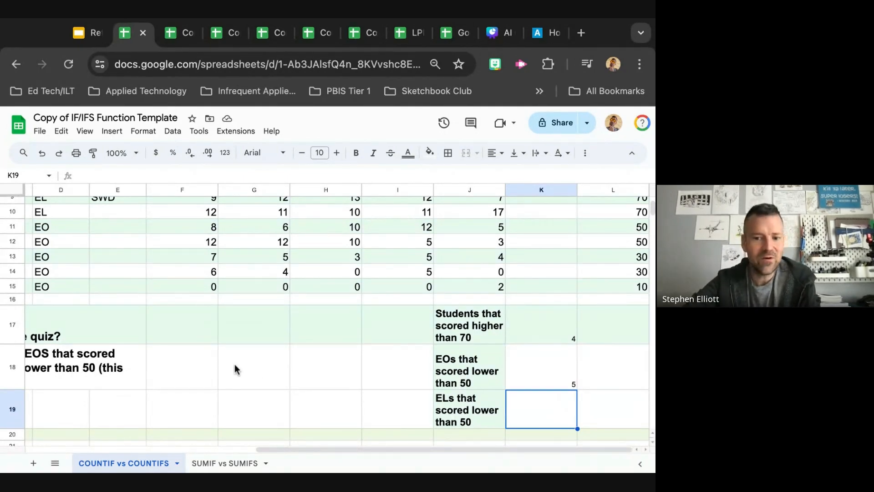
scroll(235, 365, up, 4)
scroll(235, 365, left, 3)
scroll(234, 364, up, 2)
scroll(234, 365, left, 1)
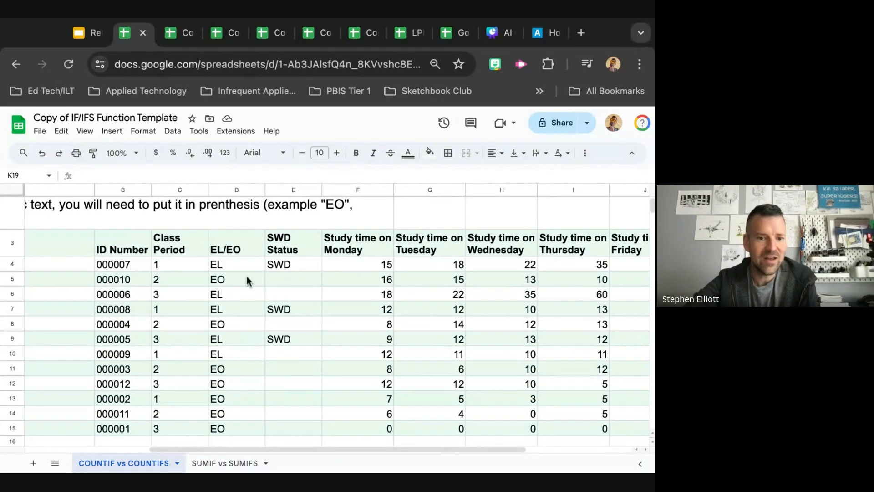
scroll(428, 413, right, 3)
scroll(428, 413, down, 1)
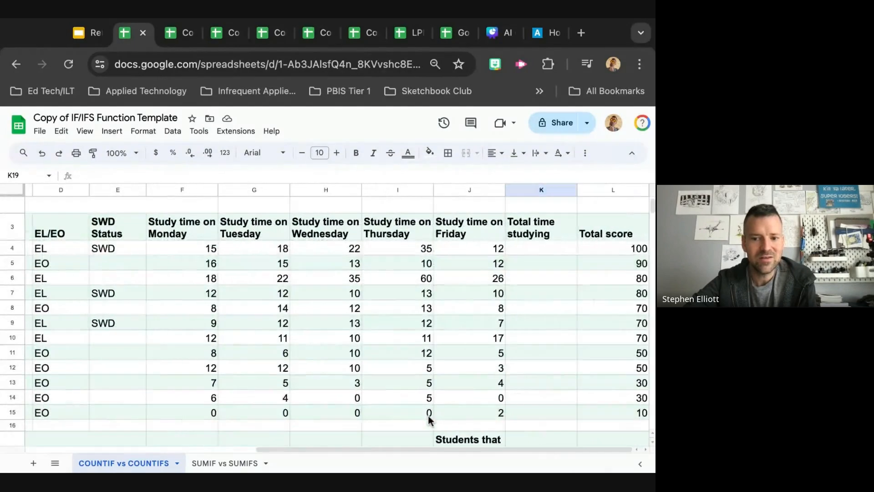
scroll(427, 413, down, 1)
scroll(428, 414, left, 2)
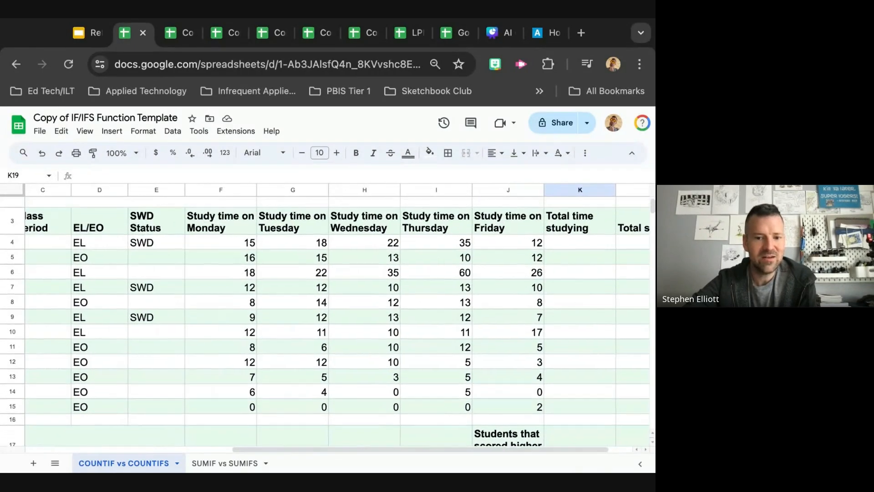
scroll(428, 413, up, 1)
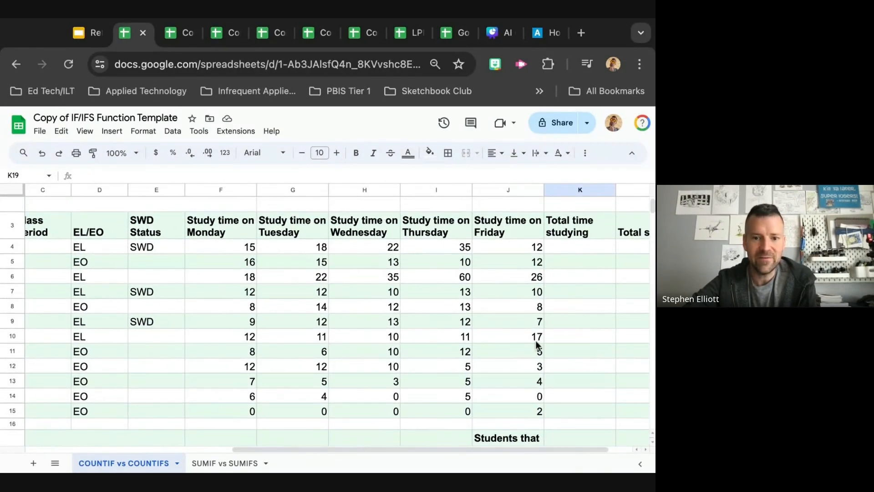
scroll(536, 351, right, 1)
scroll(536, 350, down, 2)
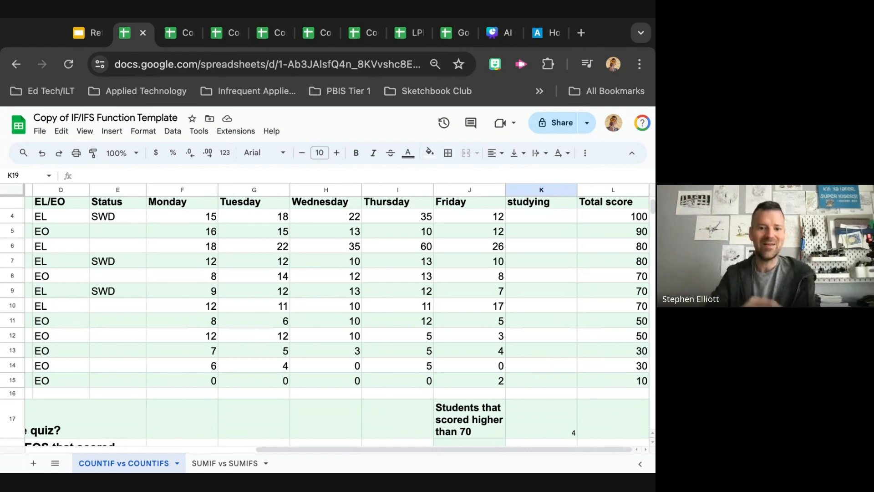
scroll(443, 337, left, 8)
scroll(442, 337, down, 4)
scroll(443, 337, up, 1)
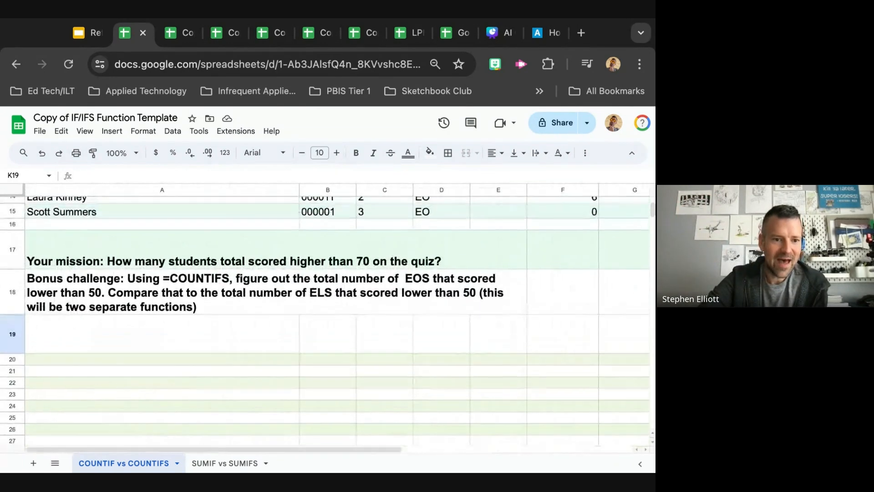
scroll(343, 381, up, 1)
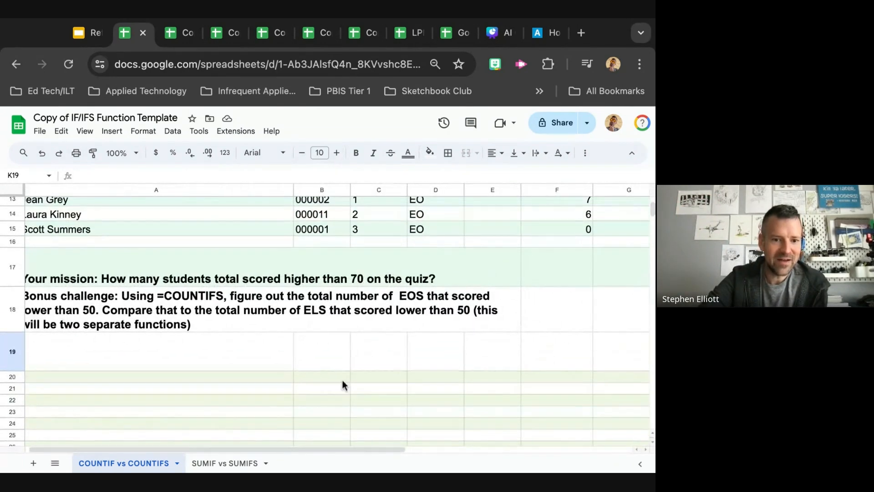
Open the SUMIF vs SUMIFS sheet and switch to the challenge slide
click(225, 463)
click(85, 39)
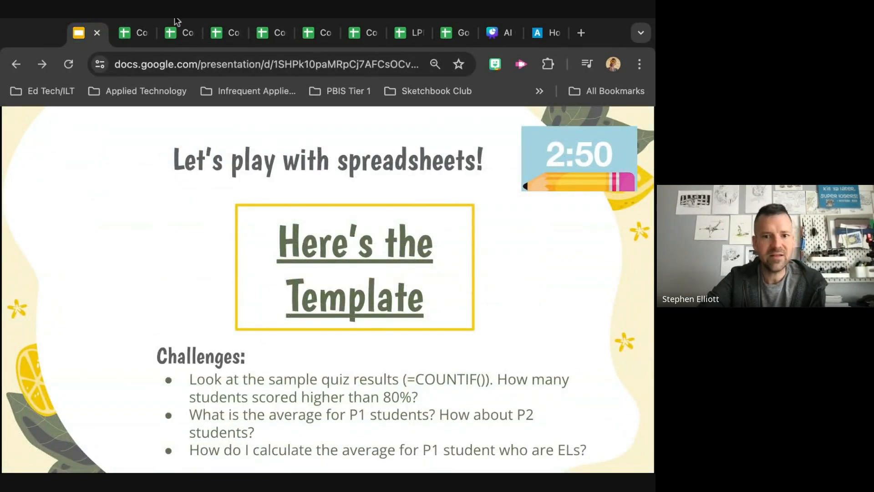
Return to the SUMIF vs SUMIFS sheet and read the mission and bonus challenge text alongside the student data
click(132, 33)
scroll(384, 378, up, 2)
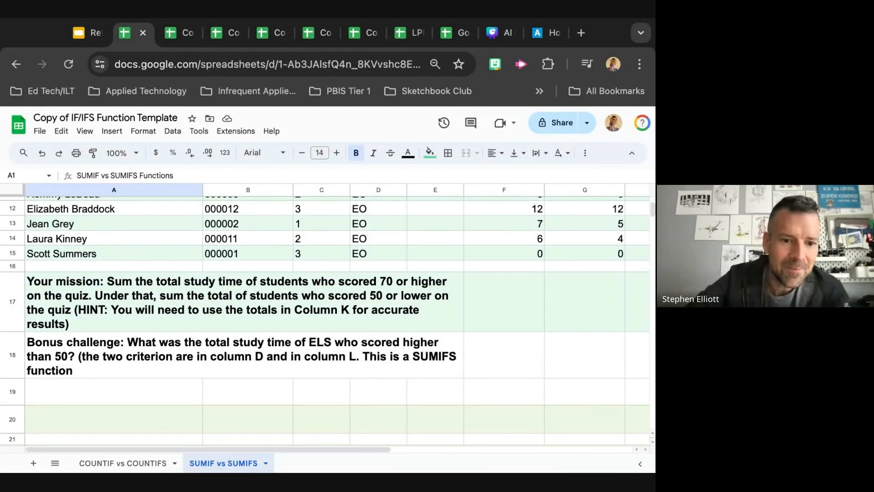
scroll(337, 319, right, 3)
scroll(336, 319, up, 1)
scroll(337, 319, left, 3)
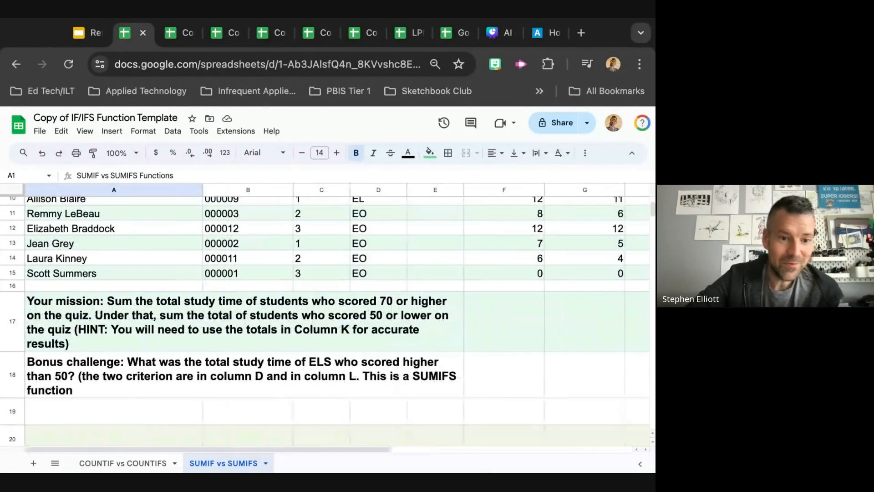
scroll(291, 323, right, 1)
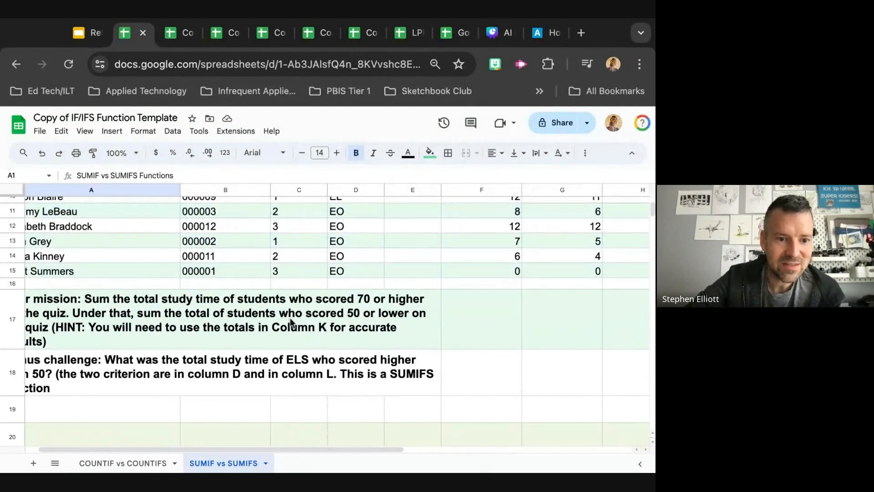
scroll(291, 323, left, 1)
scroll(292, 323, up, 1)
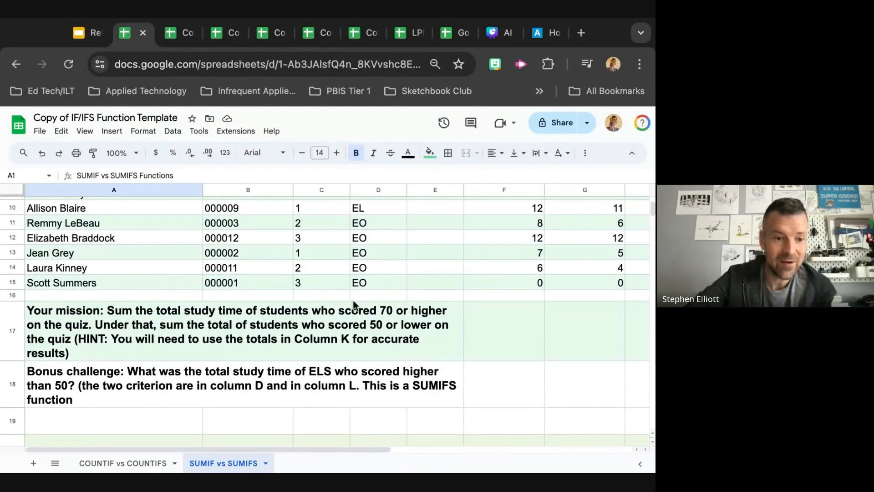
scroll(610, 346, right, 8)
scroll(609, 346, up, 3)
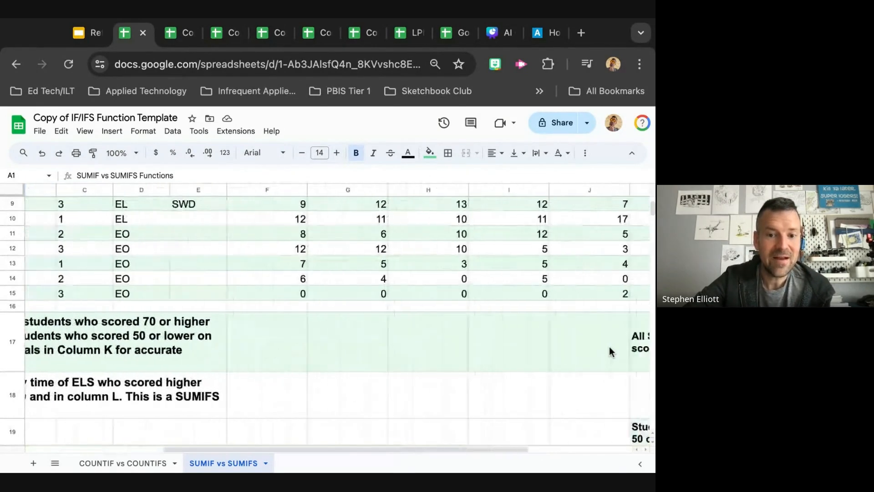
scroll(605, 242, right, 2)
scroll(605, 242, up, 3)
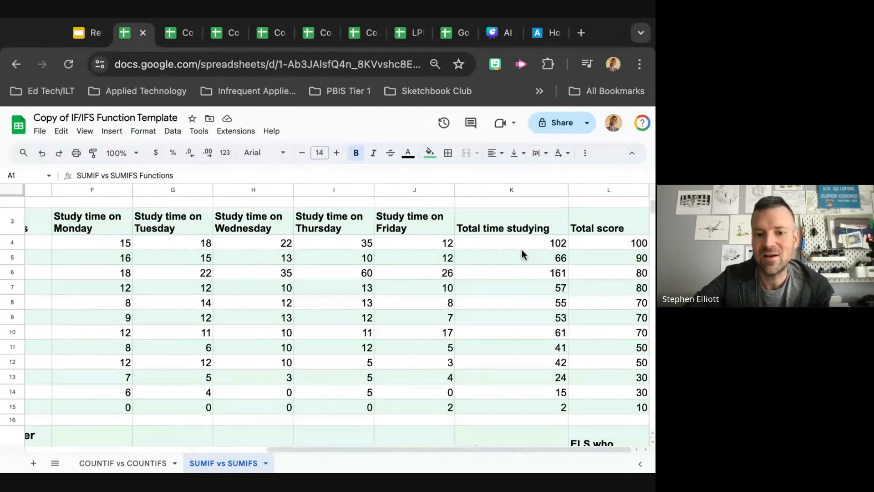
Scroll through the study time and total score columns and examine the answer cells K18 and K20
scroll(530, 284, down, 1)
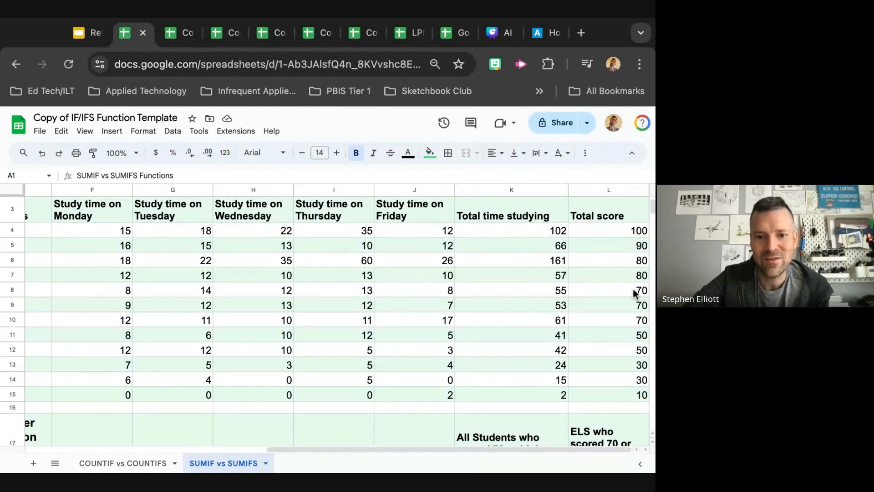
scroll(396, 379, down, 5)
scroll(396, 380, left, 3)
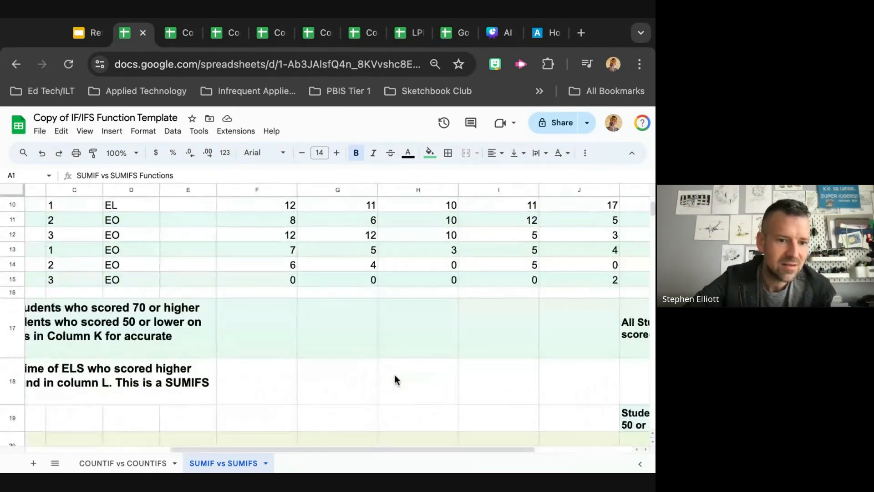
scroll(396, 379, right, 3)
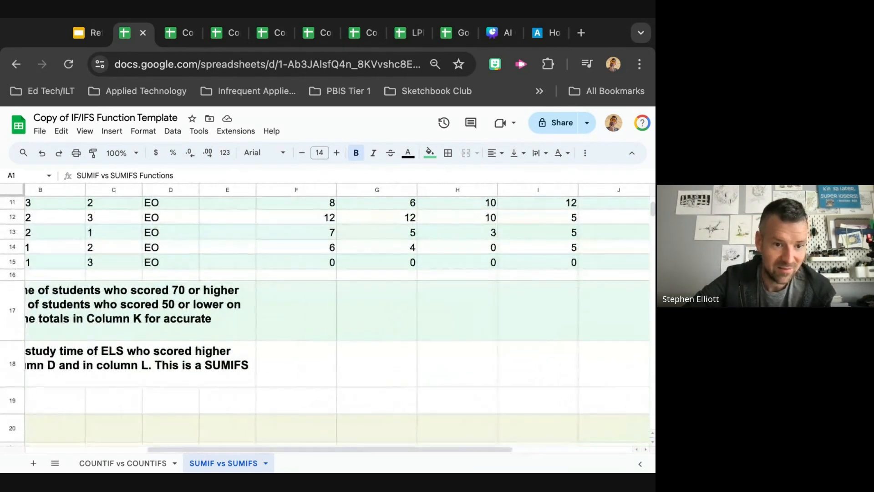
click(486, 367)
scroll(486, 369, down, 1)
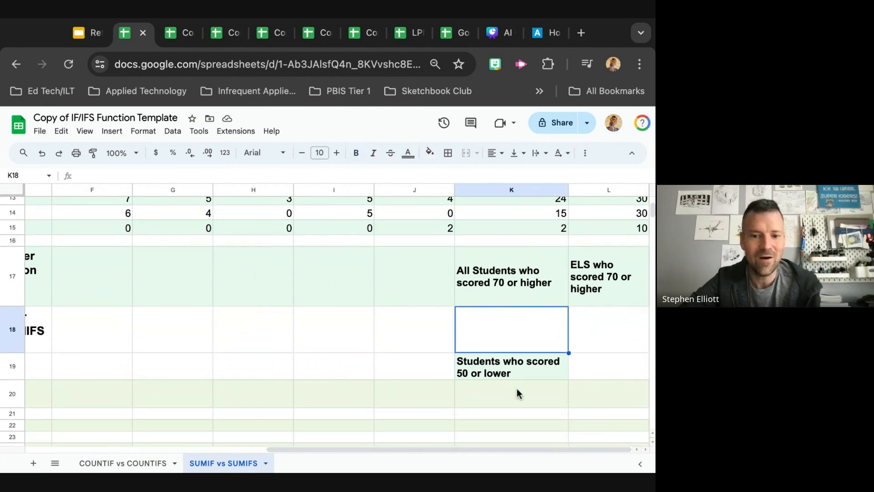
click(517, 389)
scroll(272, 362, left, 4)
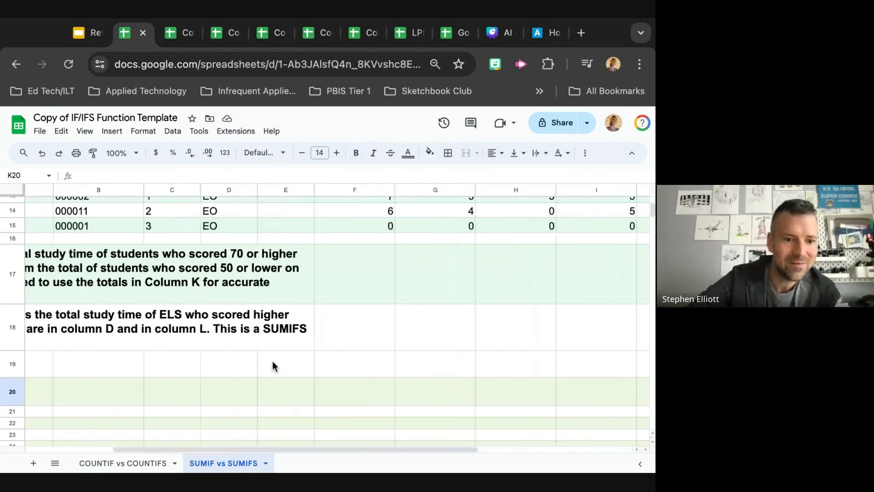
scroll(272, 361, left, 3)
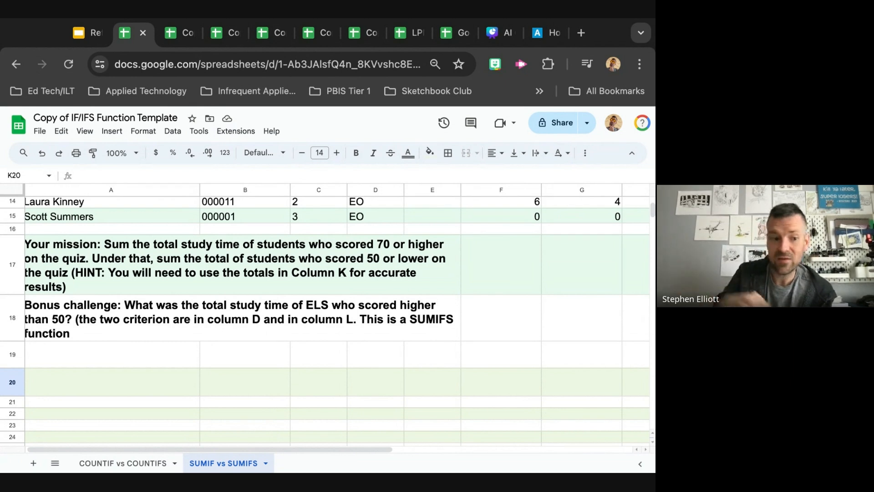
Scroll across the student table's class period, EL/EO and study time columns, select cell K18, and switch back to the challenge slide
scroll(461, 324, right, 10)
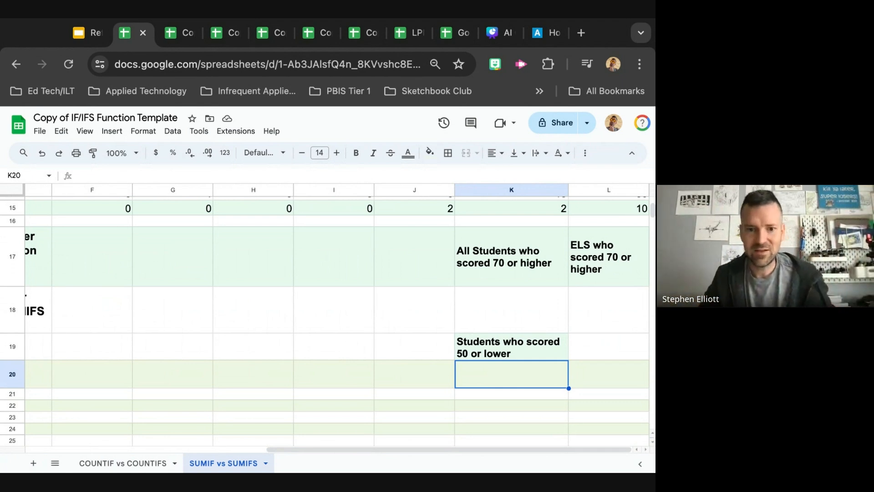
scroll(171, 281, up, 10)
scroll(172, 280, left, 2)
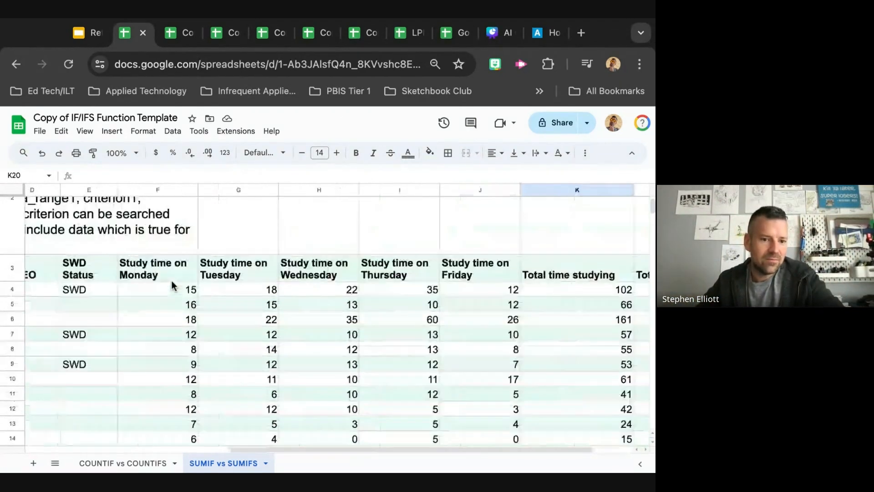
scroll(171, 280, left, 3)
scroll(171, 281, down, 1)
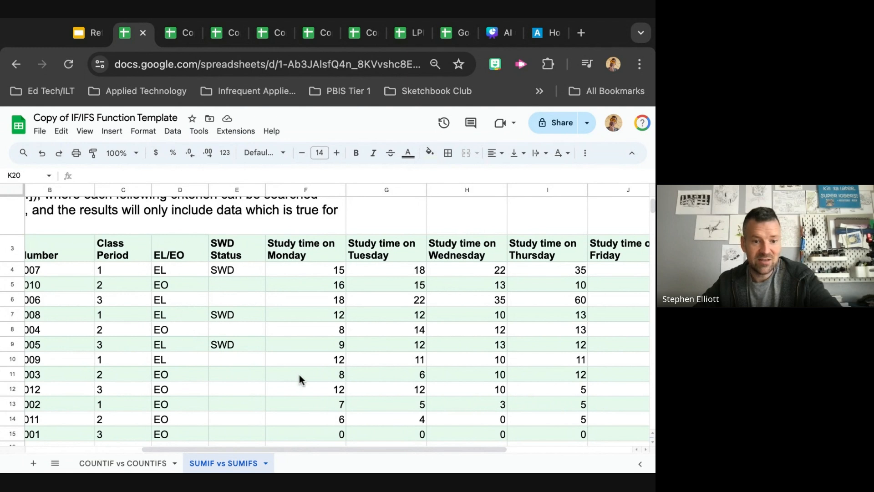
scroll(455, 392, down, 10)
scroll(455, 391, right, 4)
scroll(456, 392, up, 2)
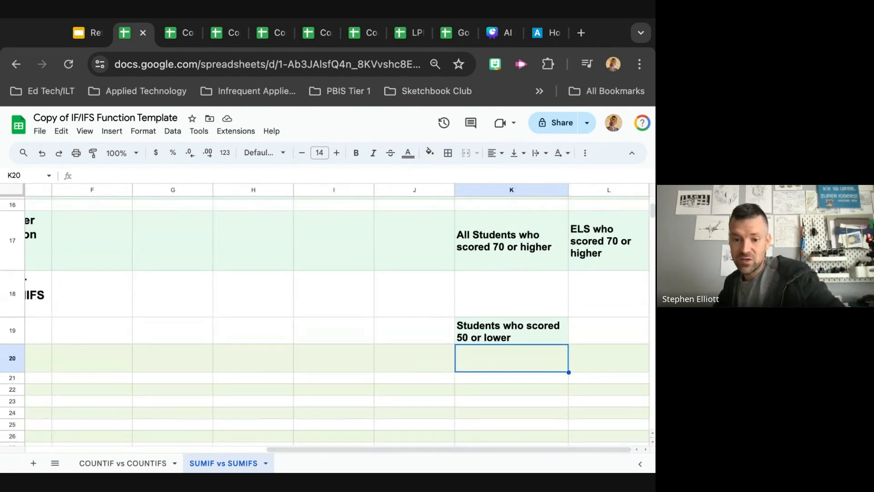
scroll(508, 298, up, 1)
click(508, 299)
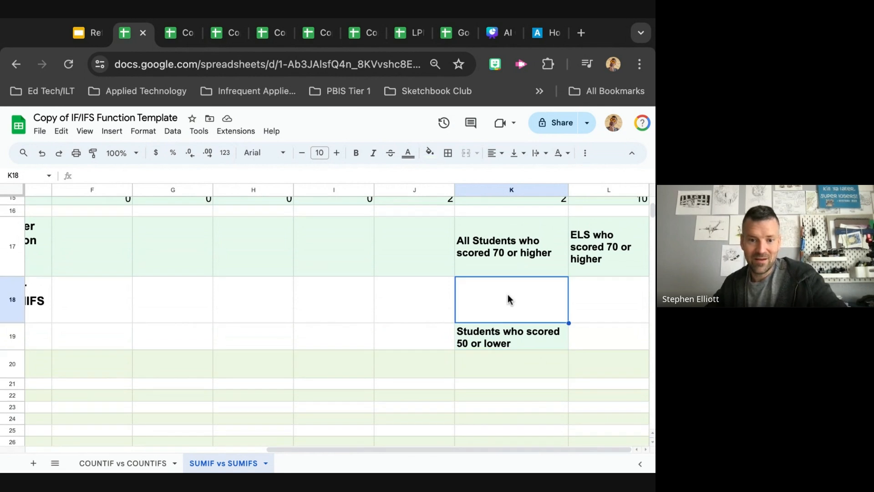
key(ctrl+shift+Tab)
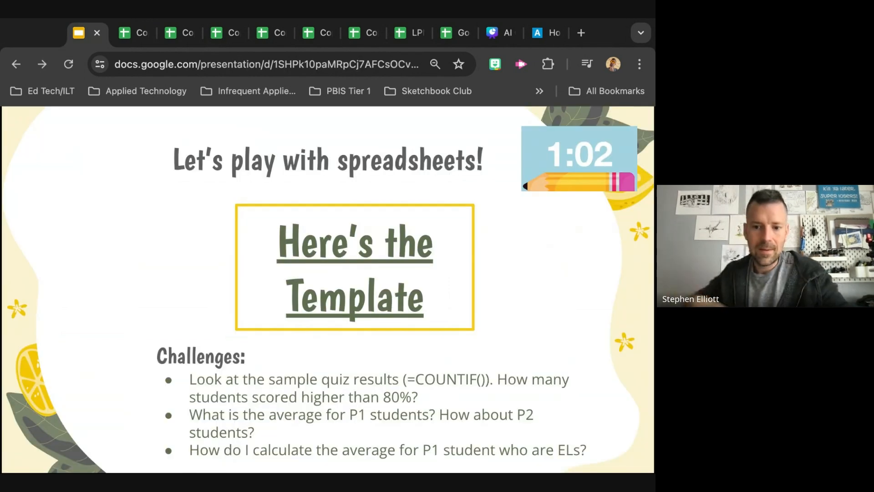
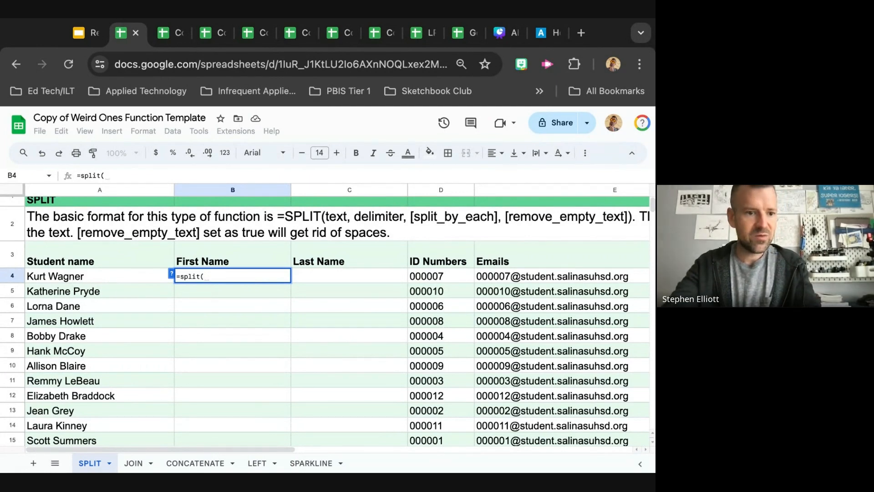
Complete the formula =split(A4, " ") in B4 to split the first student's name into first and last name columns
text(A)
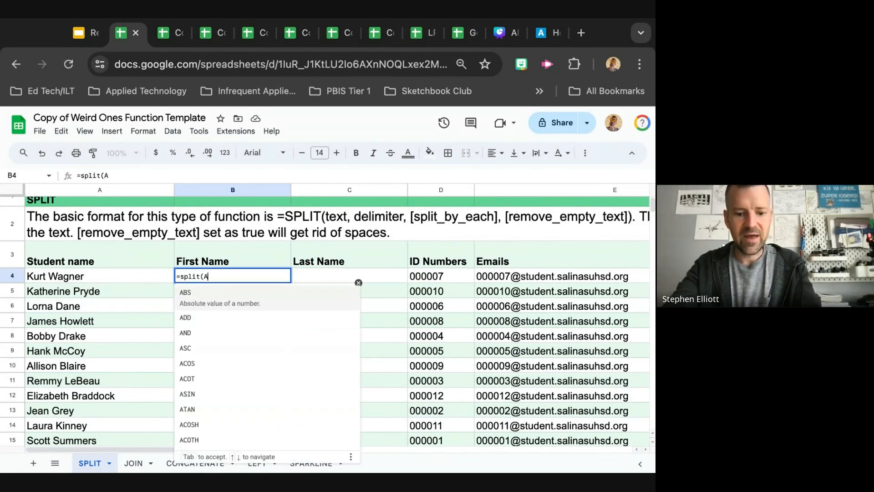
text(4,)
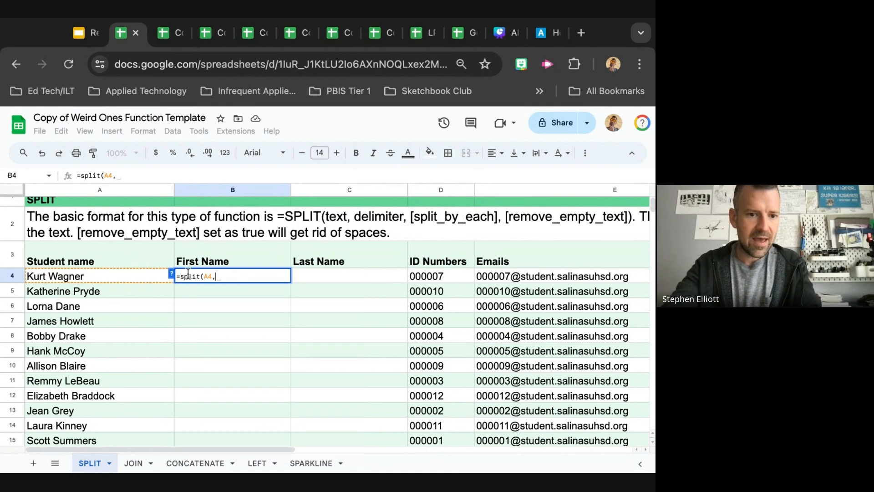
click(172, 275)
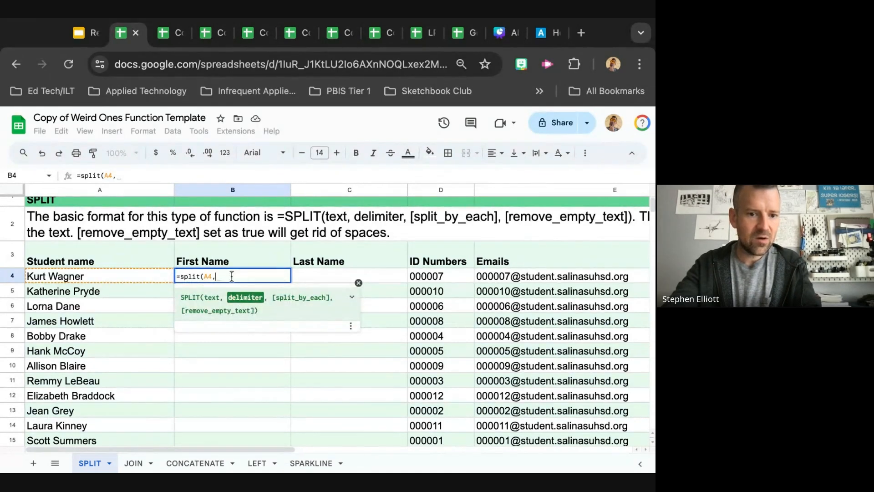
key(BackSpace)
key(BackSpace)
key(BackSpace)
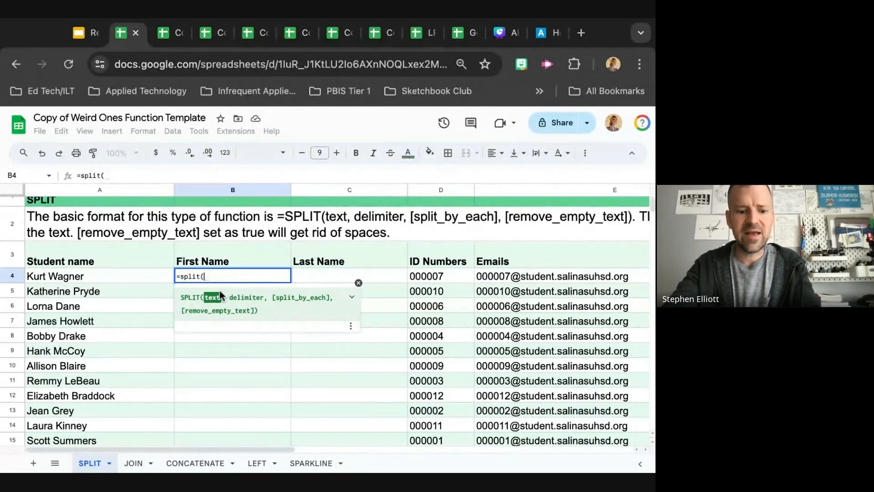
click(141, 276)
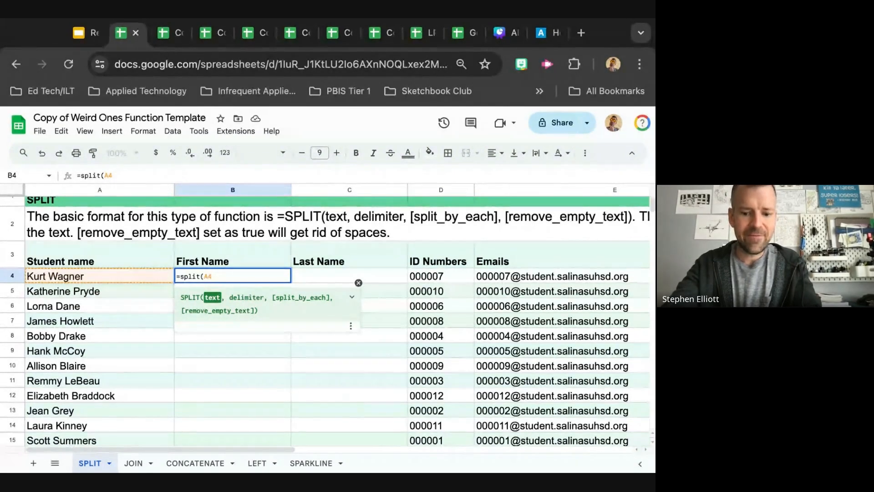
text(,)
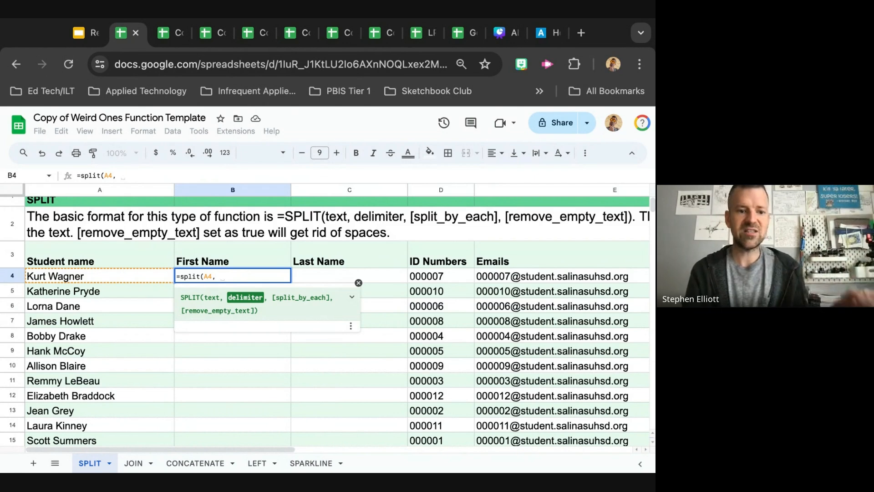
text(")
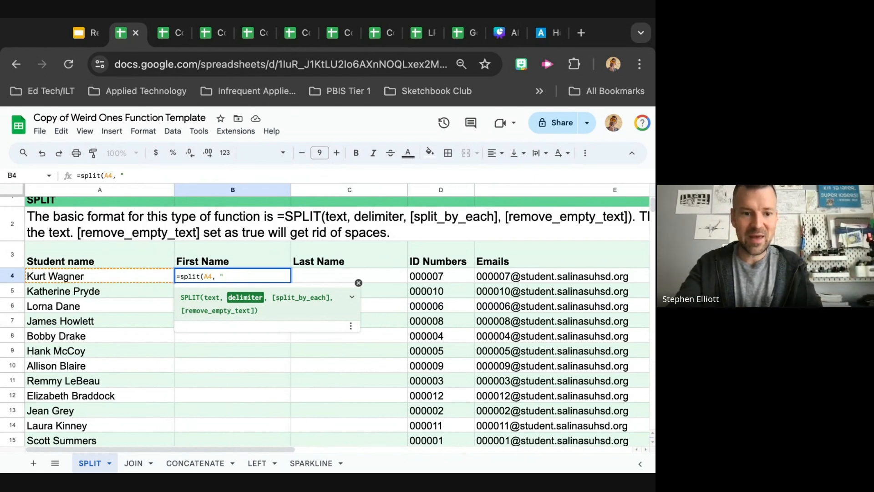
text( ")
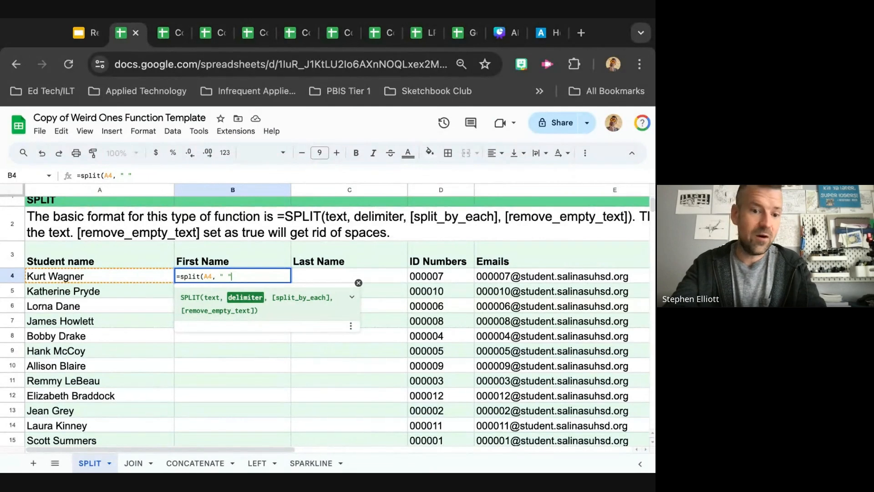
text())
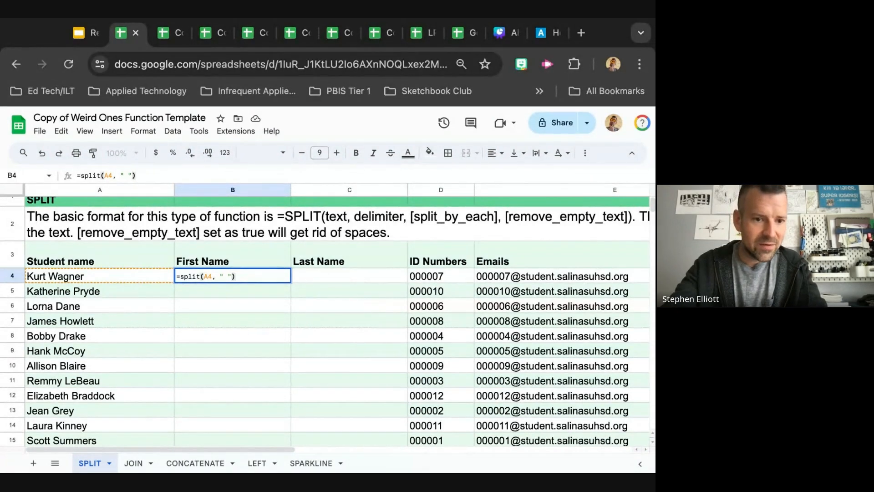
key(Return)
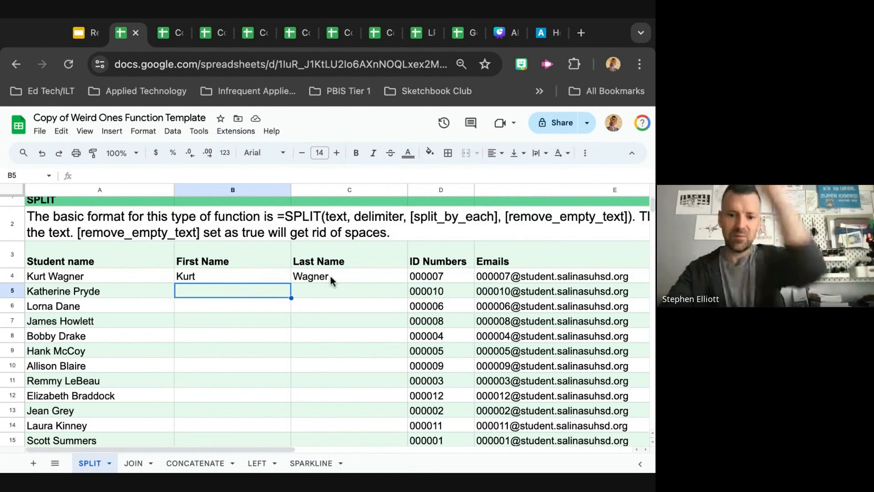
click(237, 275)
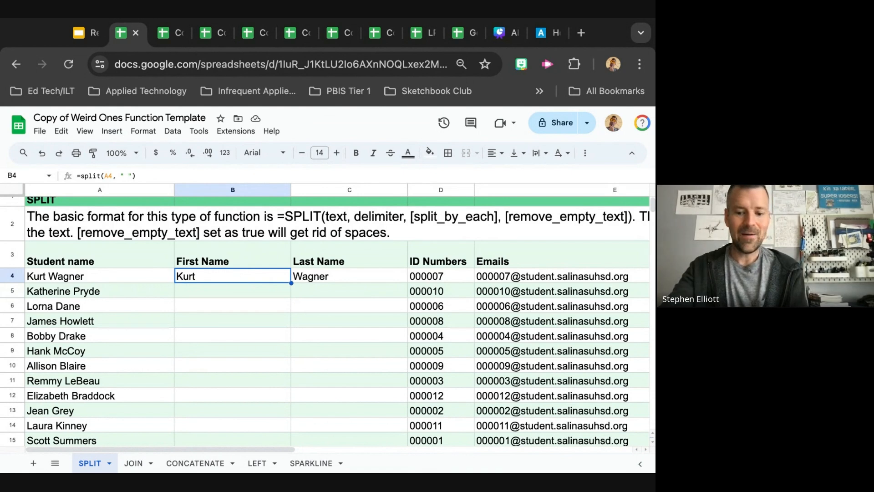
Open the JOIN sheet and enter =join(" ",B4, C4) in A4 to combine the first and last names
scroll(237, 275, down, 3)
click(134, 463)
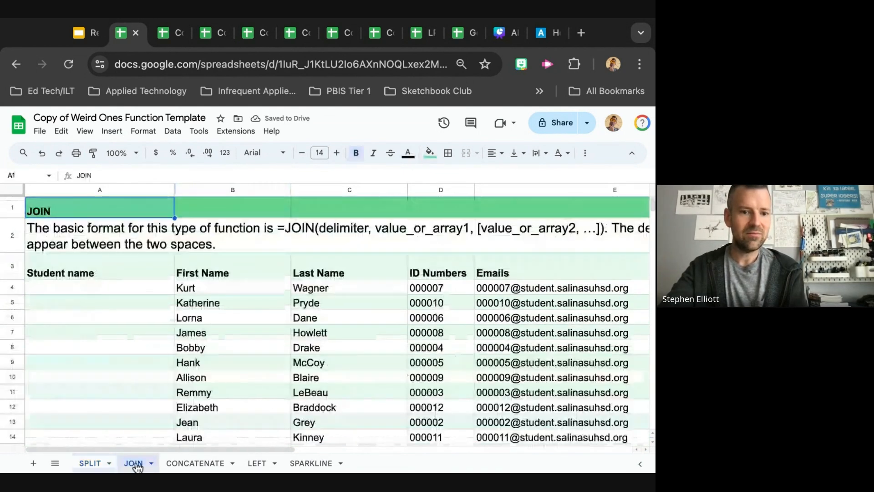
click(151, 285)
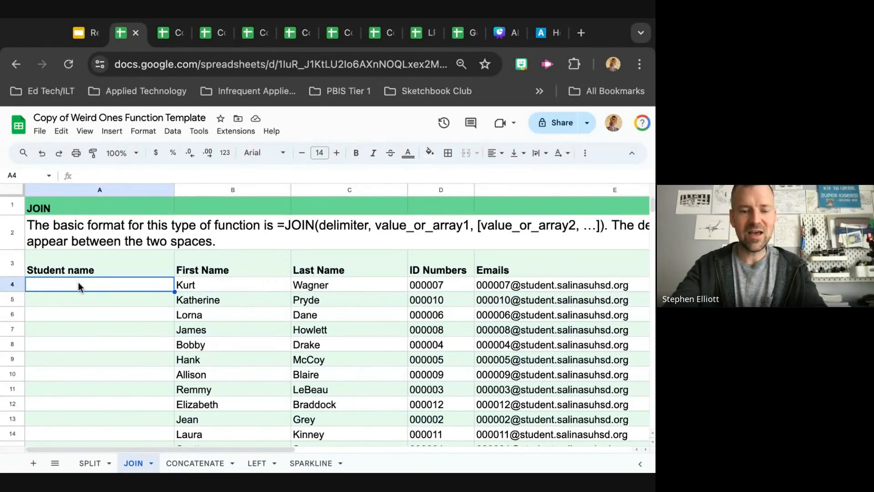
text(=)
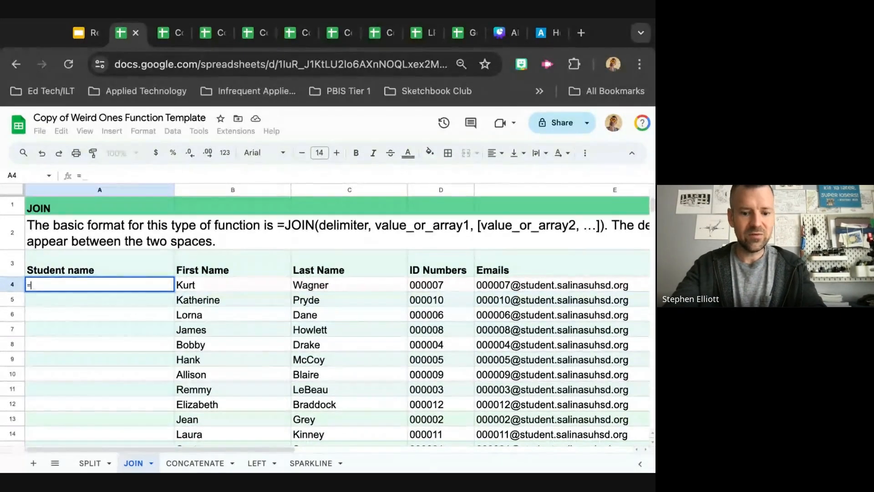
text(join)
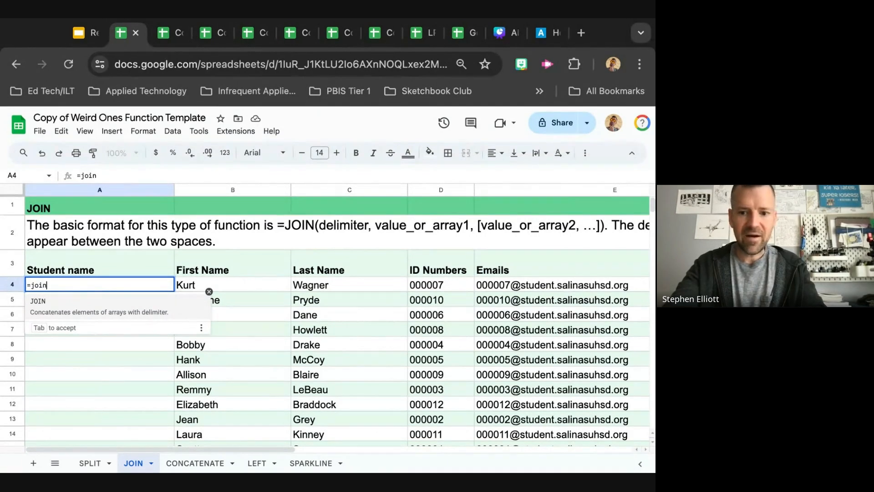
text(()
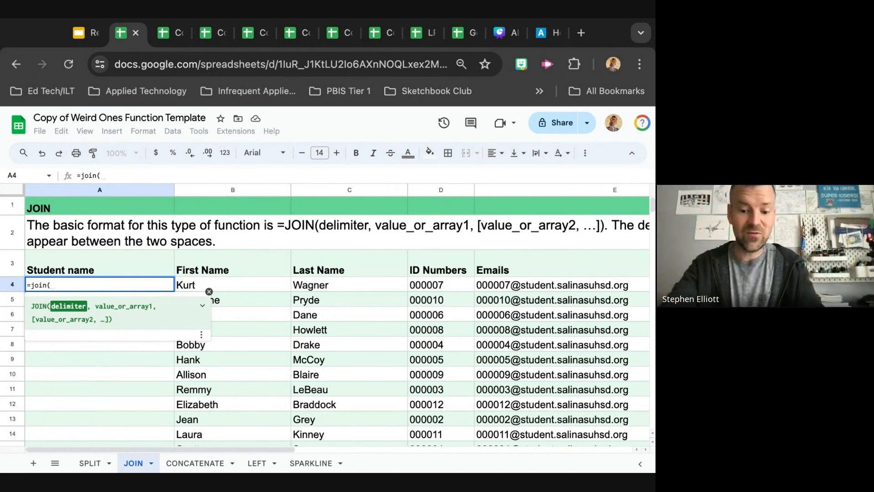
text(" ",)
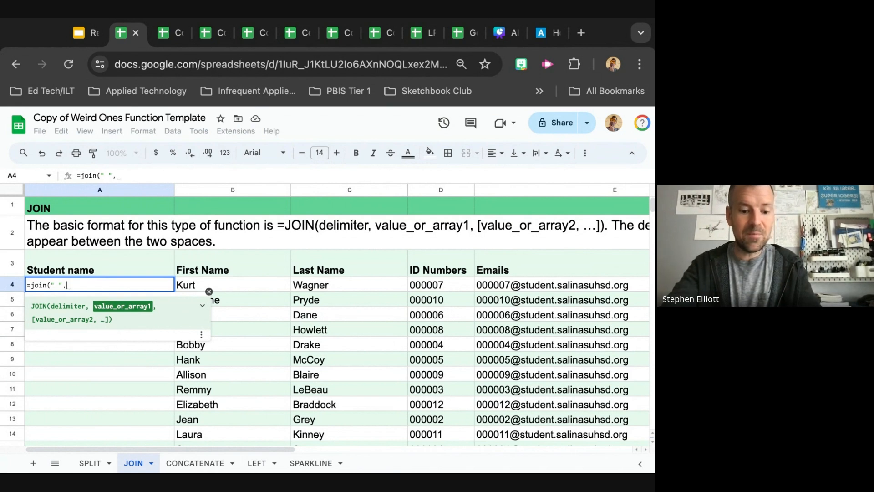
text(B4,)
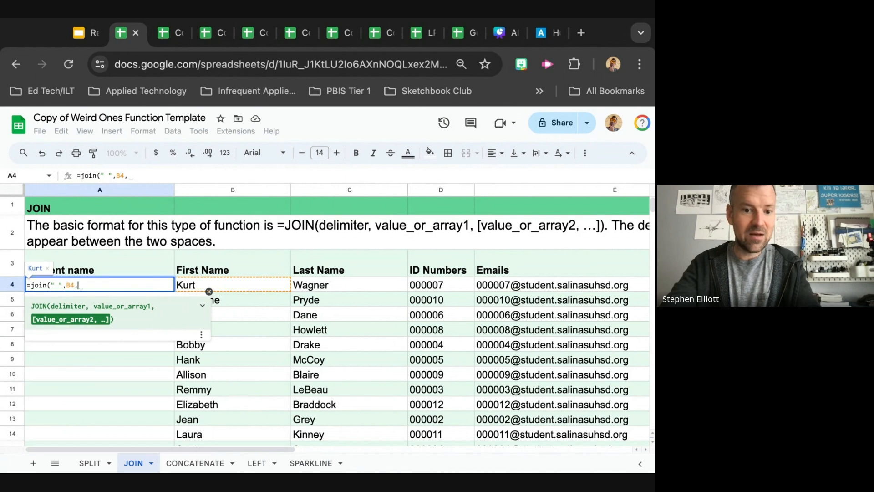
text( C4)
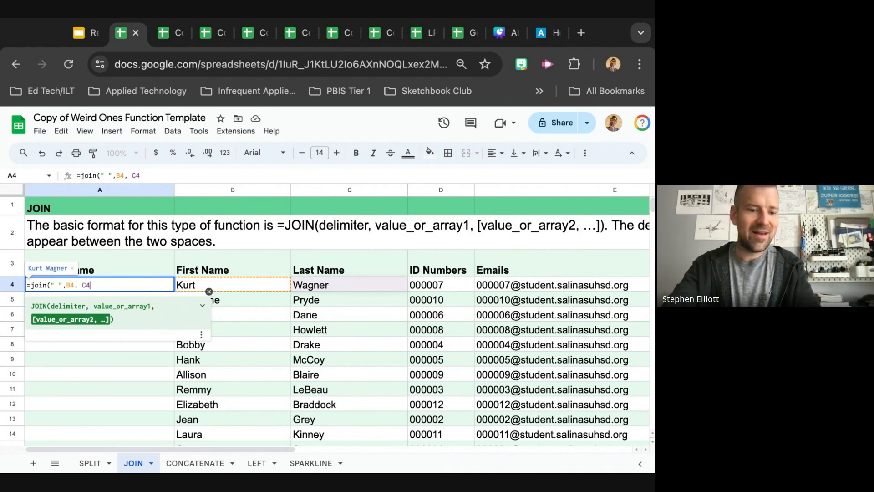
text())
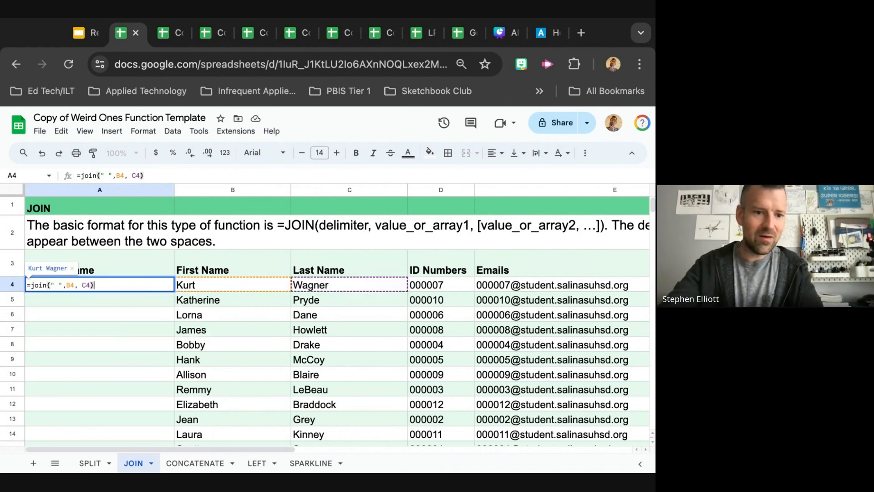
key(Return)
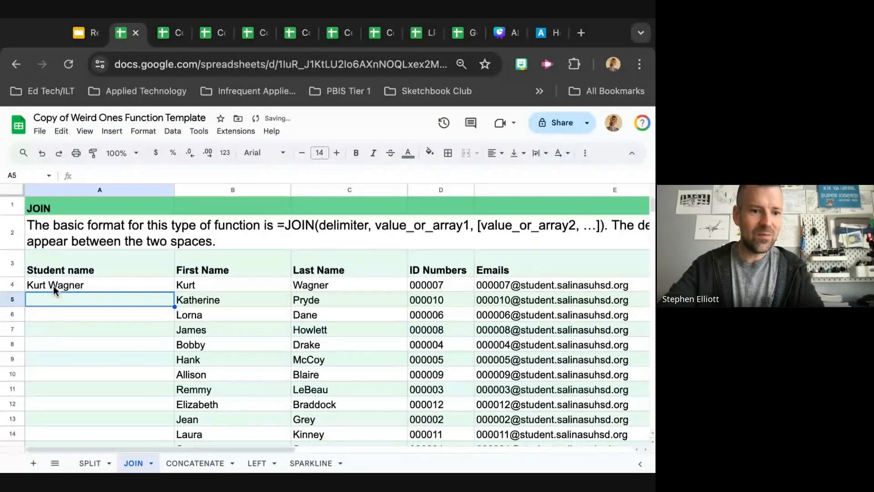
Remove the space from the JOIN formula's delimiter in A4, then put the space back
click(54, 287)
click(112, 176)
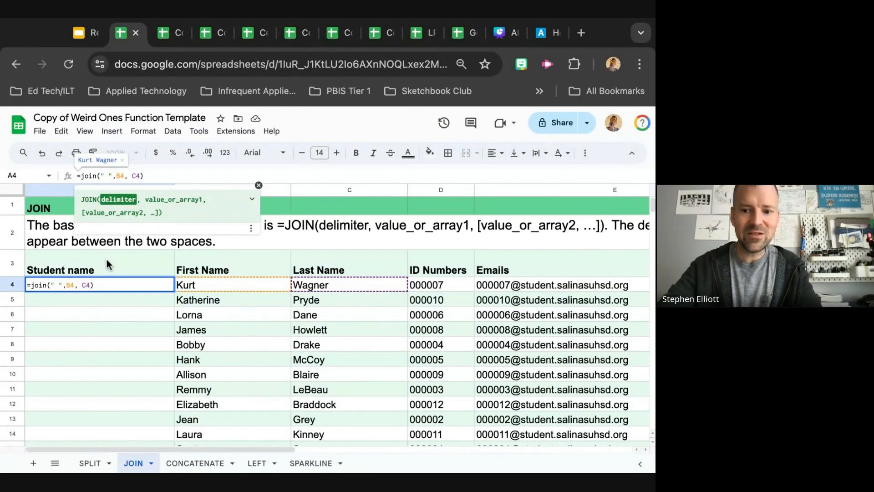
key(BackSpace)
key(Return)
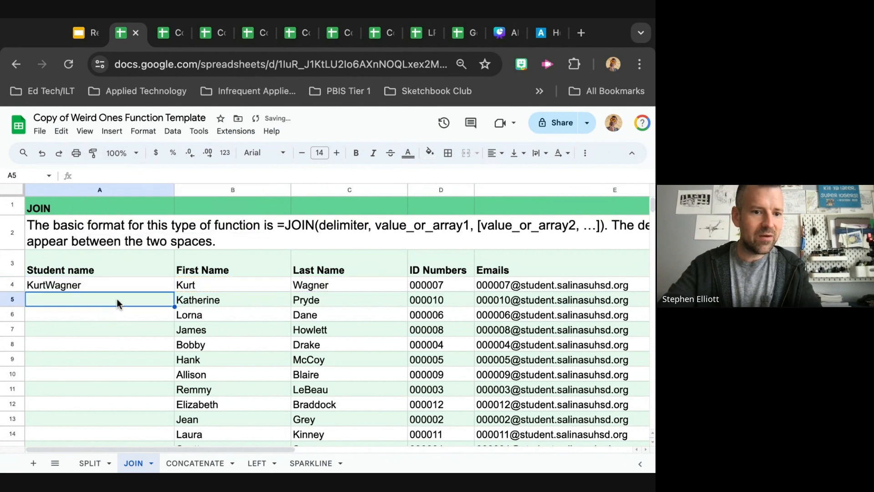
click(70, 283)
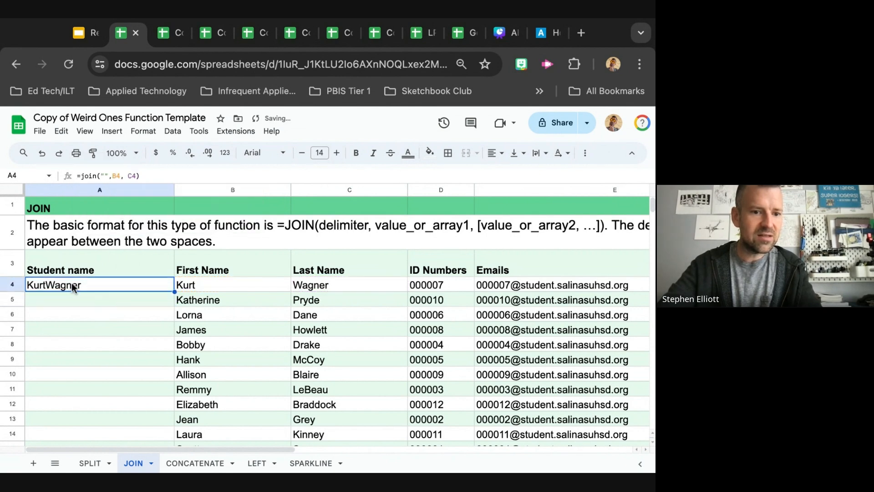
click(104, 176)
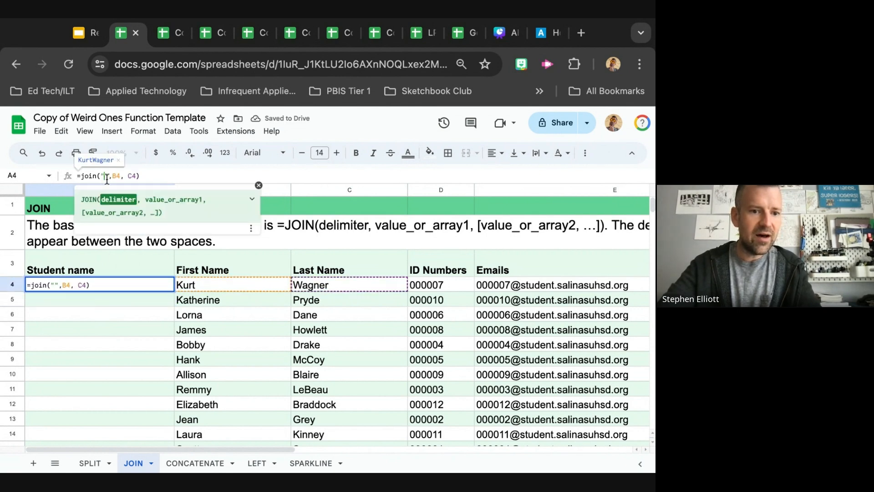
click(127, 309)
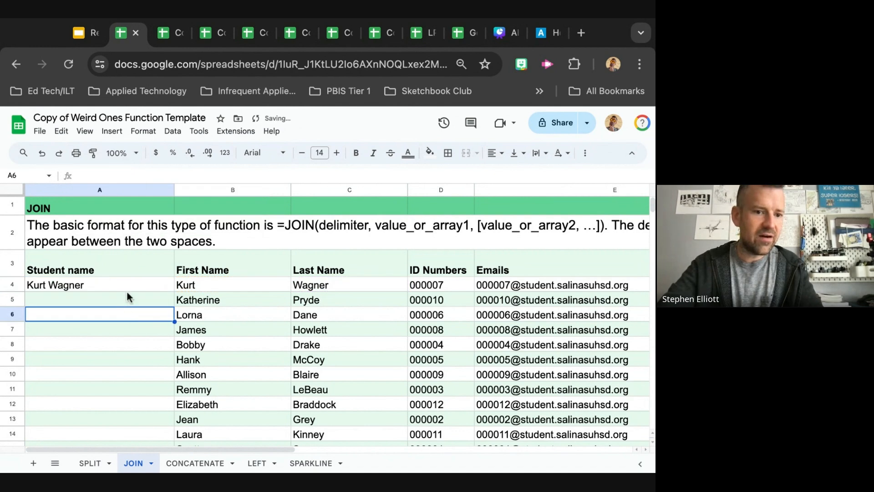
click(127, 286)
click(337, 285)
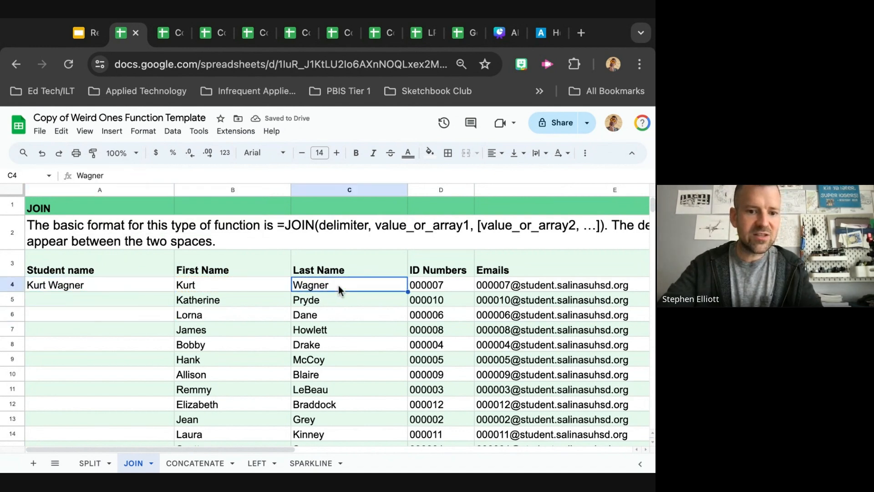
right_click(339, 191)
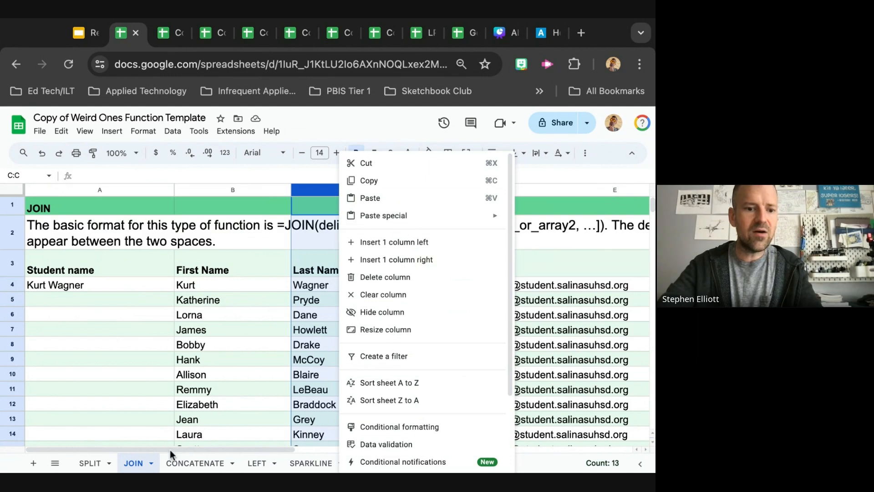
click(78, 292)
Return to the SPLIT sheet and change the student name in A4 to add a hyphenated second surname
click(90, 463)
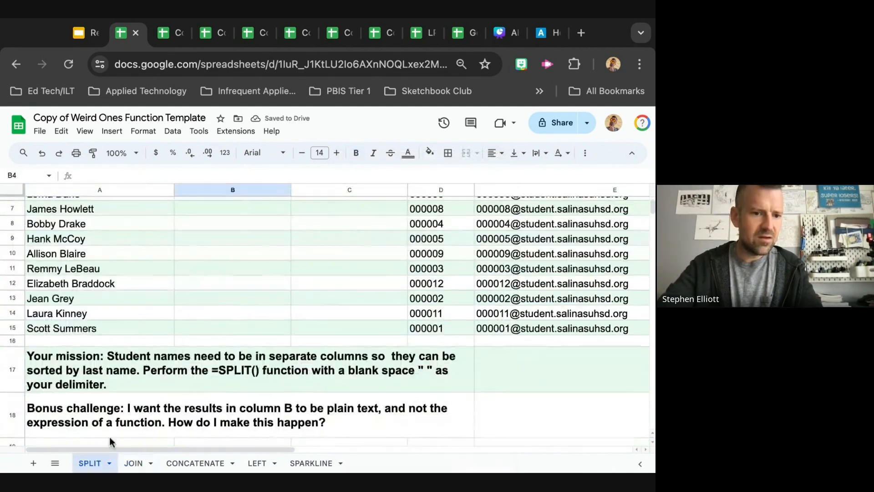
scroll(182, 337, up, 3)
scroll(182, 339, up, 2)
click(132, 286)
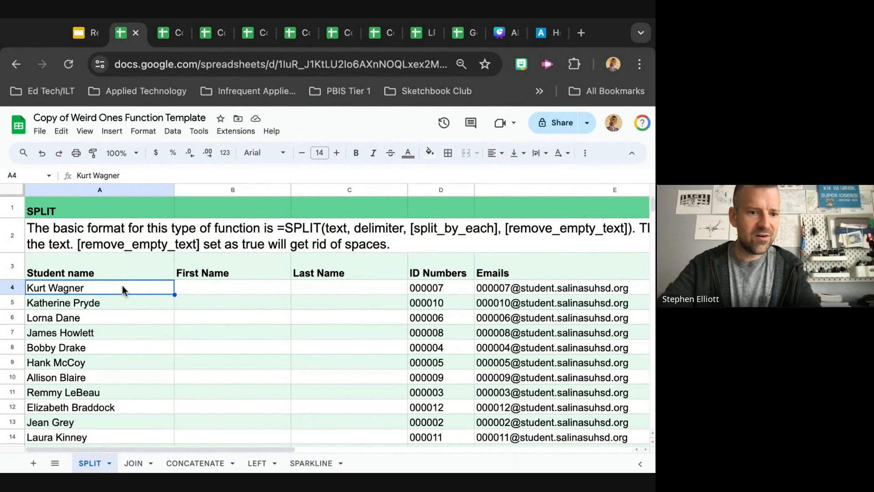
double_click(122, 285)
text(-)
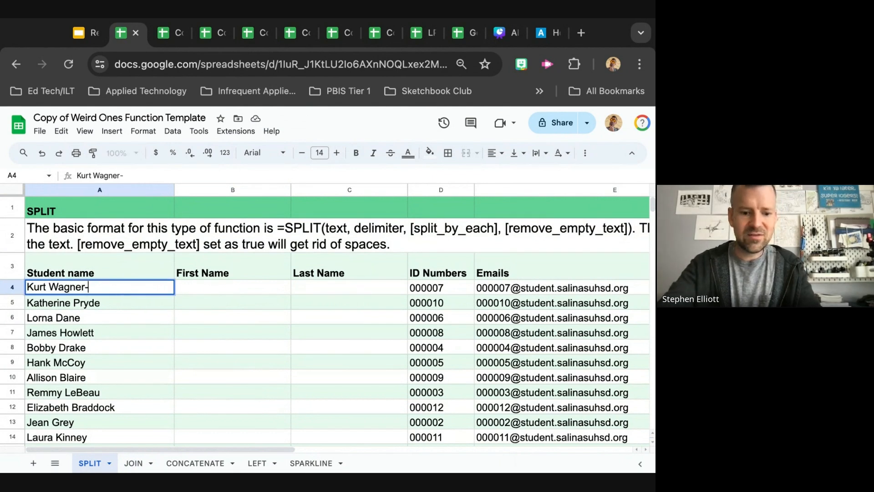
text(Elliott)
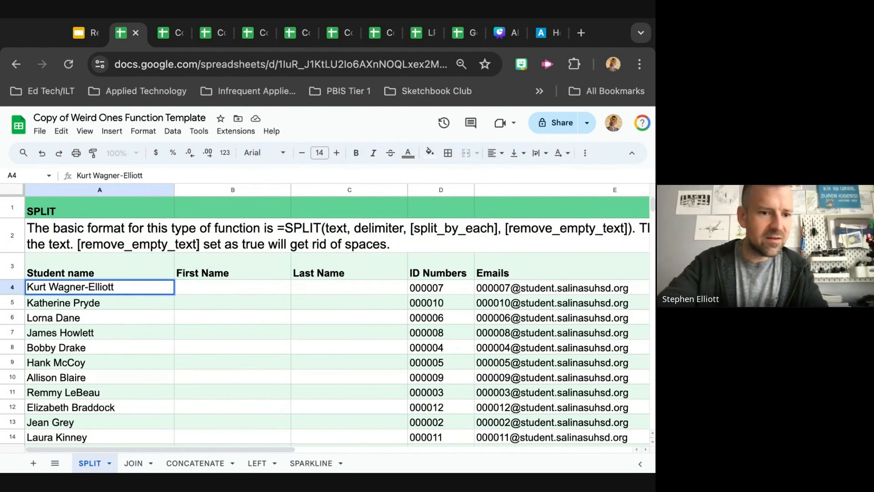
click(195, 302)
Insert a new column after Last Name and title it "Additional Name"
click(222, 277)
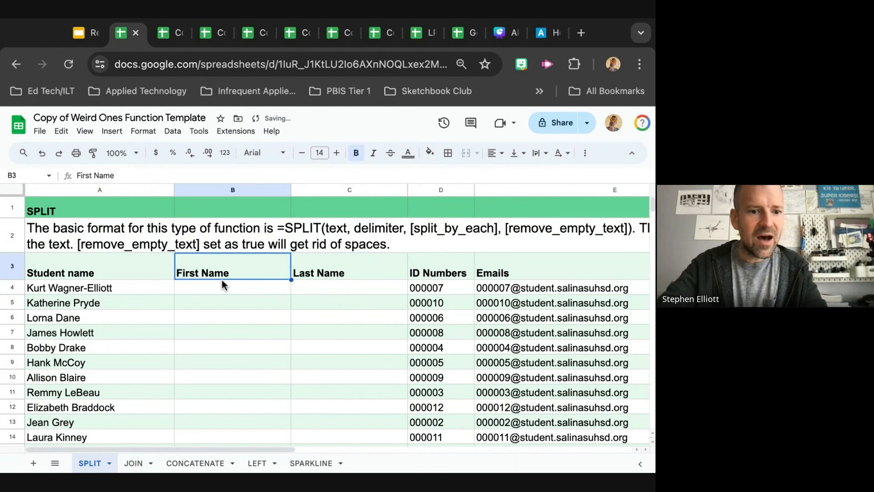
click(338, 192)
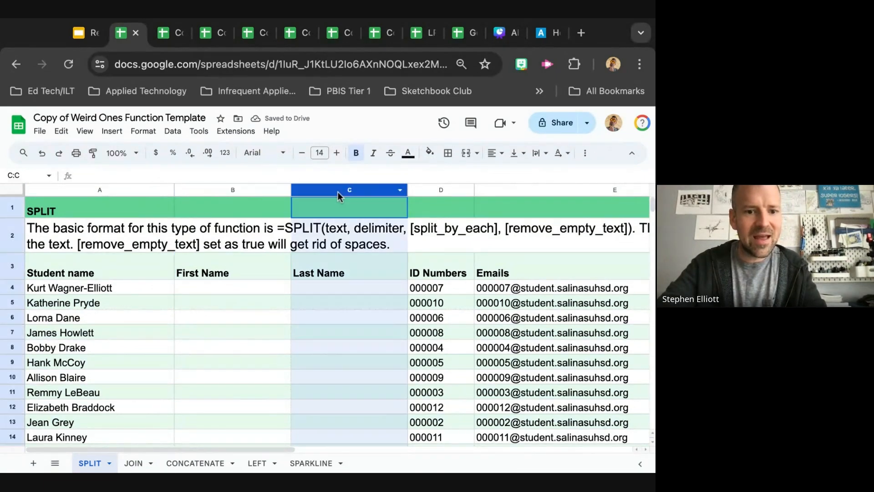
right_click(338, 196)
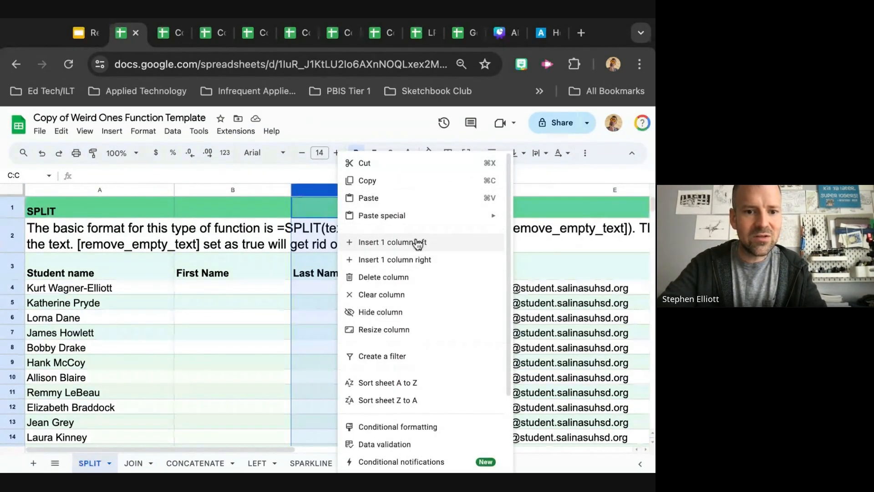
click(418, 260)
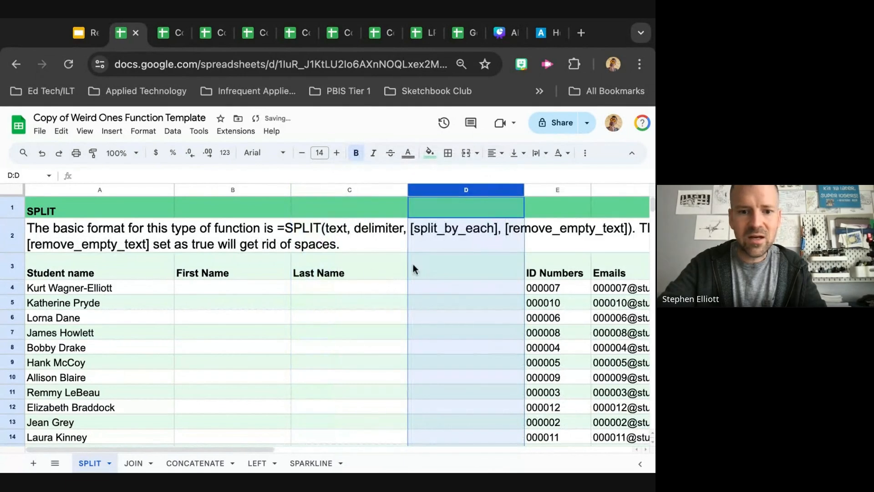
click(441, 266)
text(Additional Name)
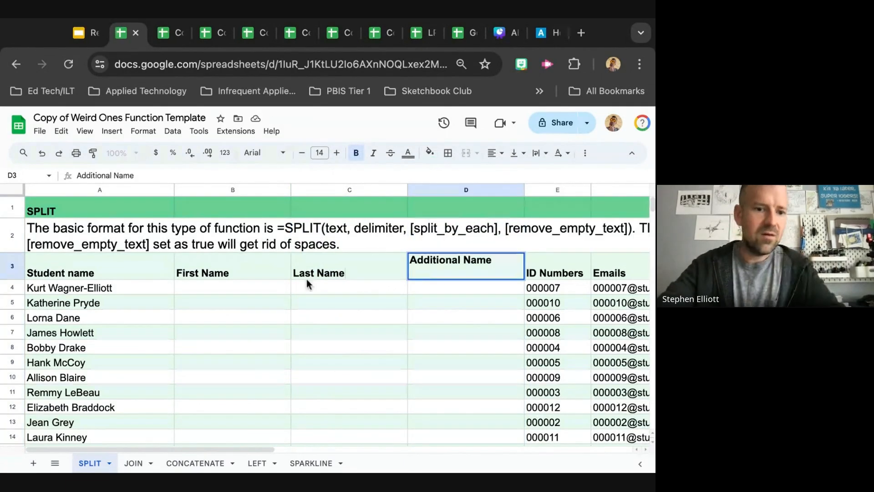
Enter =split(A4, " ") in B4 to split the first student's hyphenated name
click(249, 288)
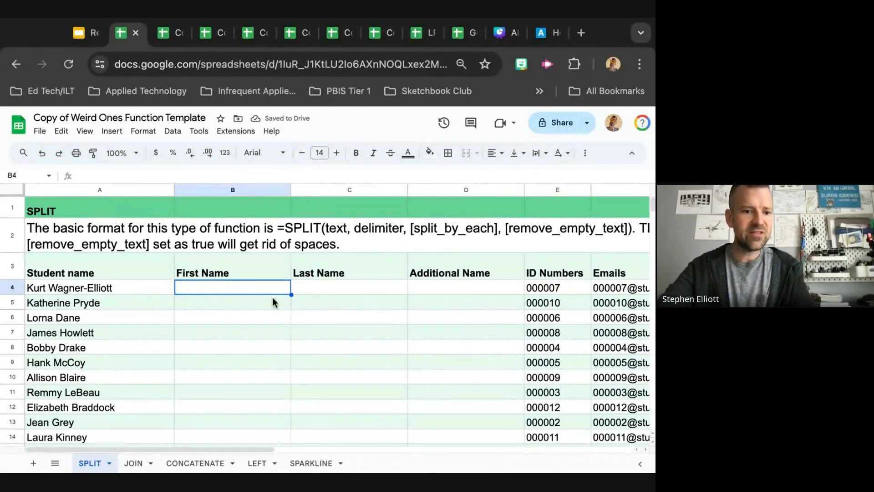
text(=)
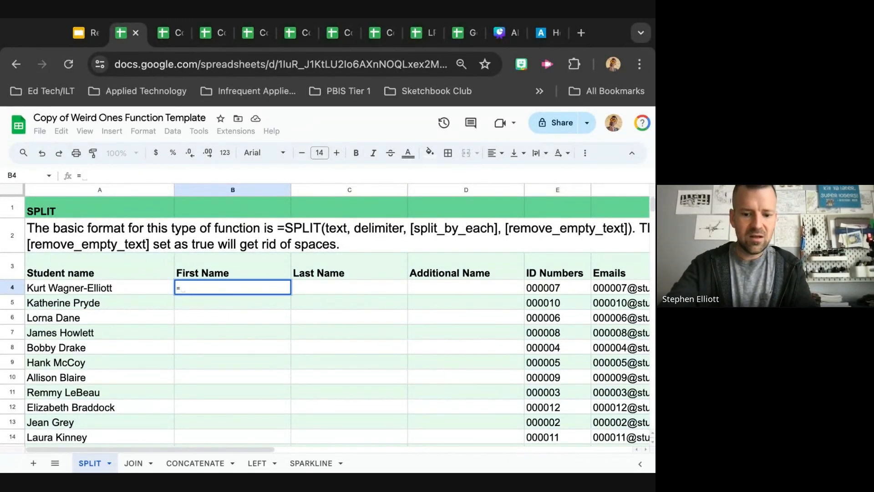
text(split()
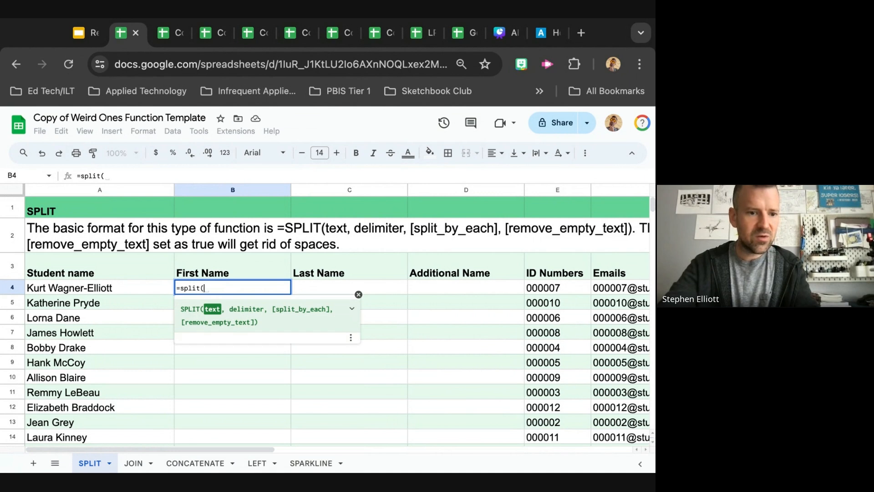
text(A)
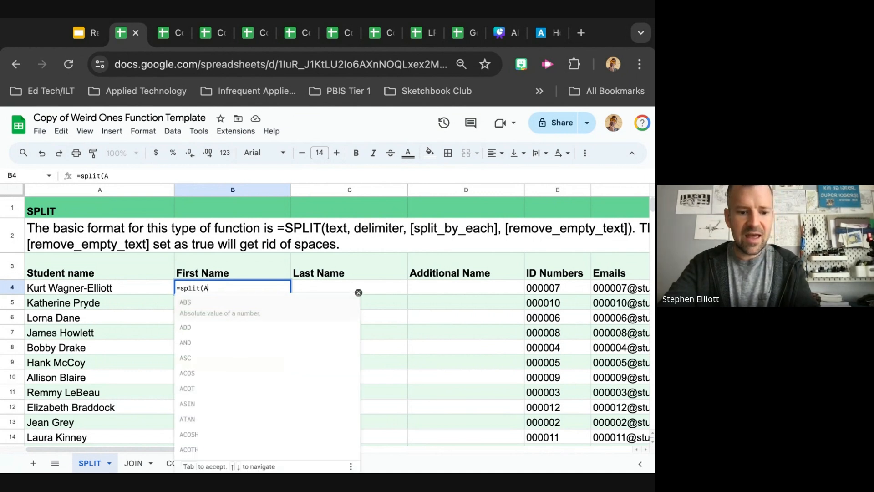
text(4)
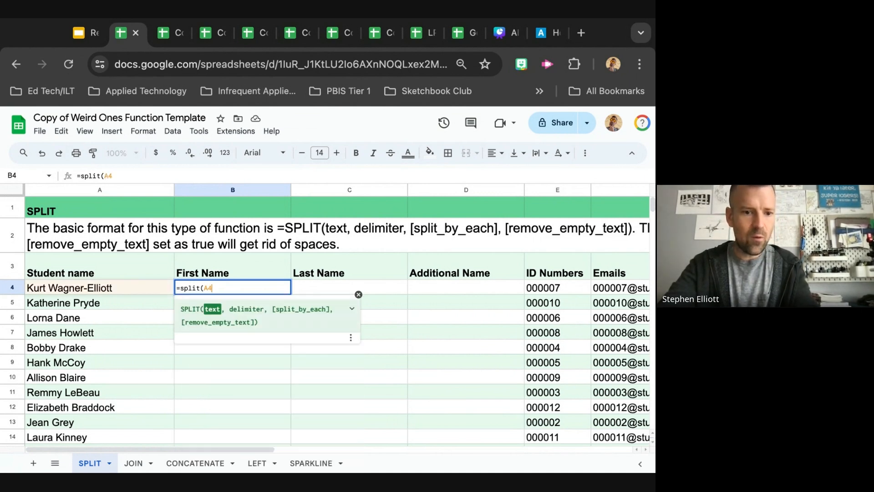
text(,)
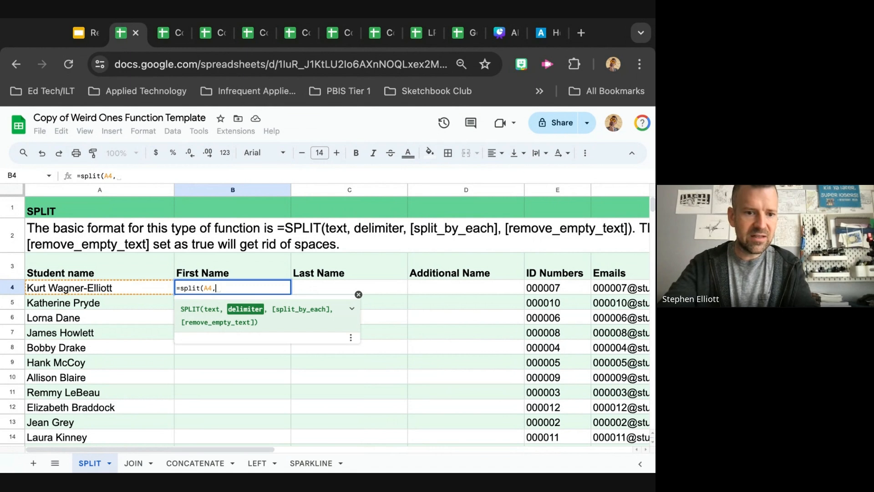
text( " ")
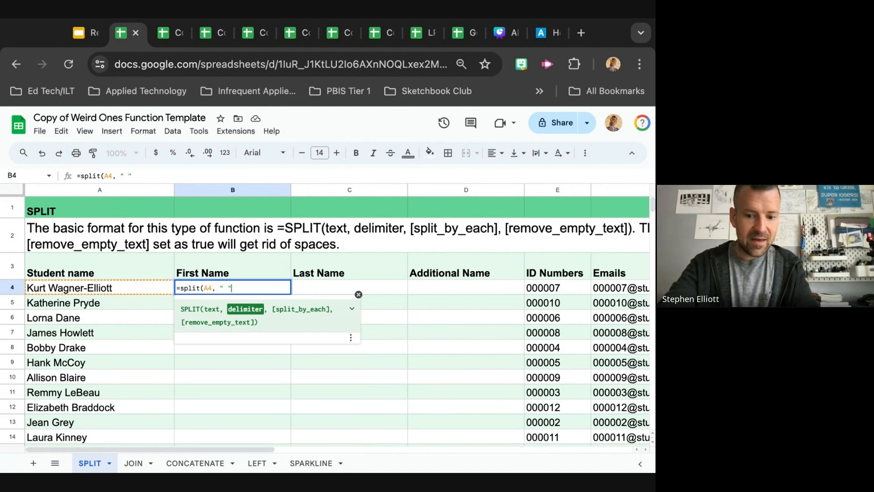
text( "))
key(Return)
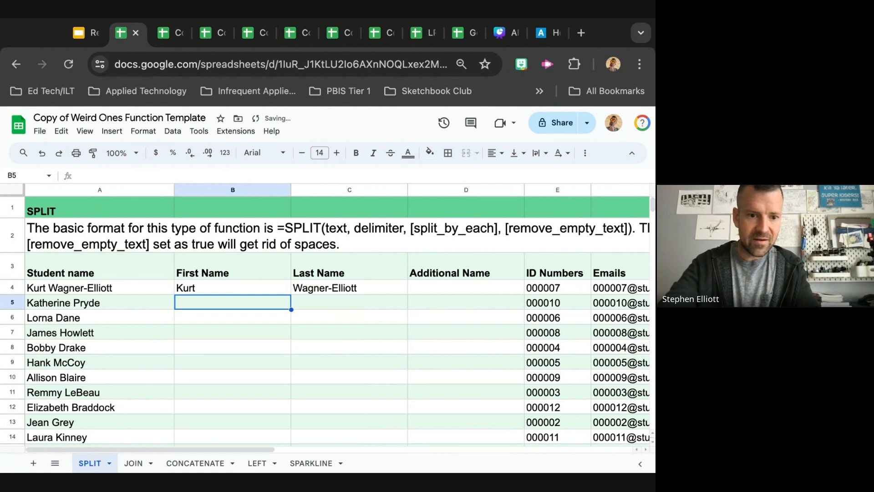
Examine the split last name in C4 and the Last Name column
click(329, 285)
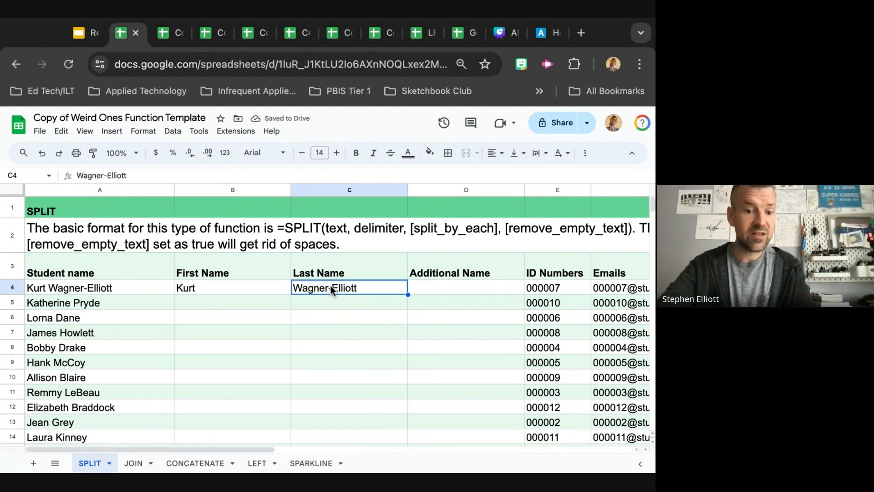
click(426, 291)
click(368, 300)
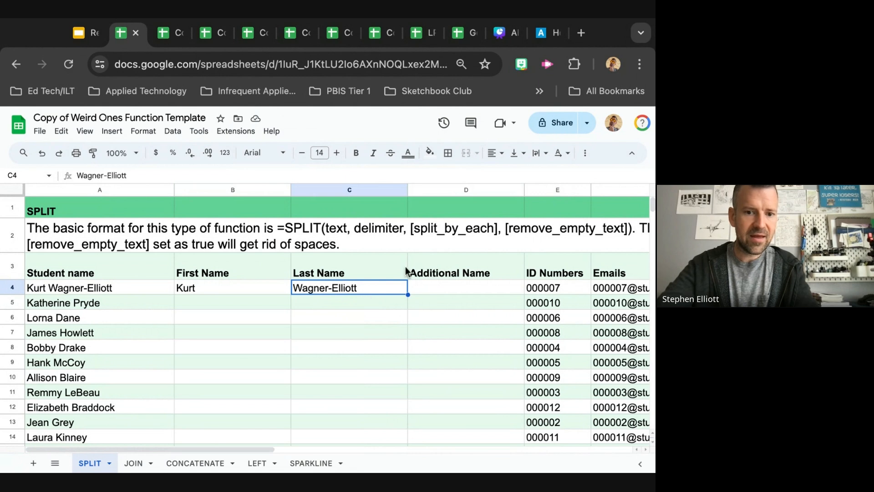
click(388, 187)
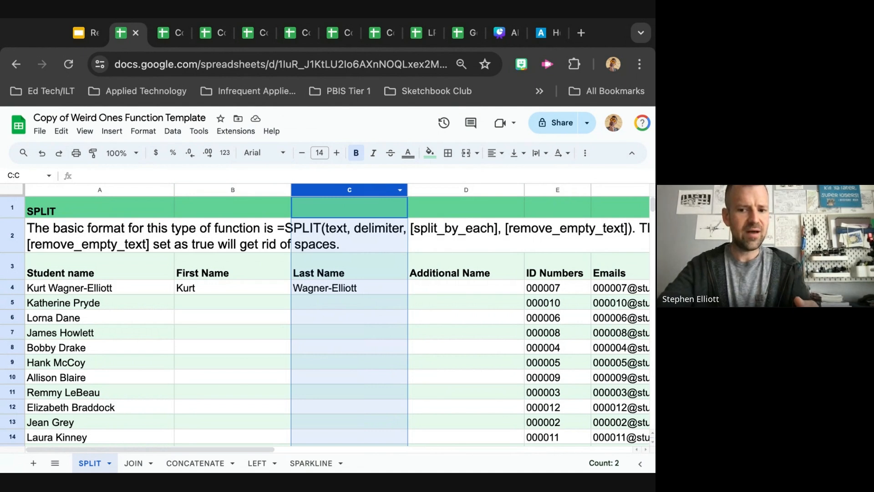
right_click(369, 190)
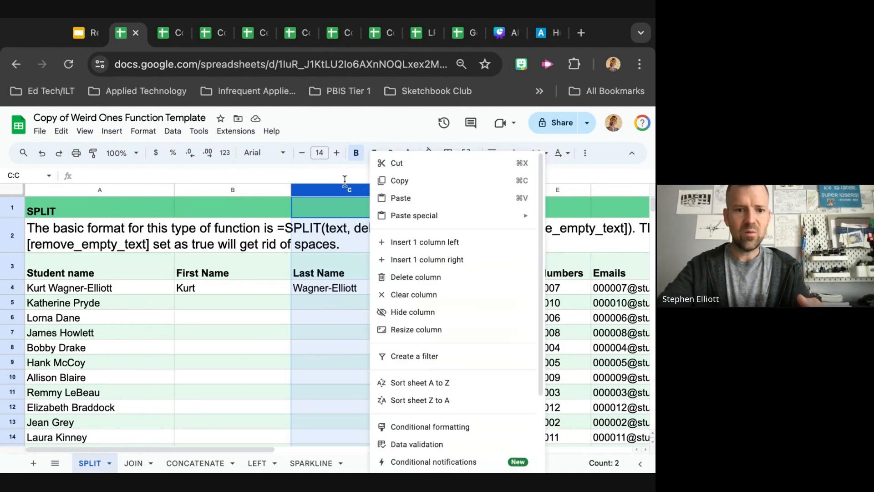
click(336, 191)
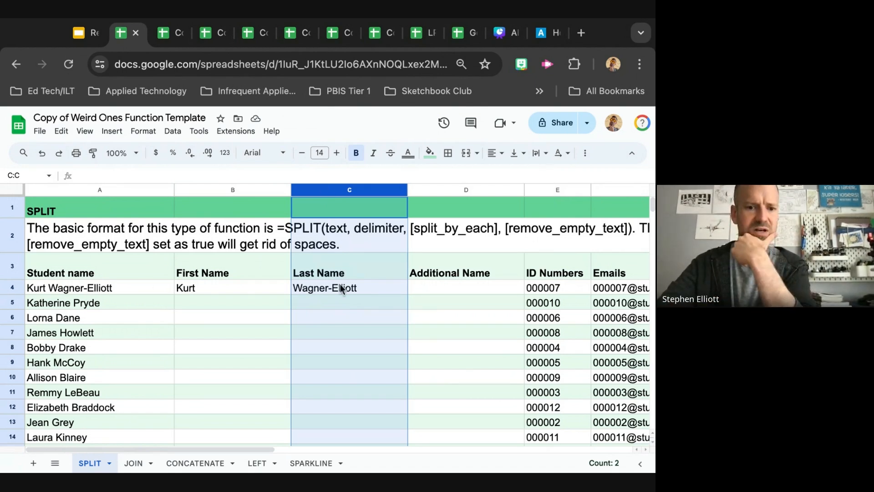
Insert a blank column after Additional Name and try entering =Split(C4, " ") in D4
right_click(444, 190)
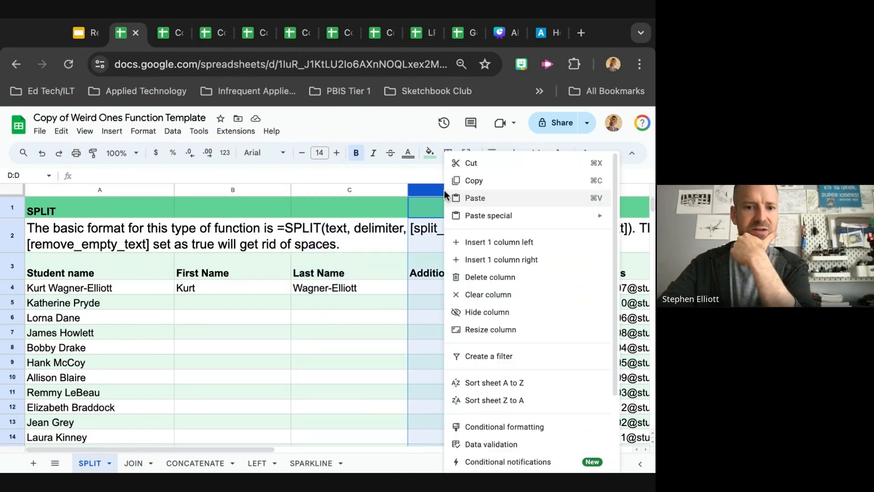
click(507, 261)
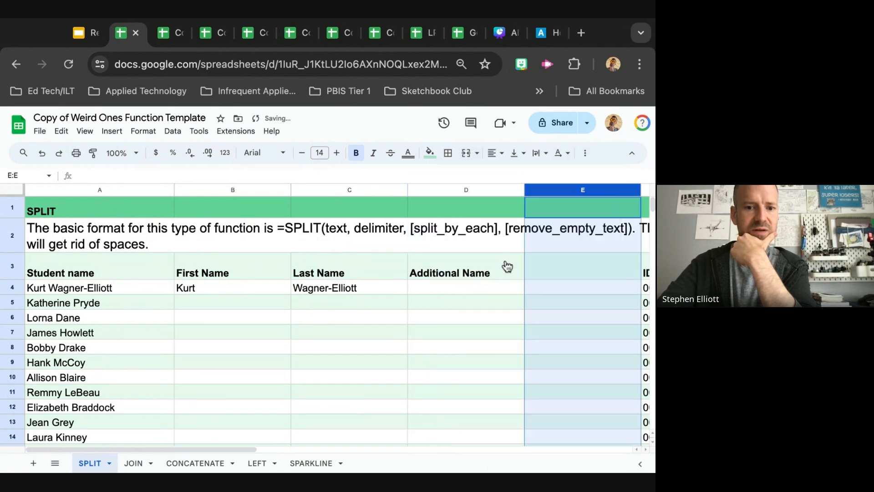
click(462, 288)
text(split)
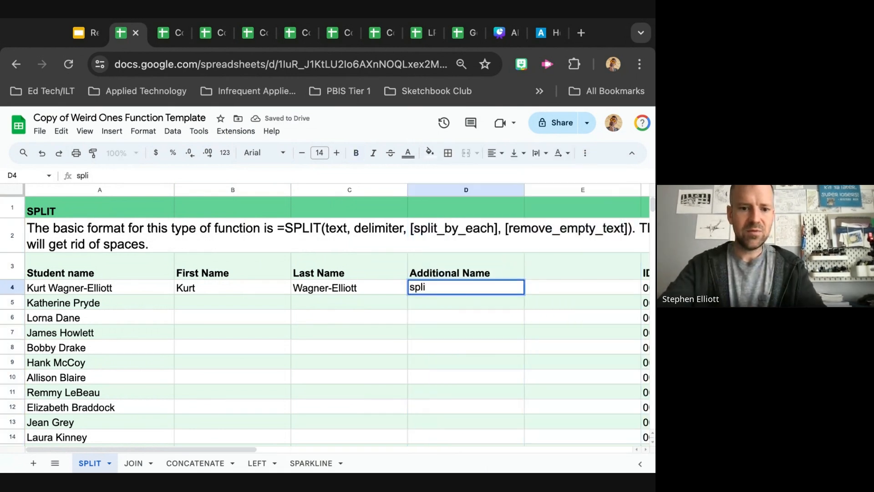
key(BackSpace)
key(BackSpace)
key(BackSpace)
key(BackSpace)
key(BackSpace)
text(=Split(C4, ")
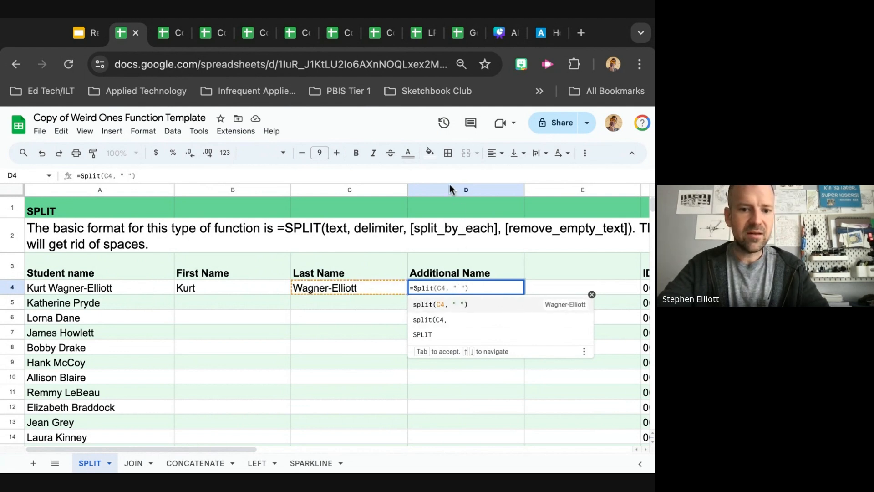
Delete the Additional Name column containing the trial formula
click(449, 187)
right_click(449, 187)
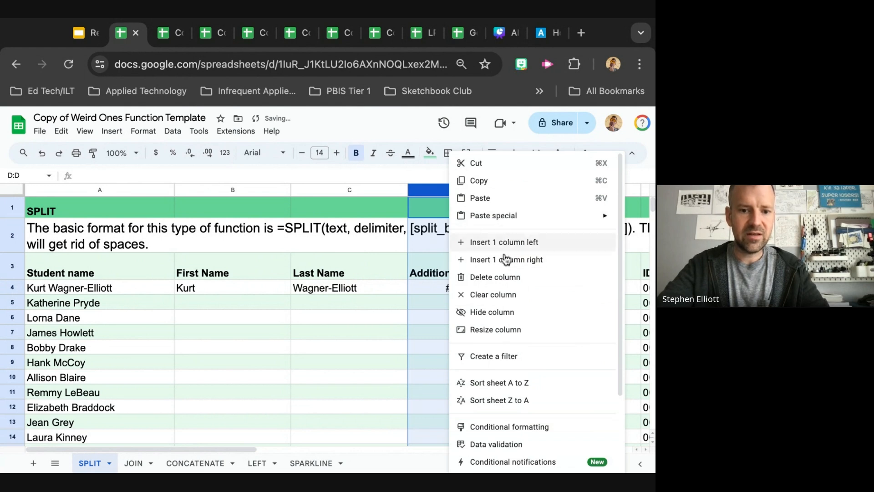
click(506, 283)
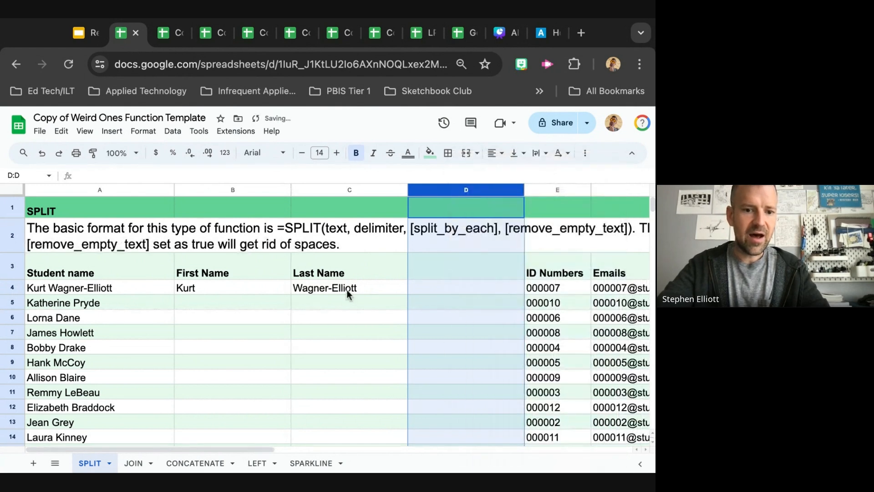
Replace the hyphen in the first student's name in A4 with a space
click(90, 288)
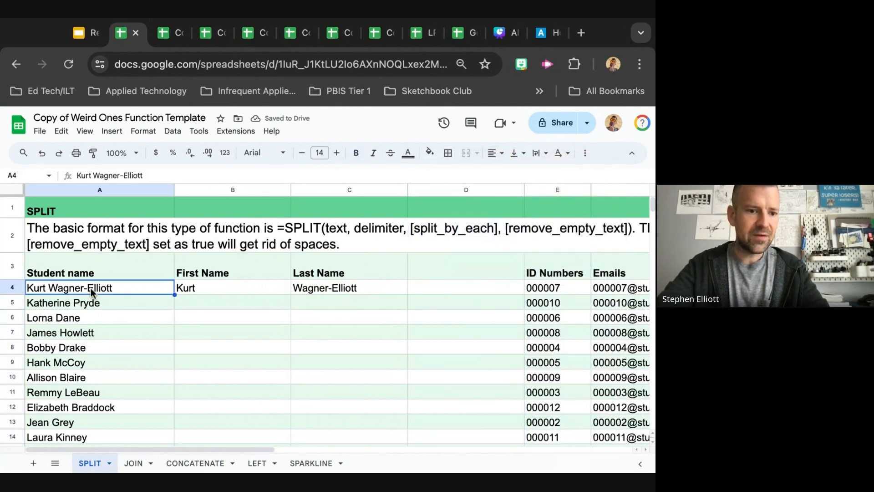
double_click(83, 288)
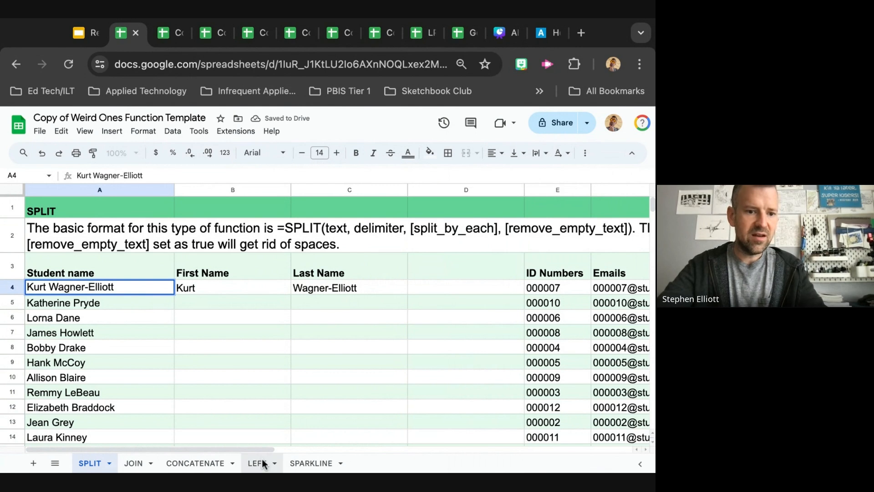
key(BackSpace)
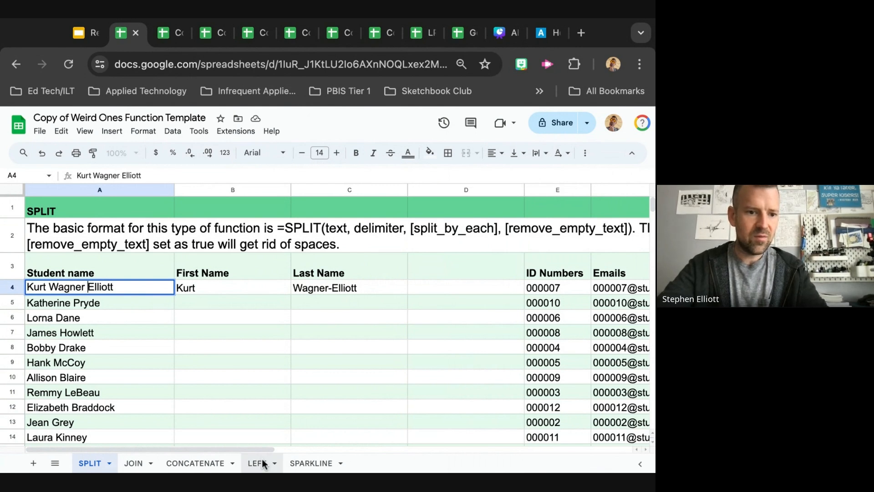
click(258, 303)
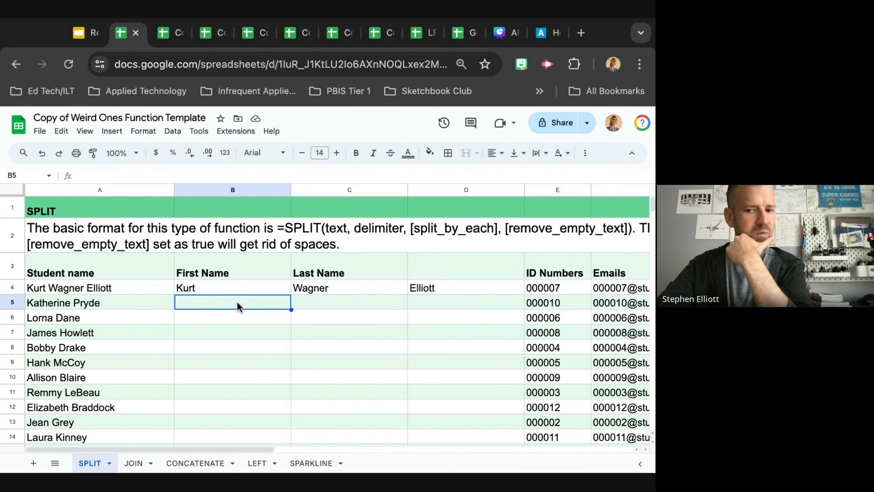
Inspect the three split name parts in B4, C4 and D4
click(345, 287)
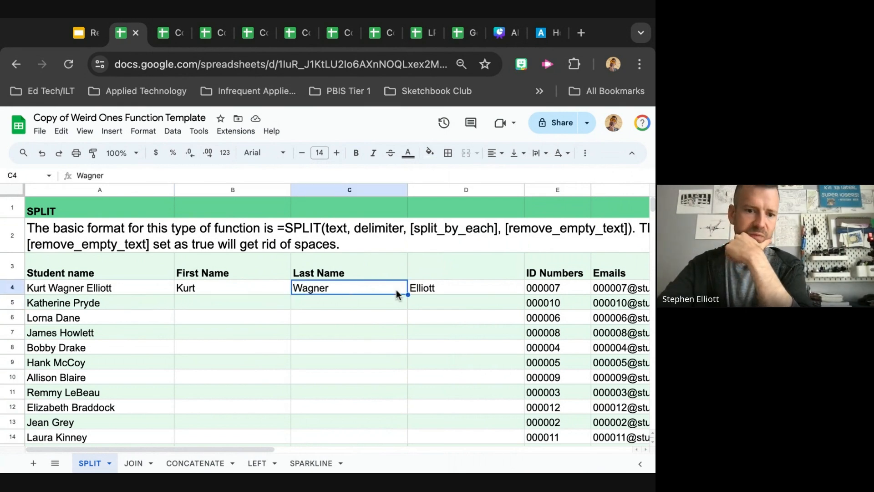
click(273, 289)
click(316, 289)
click(271, 288)
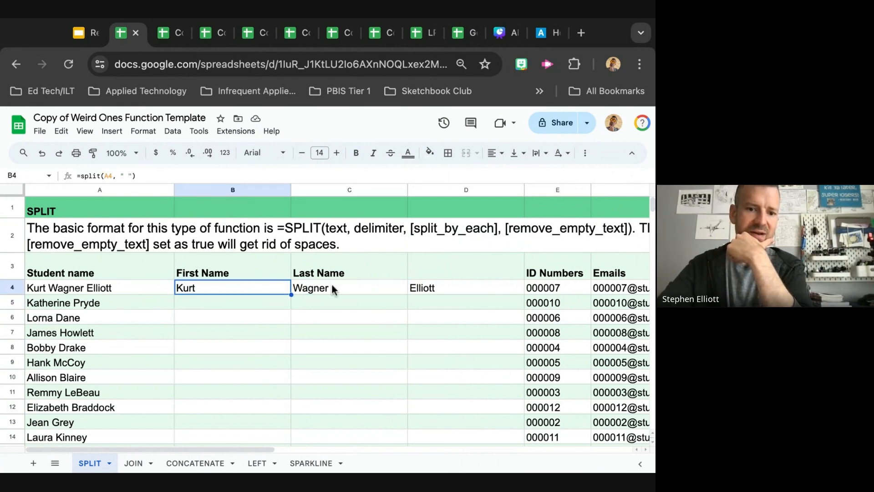
click(332, 285)
click(460, 286)
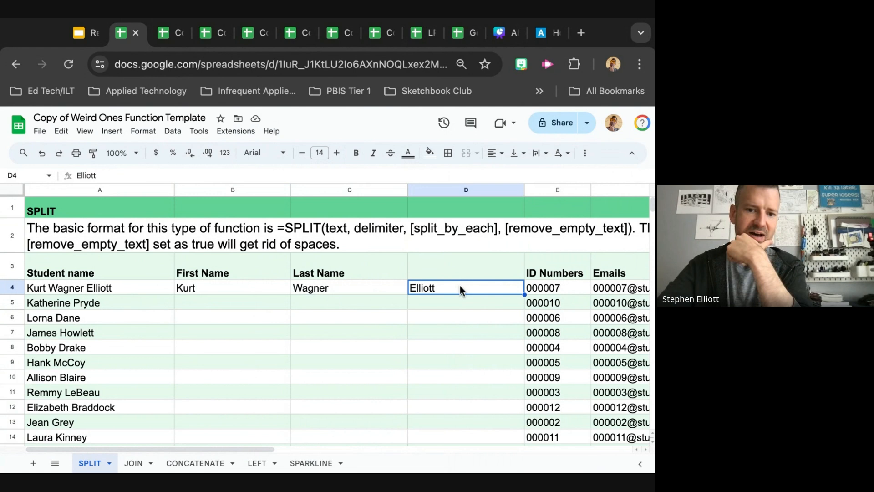
click(327, 191)
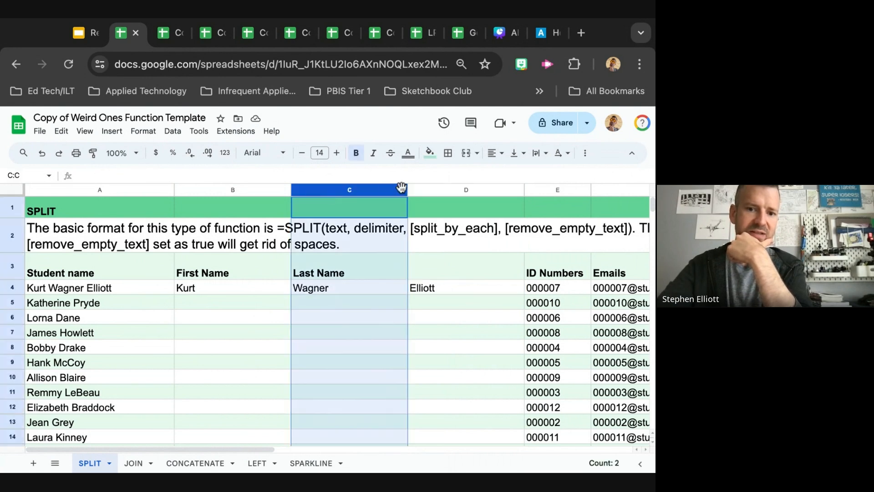
click(339, 287)
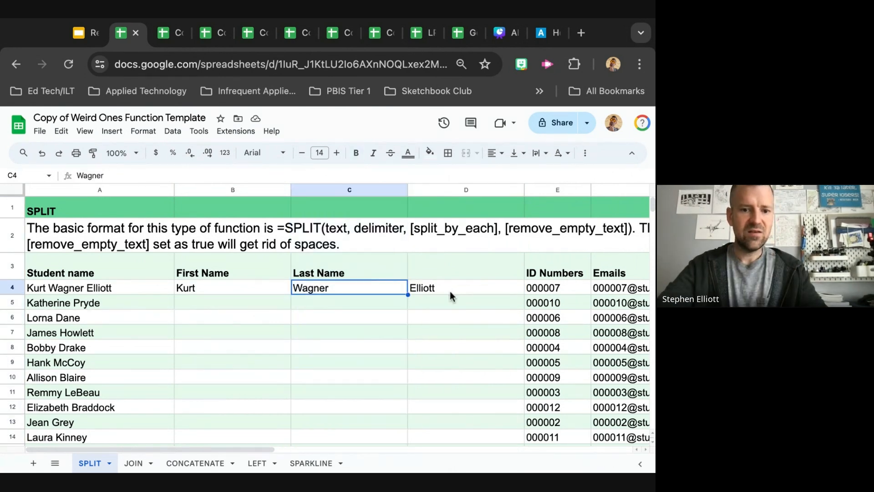
click(452, 289)
click(382, 286)
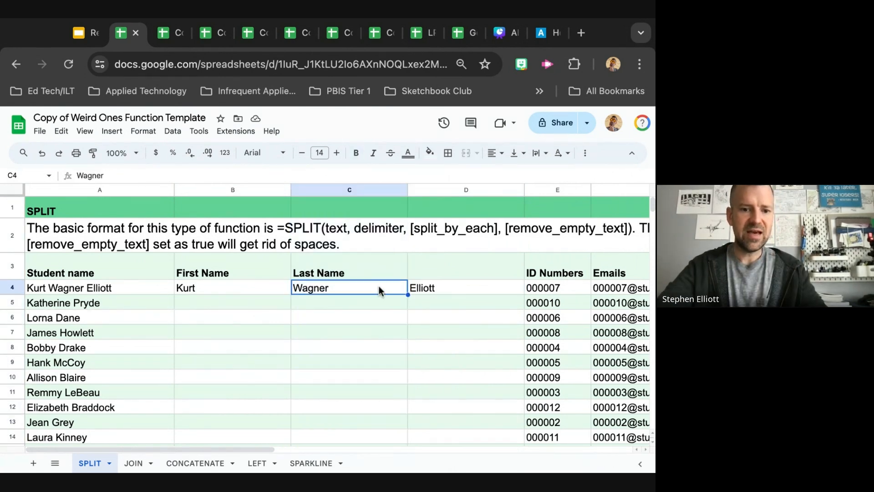
click(244, 294)
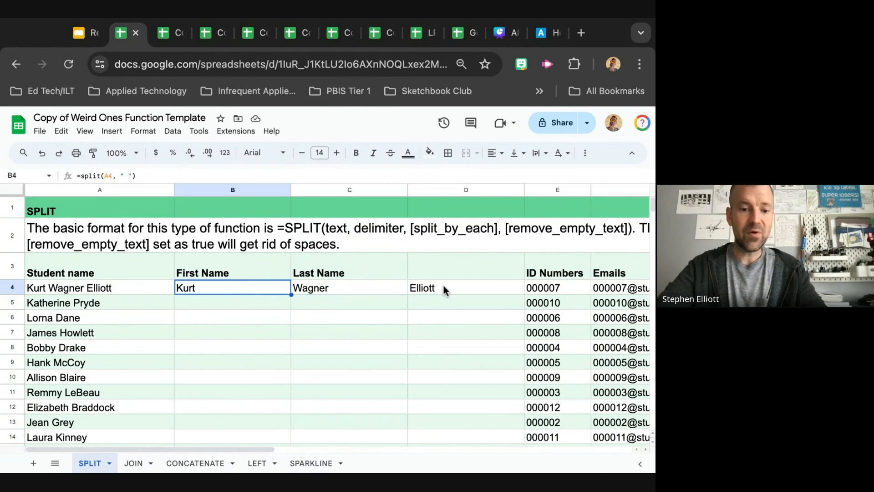
click(466, 270)
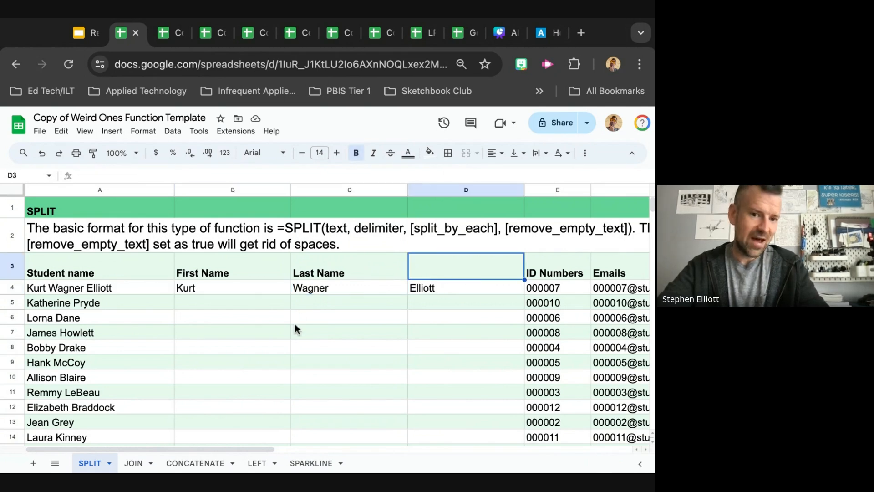
click(311, 288)
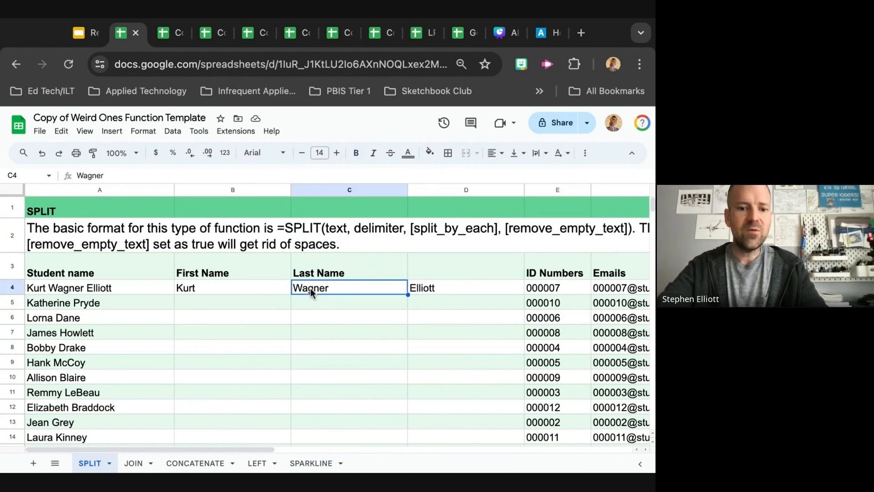
shift+click(438, 287)
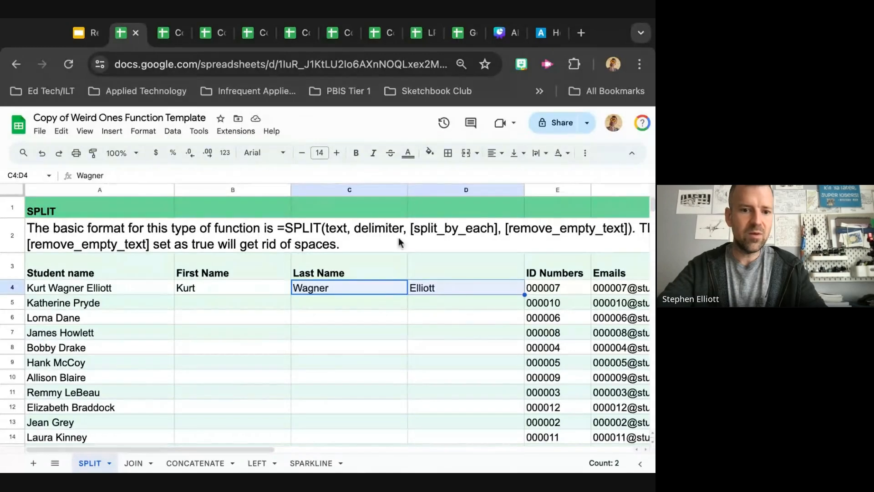
click(466, 153)
click(459, 268)
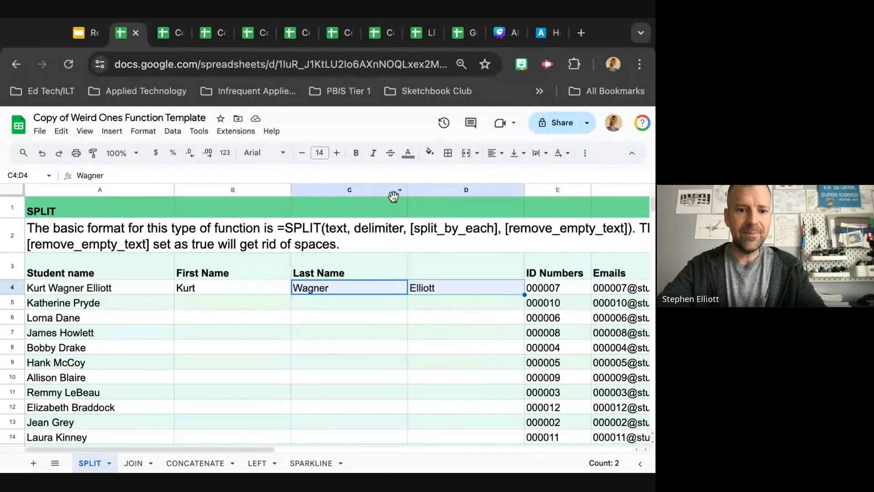
Insert a blank column after First Name, undoing the first insertion and inserting it again
click(260, 191)
right_click(259, 192)
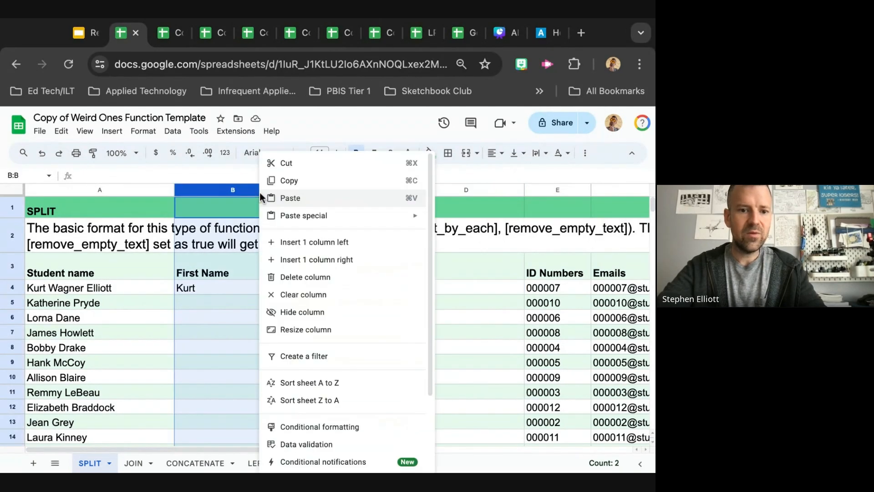
click(337, 261)
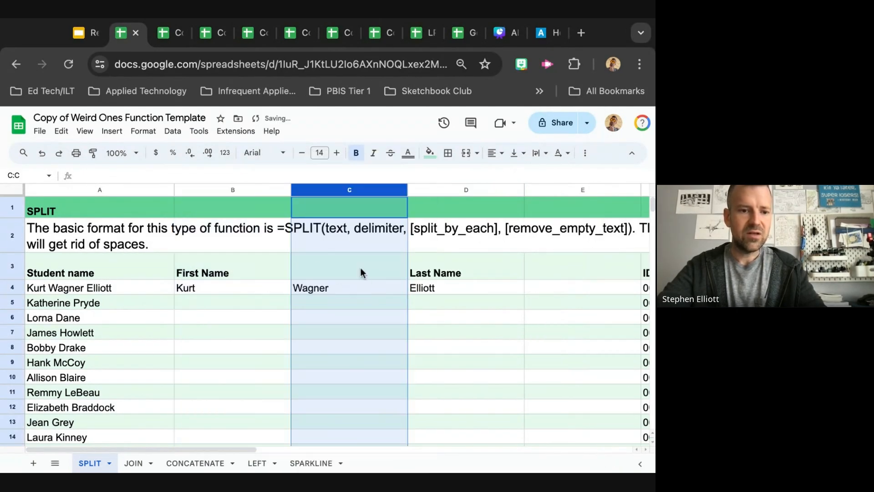
key(ctrl+z)
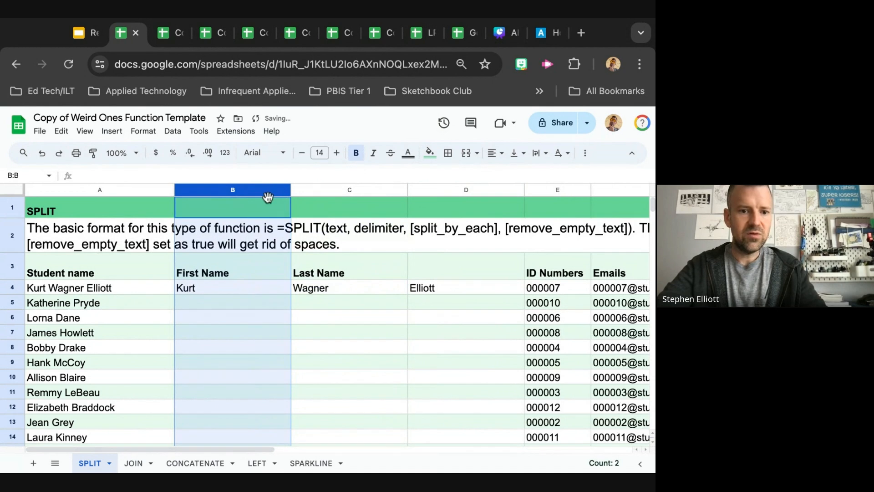
right_click(318, 191)
click(373, 246)
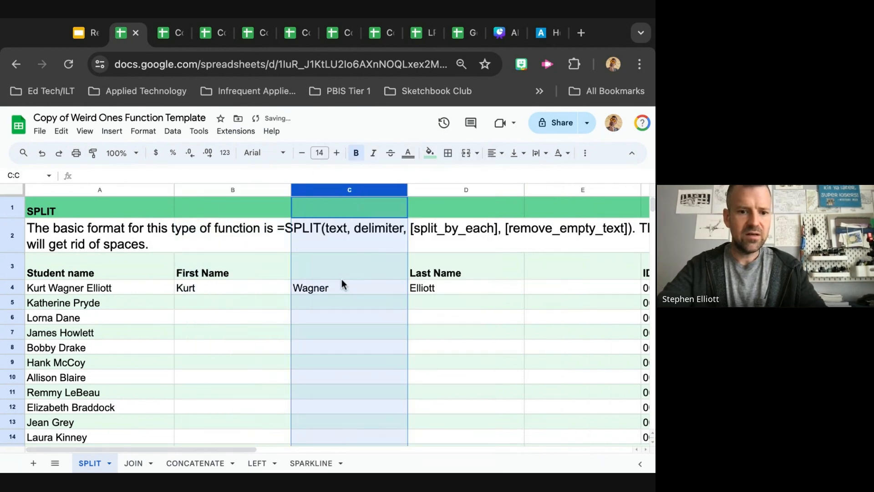
Enter =join(" ", C4, D4) in E4 to combine the middle and last names
click(309, 269)
click(551, 285)
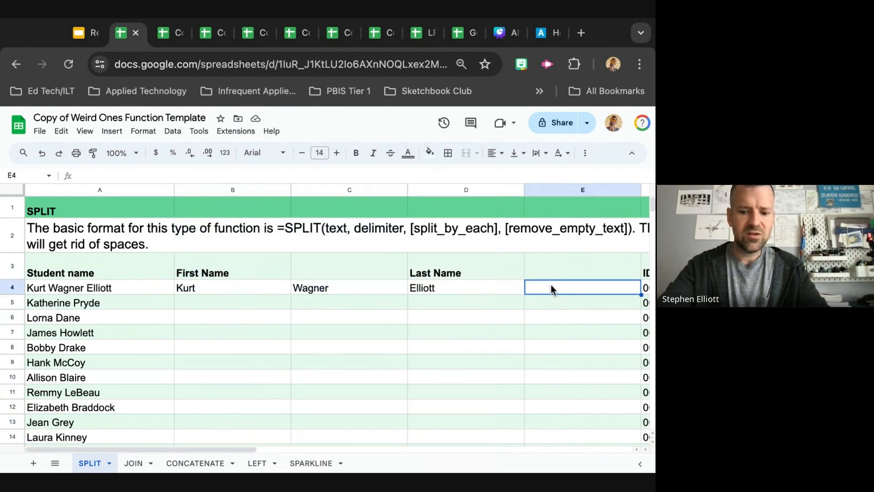
text(=join)
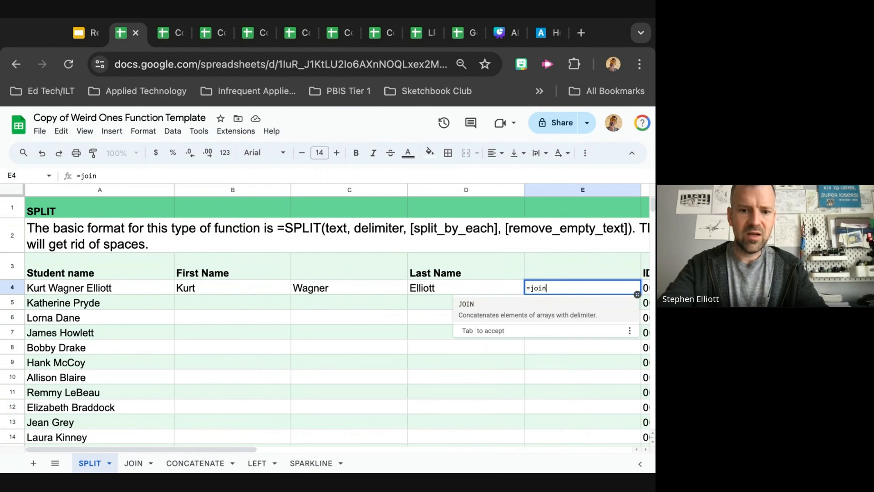
text(()
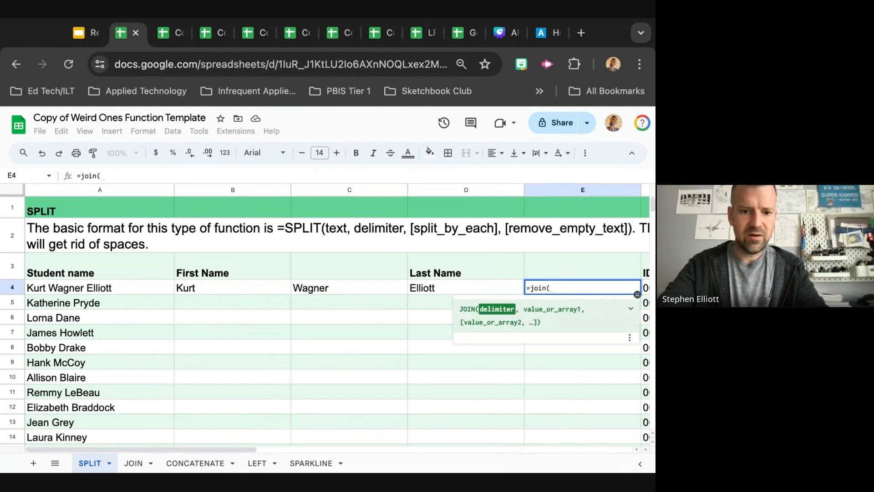
text(" ", )
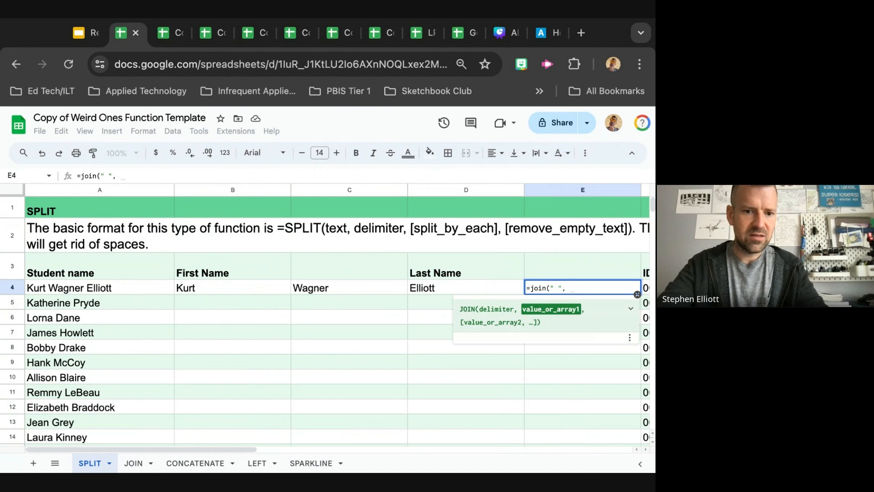
text(C4)
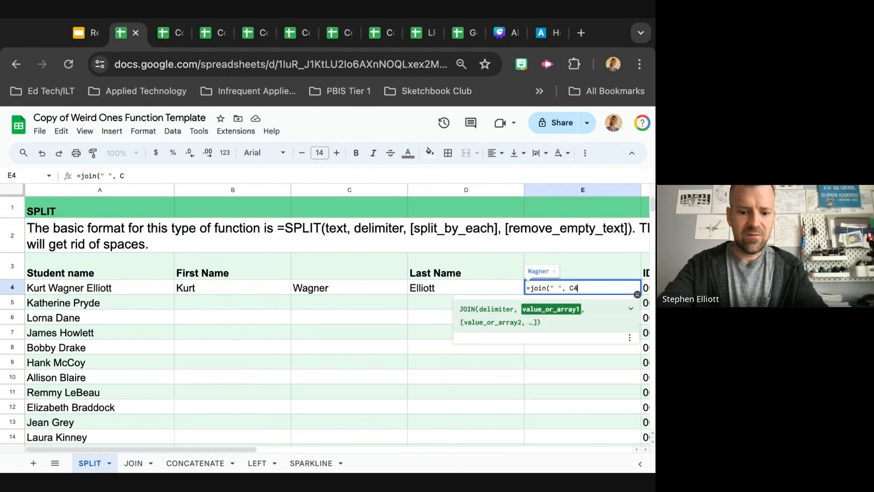
text(, D4)
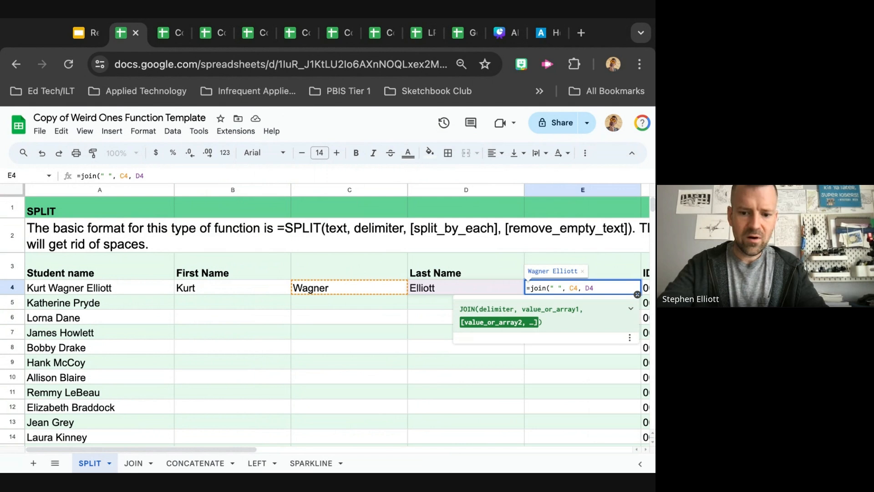
key(Return)
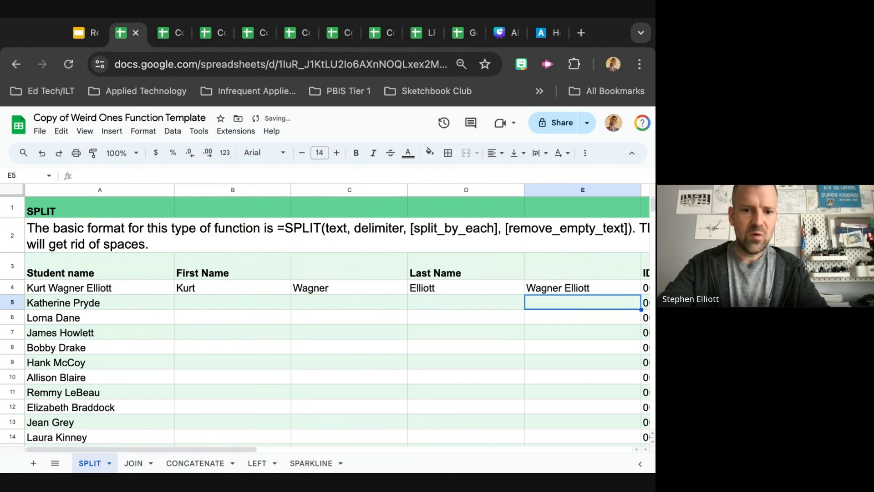
Hide columns C and D containing the split middle and last names
click(321, 190)
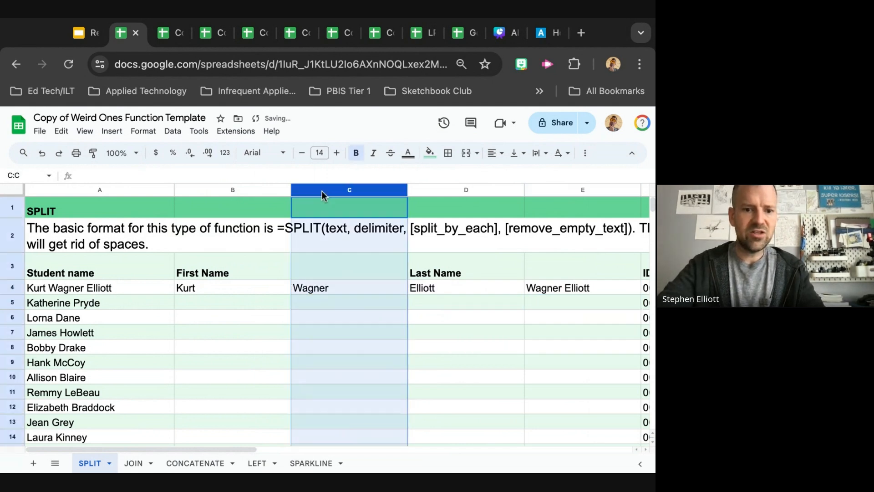
shift+click(442, 189)
right_click(442, 189)
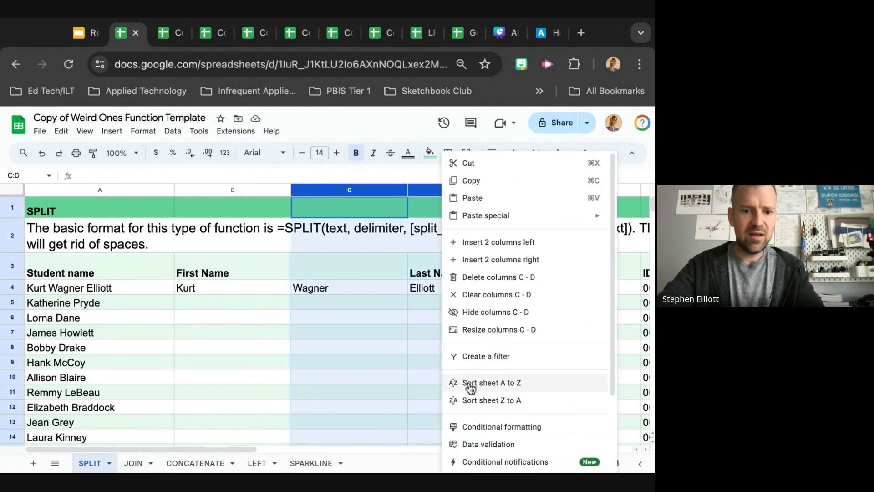
click(478, 314)
click(251, 313)
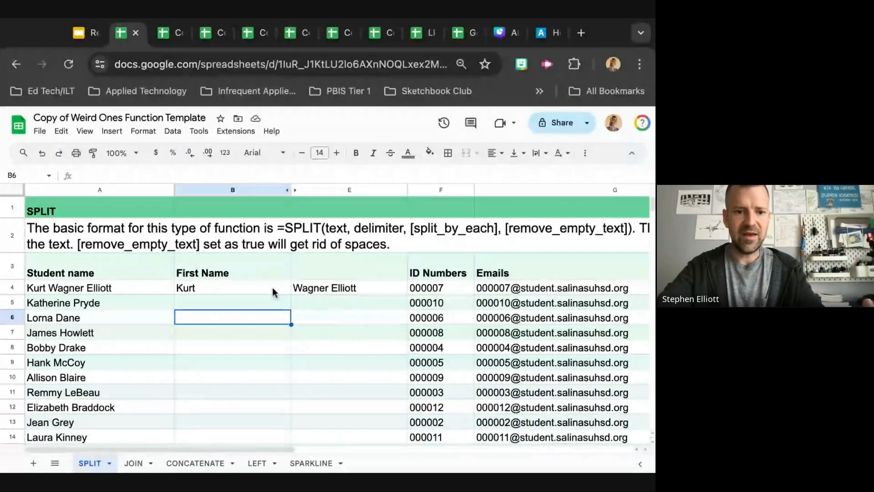
click(236, 305)
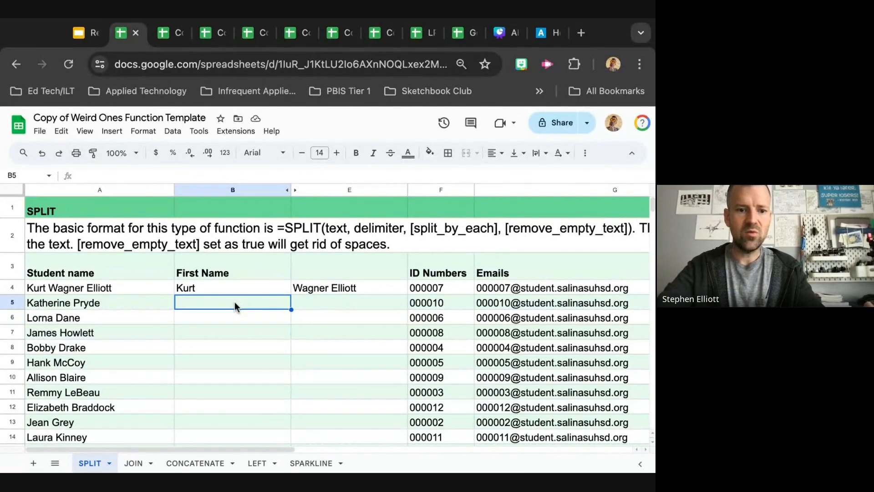
click(329, 305)
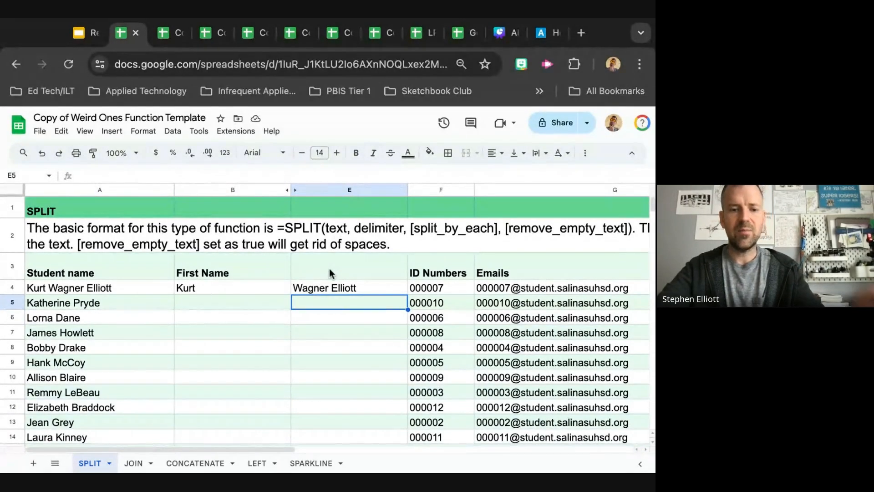
click(327, 290)
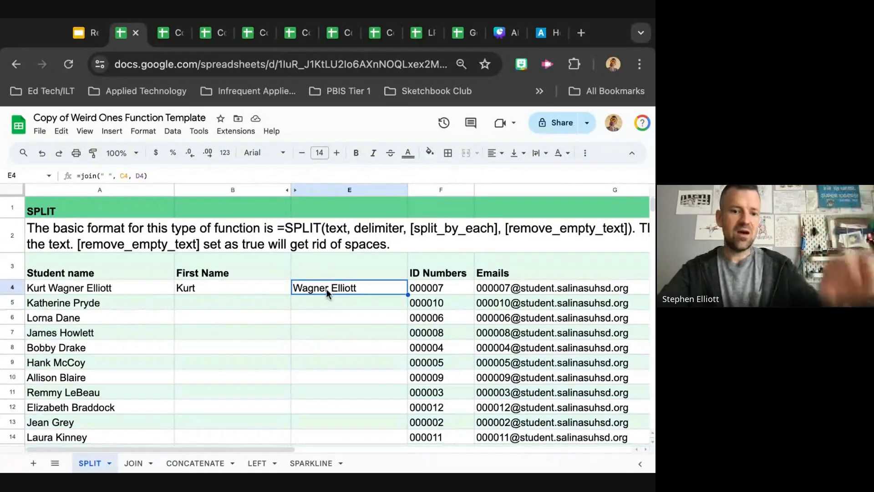
key(ctrl+c)
click(320, 306)
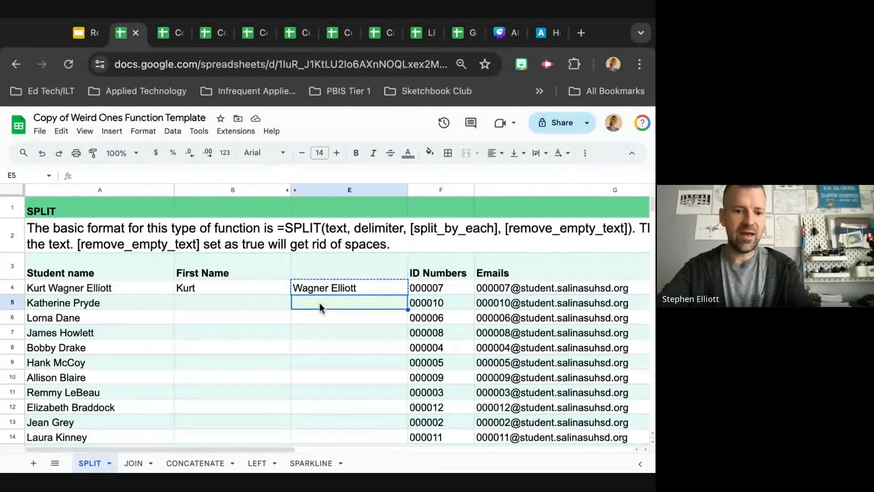
shift+click(337, 365)
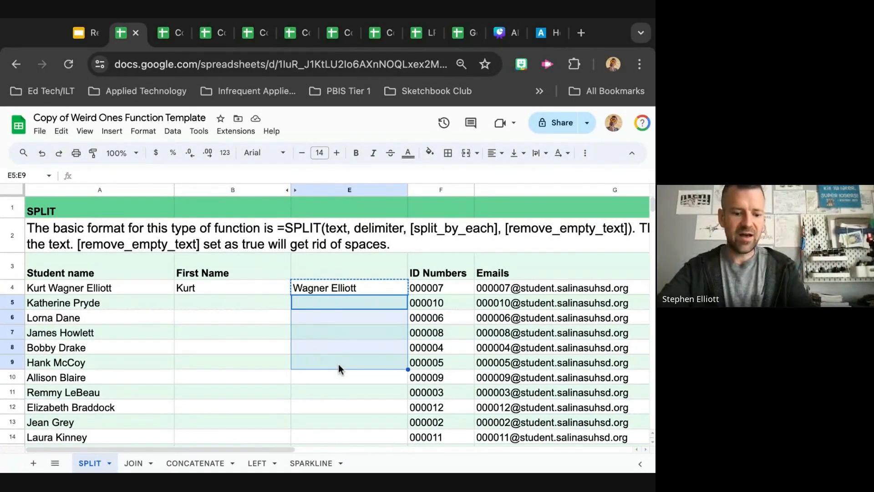
right_click(338, 364)
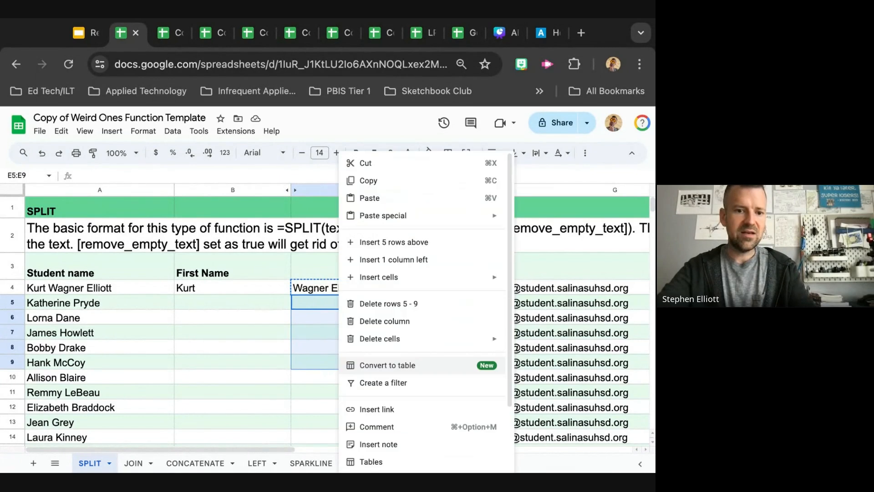
mouse_move(388, 221)
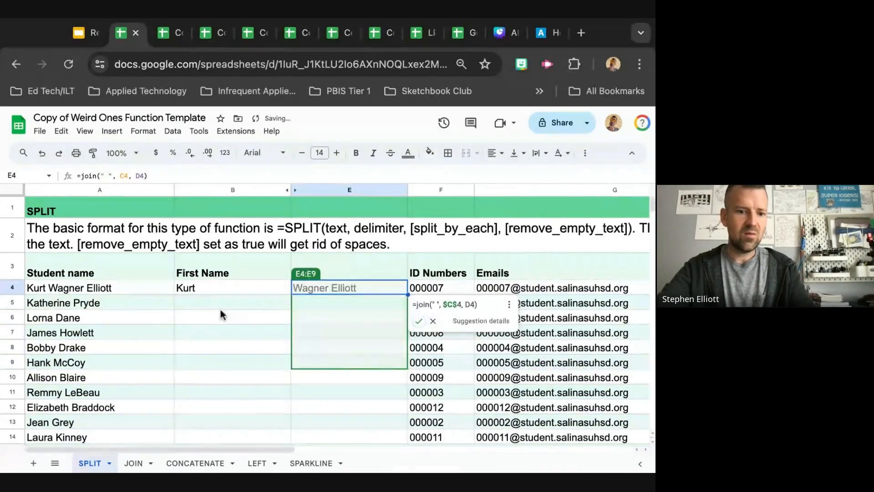
click(207, 303)
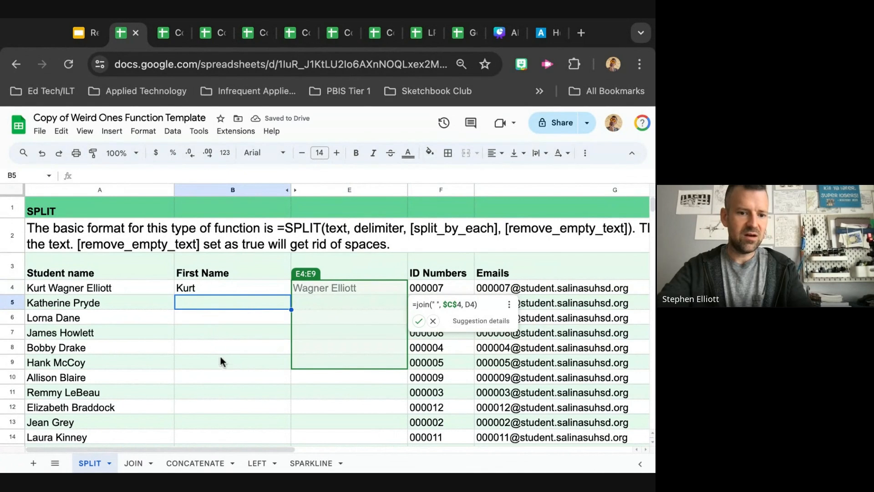
Copy the SPLIT formula from B4 and paste it as formula only into B5:B9
click(212, 289)
key(super+c)
drag(201, 304, 219, 361)
right_click(219, 361)
mouse_move(286, 217)
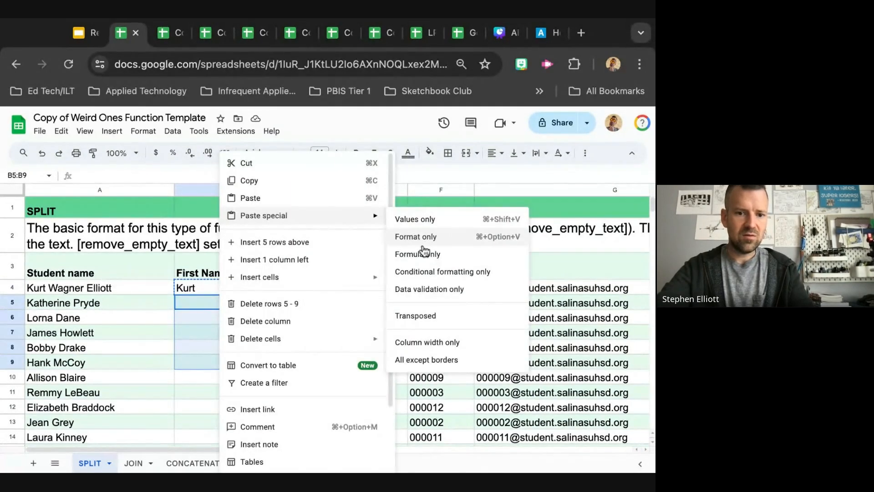
click(424, 253)
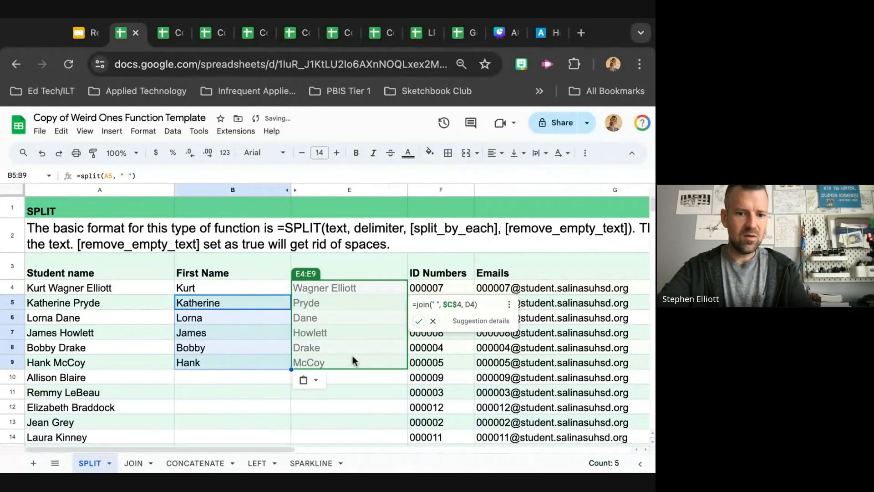
Accept the suggested autofill of the JOIN formula down E5:E9 and check the filled cells
click(419, 321)
click(328, 333)
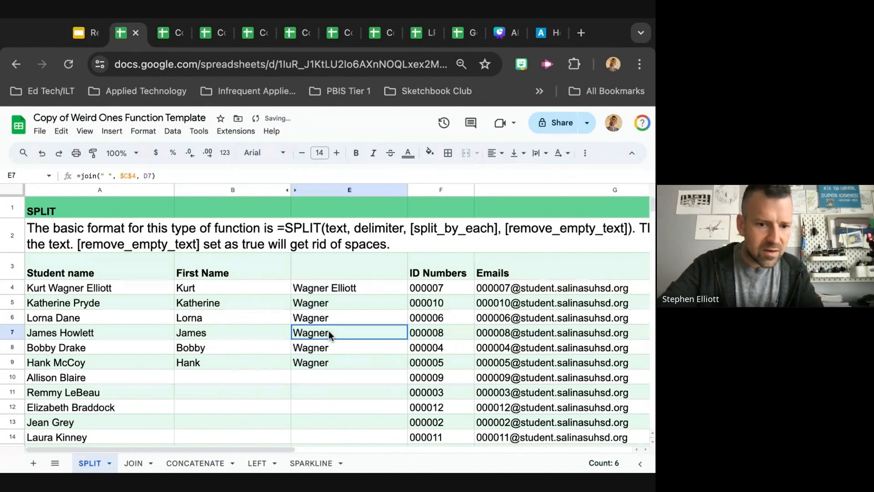
click(327, 304)
click(345, 292)
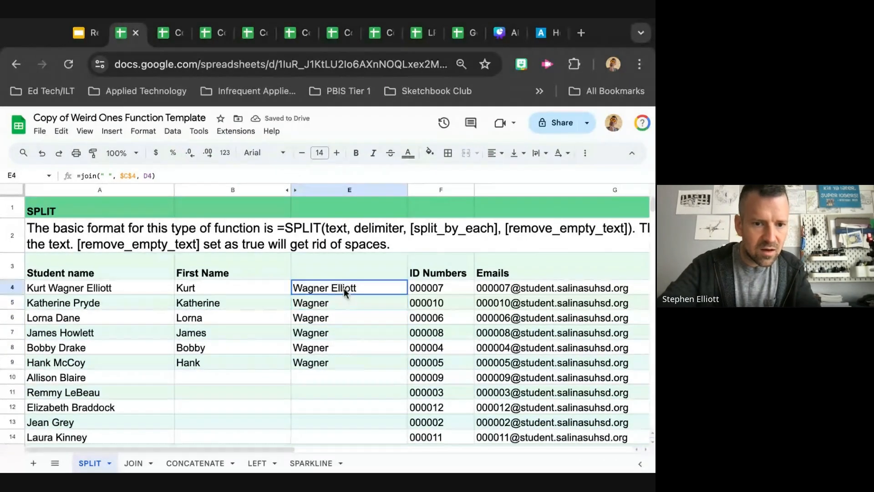
drag(345, 301, 353, 364)
right_click(359, 368)
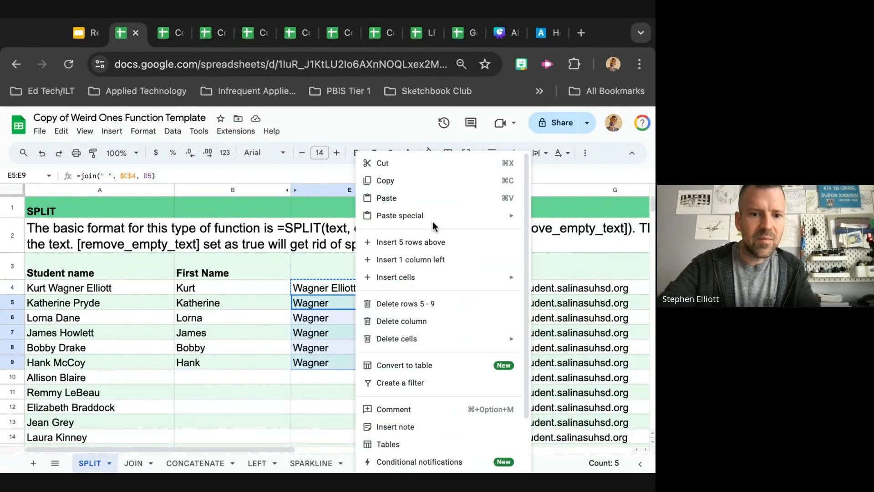
mouse_move(432, 220)
click(278, 256)
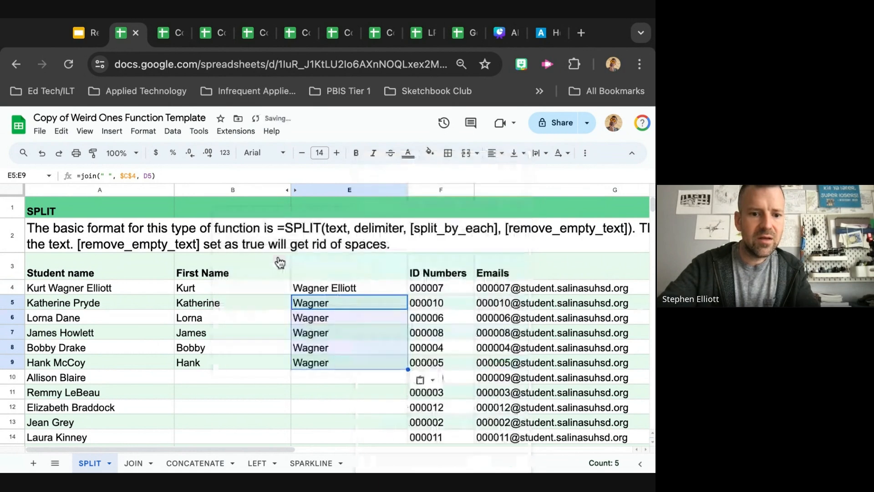
Change the JOIN formula in E4 so the C4 reference is relative instead of absolute
click(344, 293)
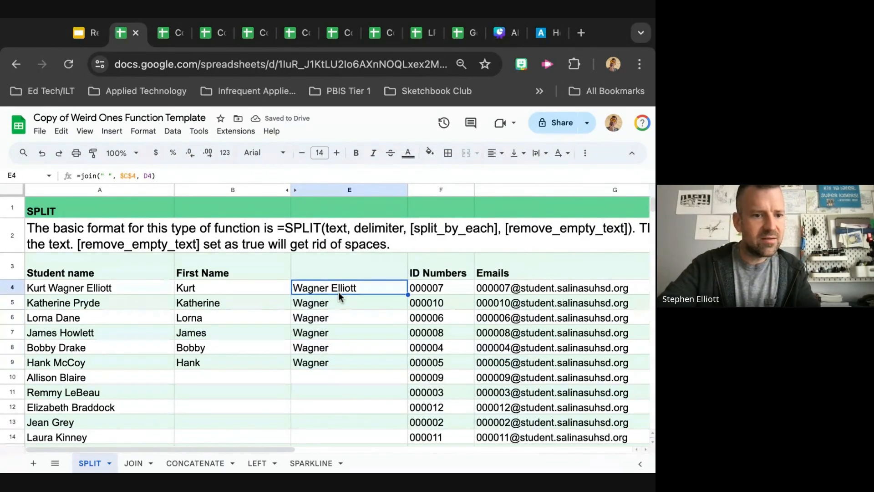
key(F4)
key(F4)
key(F4)
key(Return)
Copy the JOIN formula from E4 and paste it as formula only into E5:E9, then review the filled names
click(378, 286)
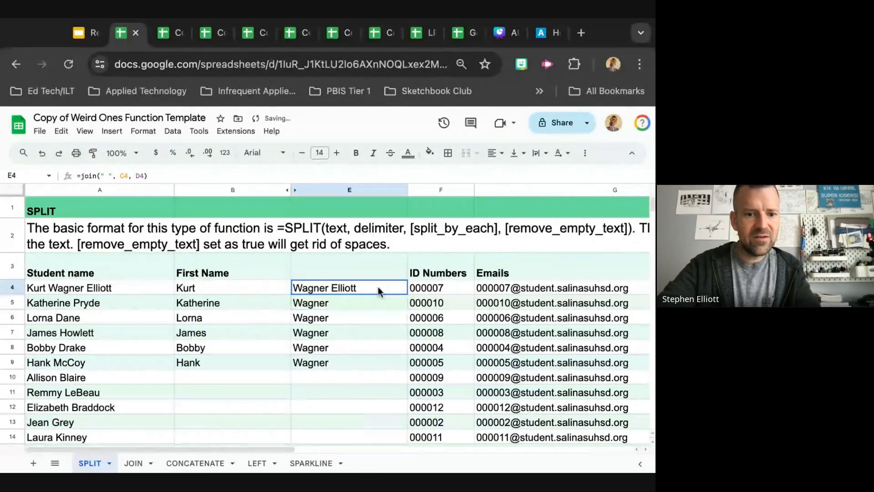
key(ctrl+c)
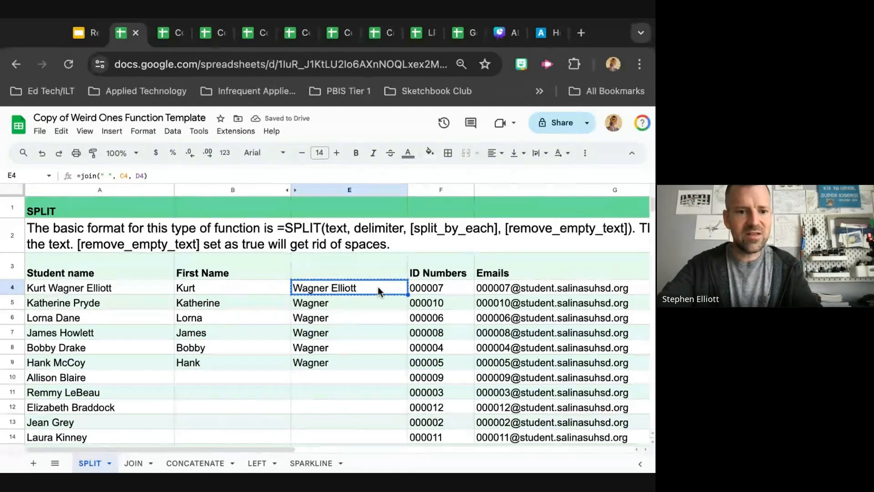
click(362, 305)
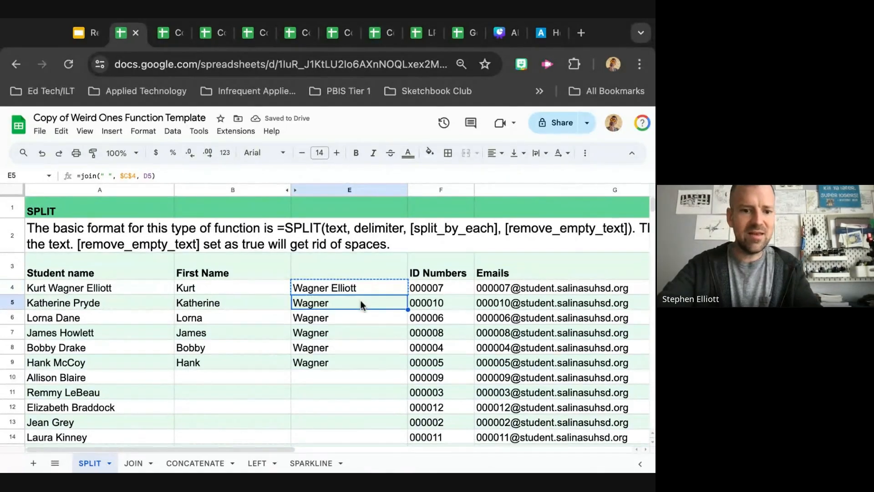
shift+click(360, 365)
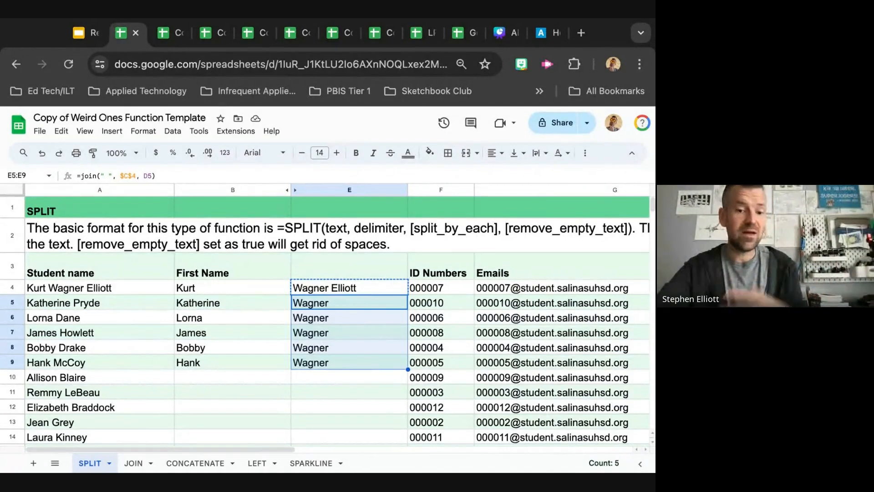
right_click(360, 359)
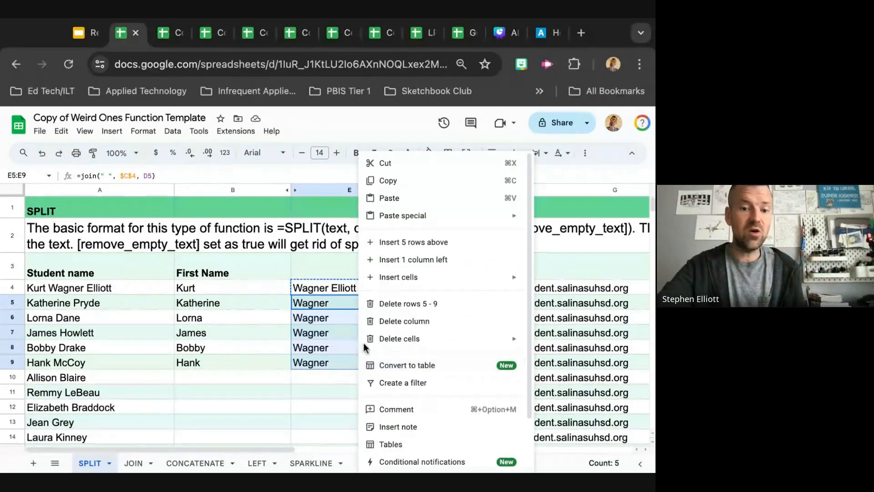
mouse_move(409, 222)
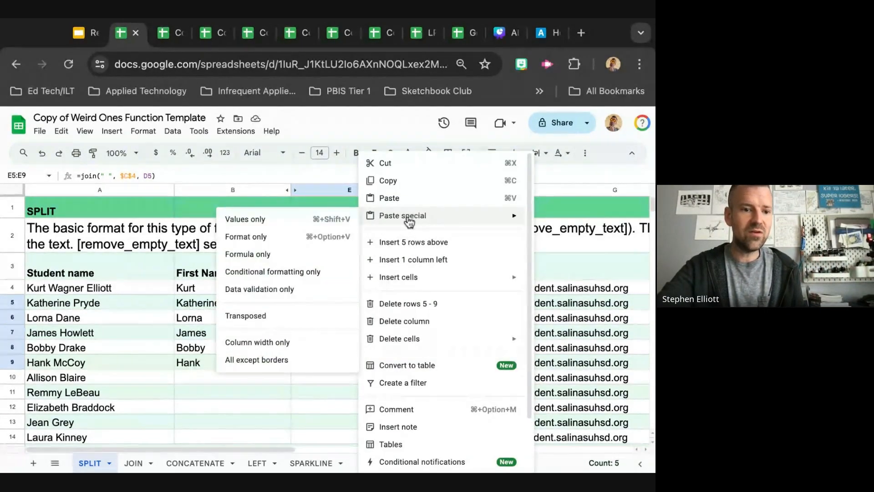
click(297, 253)
click(266, 364)
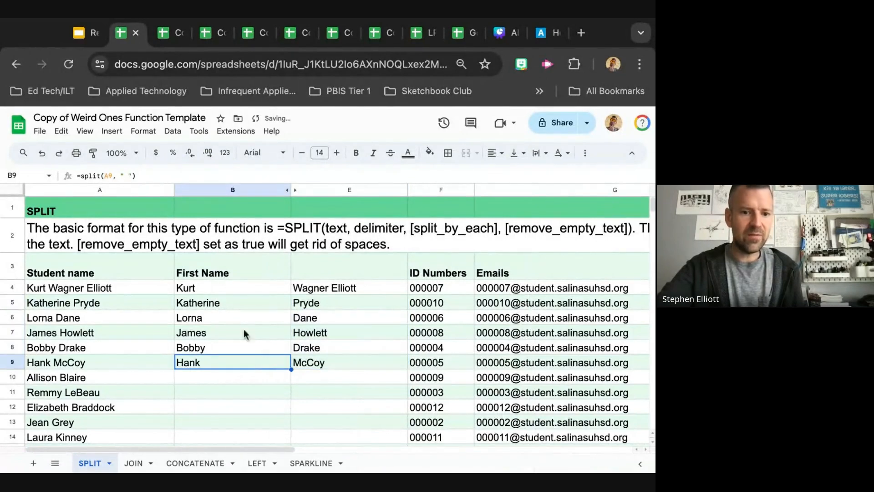
scroll(313, 333, down, 1)
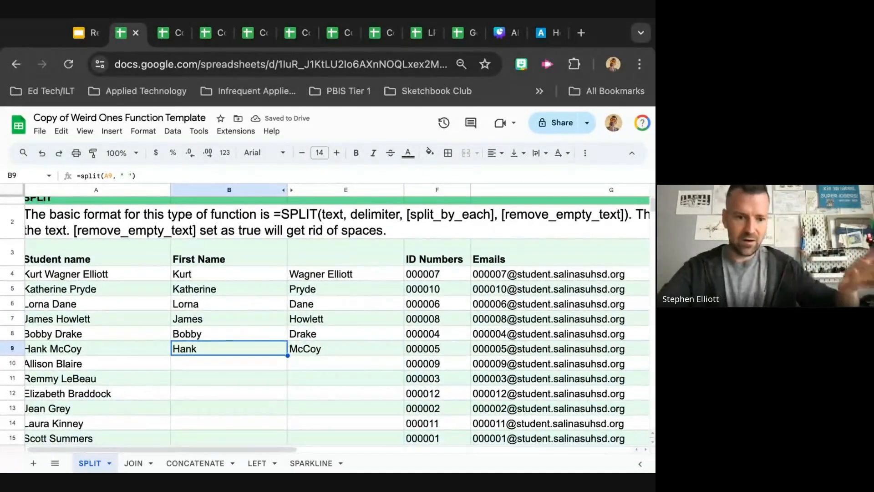
scroll(312, 333, up, 1)
scroll(344, 297, down, 1)
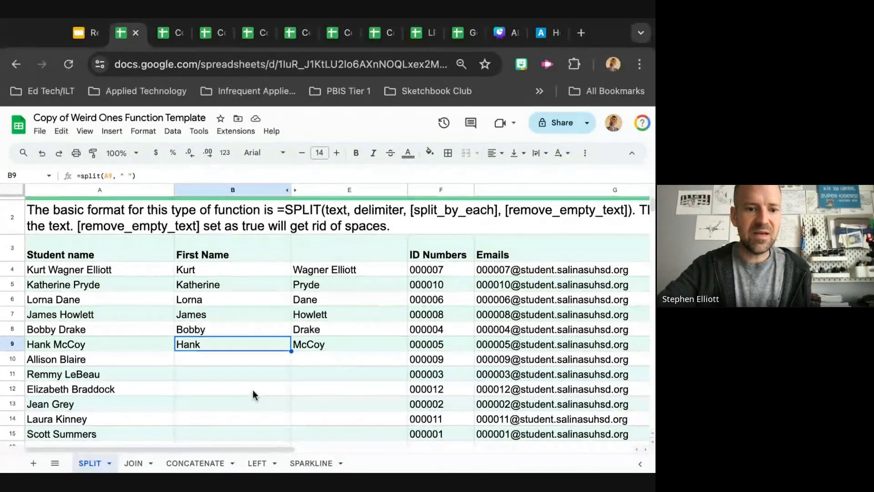
scroll(251, 392, down, 3)
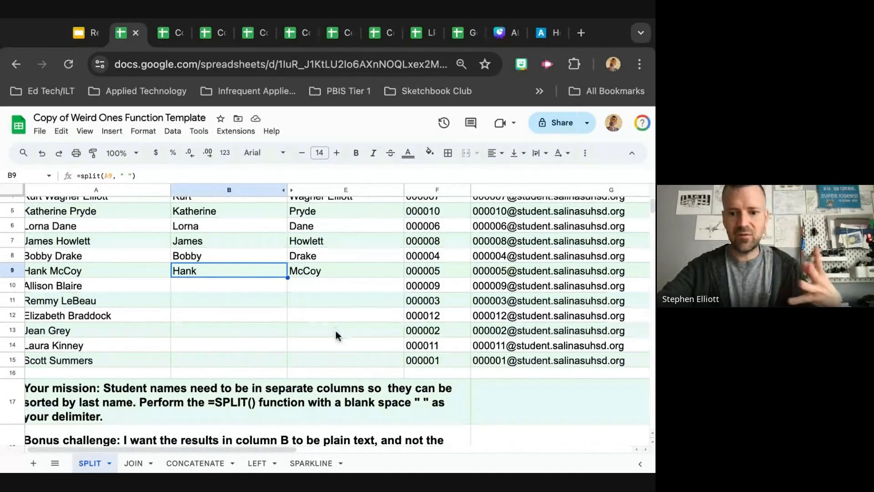
scroll(336, 333, up, 3)
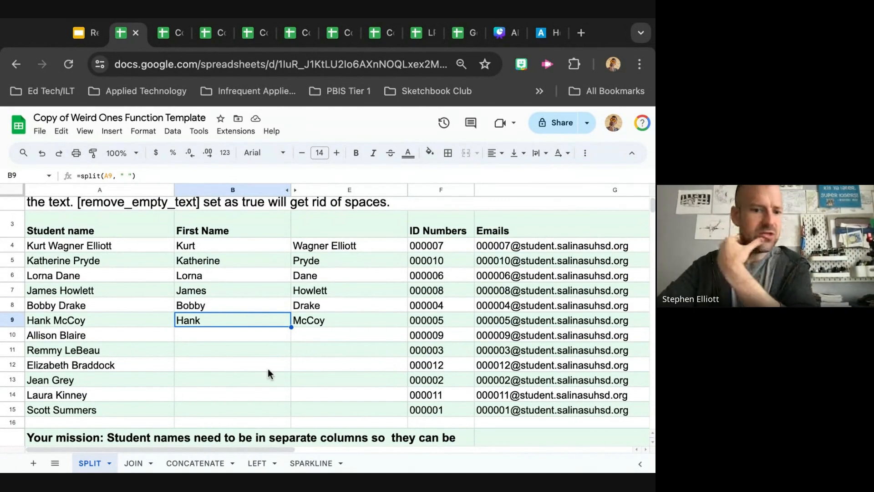
click(183, 465)
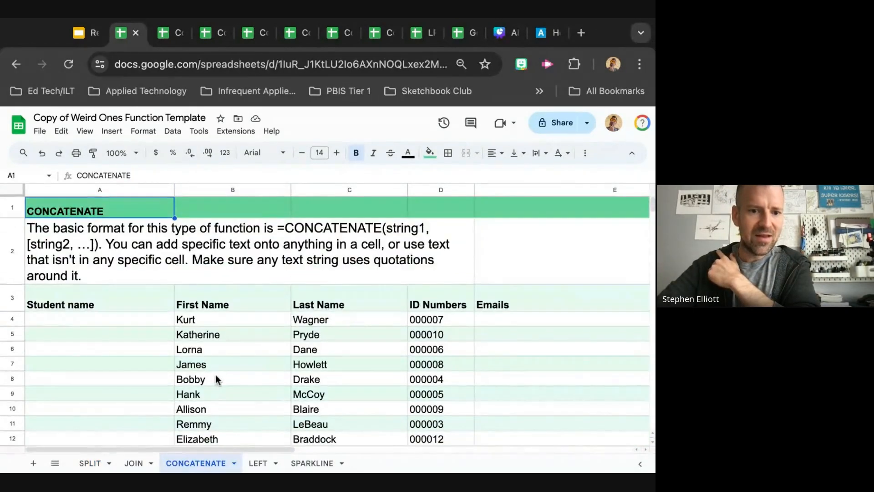
scroll(214, 381, down, 2)
scroll(215, 381, up, 2)
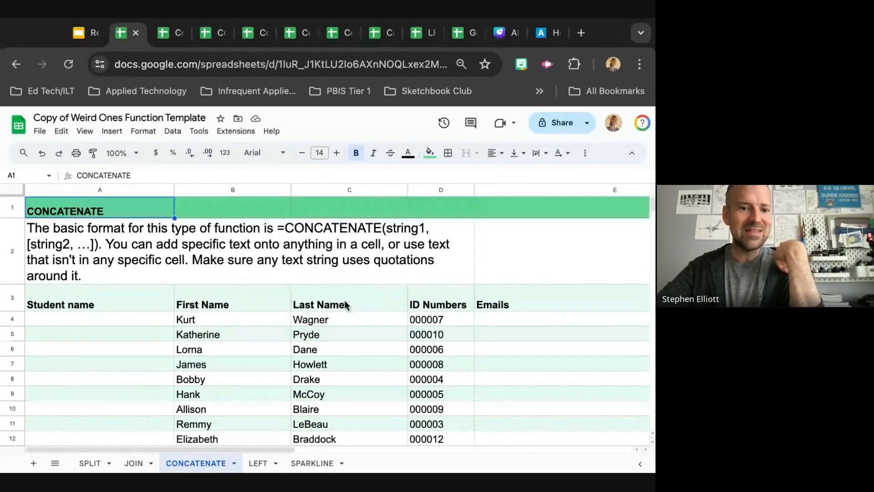
scroll(342, 307, right, 3)
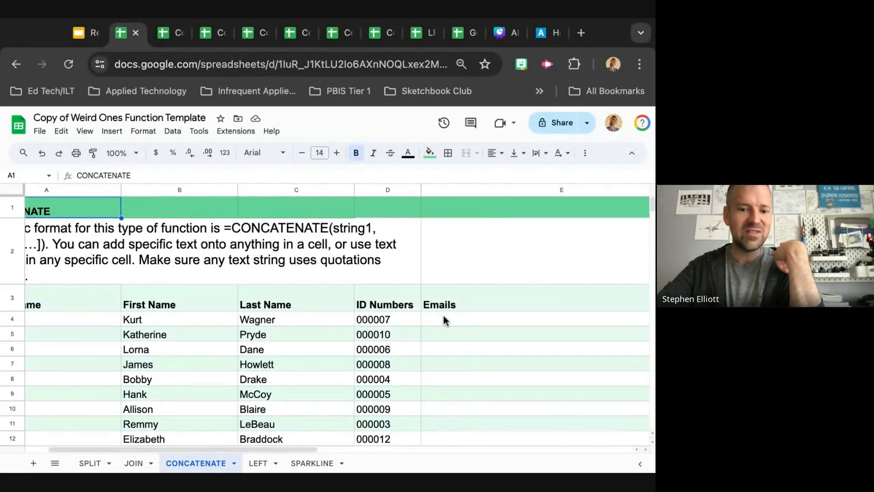
click(444, 317)
scroll(390, 324, right, 3)
scroll(390, 324, down, 1)
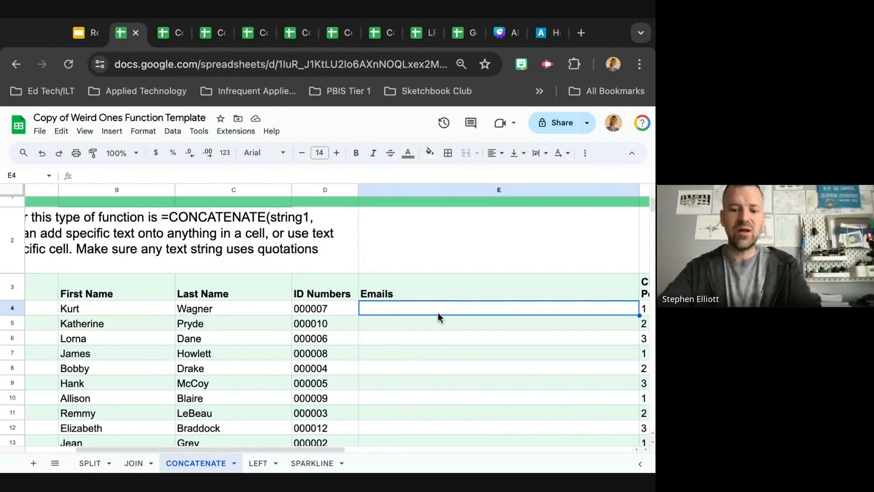
text(=conc)
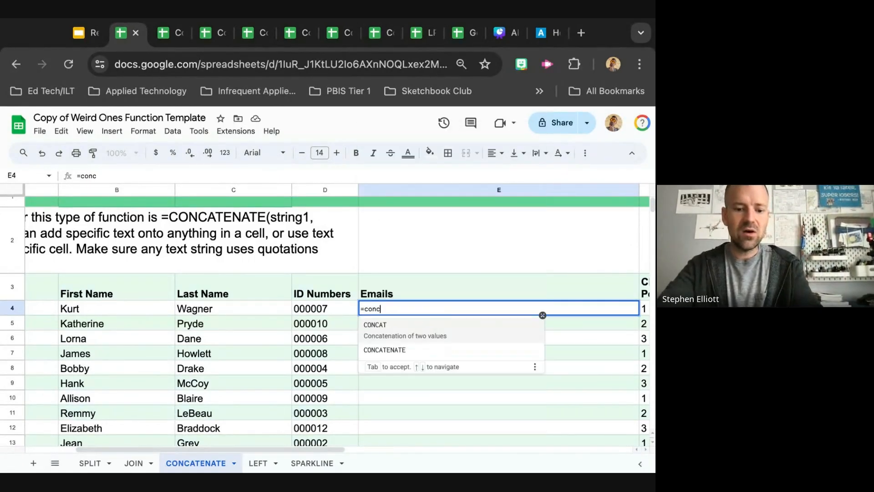
text(atena)
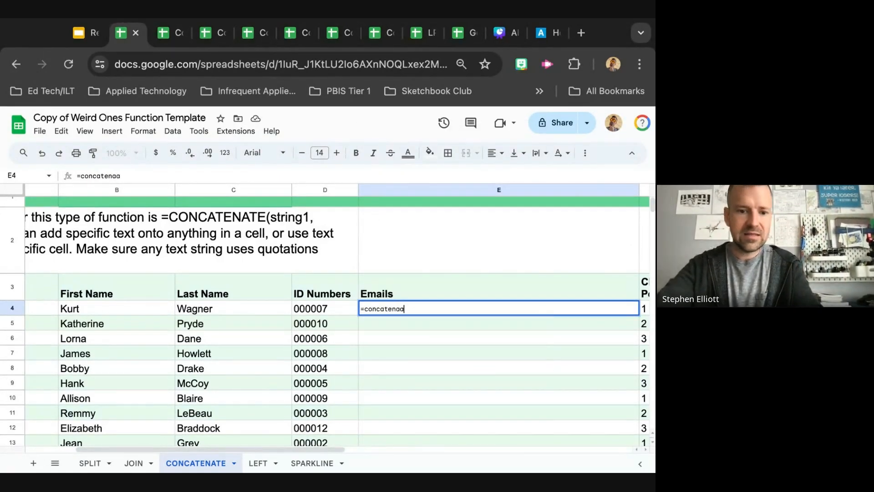
key(Tab)
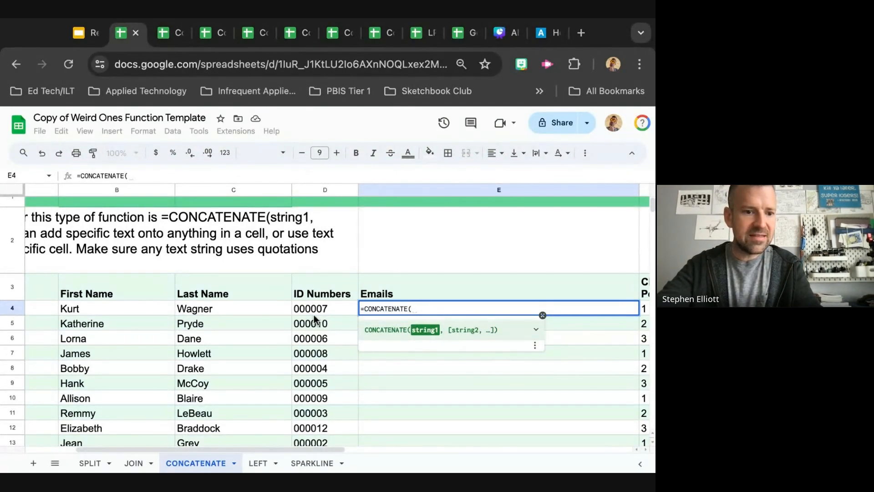
text(D4)
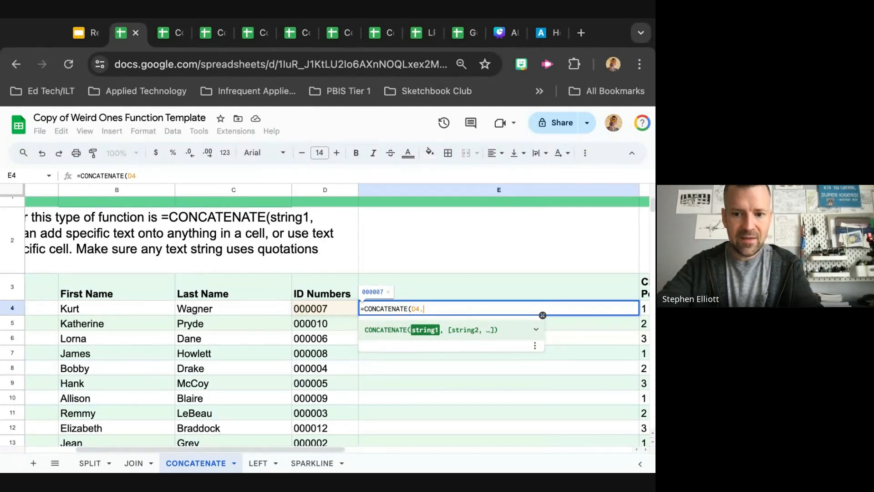
text(, ")
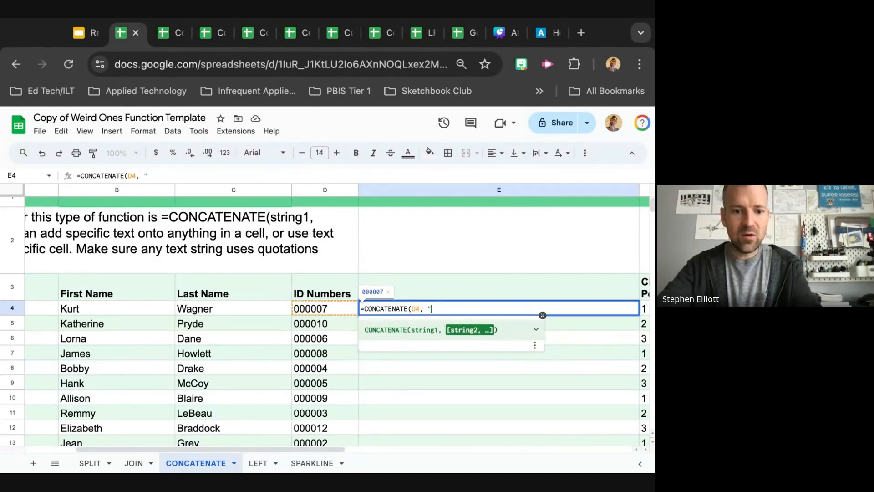
text(@stude)
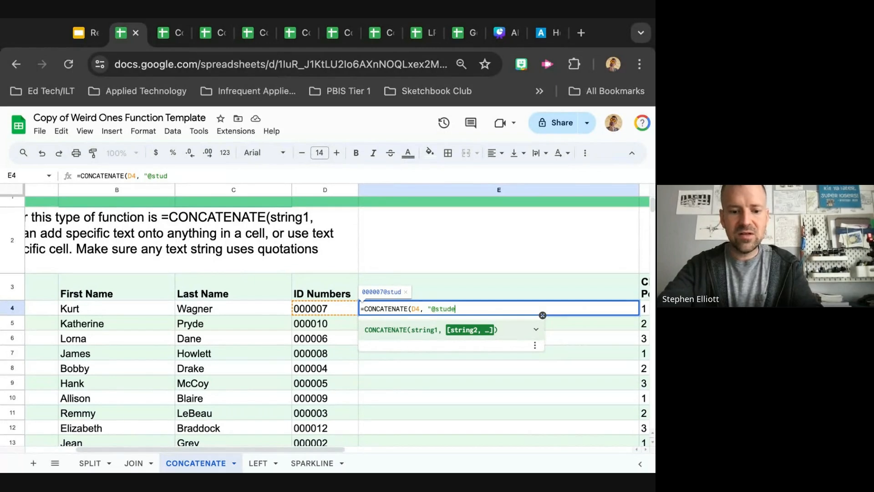
text(nt.sali)
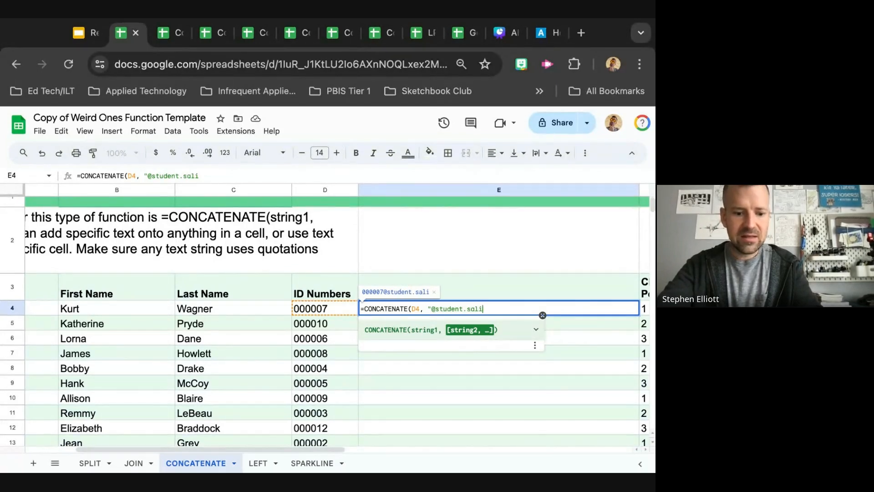
text(nasuhsd.o)
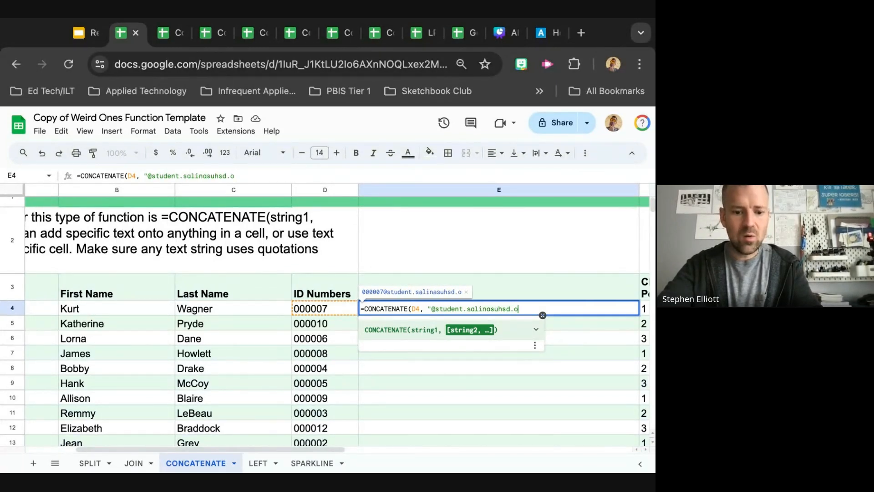
text(rg"))
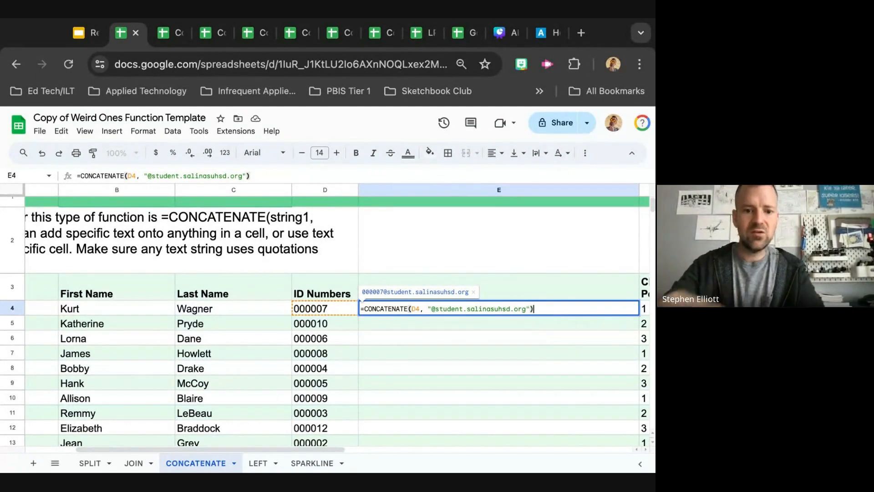
key(Return)
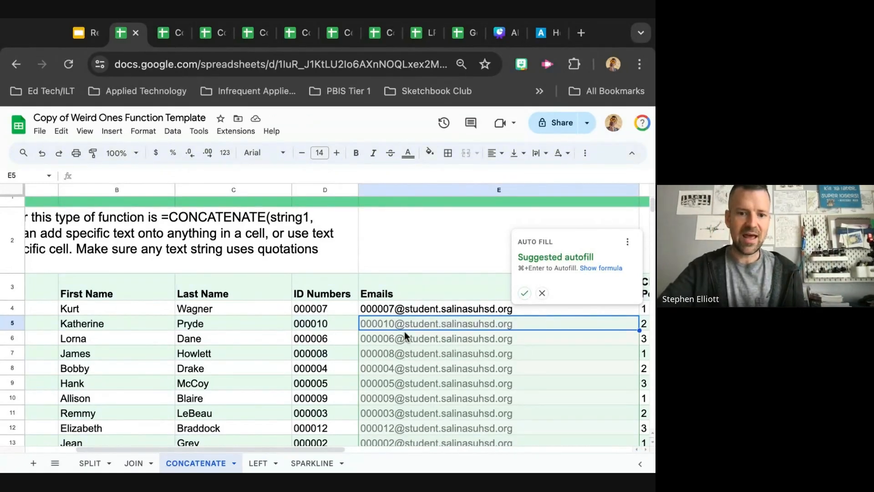
Accept the suggested autofill to copy the email formula down the Emails column
scroll(405, 333, down, 3)
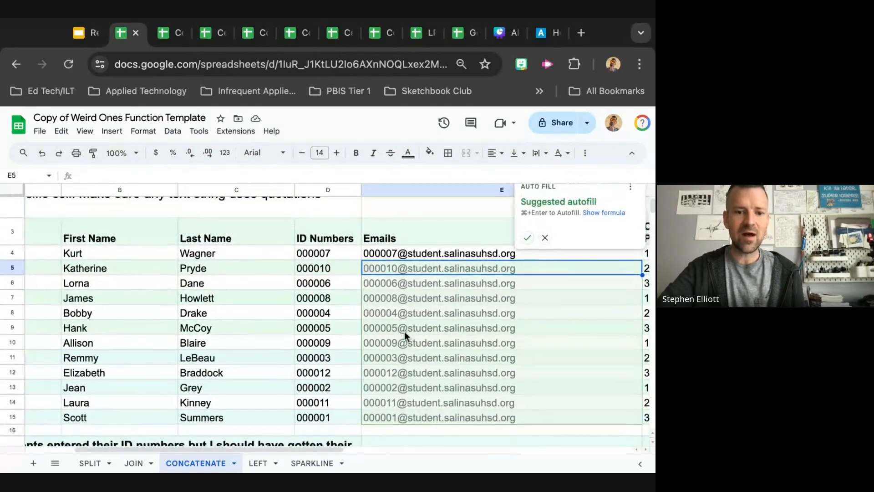
click(527, 239)
scroll(505, 436, down, 1)
click(483, 240)
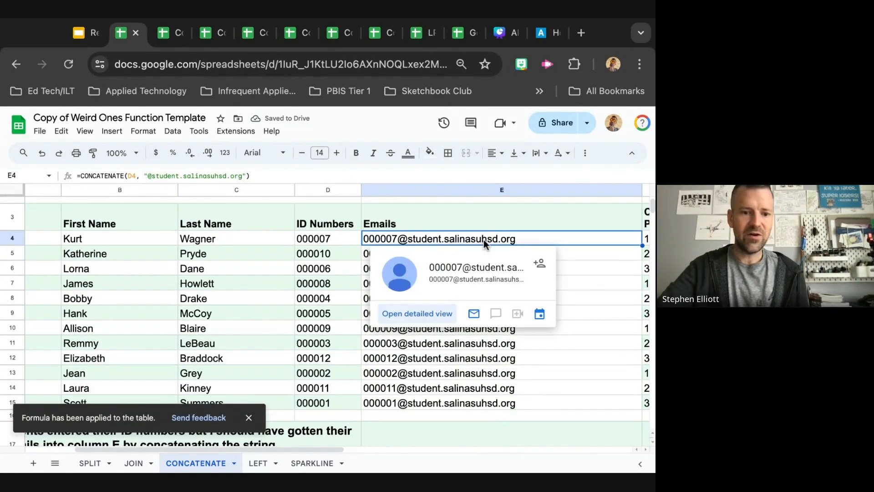
scroll(560, 321, up, 2)
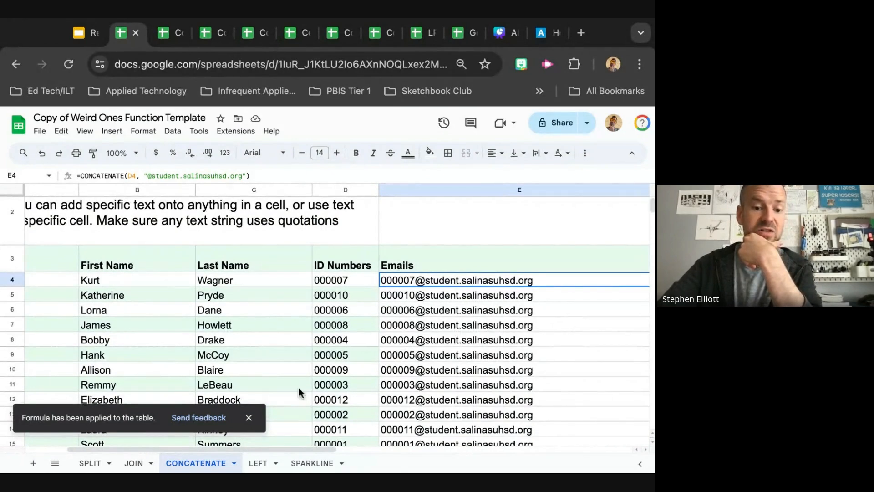
On the LEFT sheet, enter =Left(E4, 6) in D4 to extract the first six characters of the email as the ID
click(258, 468)
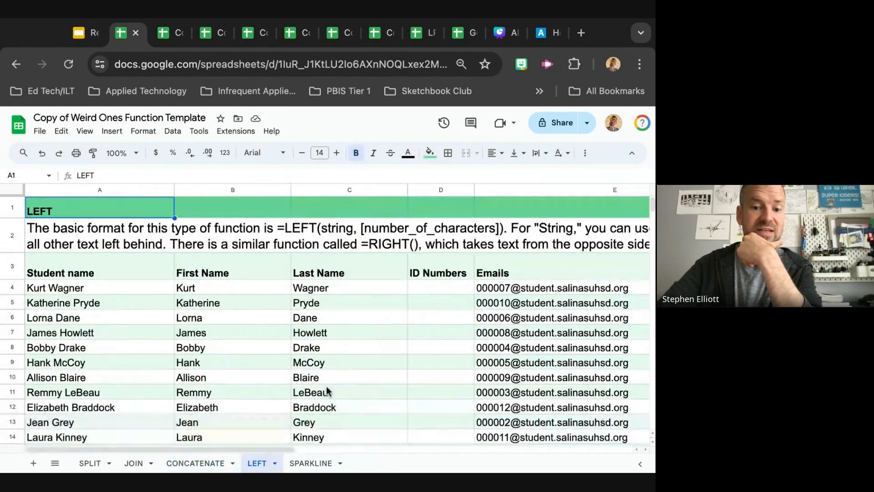
scroll(330, 384, right, 3)
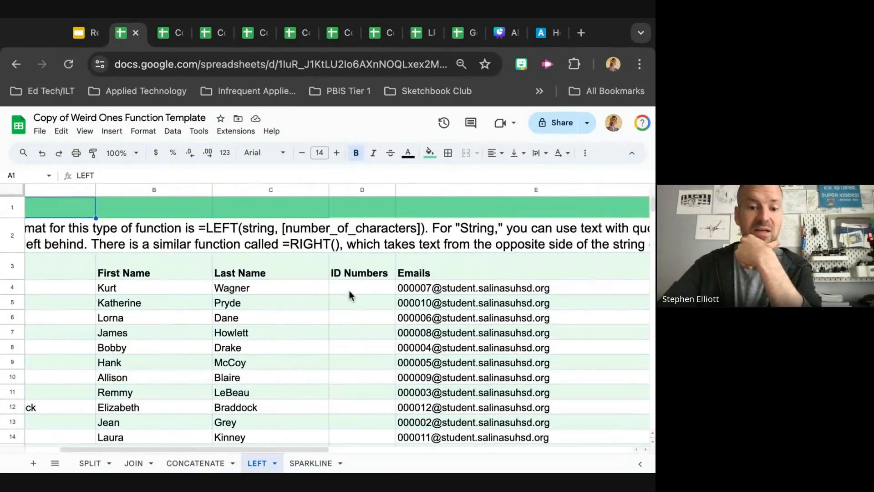
click(348, 291)
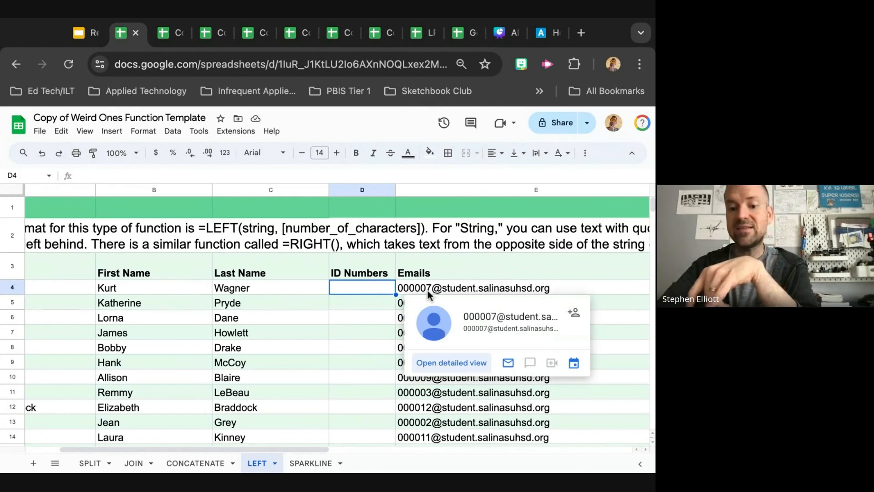
mouse_move(440, 291)
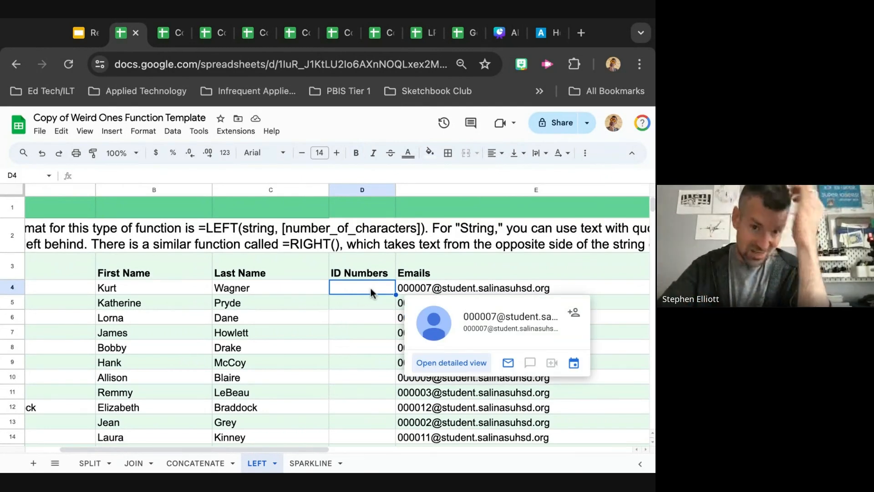
text(=)
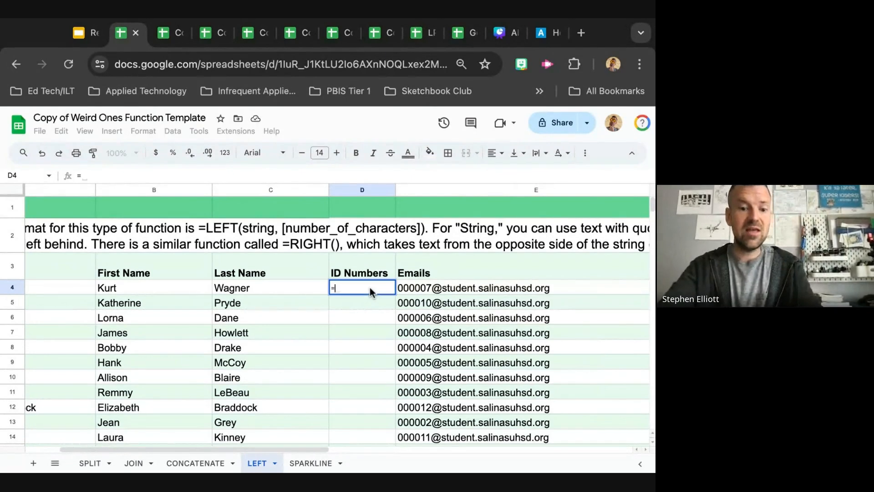
text(Left)
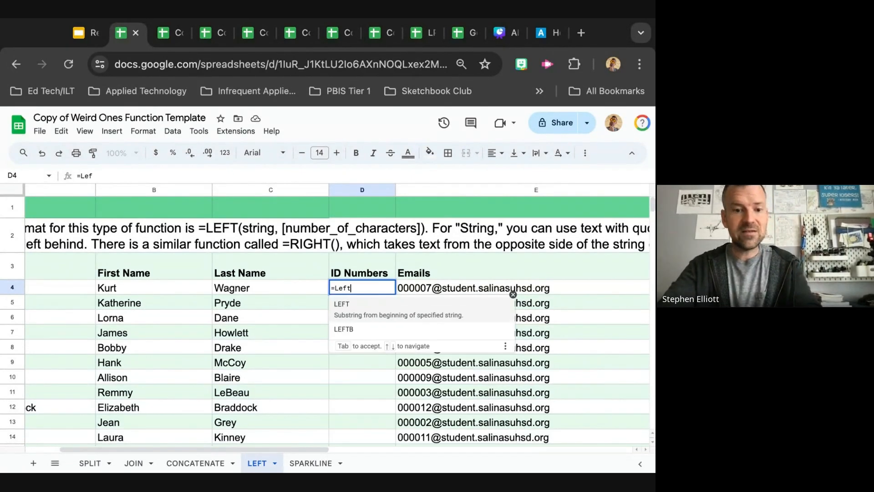
text(()
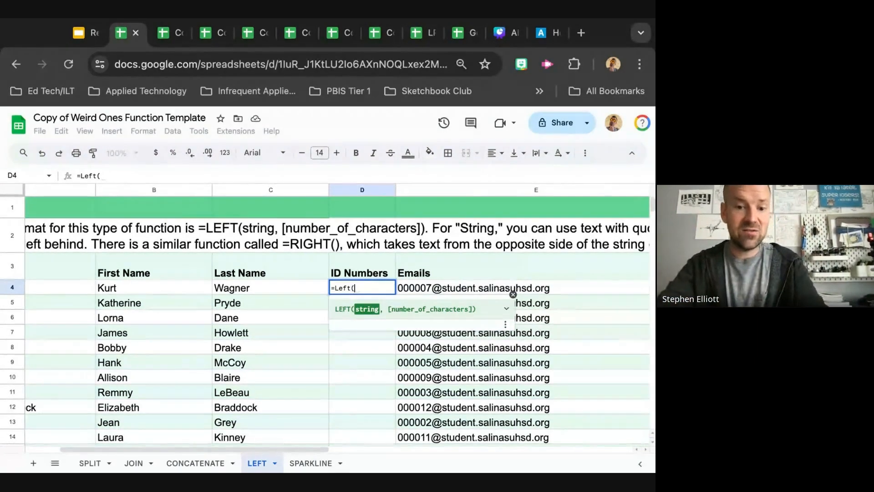
text(E4,)
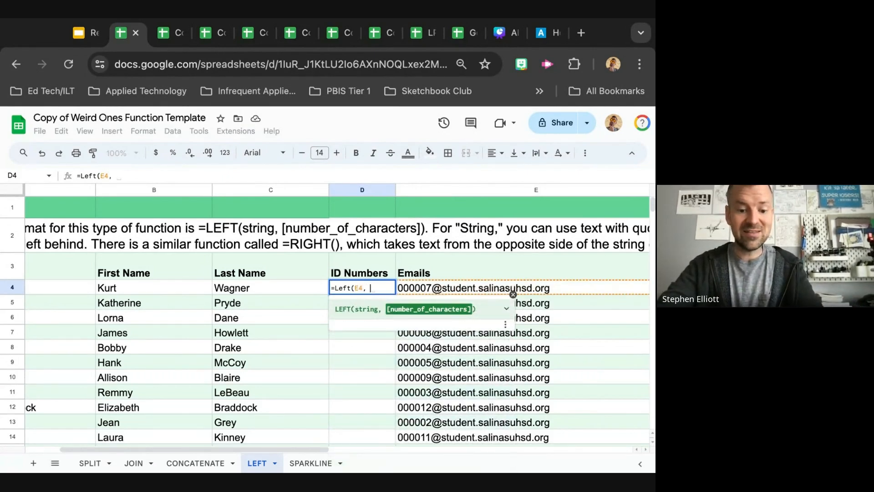
text(6)
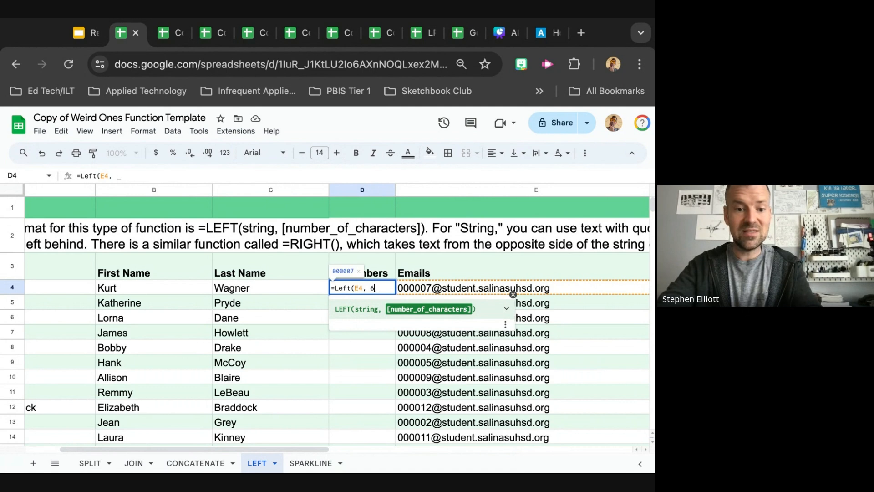
text())
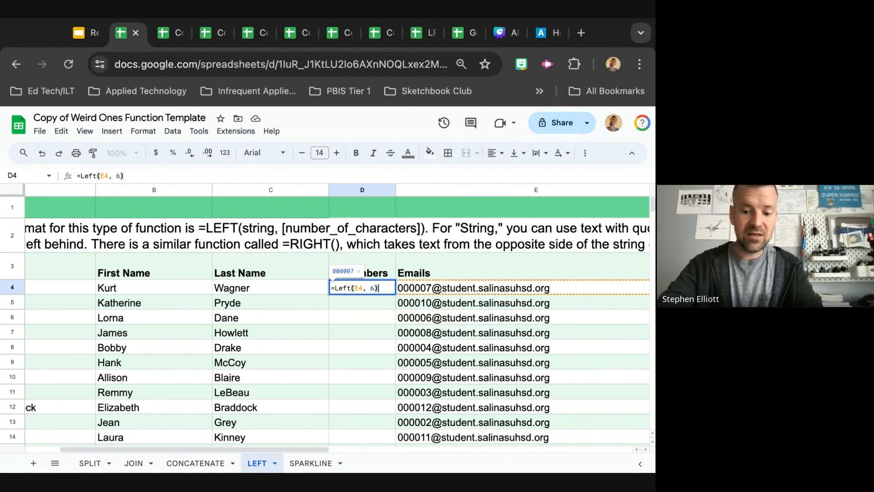
key(Return)
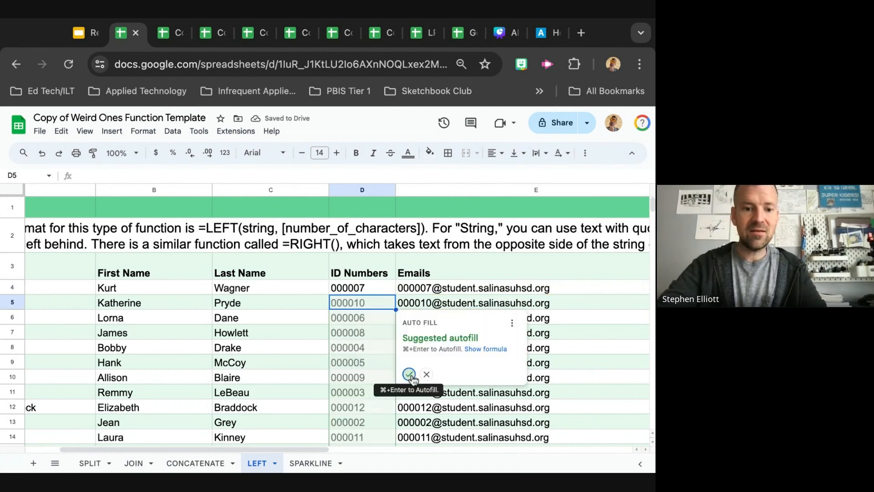
Accept the suggested autofill to copy the LEFT formula down the ID Numbers column
click(410, 375)
scroll(373, 378, down, 1)
scroll(373, 378, up, 1)
scroll(373, 379, left, 1)
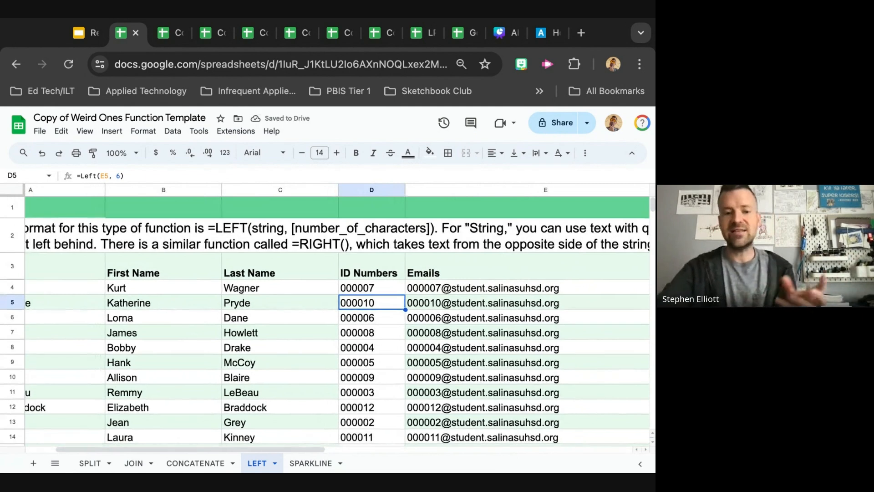
scroll(325, 314, down, 1)
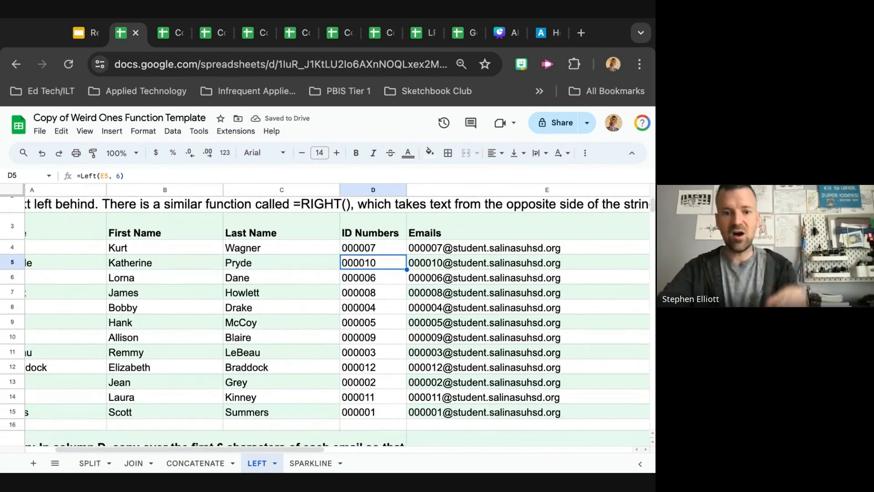
scroll(441, 225, up, 1)
scroll(442, 226, right, 1)
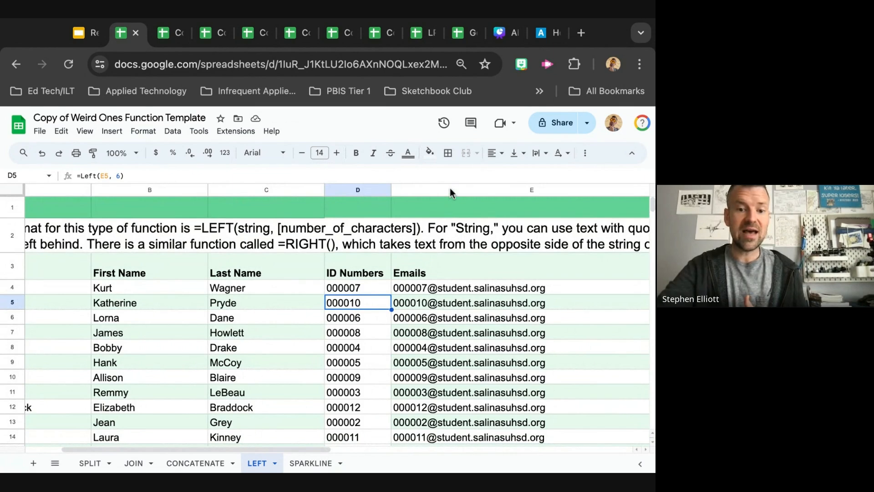
Hide the Emails column and then unhide it again
click(450, 188)
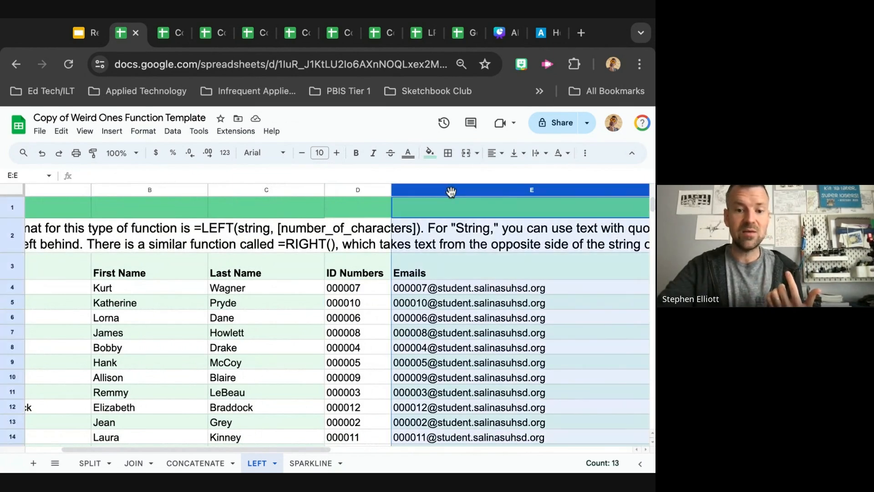
right_click(450, 191)
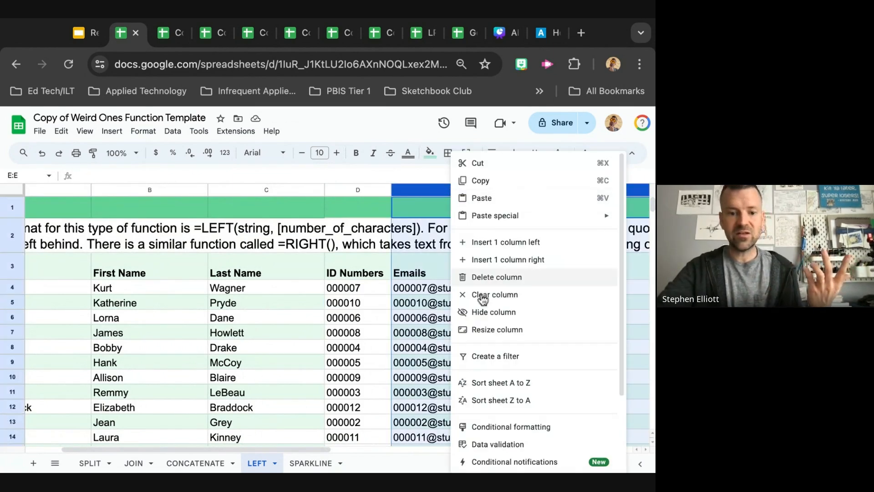
click(487, 313)
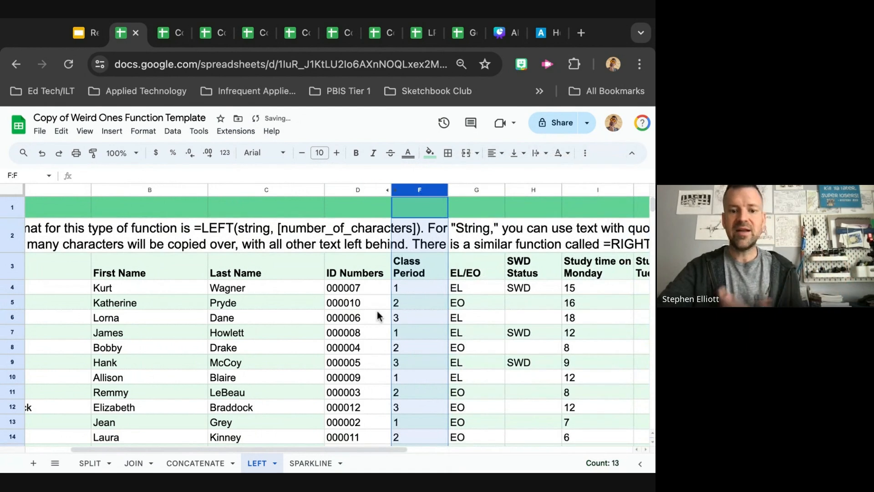
scroll(377, 314, down, 5)
scroll(378, 312, up, 5)
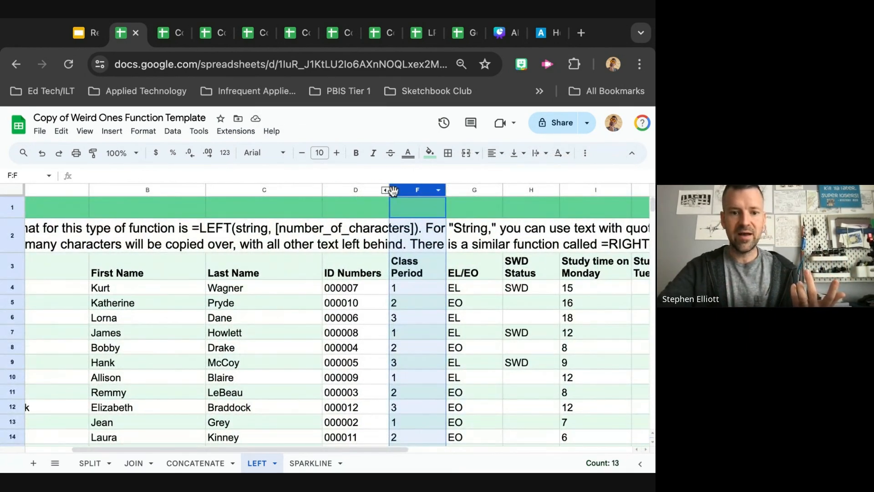
click(394, 192)
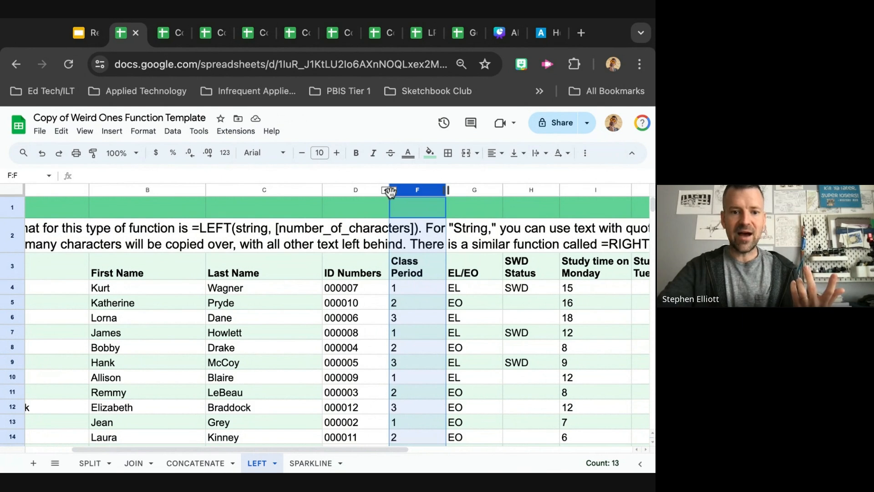
click(394, 192)
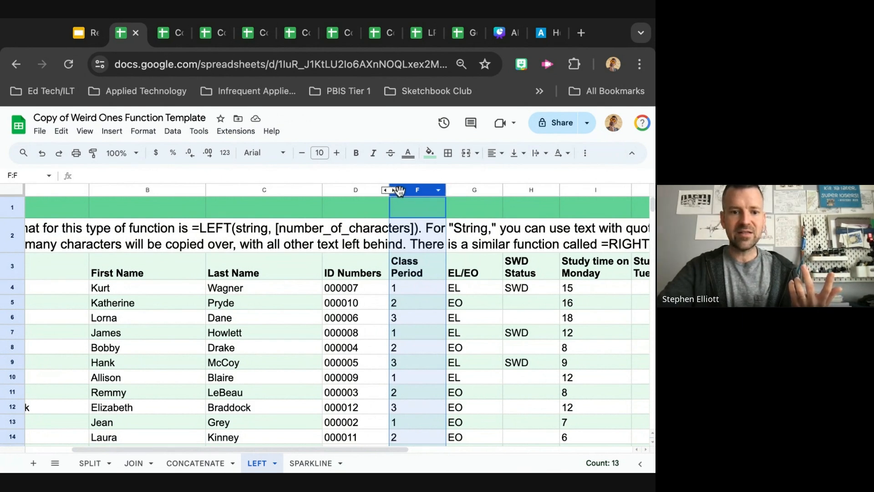
click(393, 192)
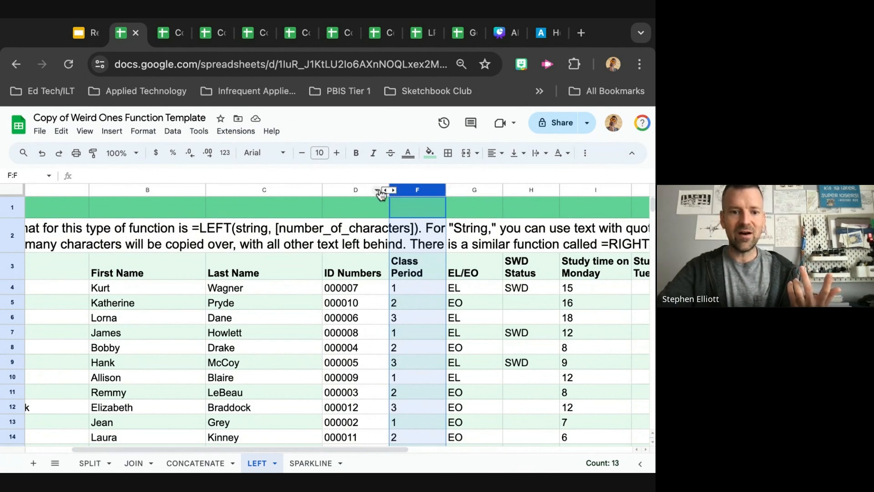
click(386, 190)
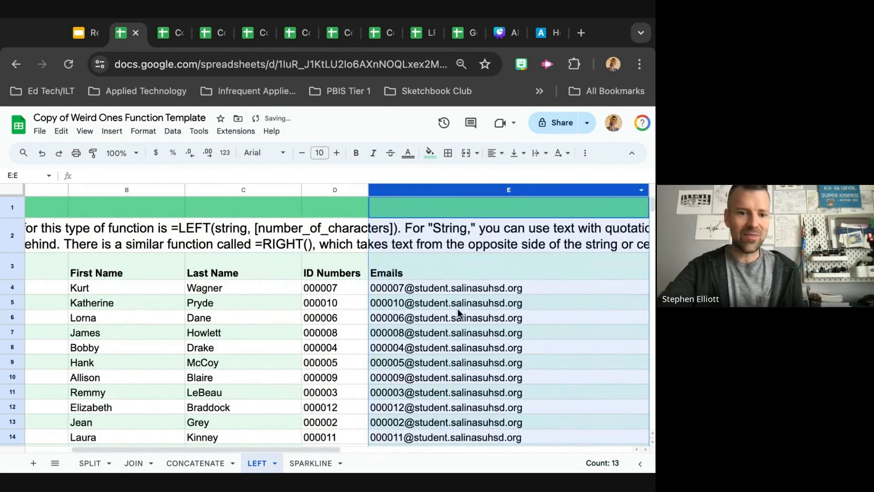
Switch to the presentation tab and advance to the next slide
scroll(446, 312, down, 2)
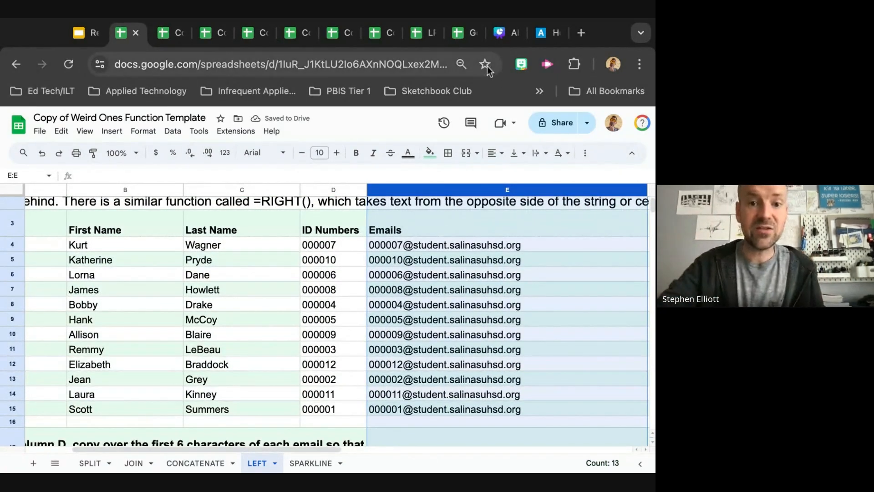
click(72, 33)
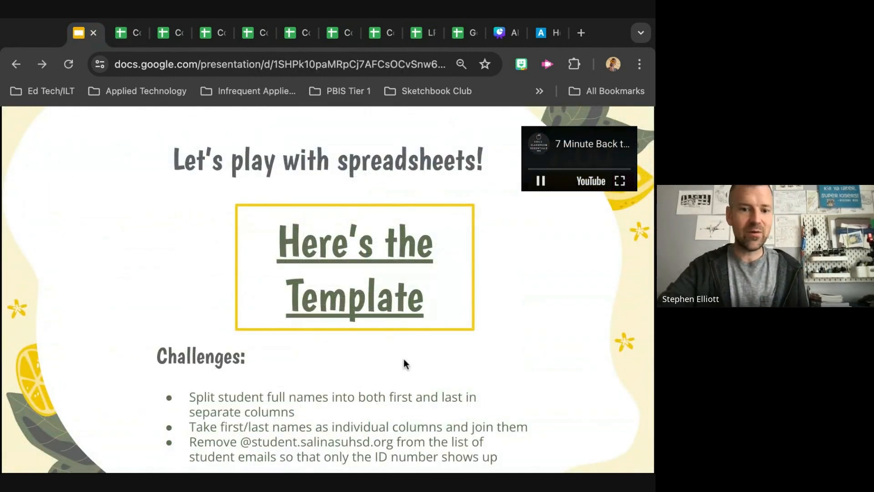
key(Right)
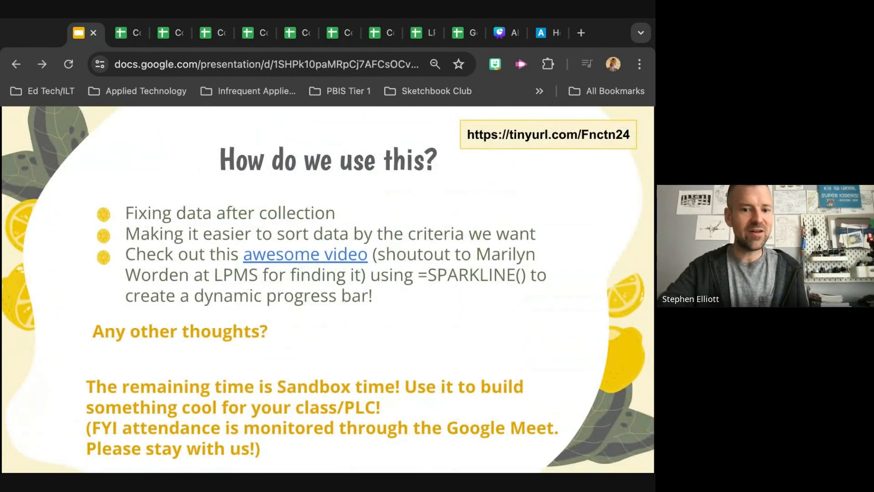